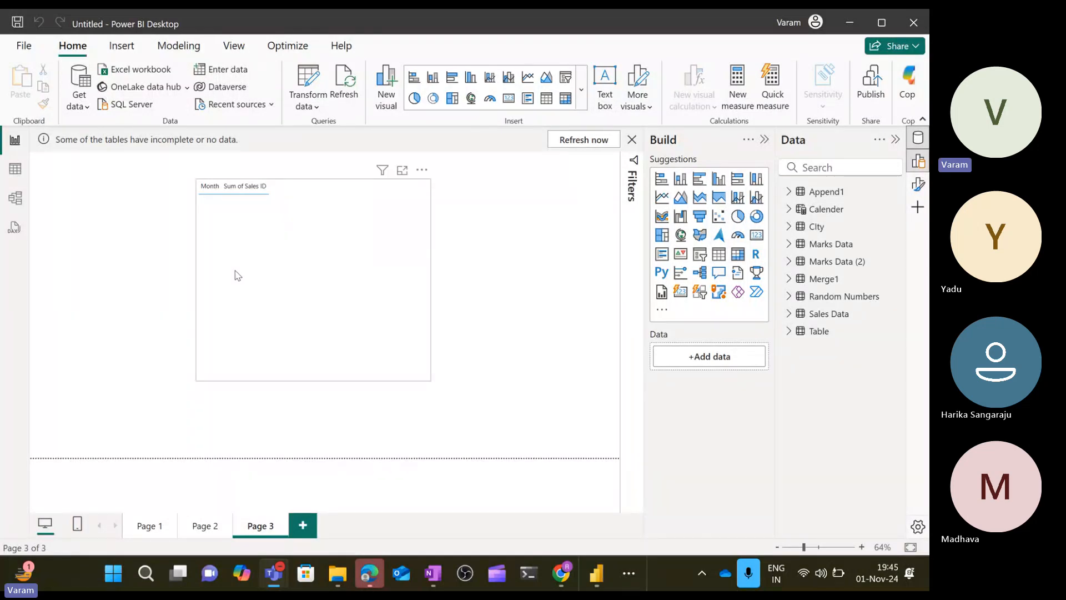
- Review the settings of the relationship between Sales Data and Calender in the model, then save and close them
{"action": "left_click", "coordinate": [15, 198]}
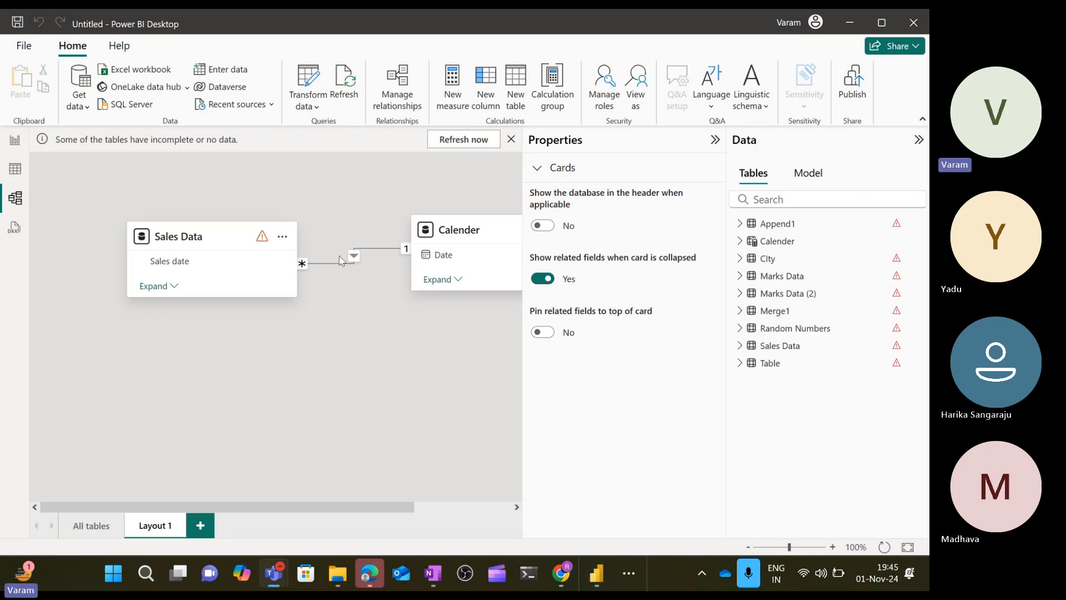
{"action": "scroll", "coordinate": [389, 308], "scroll_direction": "right", "scroll_amount": 3}
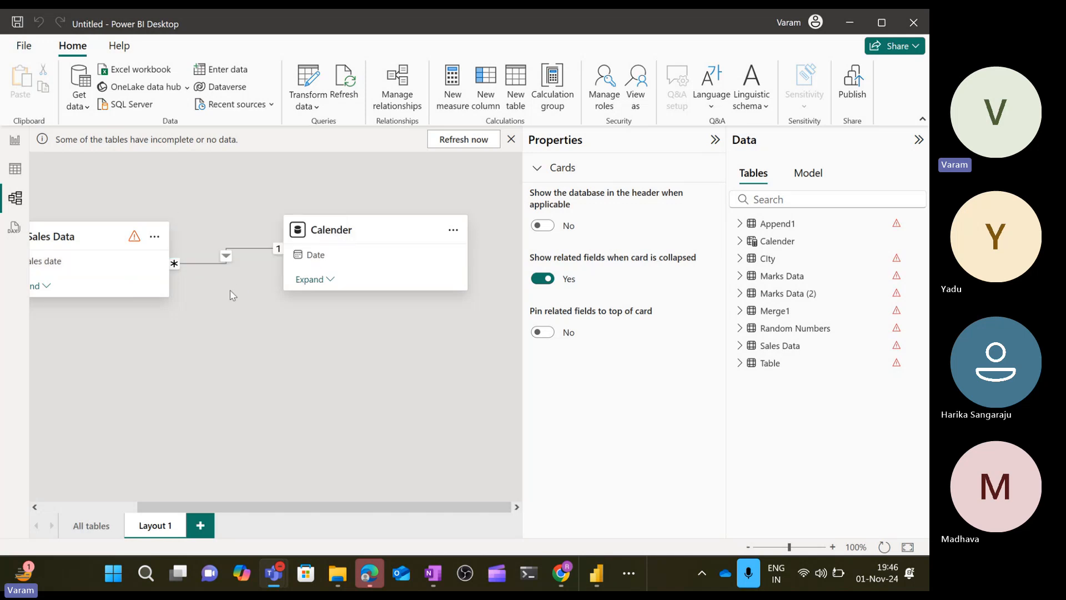
{"action": "right_click", "coordinate": [224, 260]}
{"action": "left_click", "coordinate": [274, 278]}
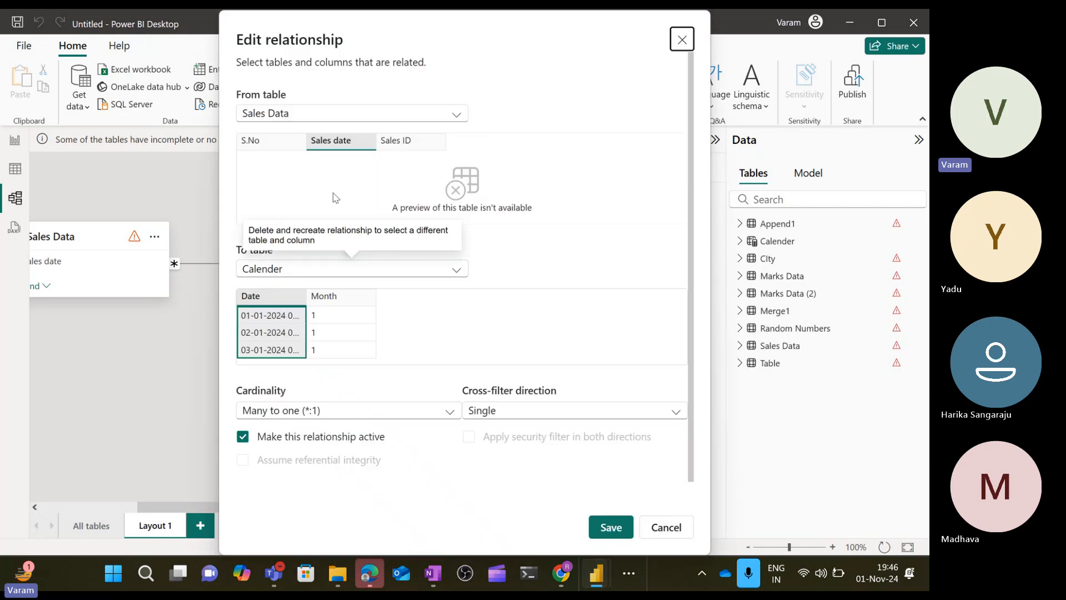
{"action": "left_click", "coordinate": [349, 137]}
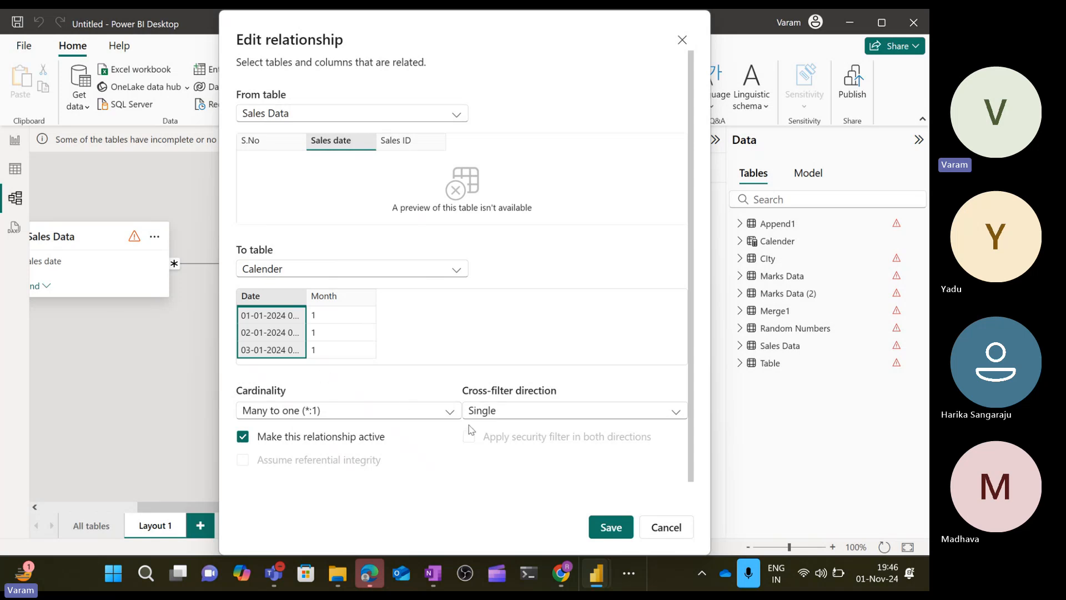
{"action": "left_click", "coordinate": [613, 528]}
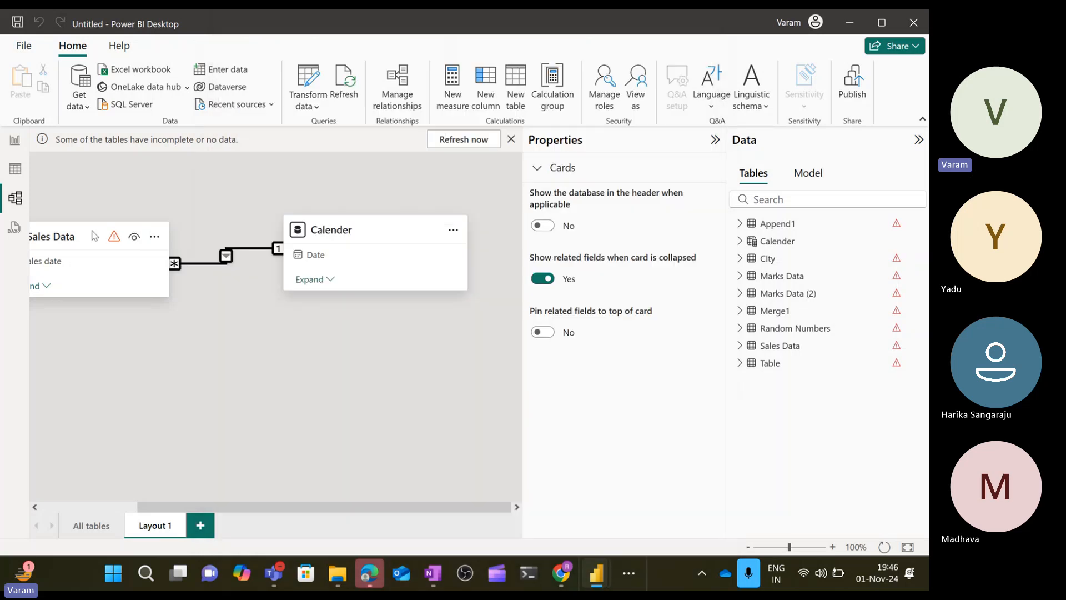
- Move the Month and Sum of Sales ID table visual on Page 3 toward the lower left of the report page
{"action": "left_click", "coordinate": [13, 141]}
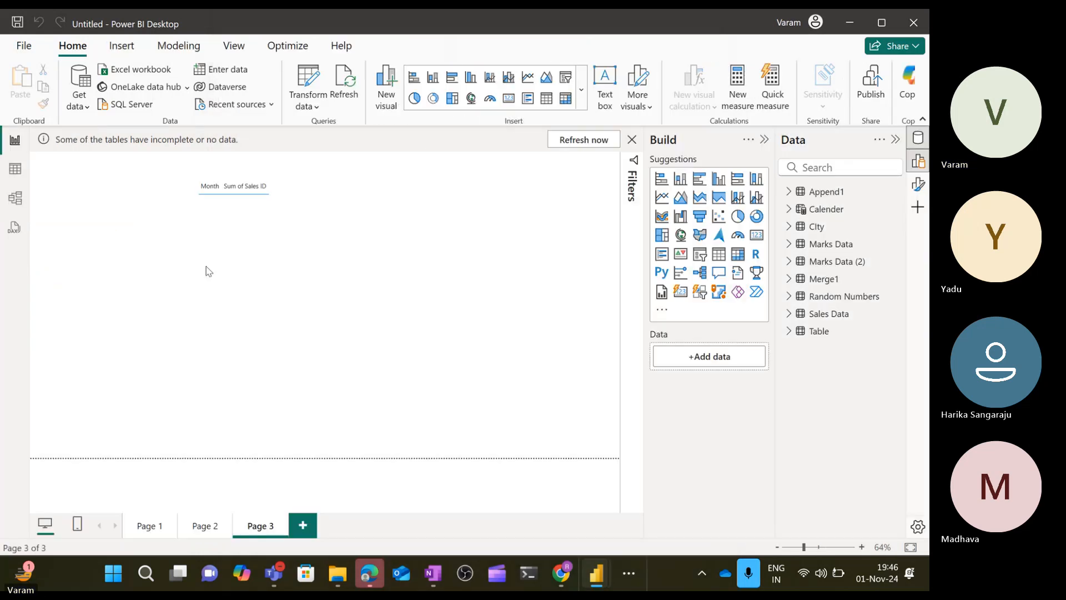
{"action": "left_click", "coordinate": [336, 268]}
{"action": "left_click_drag", "start_coordinate": [336, 268], "coordinate": [209, 298]}
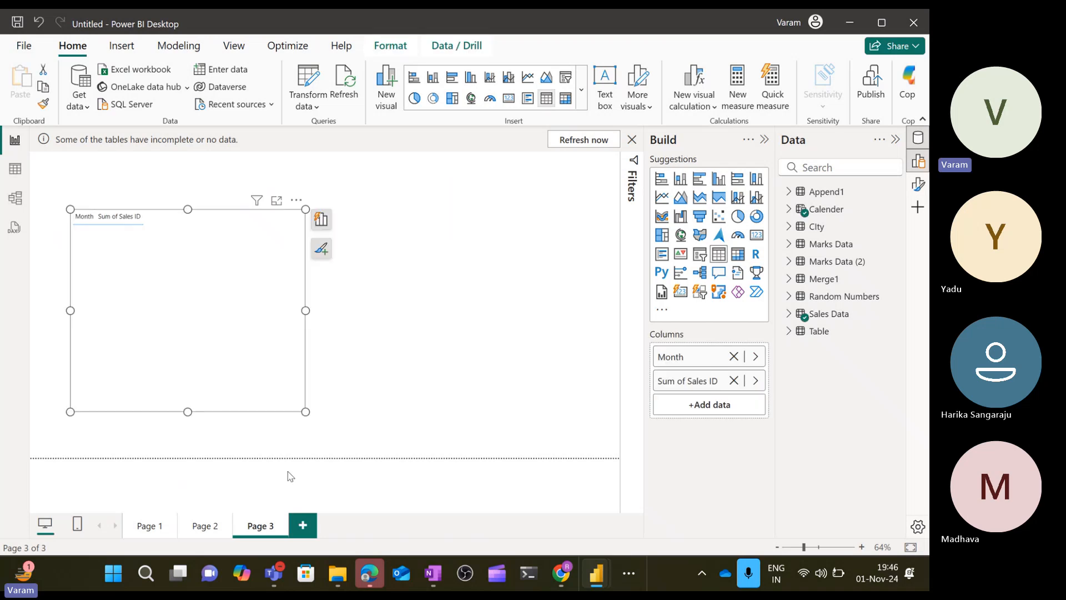
- Add a new report page and insert a text box, enlarged and placed near the page's upper middle
{"action": "left_click", "coordinate": [303, 525]}
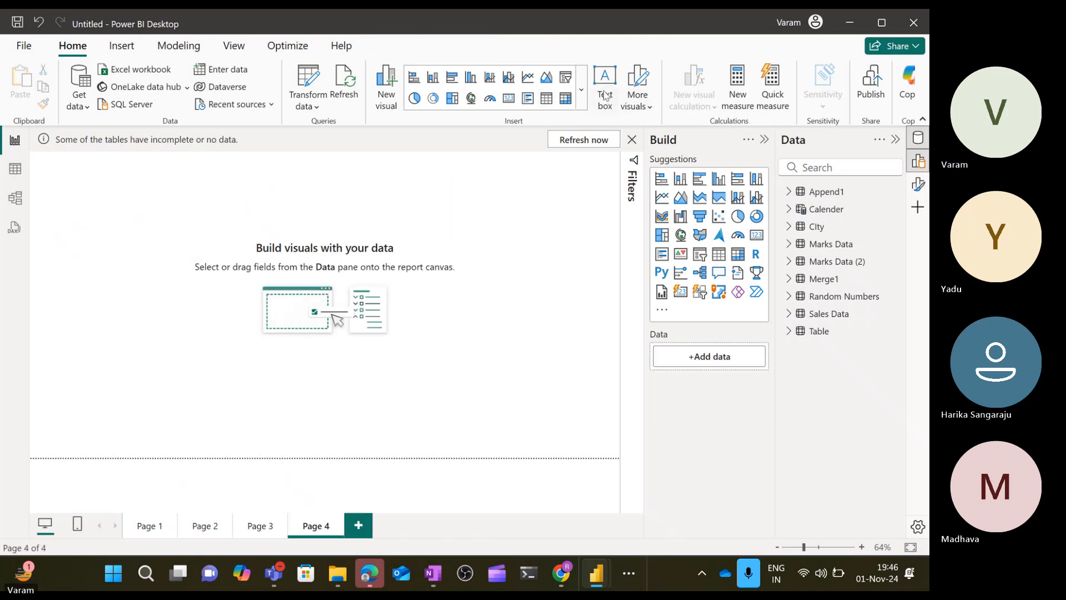
{"action": "left_click", "coordinate": [605, 89]}
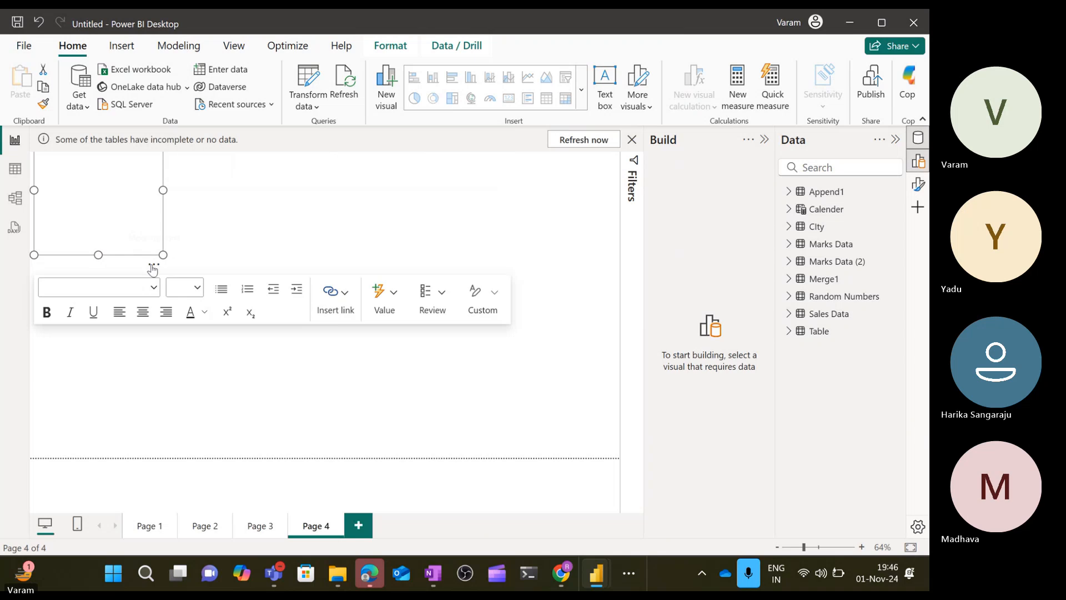
{"action": "left_click_drag", "start_coordinate": [152, 270], "coordinate": [430, 338]}
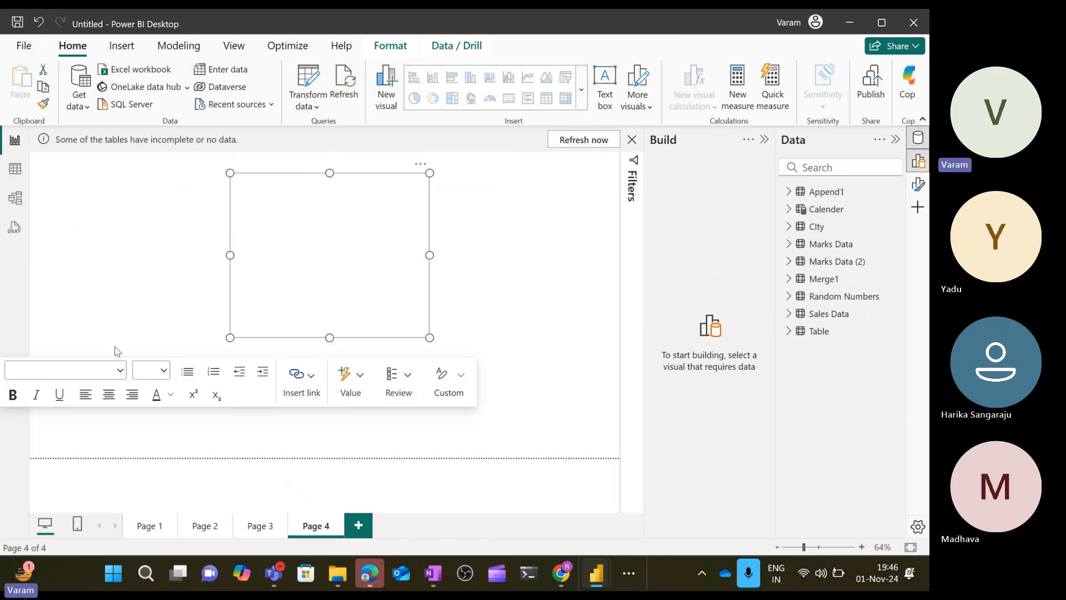
- Set the text box font size to 24 and enter "Cardinality :" in it
{"action": "left_click", "coordinate": [161, 372]}
{"action": "left_click", "coordinate": [151, 231]}
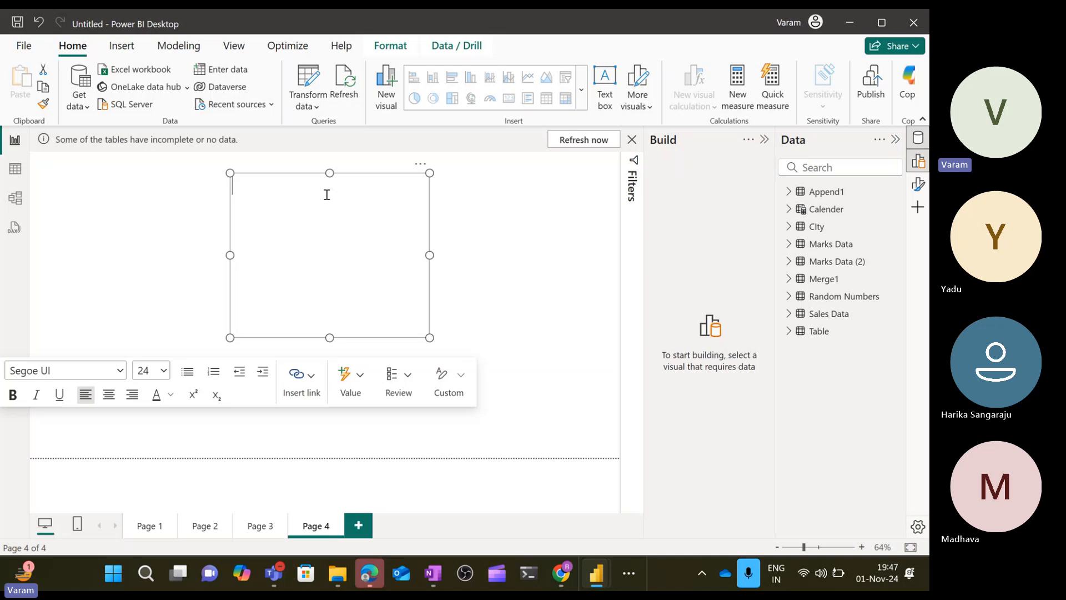
{"action": "type", "text": "Cardinality"}
{"action": "type", "text": ":"}
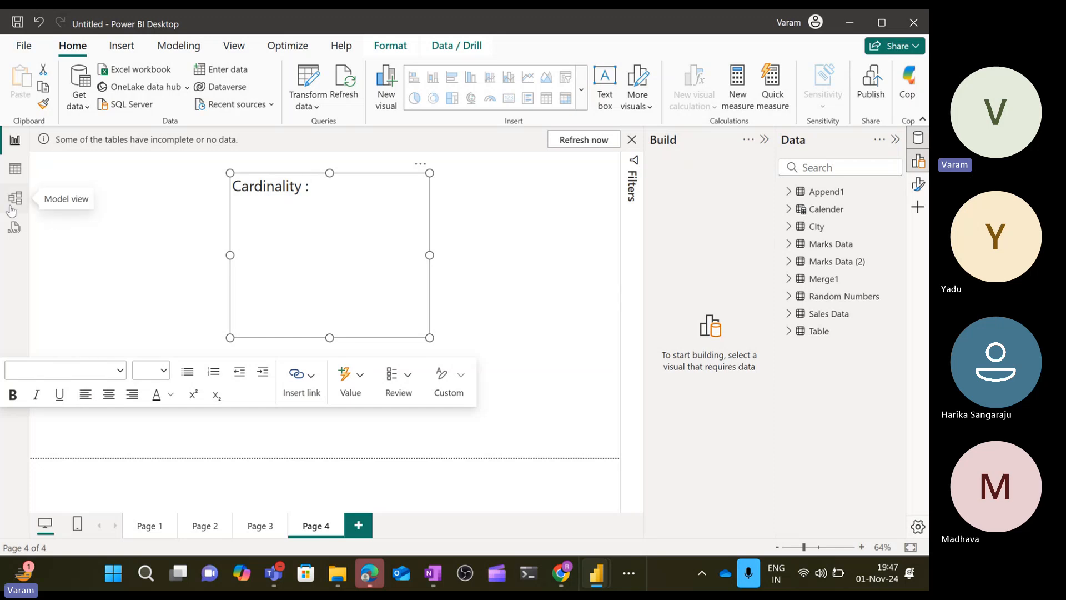
- Bring the Sales Data card in the model diagram closer to the Calender card and refresh the data of all tables
{"action": "left_click", "coordinate": [12, 203]}
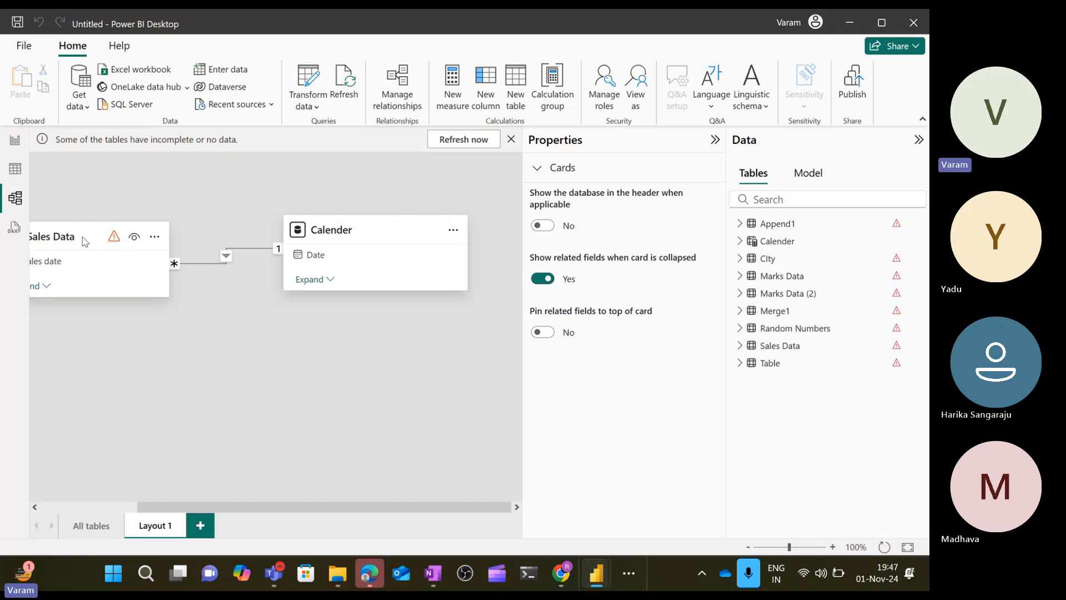
{"action": "left_click_drag", "start_coordinate": [114, 242], "coordinate": [147, 256]}
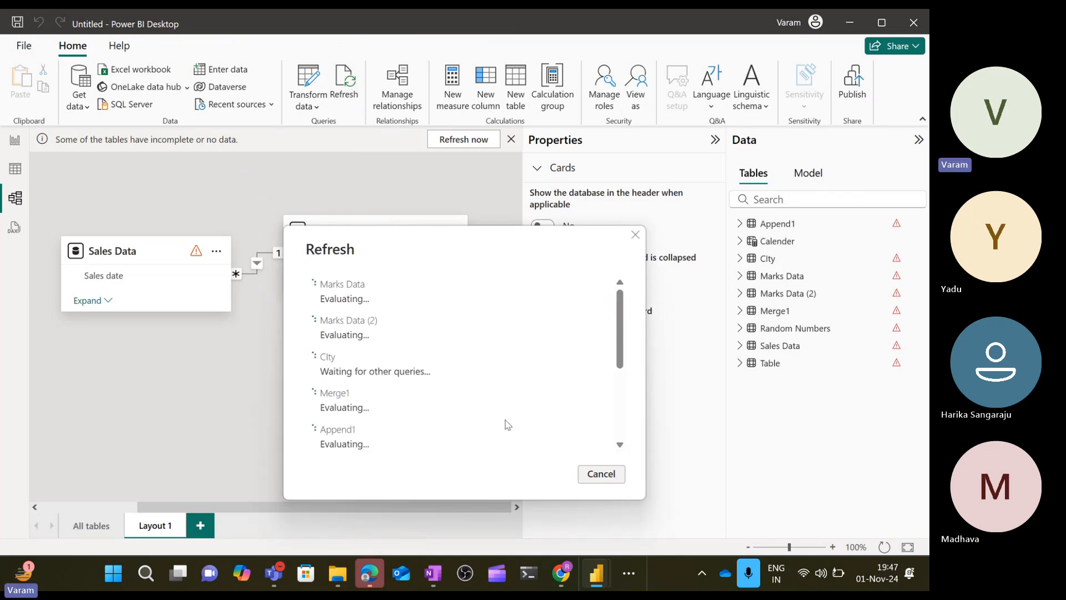
{"action": "left_click_drag", "start_coordinate": [500, 251], "coordinate": [862, 112]}
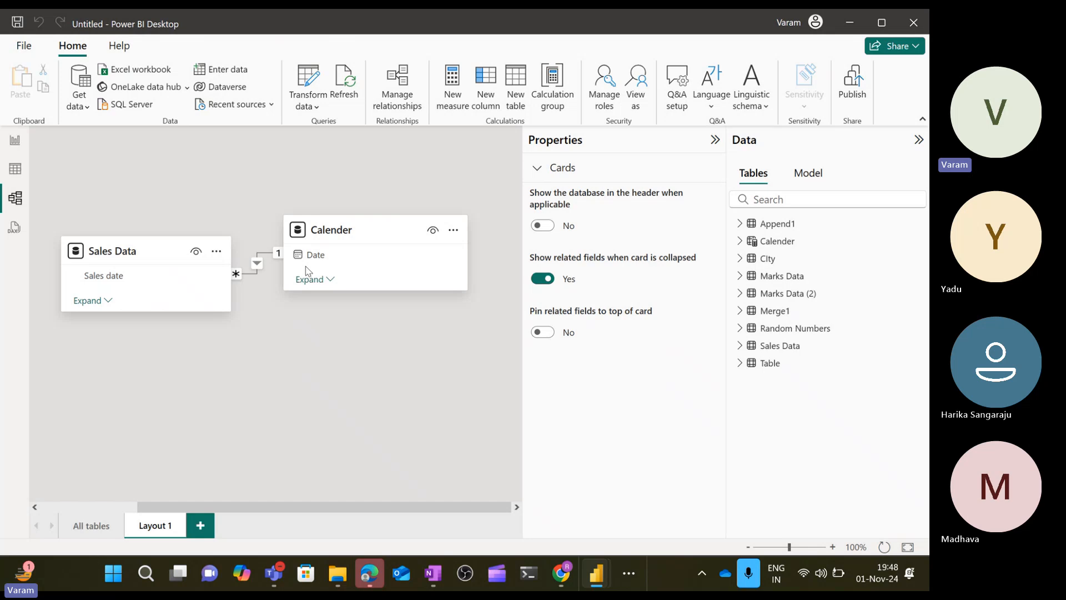
- Examine the Date column values in the rows of the Calender table
{"action": "mouse_move", "coordinate": [215, 265]}
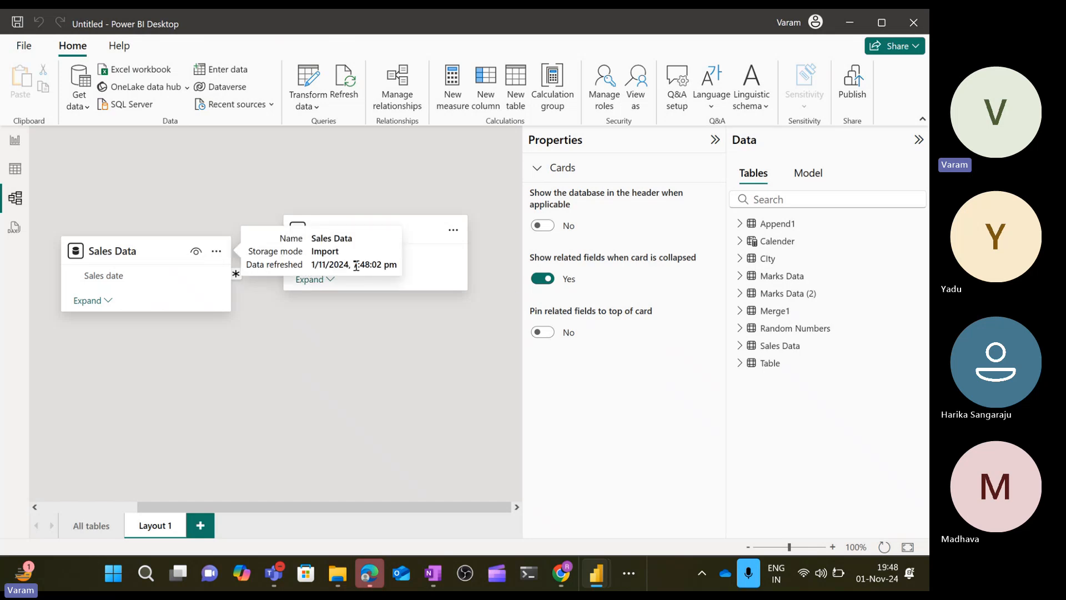
{"action": "left_click", "coordinate": [15, 169]}
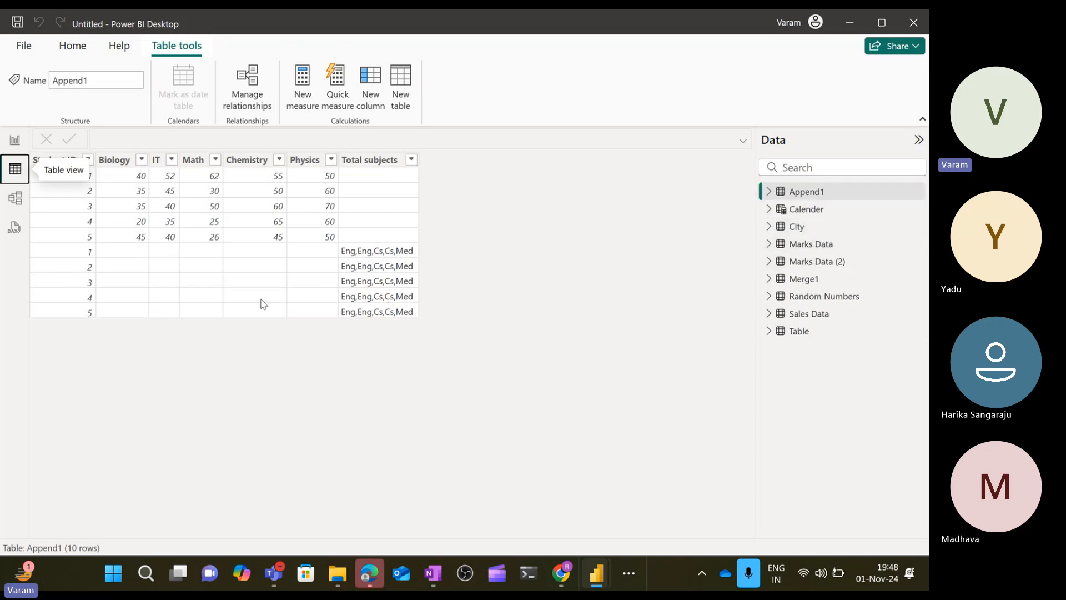
{"action": "left_click", "coordinate": [15, 197]}
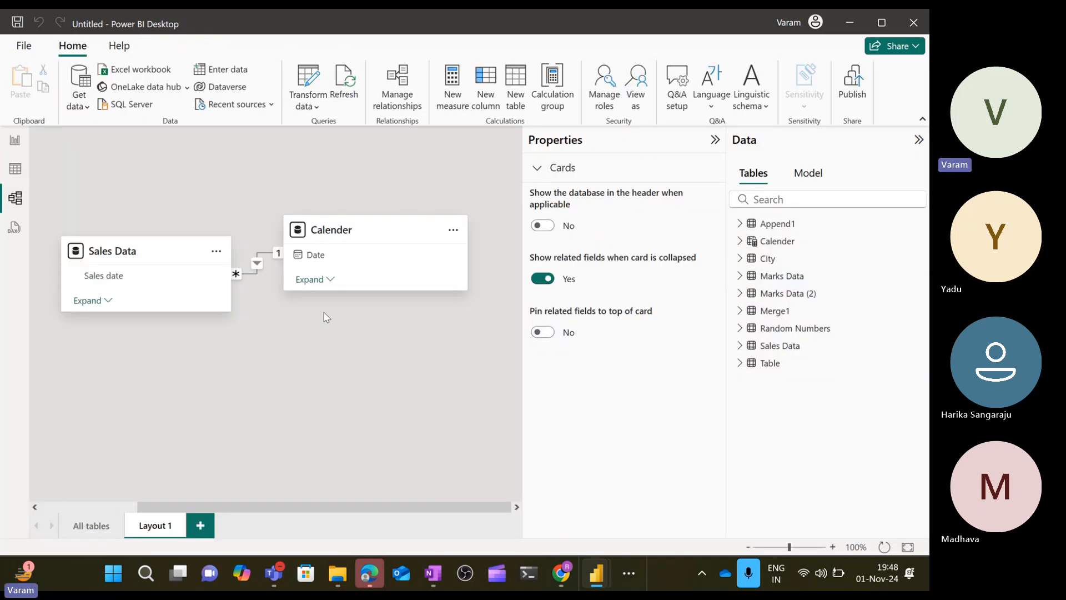
{"action": "left_click", "coordinate": [22, 174]}
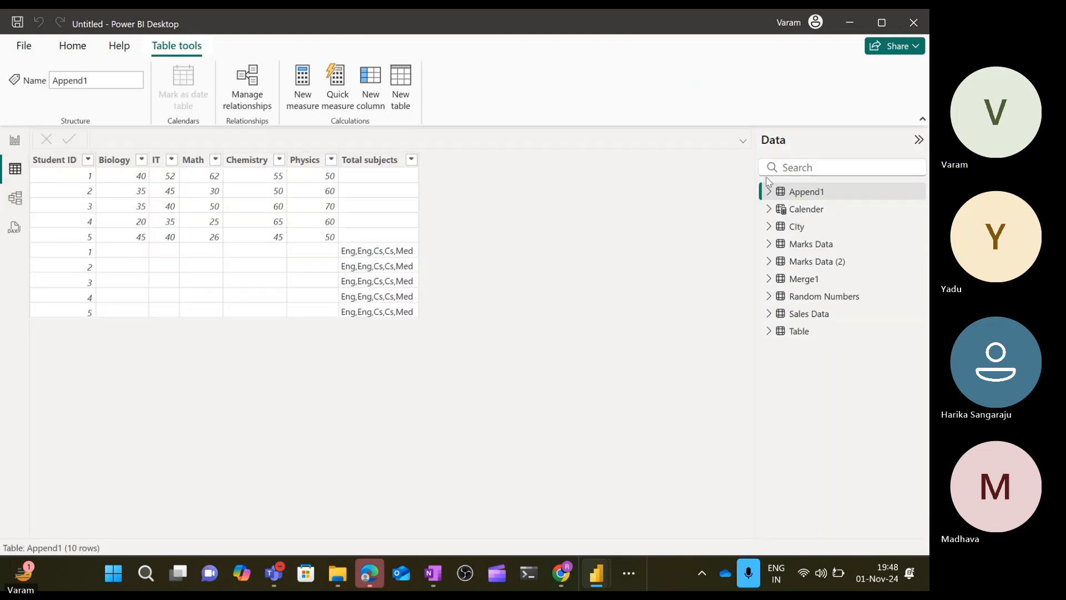
{"action": "left_click", "coordinate": [811, 209]}
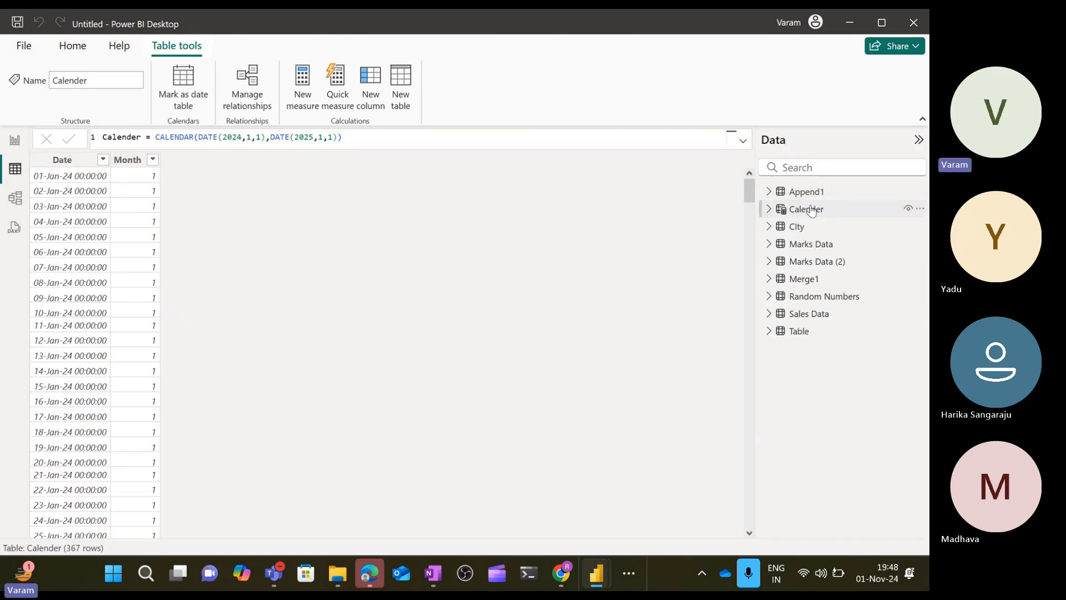
{"action": "left_click", "coordinate": [71, 160]}
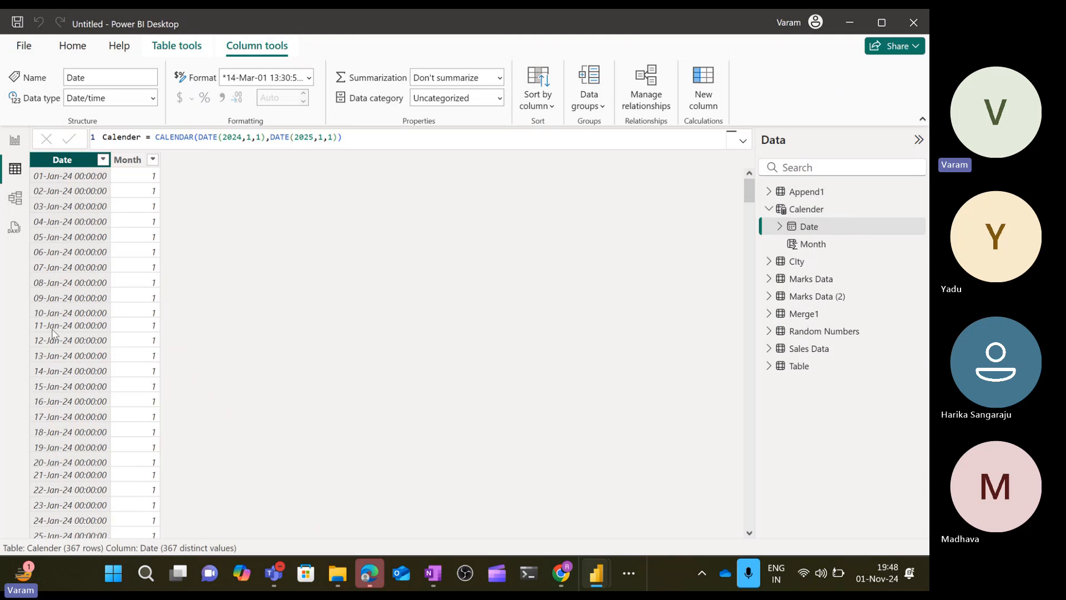
{"action": "scroll", "coordinate": [53, 333], "scroll_direction": "down", "scroll_amount": 10}
{"action": "scroll", "coordinate": [53, 333], "scroll_direction": "down", "scroll_amount": 20}
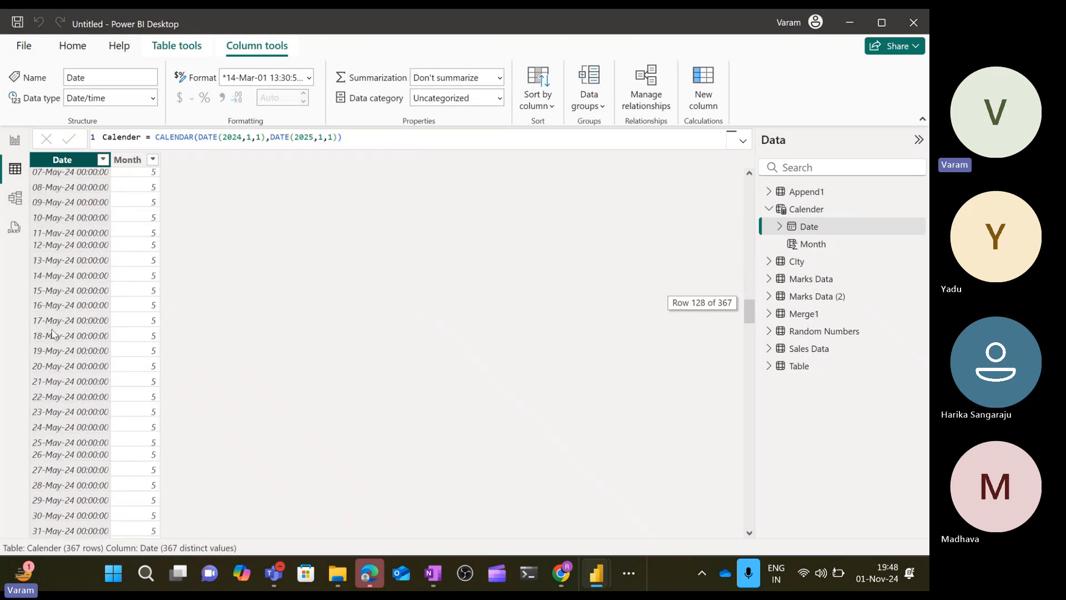
{"action": "scroll", "coordinate": [53, 333], "scroll_direction": "up", "scroll_amount": 20}
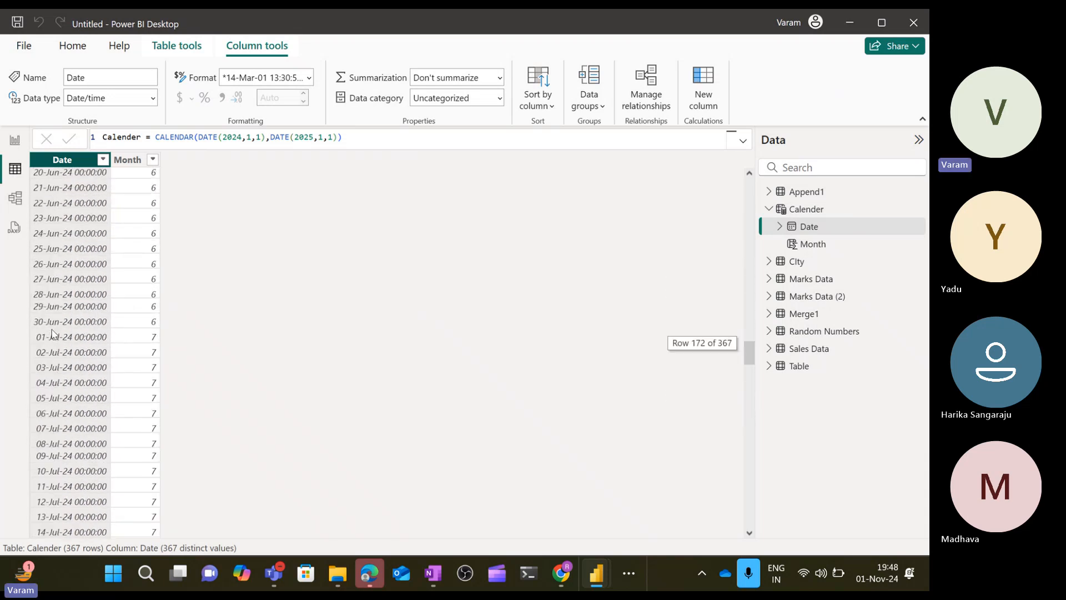
{"action": "scroll", "coordinate": [53, 334], "scroll_direction": "up", "scroll_amount": 20}
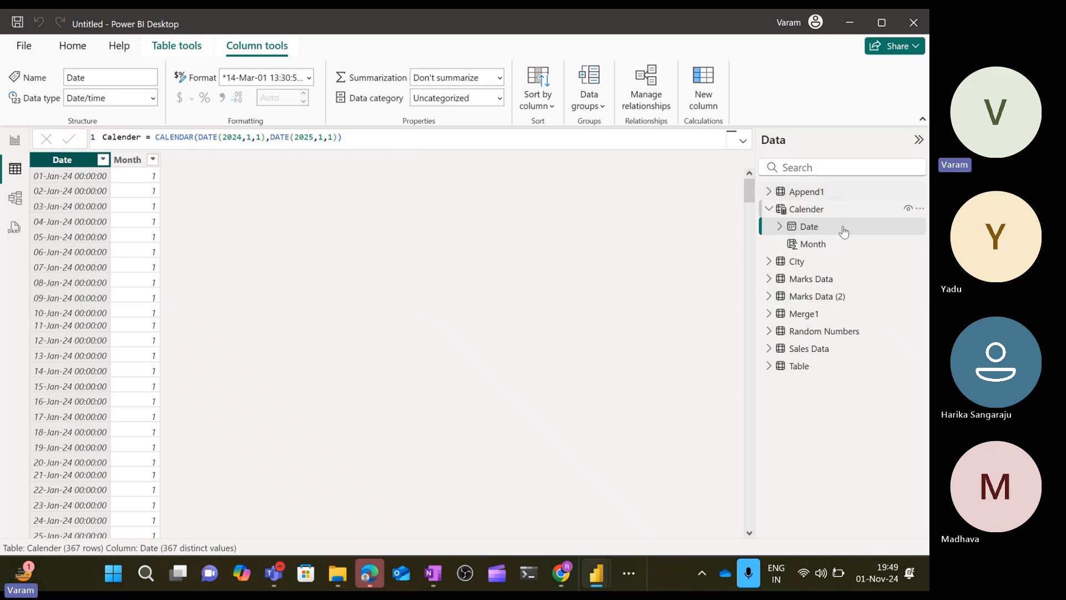
- Sort the Sales Data table by Sales date in ascending order
{"action": "left_click", "coordinate": [808, 350]}
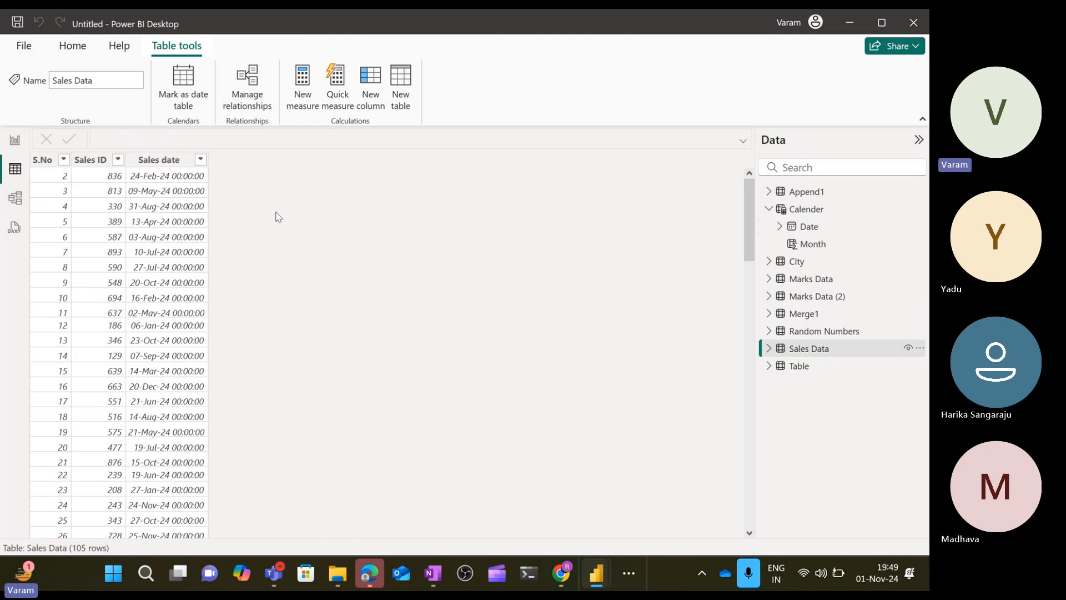
{"action": "left_click", "coordinate": [168, 162]}
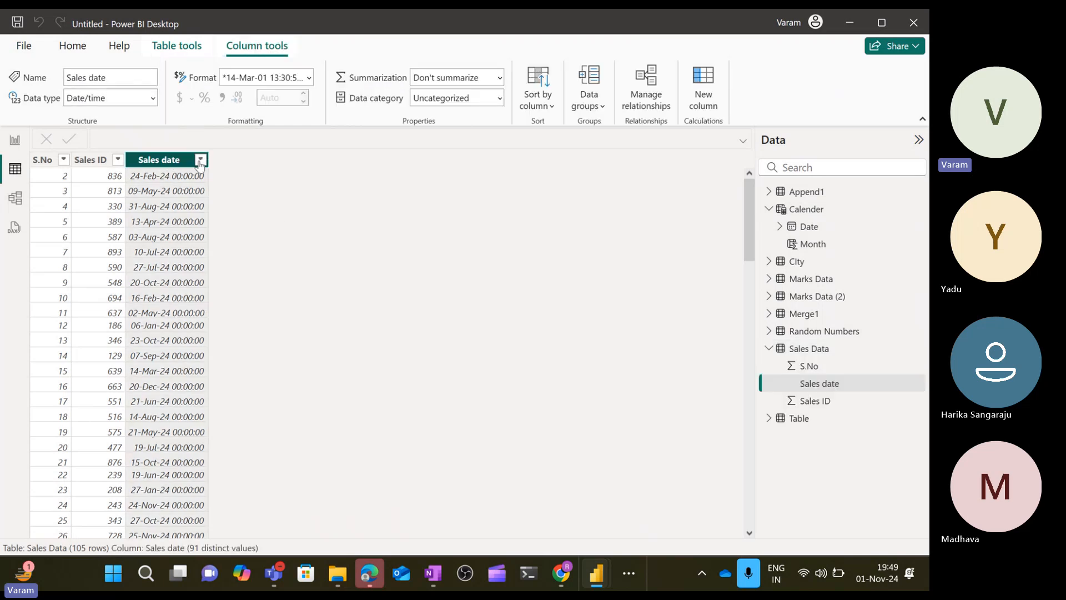
{"action": "left_click", "coordinate": [200, 160]}
{"action": "left_click", "coordinate": [229, 175]}
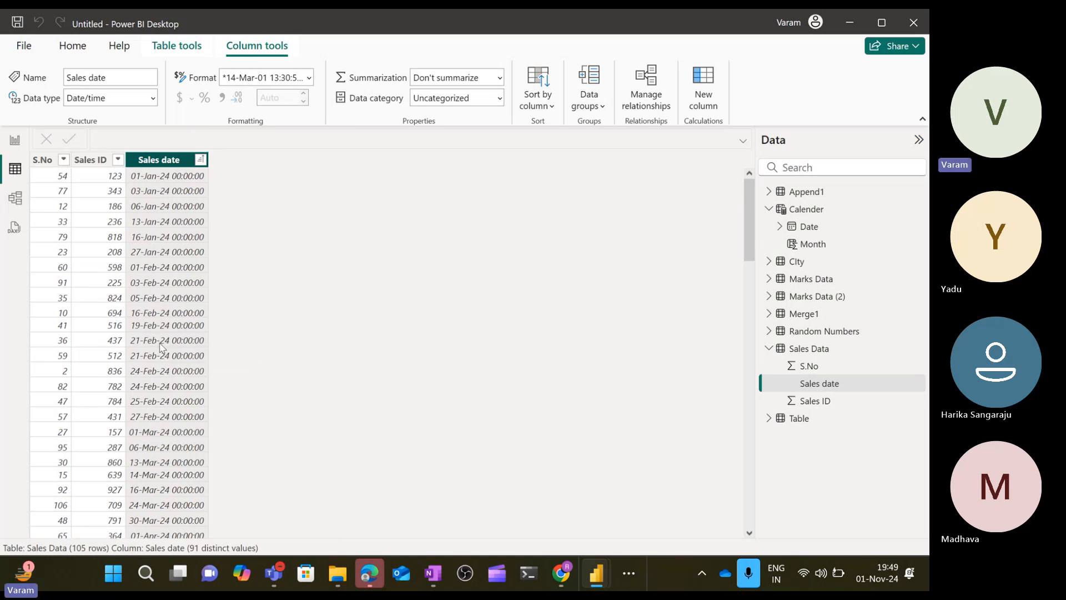
{"action": "left_click", "coordinate": [15, 198]}
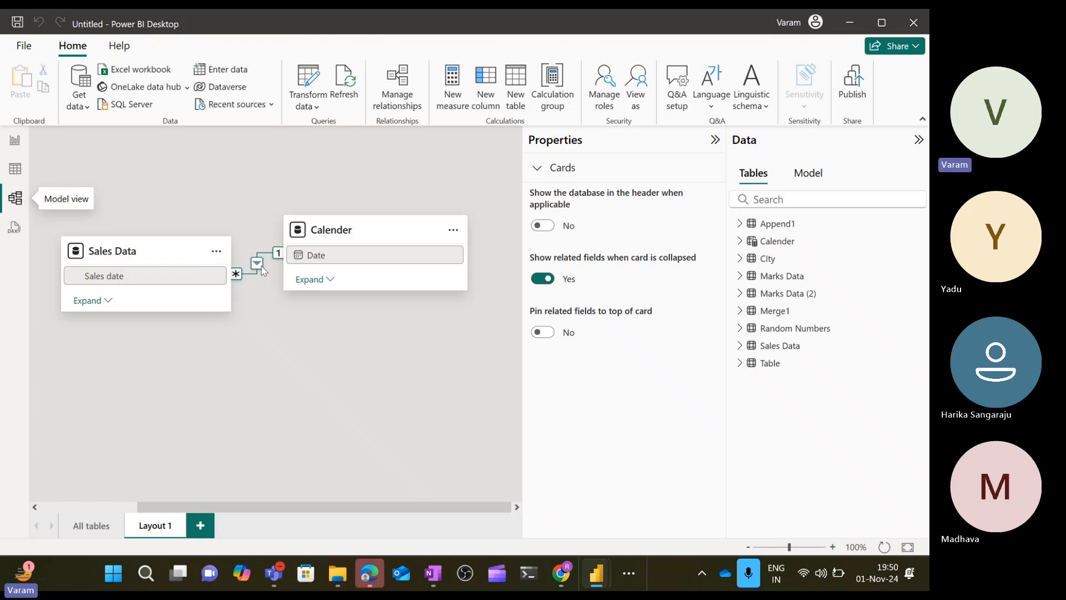
{"action": "left_click", "coordinate": [514, 90]}
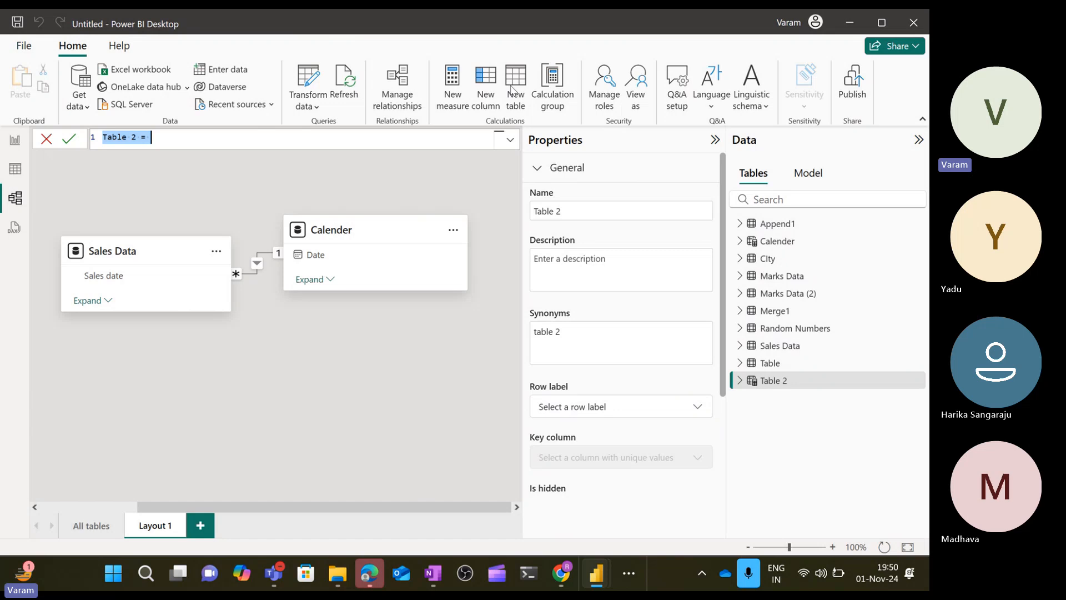
{"action": "type", "text": "date"}
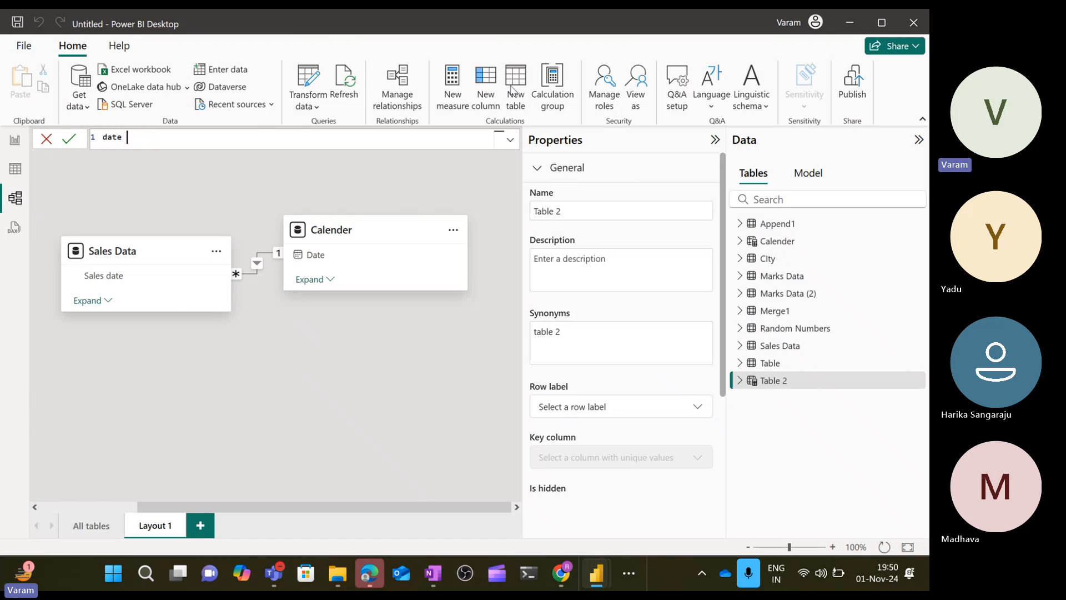
{"action": "key", "text": "BackSpace"}
{"action": "key", "text": "BackSpace"}
{"action": "key", "text": "BackSpace"}
{"action": "key", "text": "BackSpace"}
{"action": "type", "text": "Date = c"}
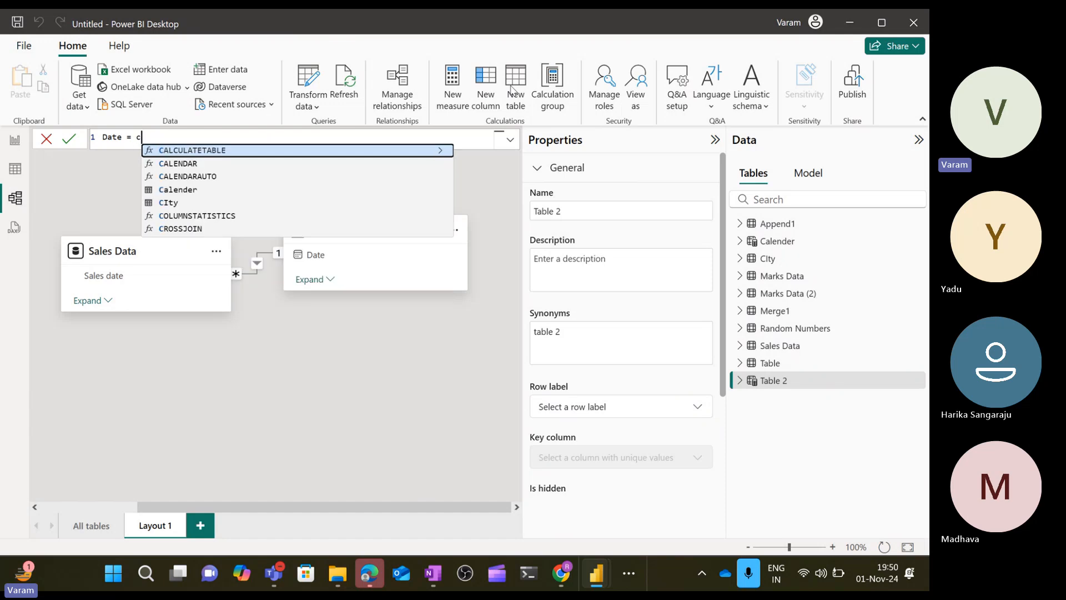
{"action": "type", "text": "alender"}
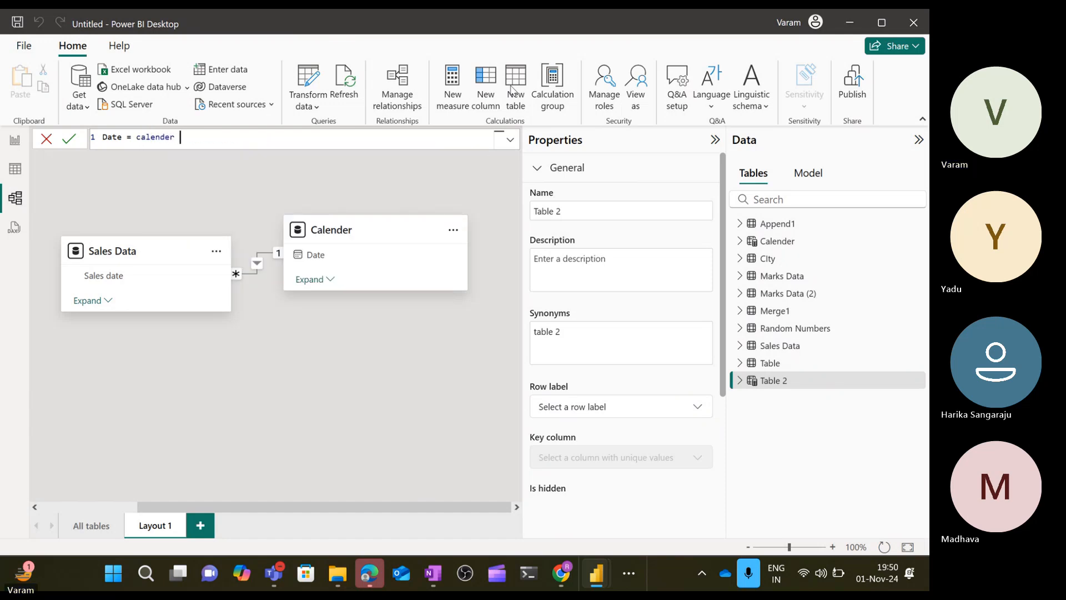
{"action": "key", "text": "Return"}
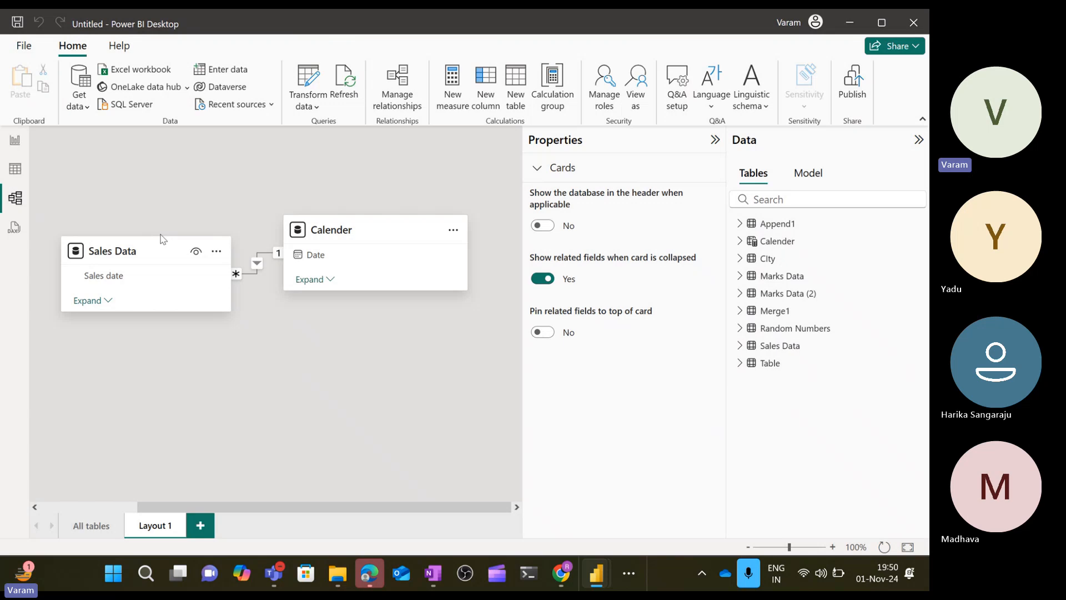
- Return to the report page with the Cardinality text box and create a new calculated table
{"action": "left_click", "coordinate": [13, 141]}
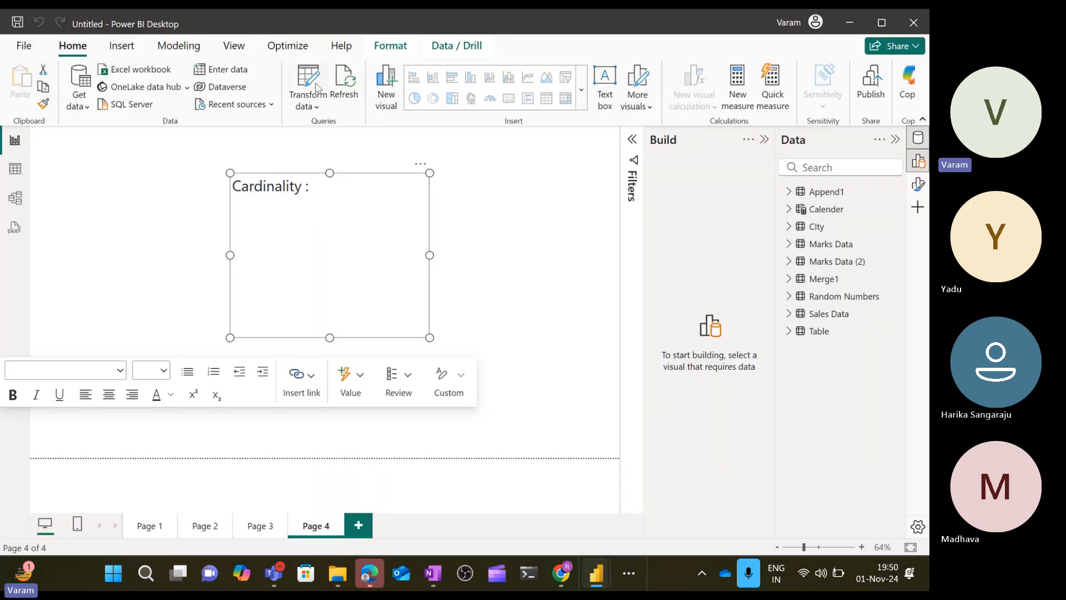
{"action": "left_click", "coordinate": [196, 48]}
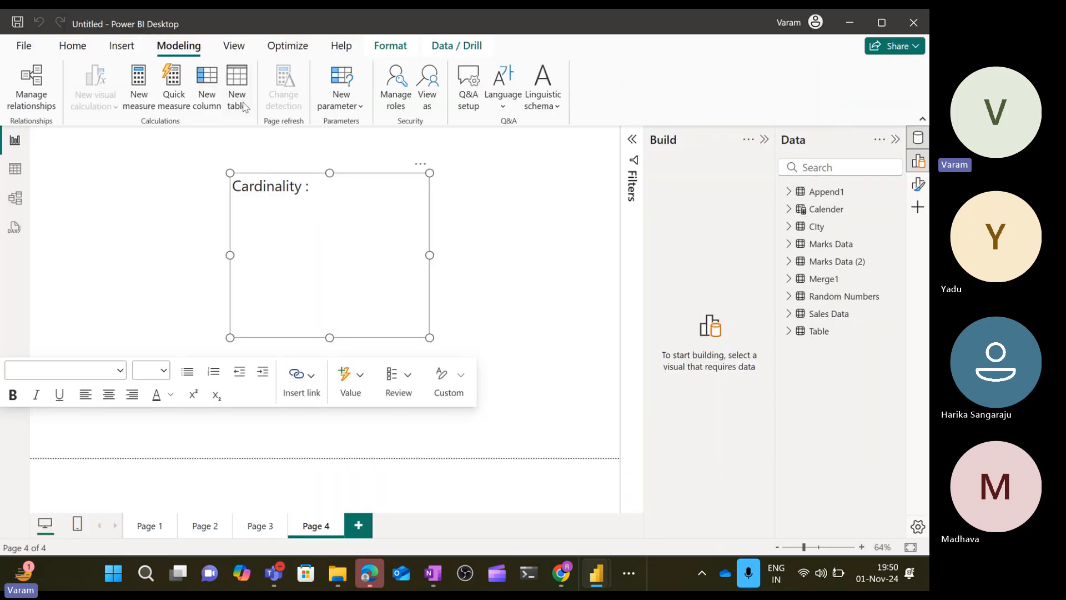
{"action": "left_click", "coordinate": [122, 47]}
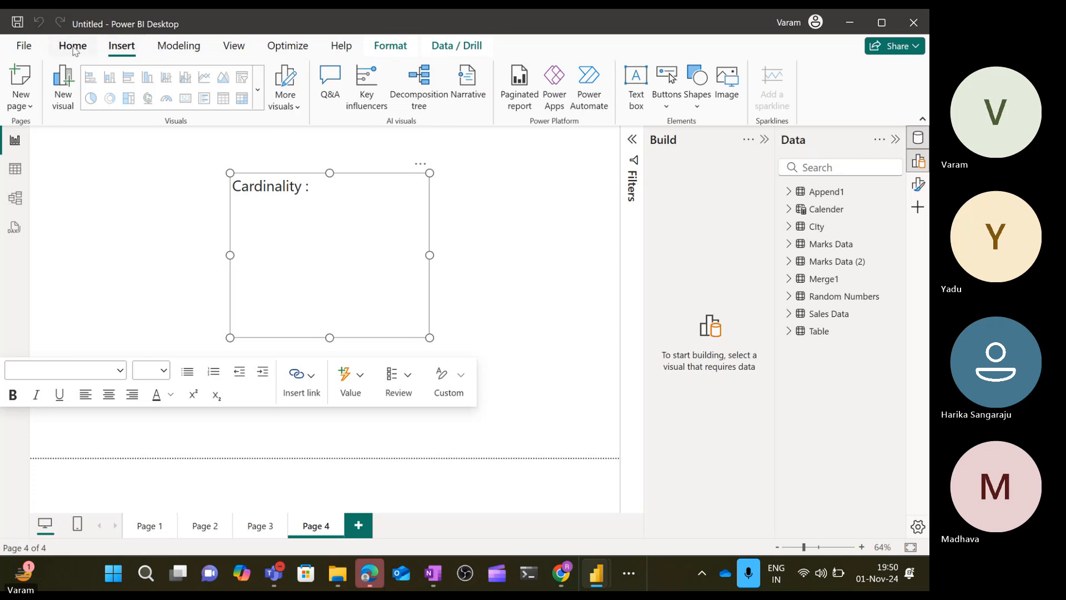
{"action": "left_click", "coordinate": [74, 49]}
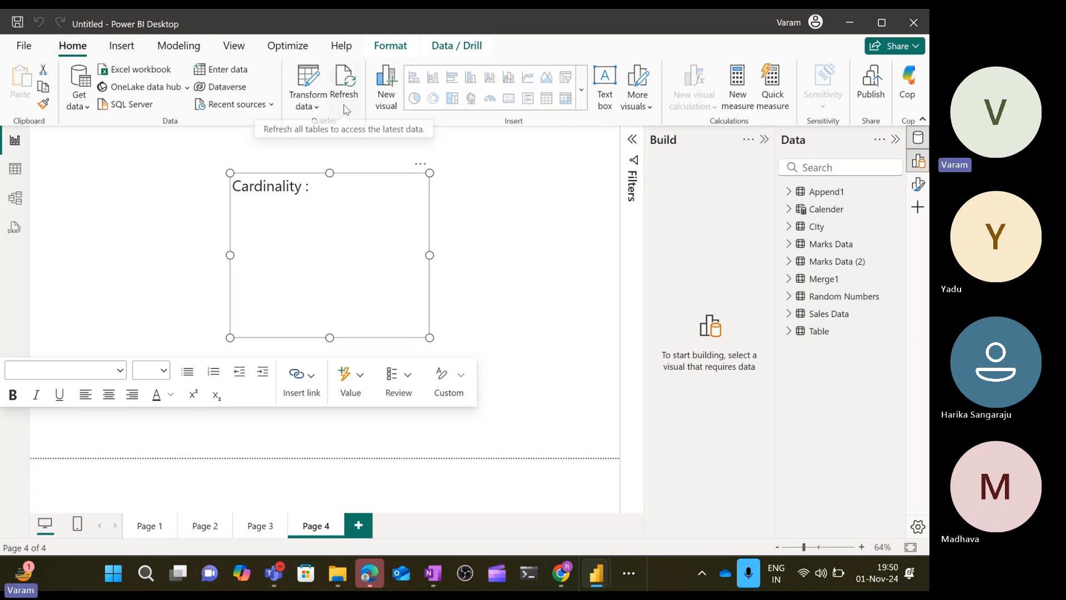
{"action": "left_click", "coordinate": [234, 46]}
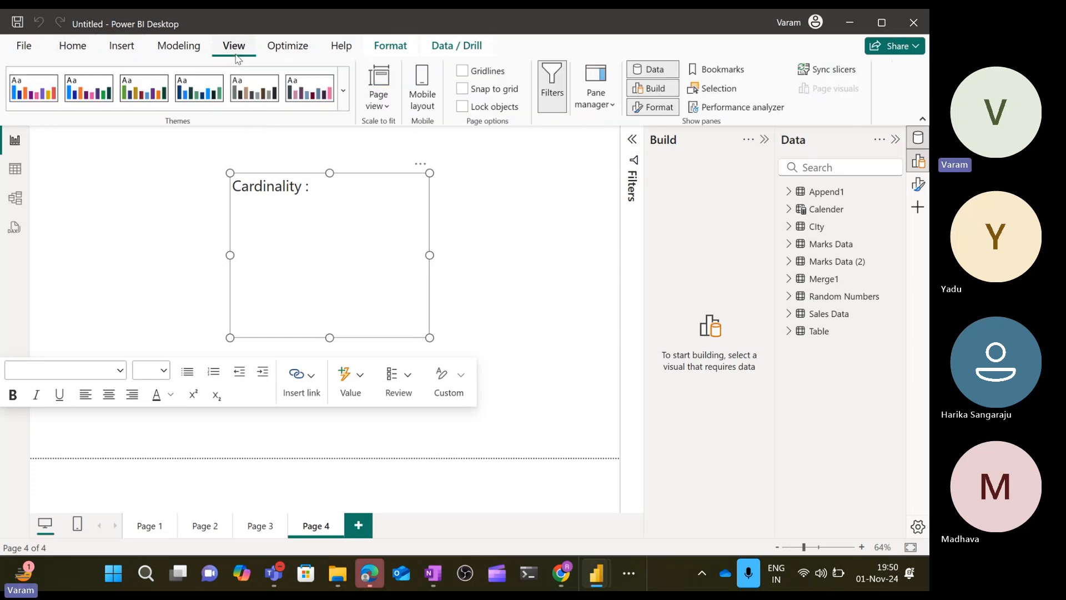
{"action": "left_click", "coordinate": [73, 46]}
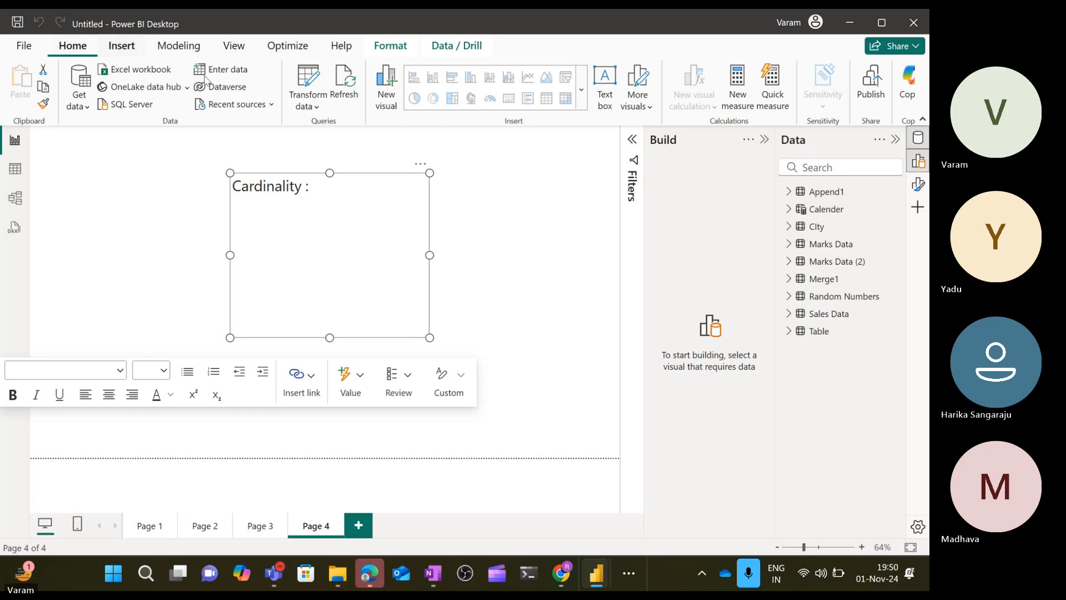
{"action": "left_click", "coordinate": [185, 43]}
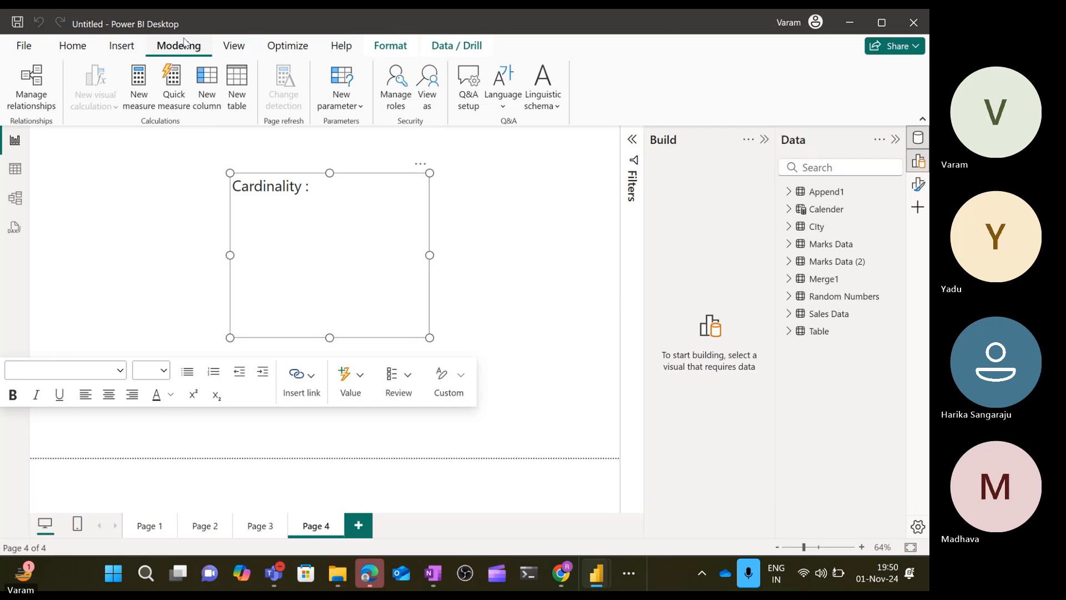
{"action": "left_click", "coordinate": [232, 101]}
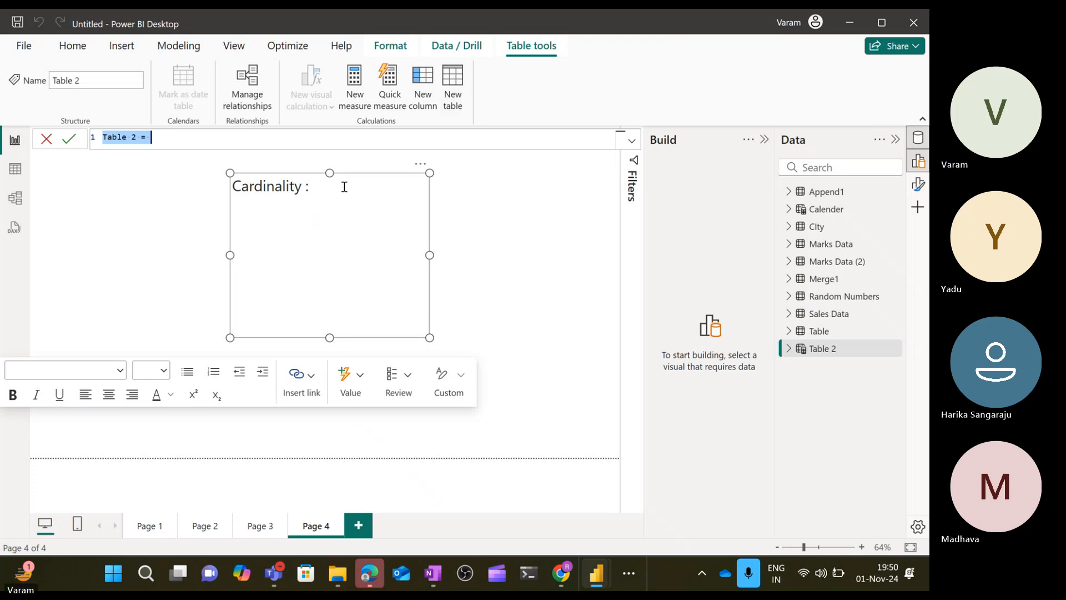
- Begin the new table's formula as "calender = Calender("
{"action": "type", "text": "calender "}
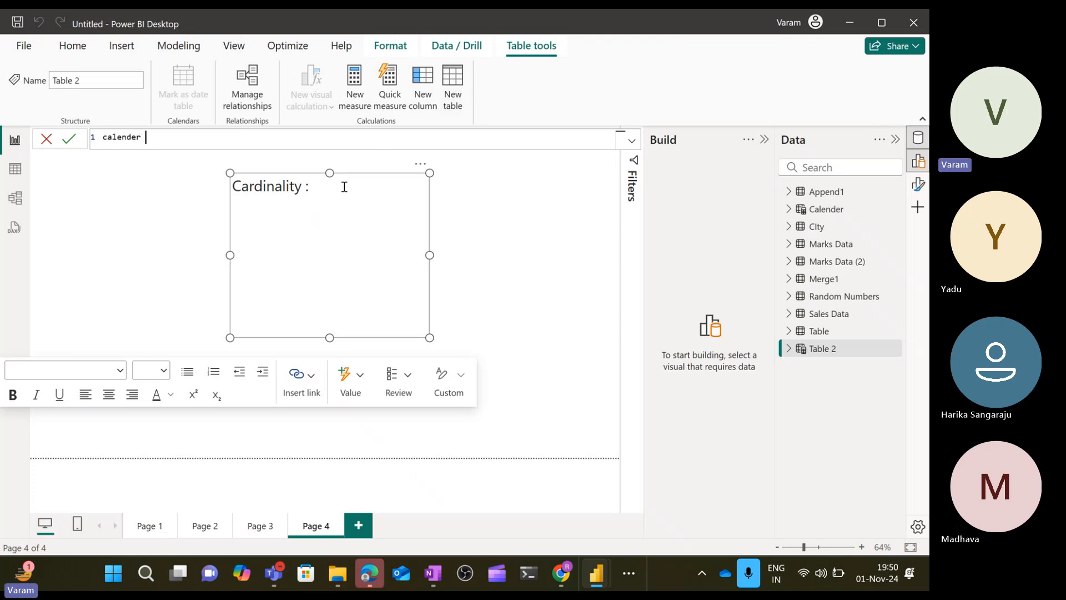
{"action": "type", "text": "= calender"}
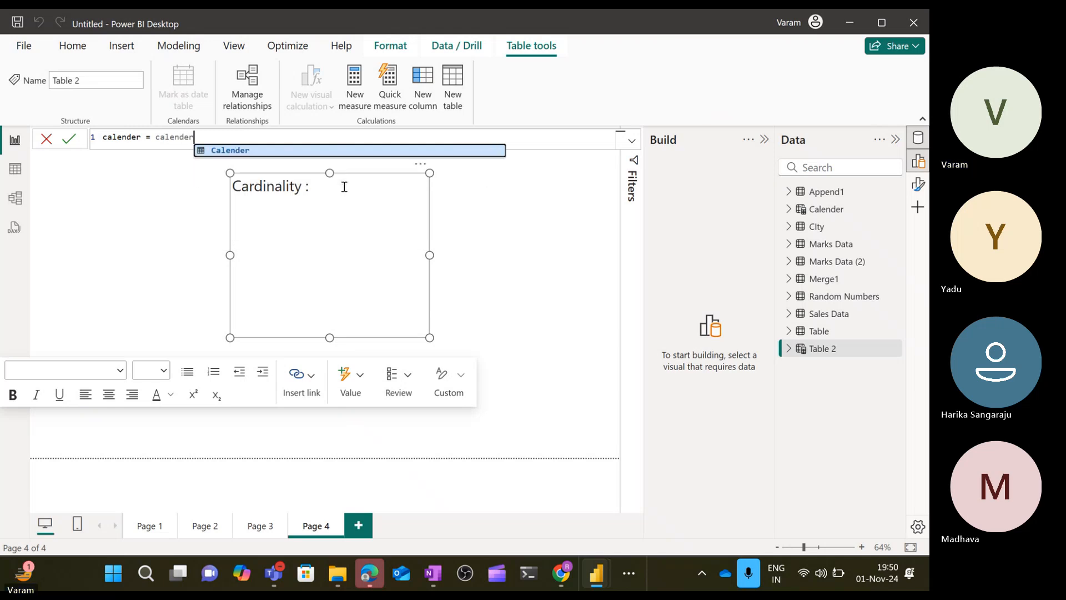
{"action": "key", "text": "Tab"}
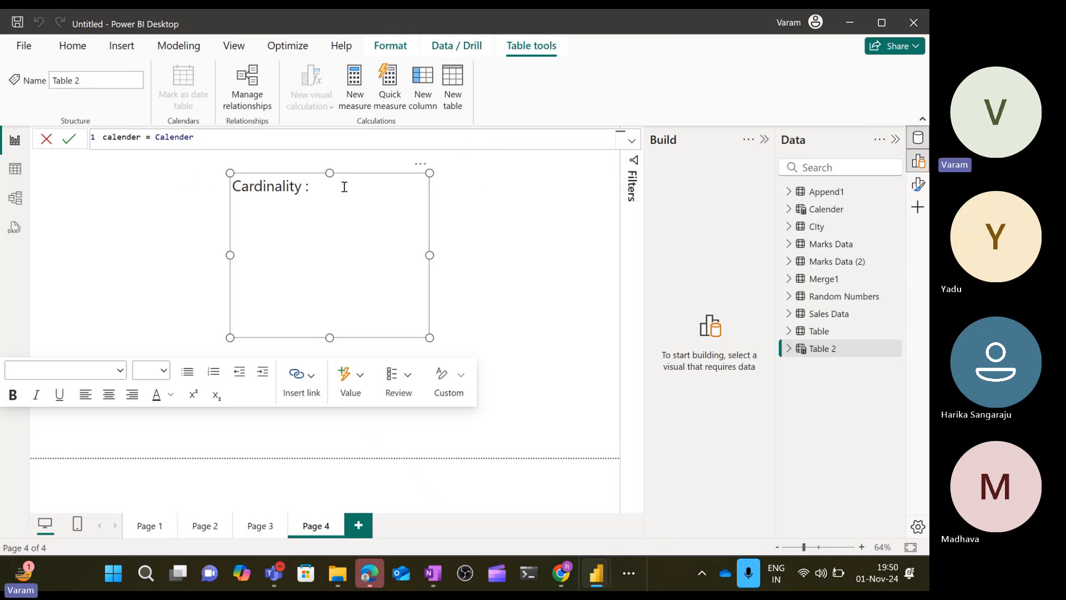
{"action": "key", "text": "BackSpace"}
{"action": "key", "text": "Tab"}
{"action": "type", "text": "("}
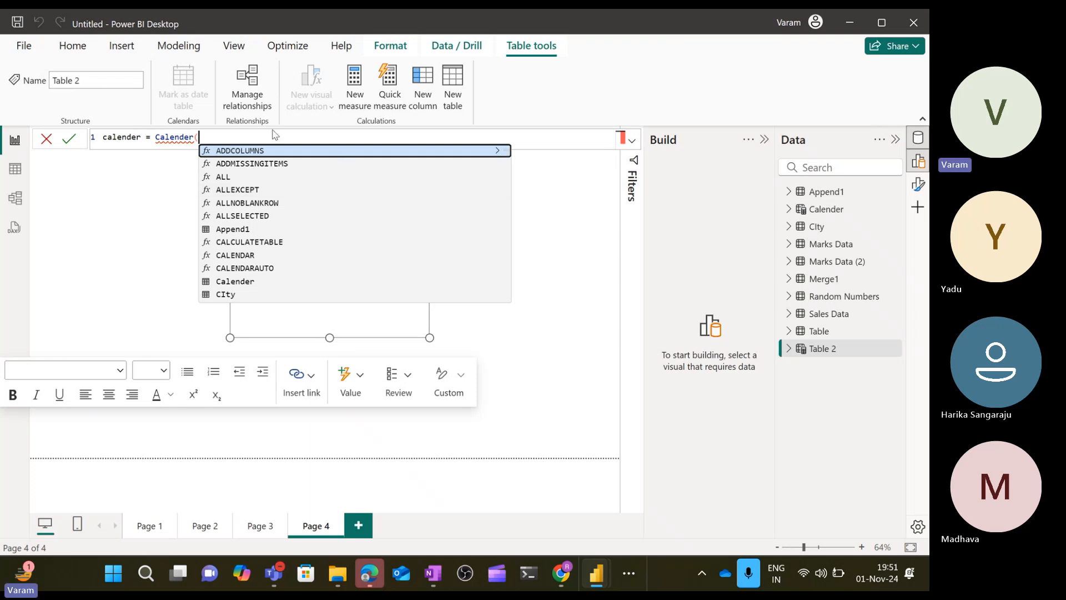
- Insert the CALCULATETABLE function after "Calender(" in the new table's formula
{"action": "key", "text": "BackSpace"}
{"action": "key", "text": "BackSpace"}
{"action": "type", "text": "r("}
{"action": "key", "text": "Down"}
{"action": "key", "text": "Down"}
{"action": "key", "text": "Down"}
{"action": "key", "text": "Down"}
{"action": "key", "text": "Down"}
{"action": "key", "text": "Down"}
{"action": "key", "text": "Down"}
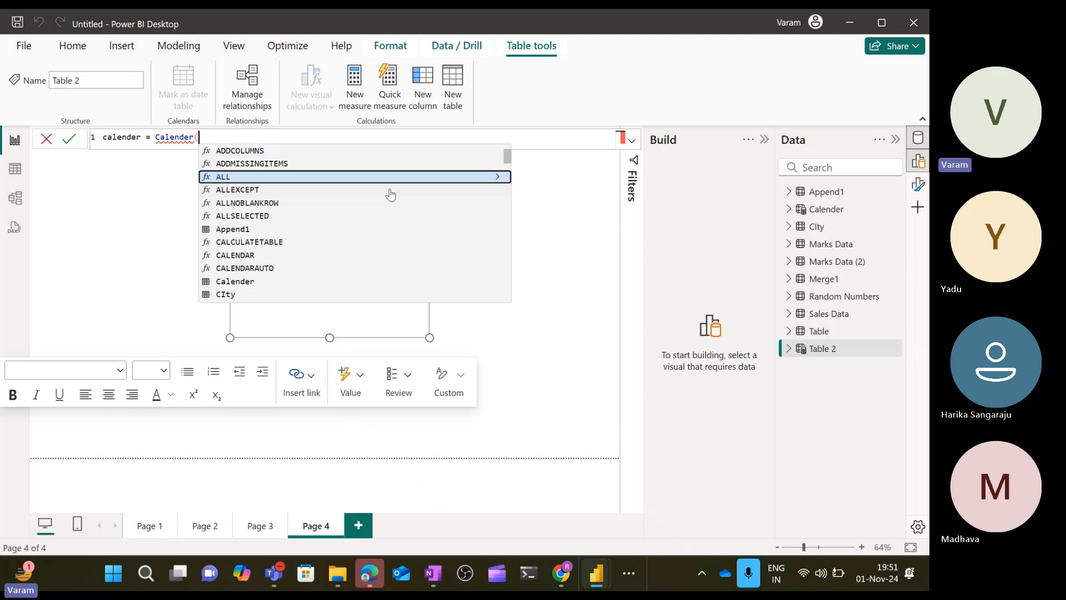
{"action": "key", "text": "Tab"}
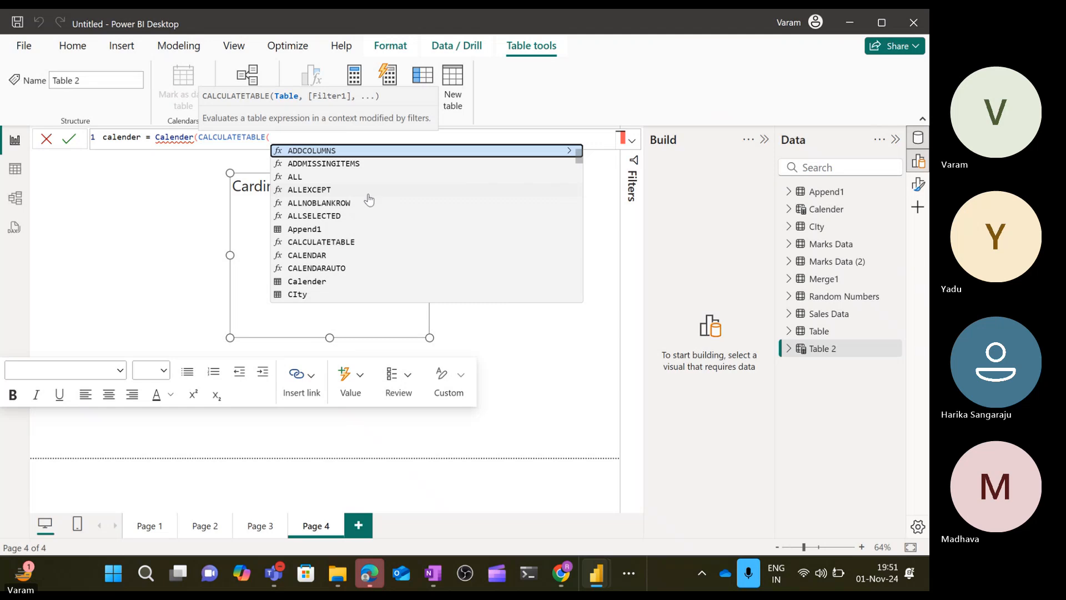
- Remove the "Calender(" reference so the formula reads "calender = CALCULATETABLE("
{"action": "left_click", "coordinate": [201, 137]}
{"action": "key", "text": "BackSpace"}
{"action": "key", "text": "BackSpace"}
{"action": "key", "text": "BackSpace"}
{"action": "key", "text": "BackSpace"}
{"action": "key", "text": "BackSpace"}
{"action": "key", "text": "BackSpace"}
{"action": "key", "text": "BackSpace"}
{"action": "key", "text": "BackSpace"}
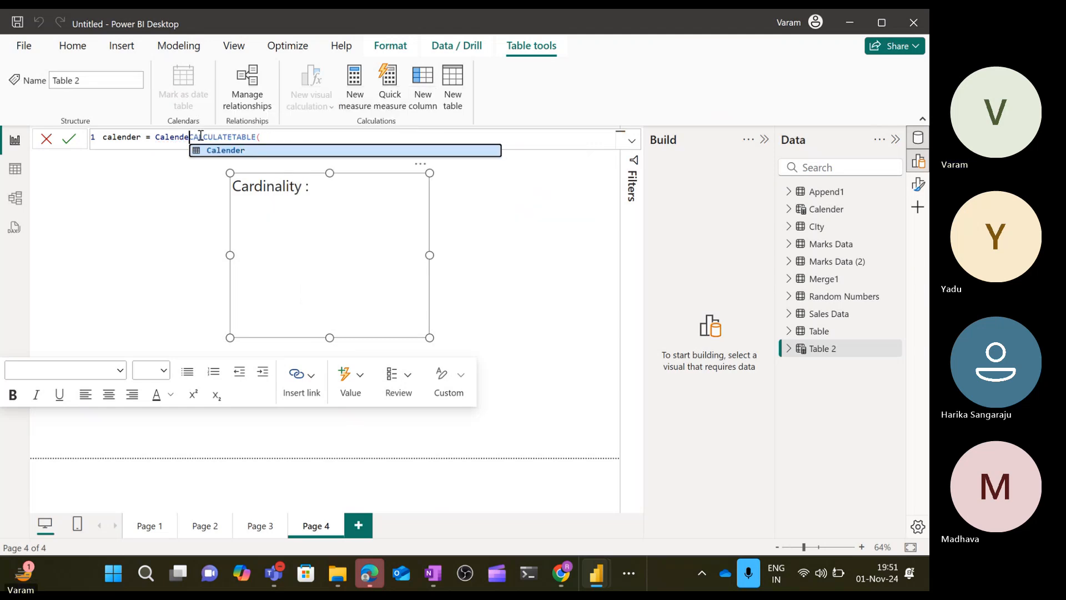
{"action": "key", "text": "BackSpace"}
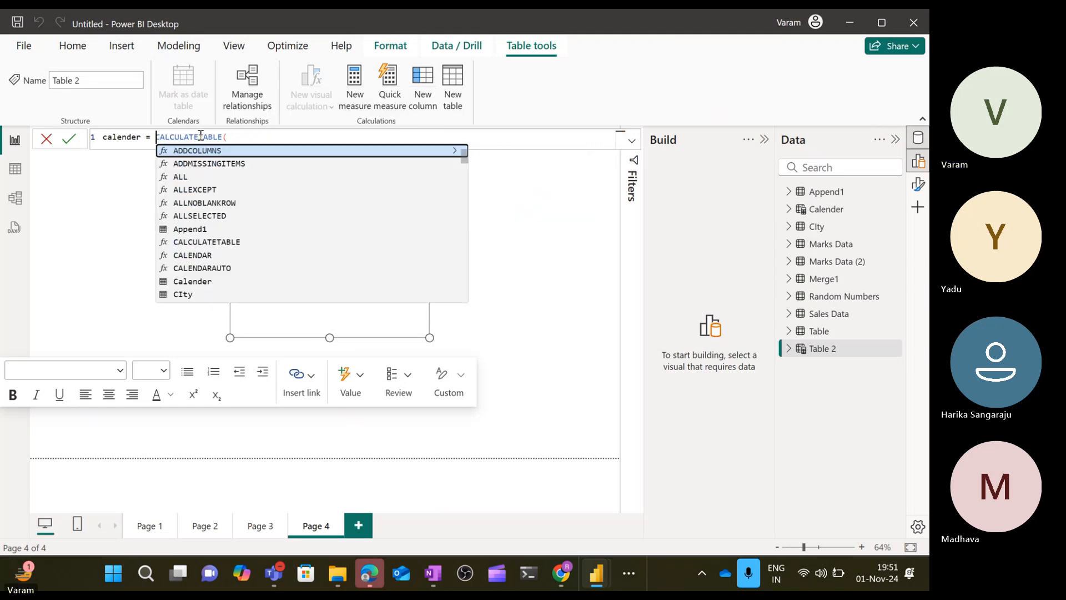
- Give CALCULATETABLE the 'Sales Data' table as its first argument and Calender[Date] as the filter column
{"action": "left_click", "coordinate": [251, 139]}
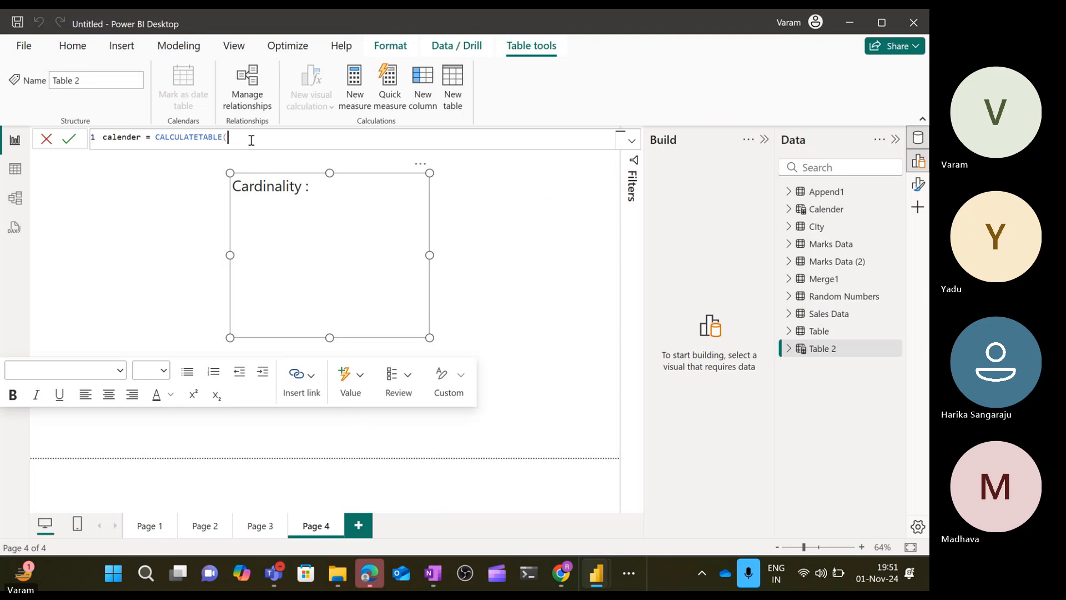
{"action": "type", "text": "'Sales Data'"}
{"action": "key", "text": "Tab"}
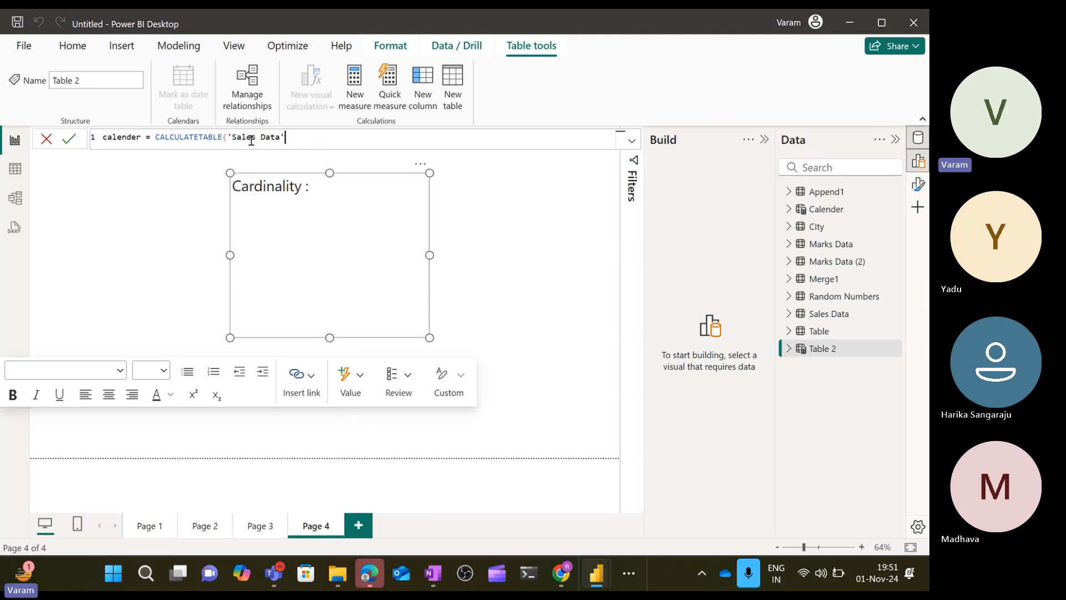
{"action": "type", "text": ","}
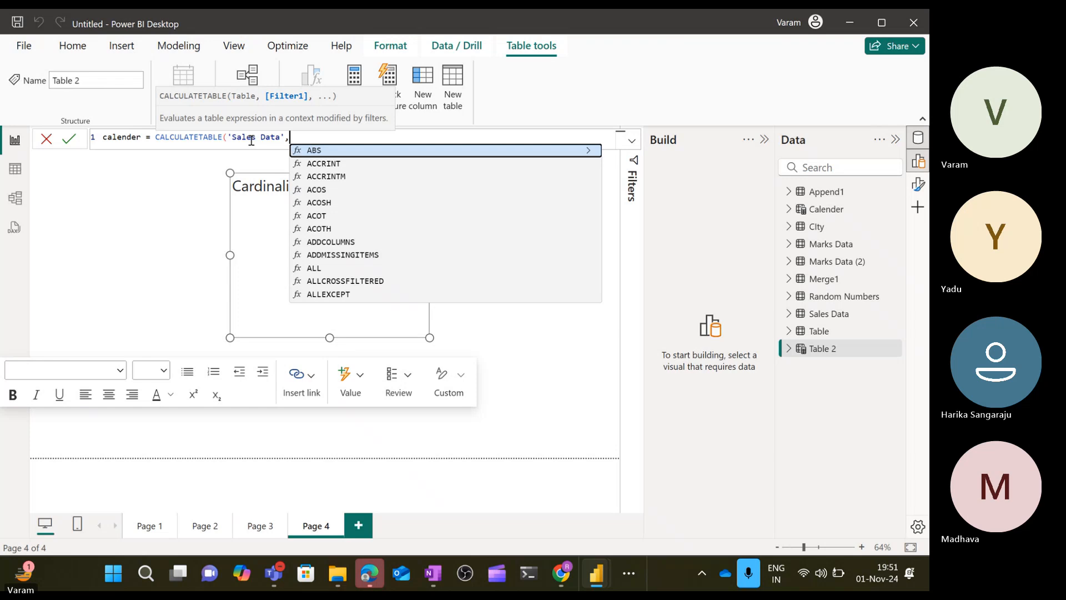
{"action": "type", "text": "date"}
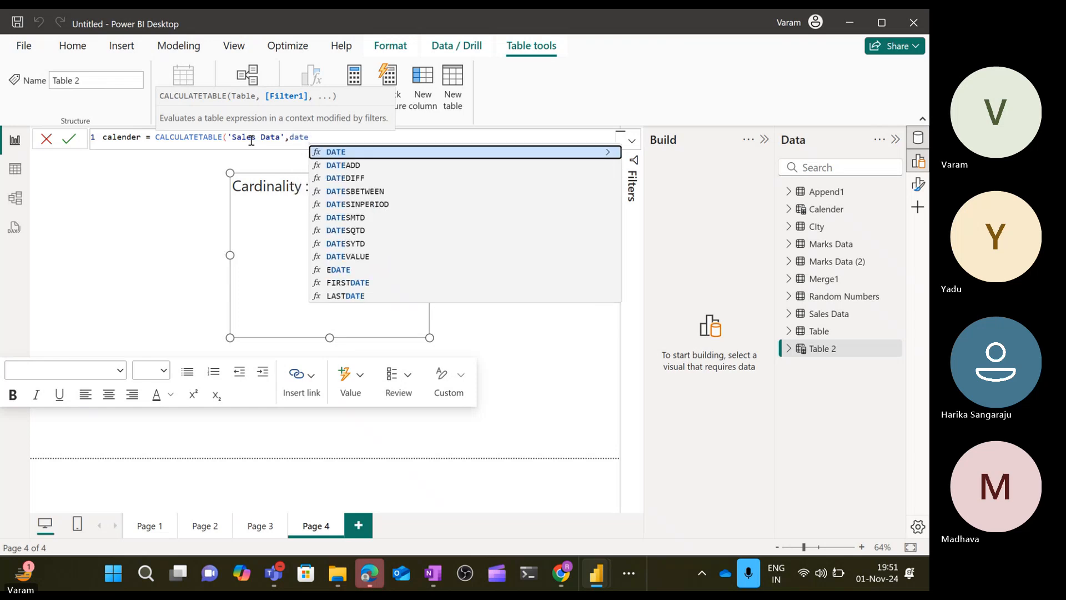
{"action": "key", "text": "Tab"}
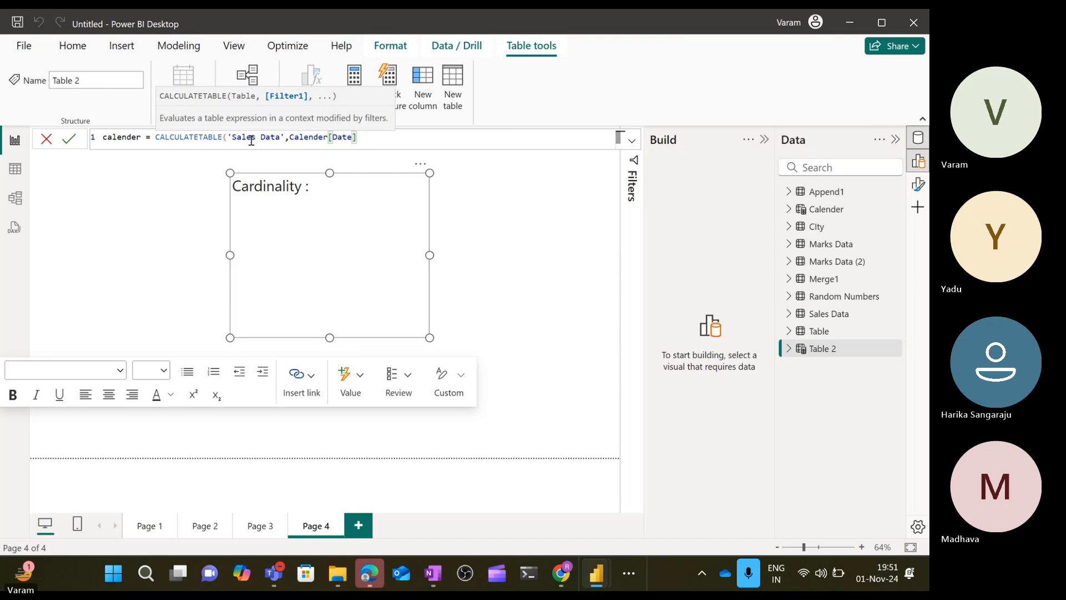
- Add the greater-than condition >'1/1/2024' to the Calender[Date] filter
{"action": "type", "text": "="}
{"action": "key", "text": "BackSpace"}
{"action": "type", "text": ">1/1/20"}
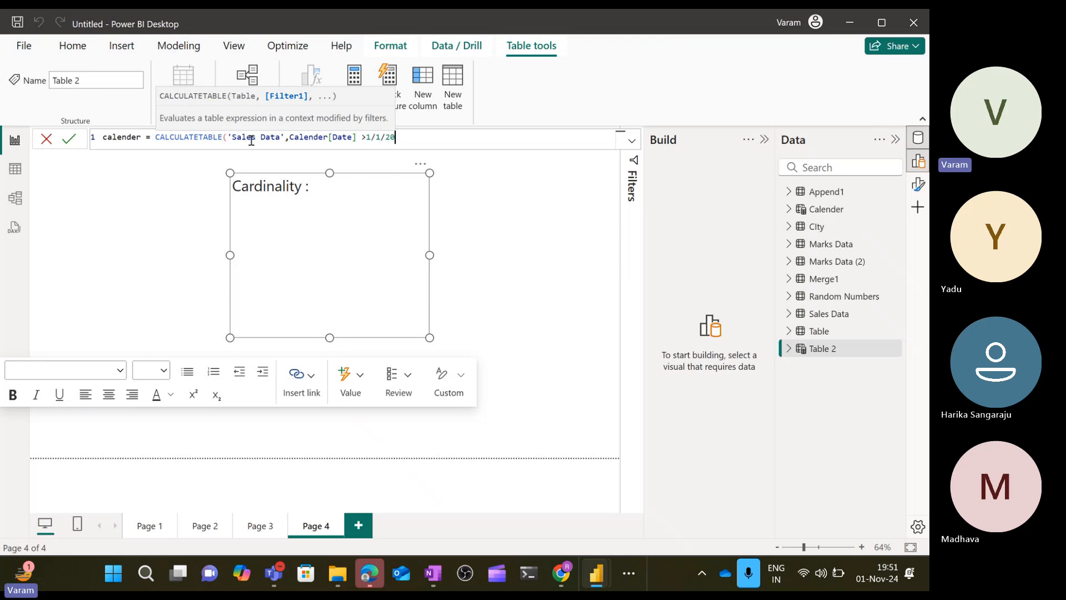
{"action": "type", "text": "24'"}
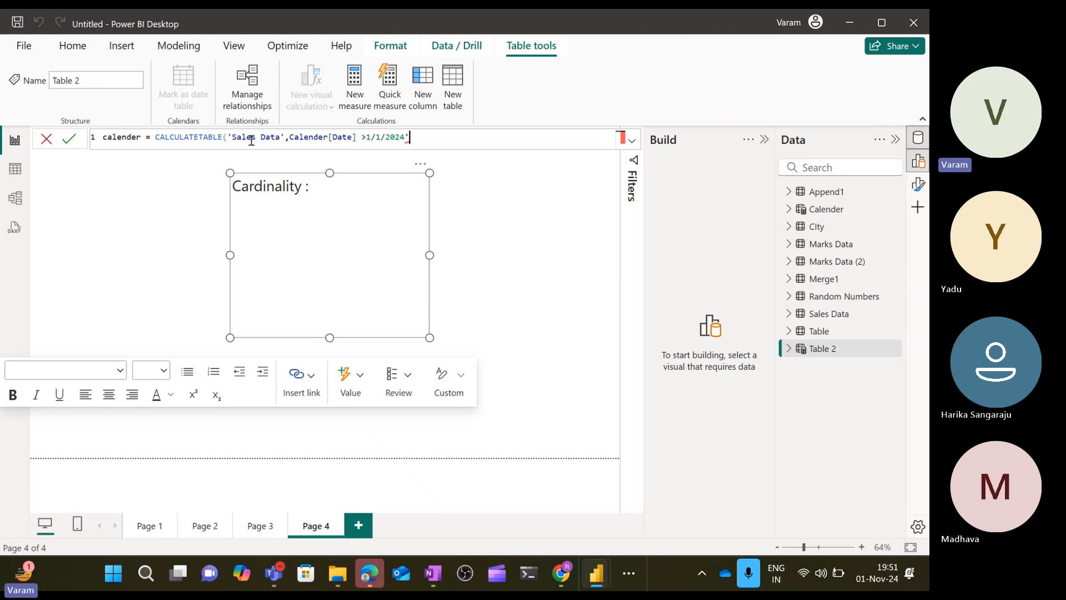
{"action": "key", "text": "Left"}
{"action": "key", "text": "Left"}
{"action": "key", "text": "Left"}
{"action": "key", "text": "Left"}
{"action": "key", "text": "Left"}
{"action": "type", "text": "'"}
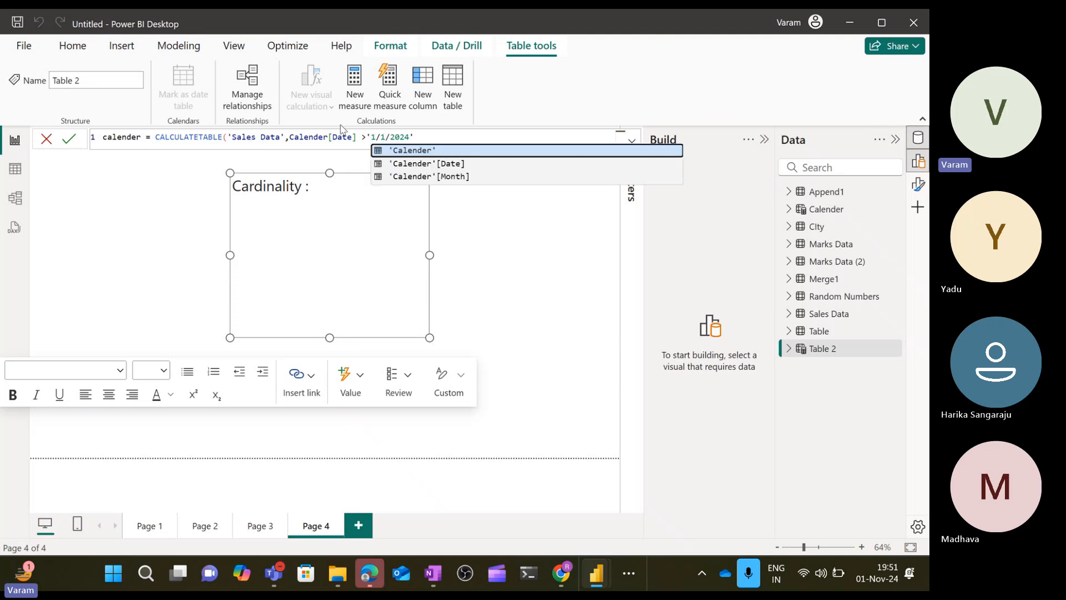
- Replace the date in the filter condition with 1, close the parenthesis and submit the table formula
{"action": "left_click", "coordinate": [480, 136]}
{"action": "key", "text": "BackSpace"}
{"action": "key", "text": "BackSpace"}
{"action": "key", "text": "BackSpace"}
{"action": "key", "text": "BackSpace"}
{"action": "key", "text": "BackSpace"}
{"action": "key", "text": "BackSpace"}
{"action": "key", "text": "BackSpace"}
{"action": "key", "text": "BackSpace"}
{"action": "key", "text": "BackSpace"}
{"action": "key", "text": "BackSpace"}
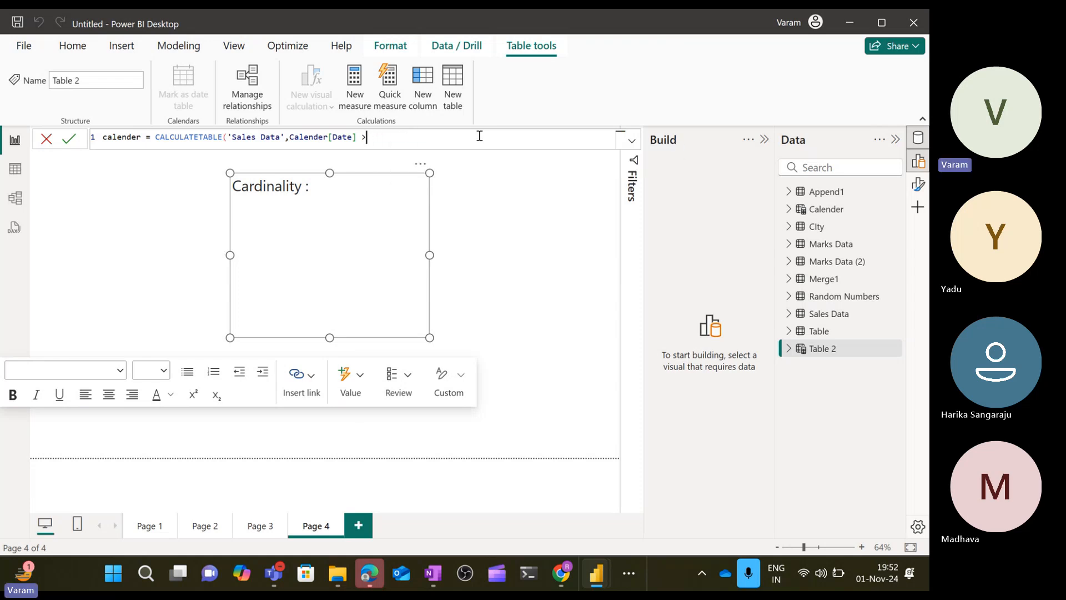
{"action": "type", "text": "1)"}
{"action": "key", "text": "Return"}
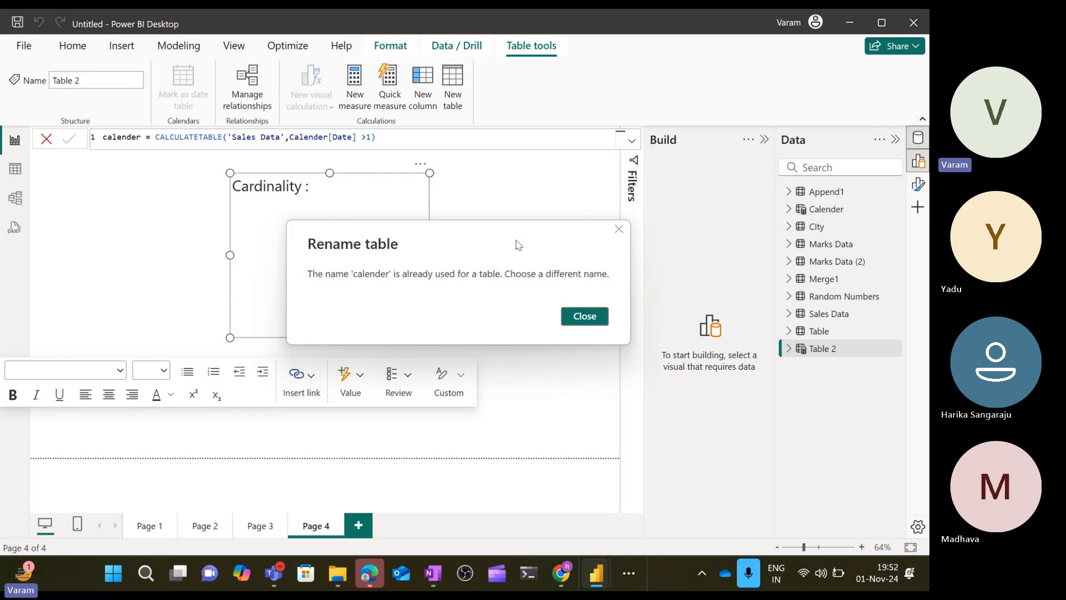
- Change the table name in the formula to calender2 and commit the calculated table
{"action": "left_click", "coordinate": [589, 319]}
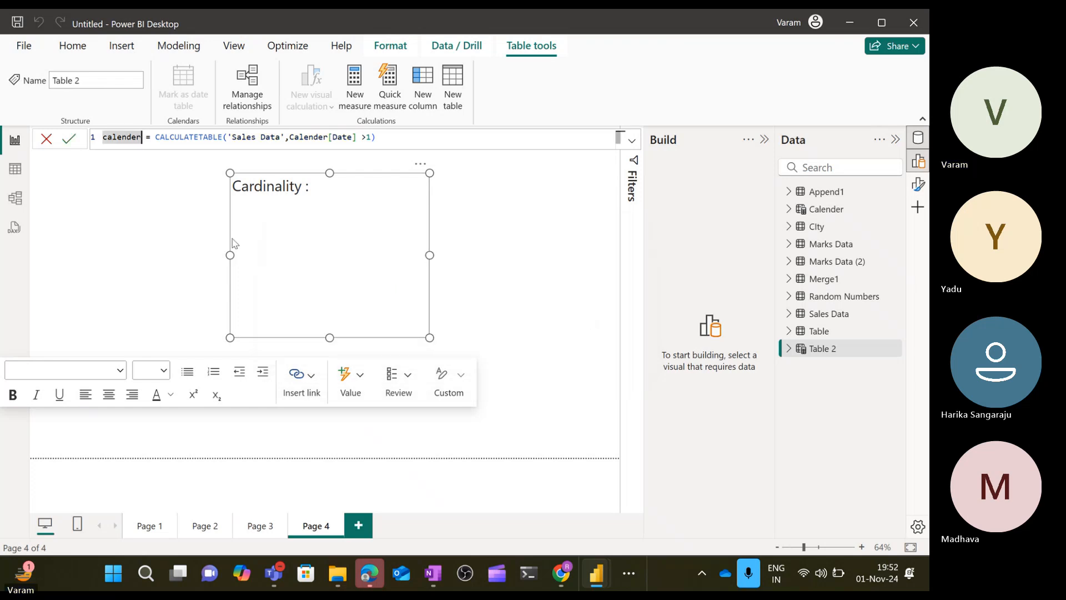
{"action": "type", "text": "2"}
{"action": "key", "text": "Return"}
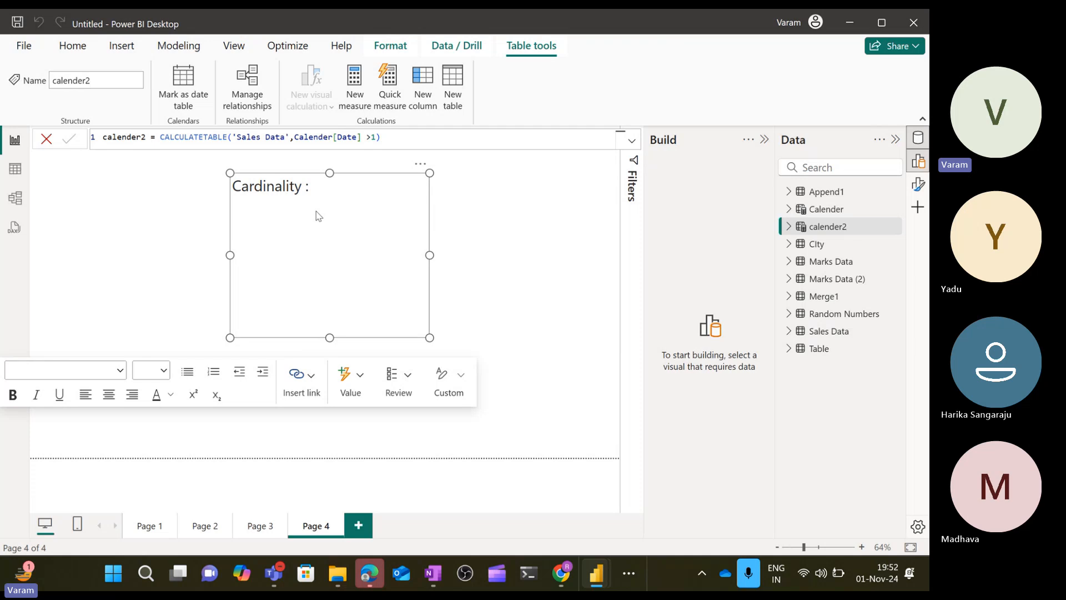
- Review the table references in the calender2 formula and examine the rows of the calender2 table
{"action": "double_click", "coordinate": [249, 138]}
{"action": "double_click", "coordinate": [313, 137]}
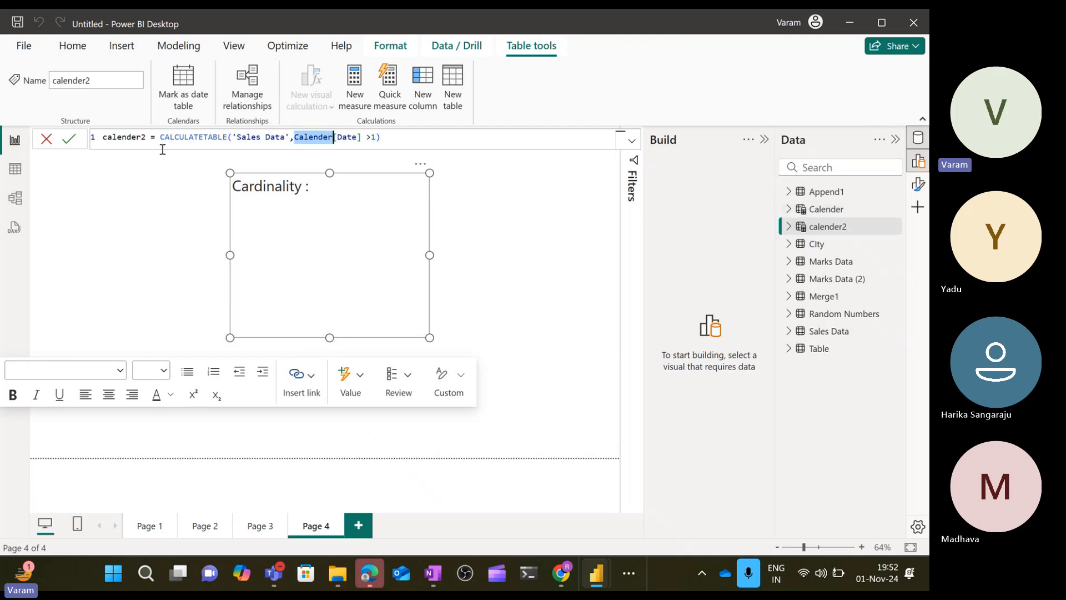
{"action": "left_click", "coordinate": [15, 168]}
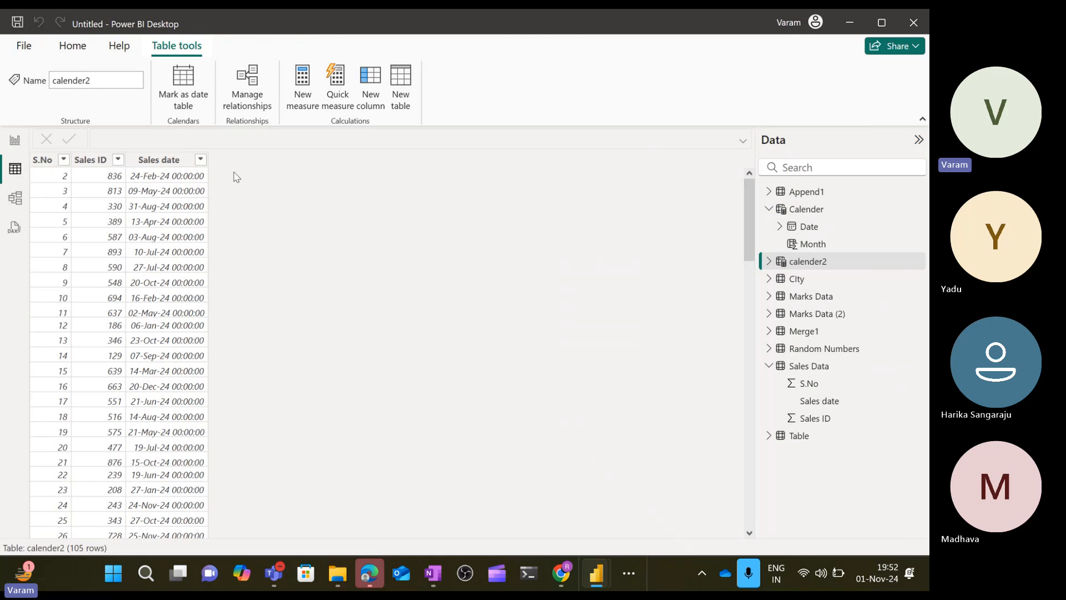
{"action": "scroll", "coordinate": [169, 327], "scroll_direction": "down", "scroll_amount": 5}
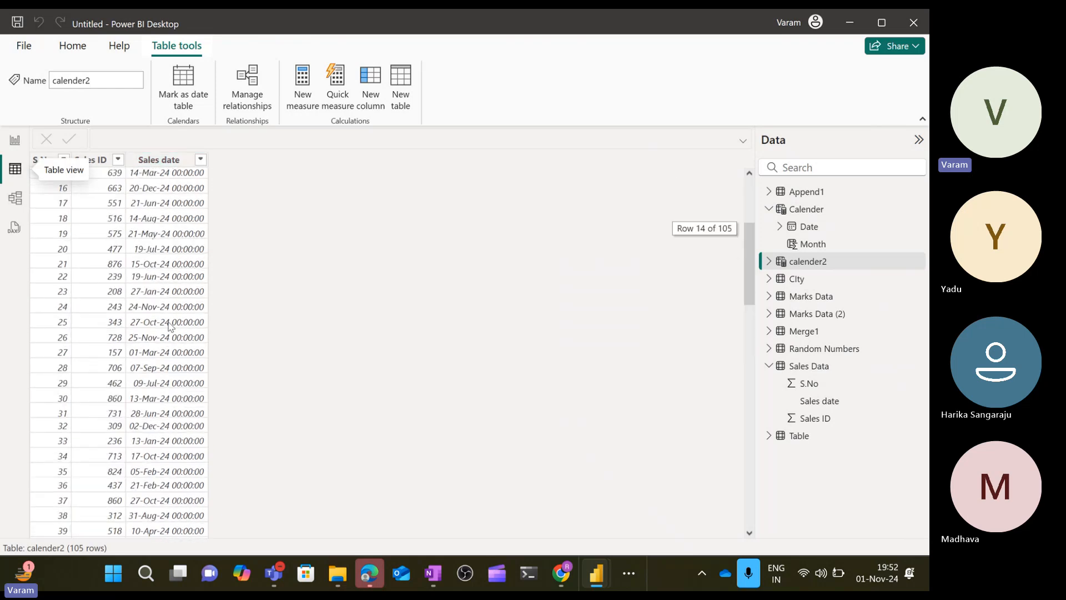
{"action": "scroll", "coordinate": [169, 326], "scroll_direction": "up", "scroll_amount": 5}
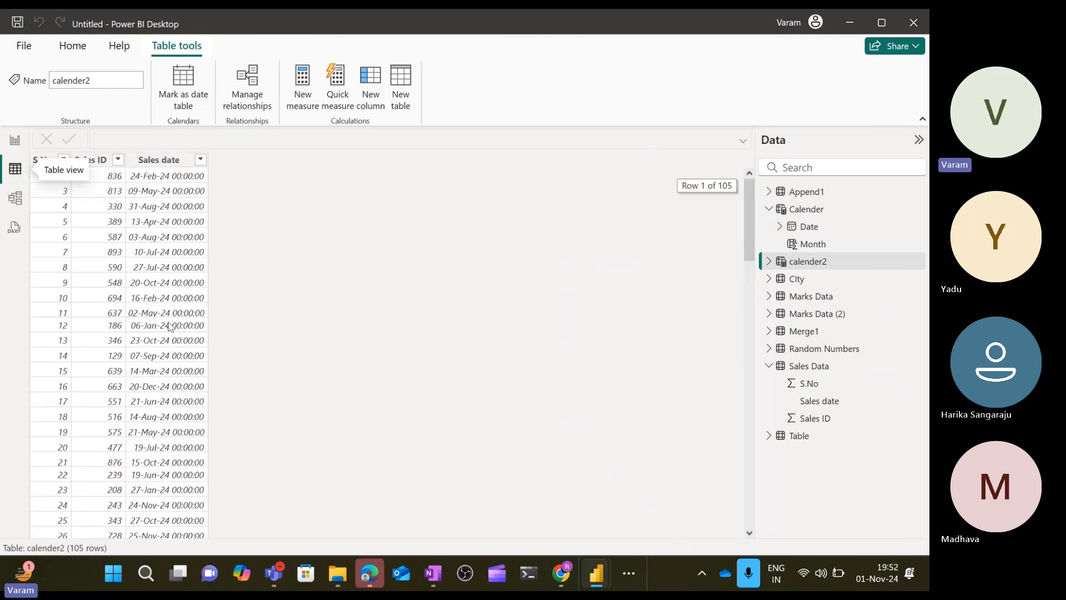
- Start a new calculated table named Cal from the report page and begin its formula with the UNION function
{"action": "left_click", "coordinate": [10, 140]}
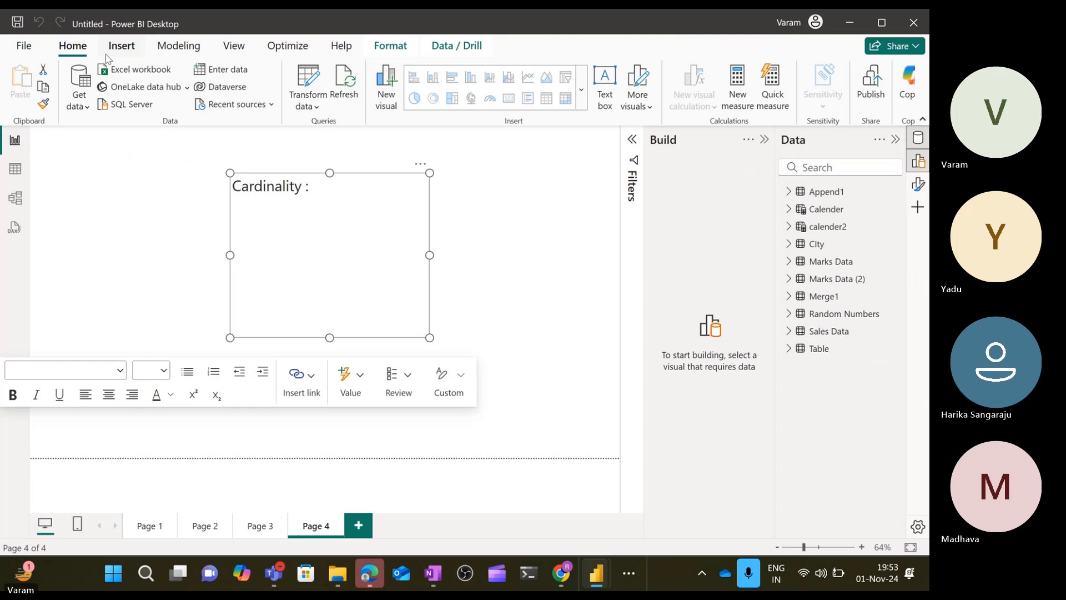
{"action": "left_click", "coordinate": [178, 46]}
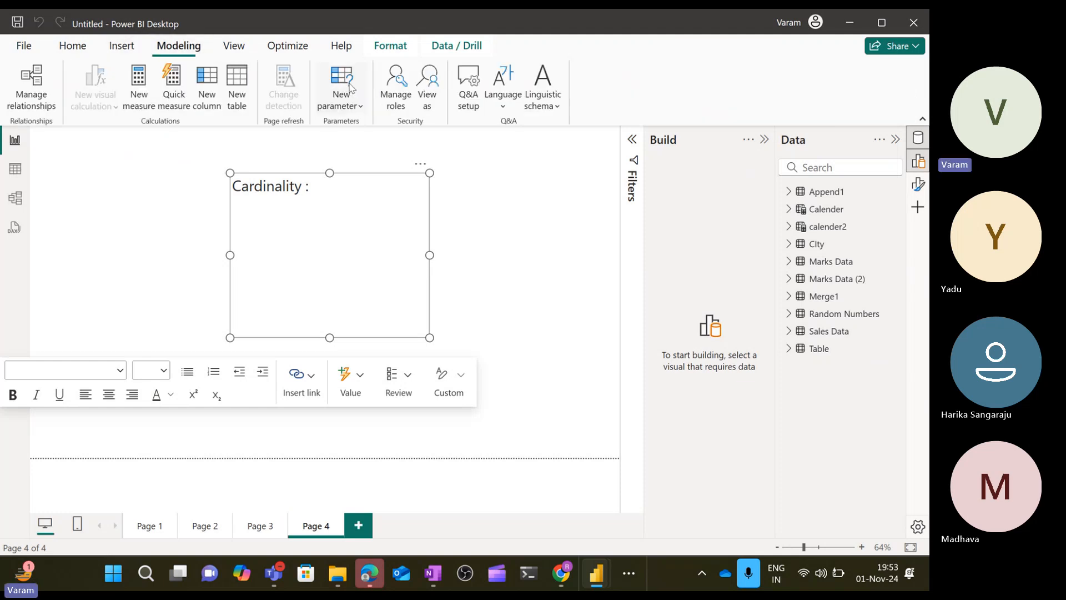
{"action": "left_click", "coordinate": [237, 94]}
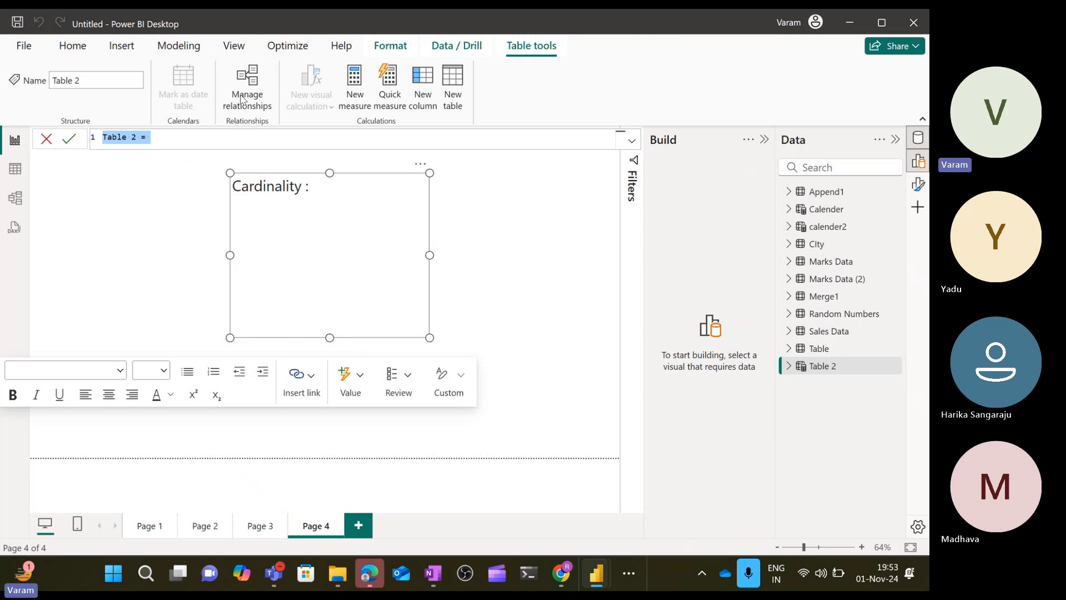
{"action": "type", "text": "Cal = Un"}
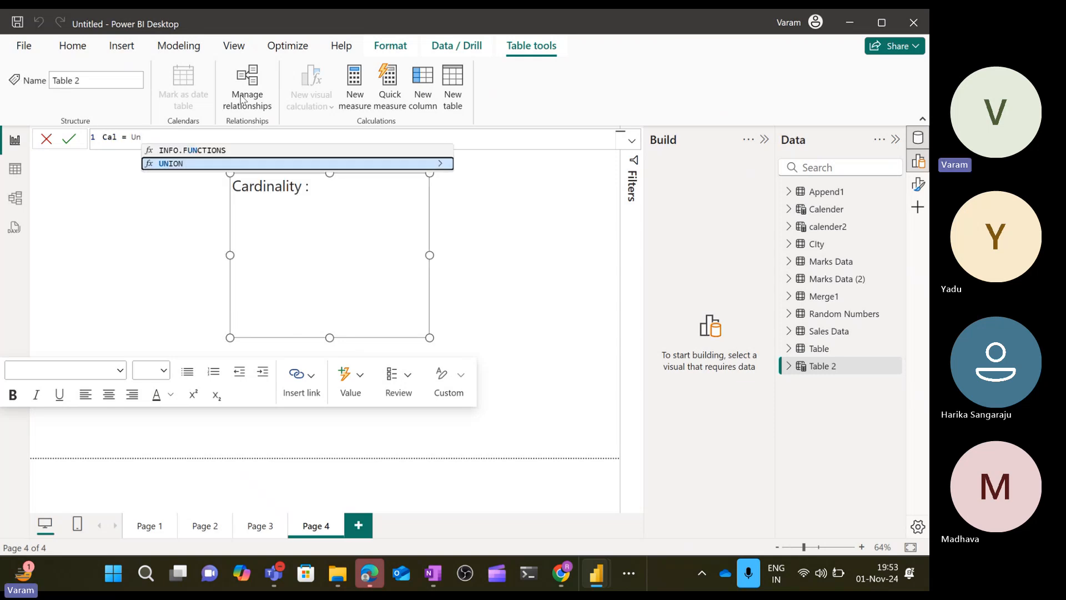
{"action": "key", "text": "Tab"}
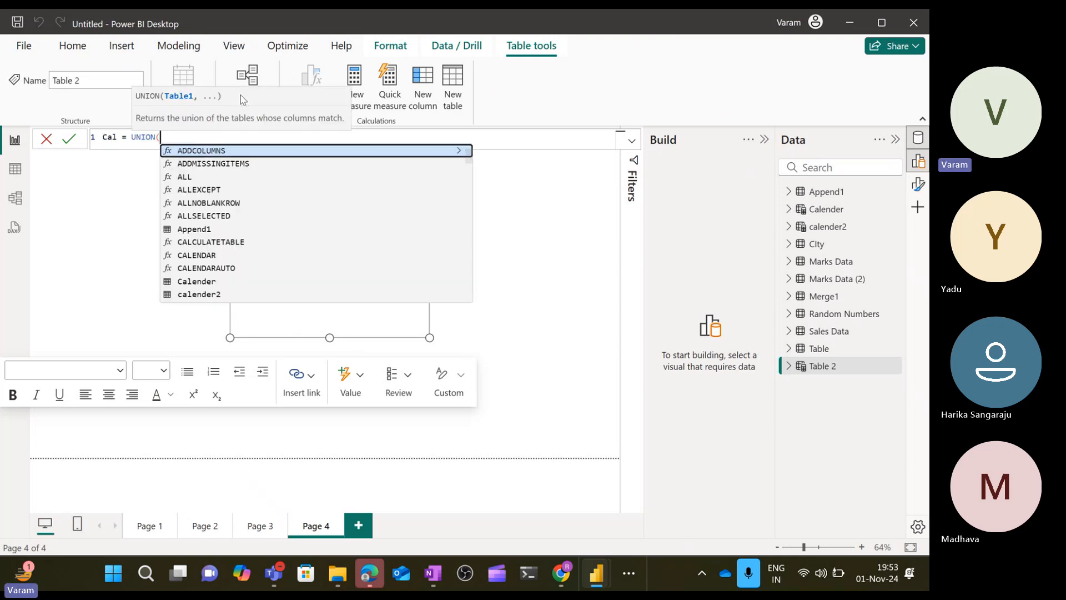
- Supply Calender and calender2 as the UNION arguments and commit the Cal table formula
{"action": "type", "text": "cal"}
{"action": "key", "text": "Down"}
{"action": "key", "text": "Down"}
{"action": "key", "text": "Down"}
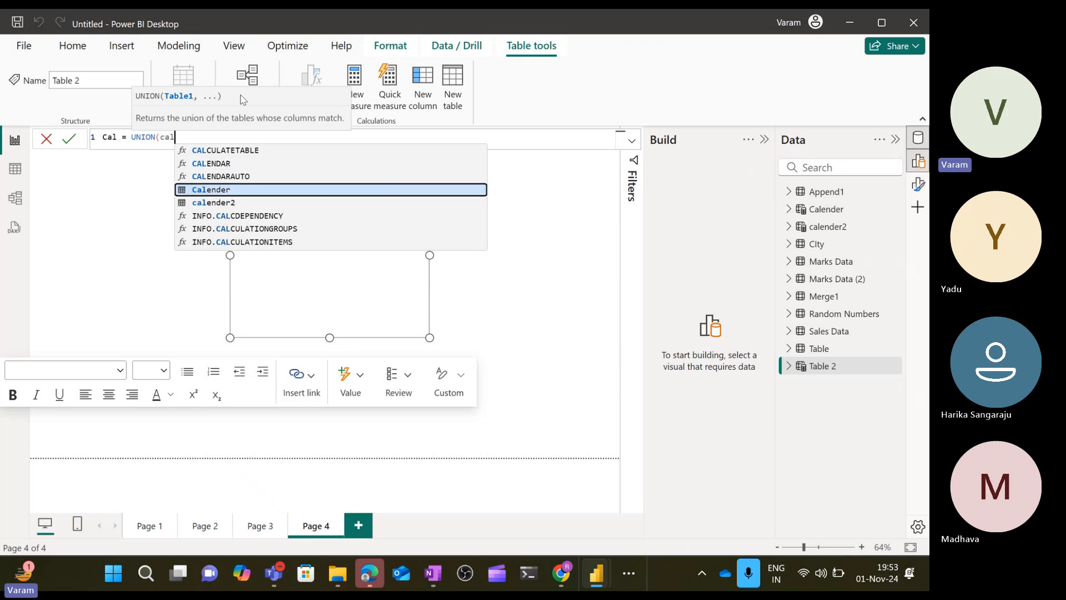
{"action": "key", "text": "Tab"}
{"action": "type", "text": ",cale"}
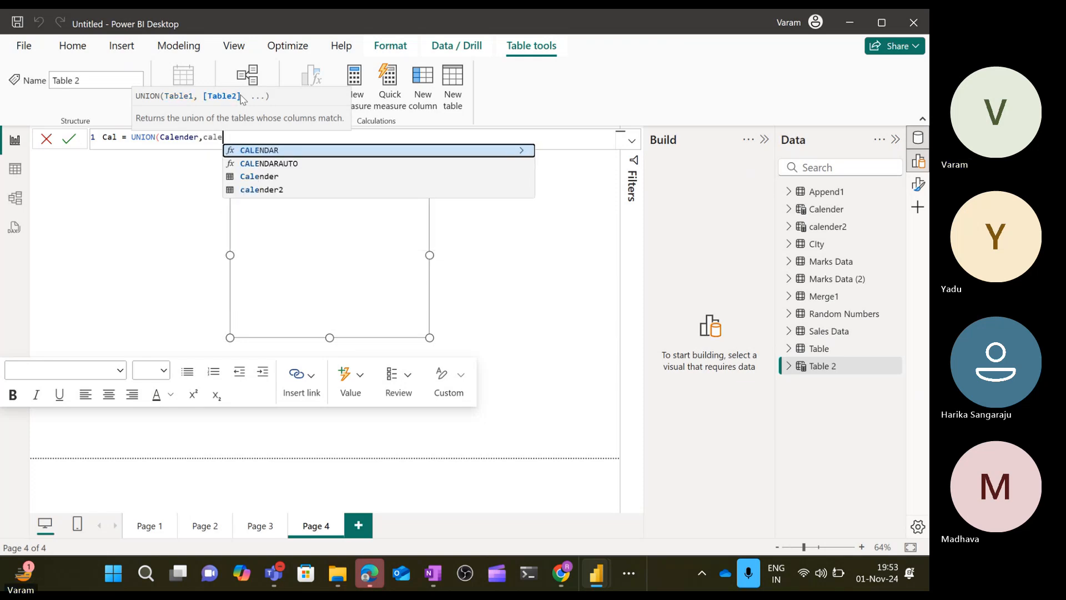
{"action": "key", "text": "Down"}
{"action": "key", "text": "Down"}
{"action": "key", "text": "Down"}
{"action": "key", "text": "Tab"}
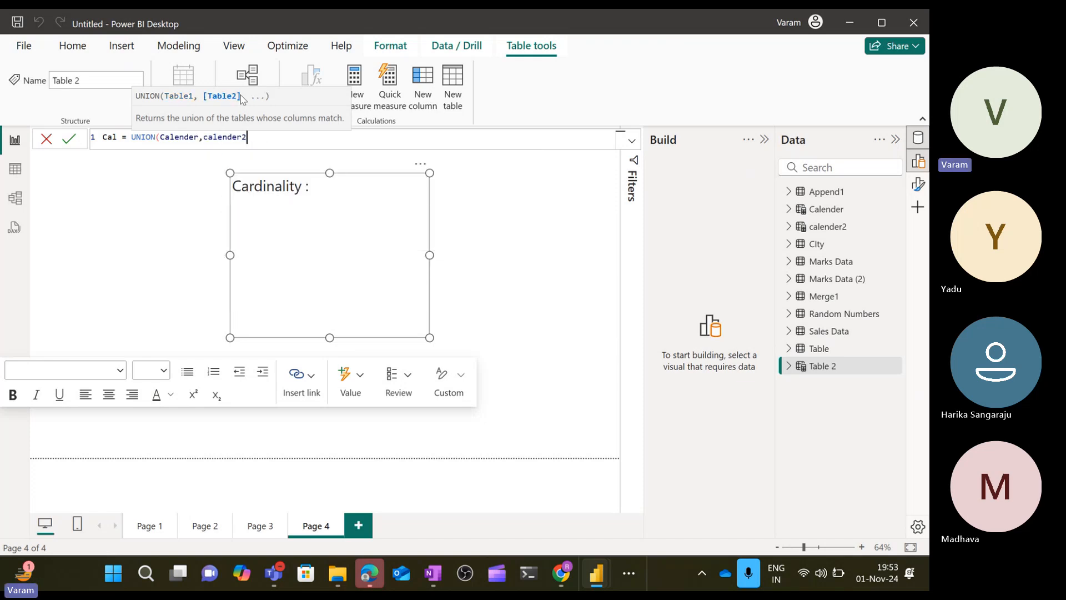
{"action": "type", "text": ")"}
{"action": "key", "text": "Return"}
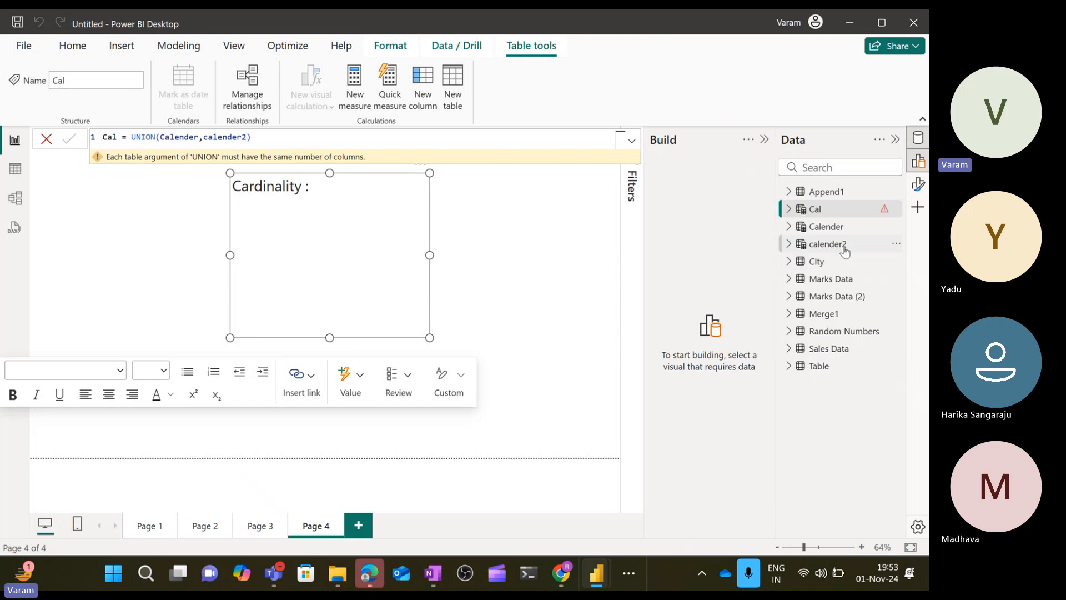
- Compare the columns of the Calender and calender2 tables in the table view
{"action": "left_click", "coordinate": [15, 168]}
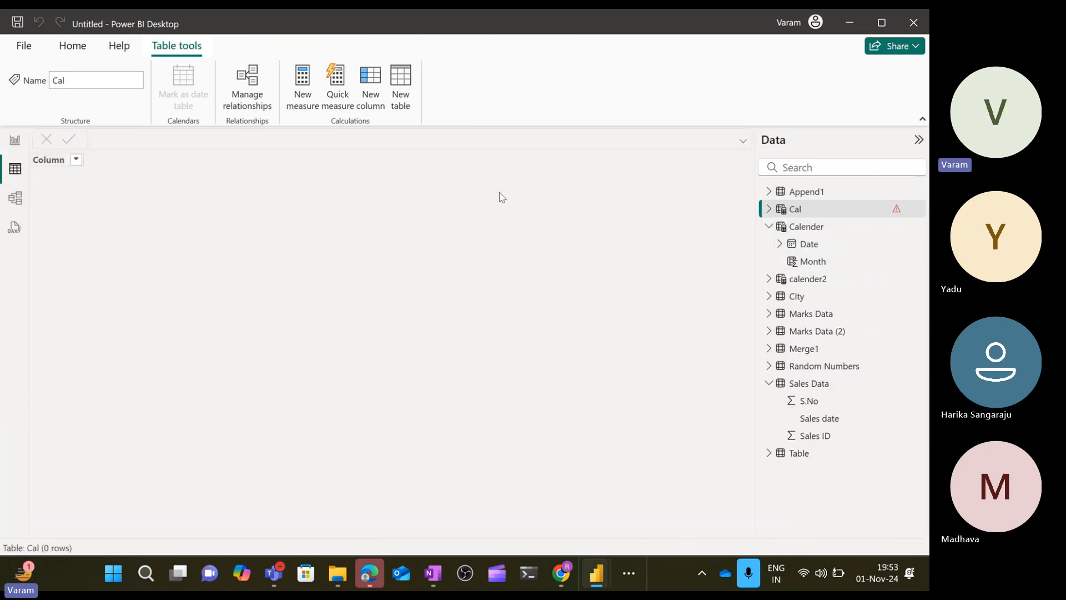
{"action": "left_click", "coordinate": [800, 281]}
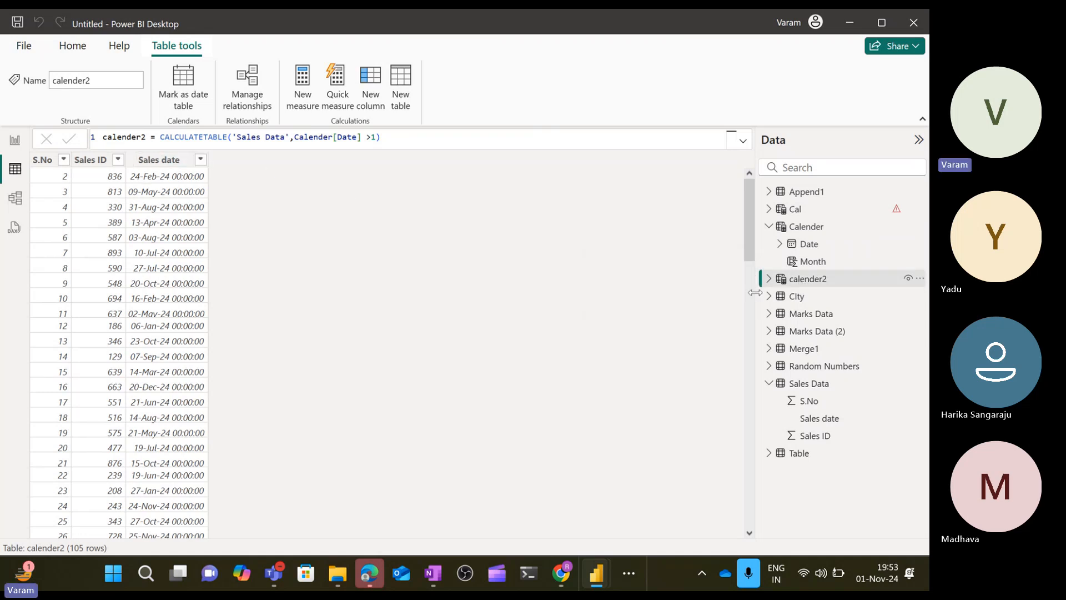
{"action": "left_click", "coordinate": [822, 236]}
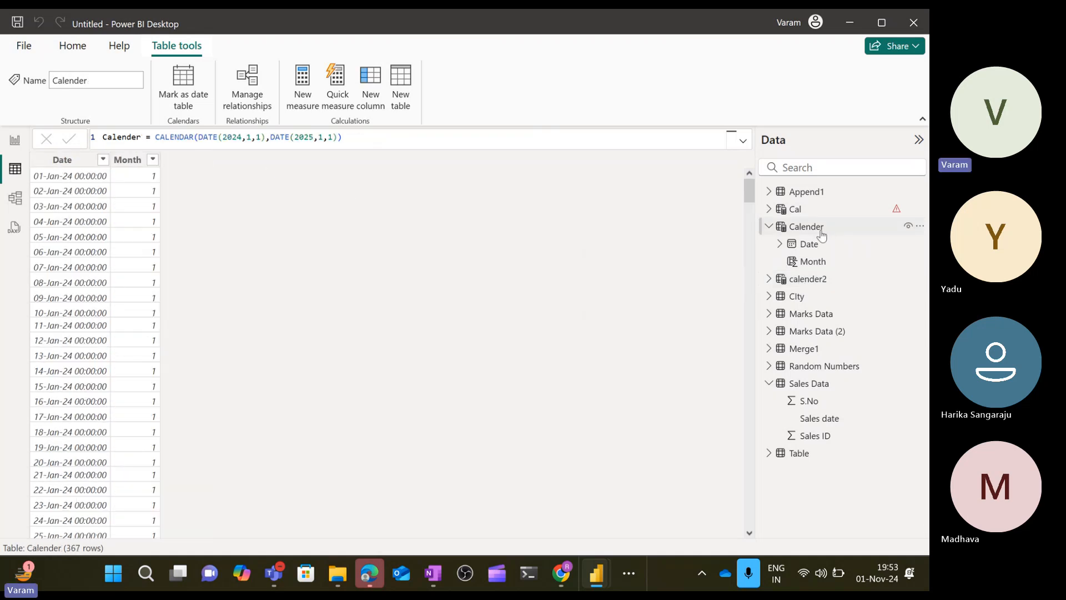
{"action": "left_click", "coordinate": [826, 281]}
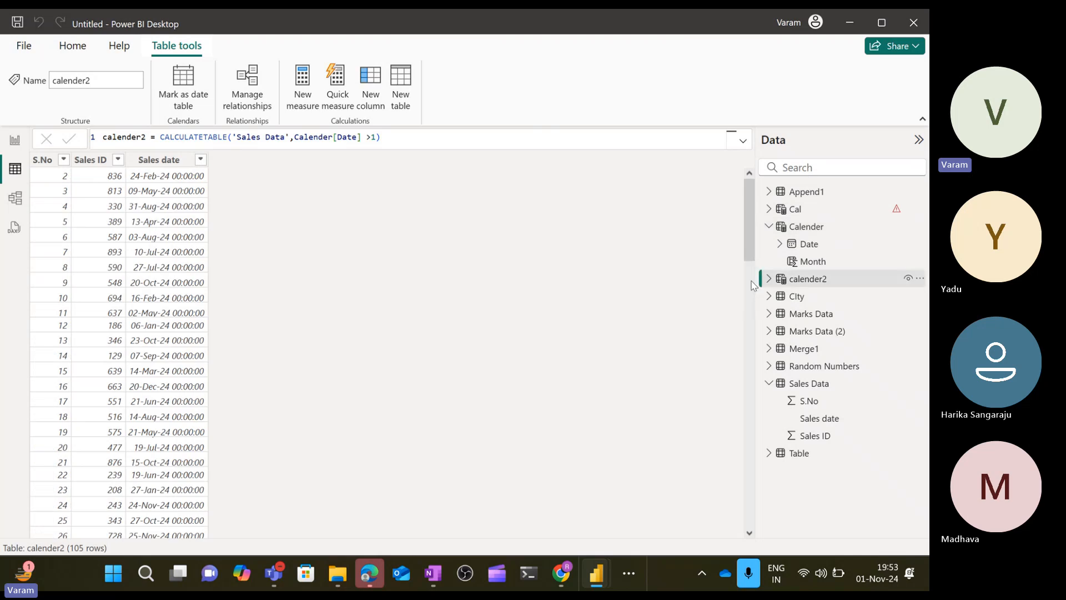
{"action": "left_click", "coordinate": [808, 226]}
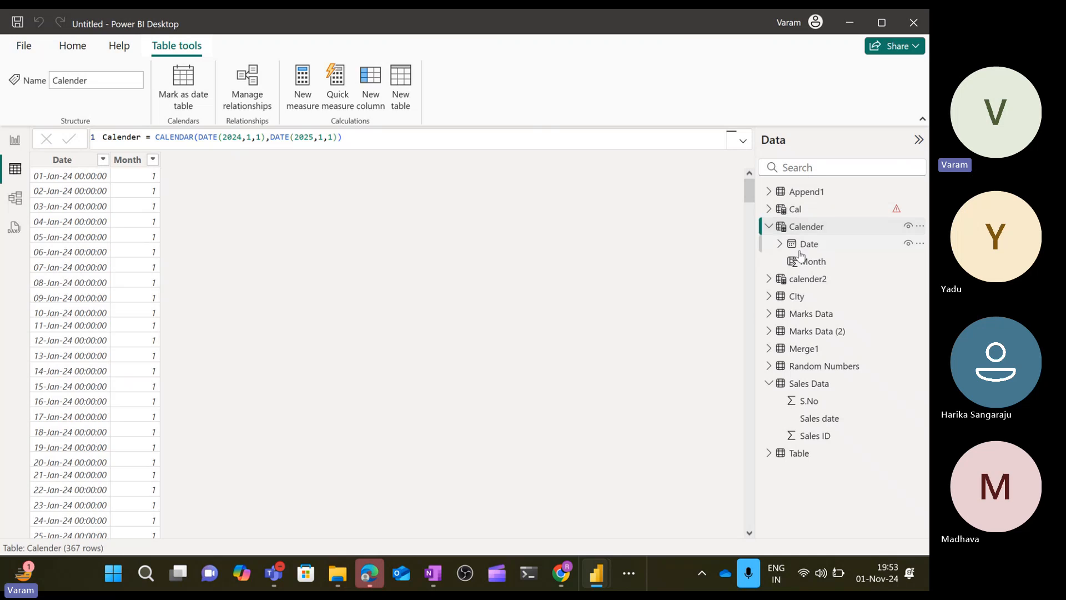
{"action": "left_click", "coordinate": [800, 280]}
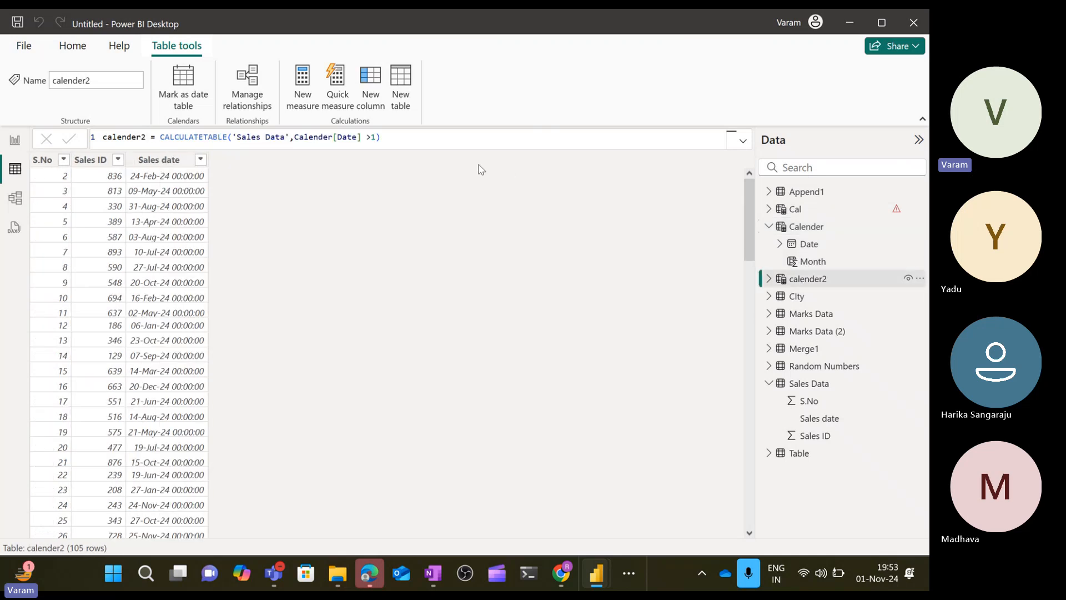
- Create a calculated table calender3 from a copy of calender2's formula, CALCULATETABLE('Sales Data',Calender[Date] >1)
{"action": "left_click", "coordinate": [398, 137]}
{"action": "left_click_drag", "start_coordinate": [381, 137], "coordinate": [100, 138]}
{"action": "key", "text": "ctrl+c"}
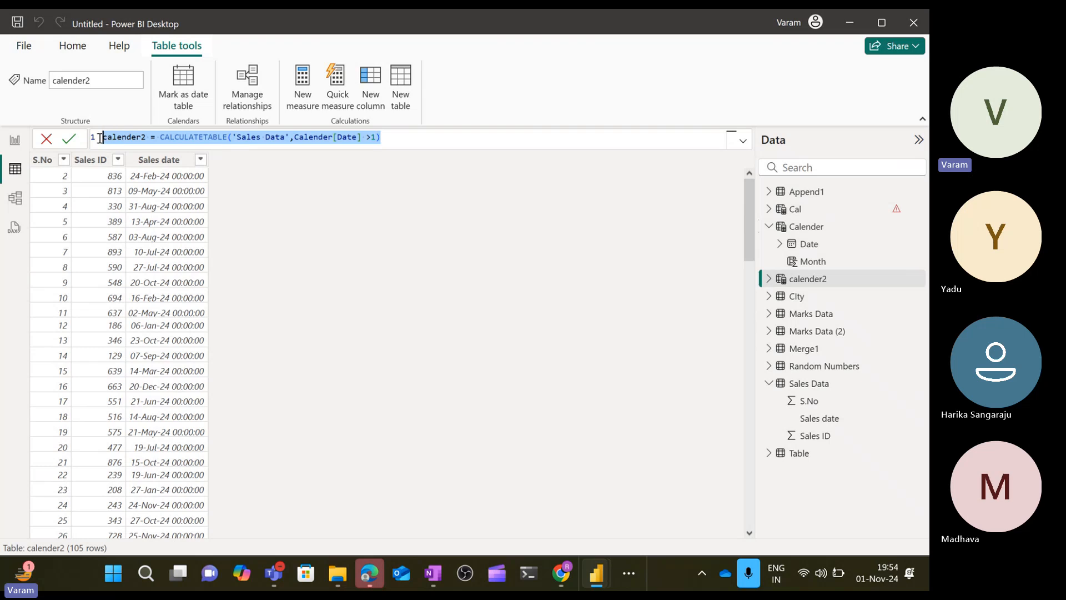
{"action": "left_click", "coordinate": [400, 83]}
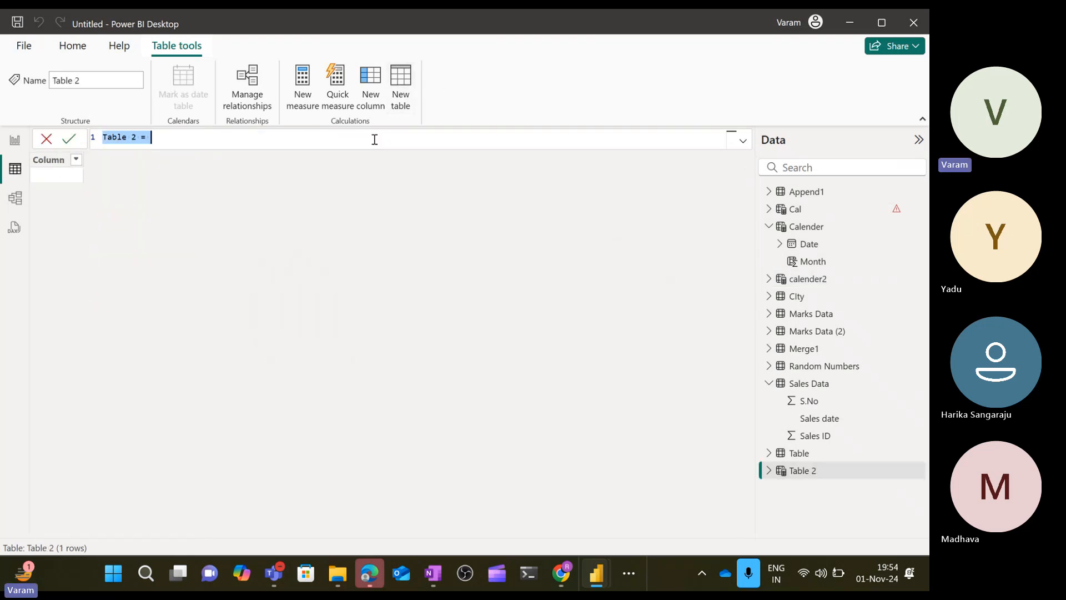
{"action": "key", "text": "ctrl+v"}
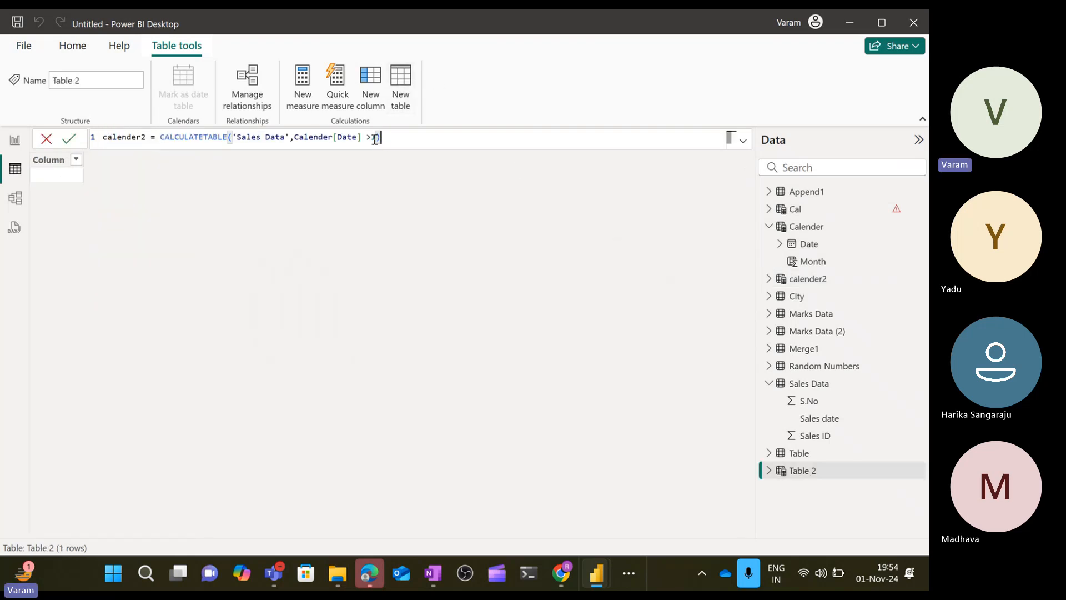
{"action": "double_click", "coordinate": [147, 138]}
{"action": "type", "text": "calender3"}
{"action": "key", "text": "Return"}
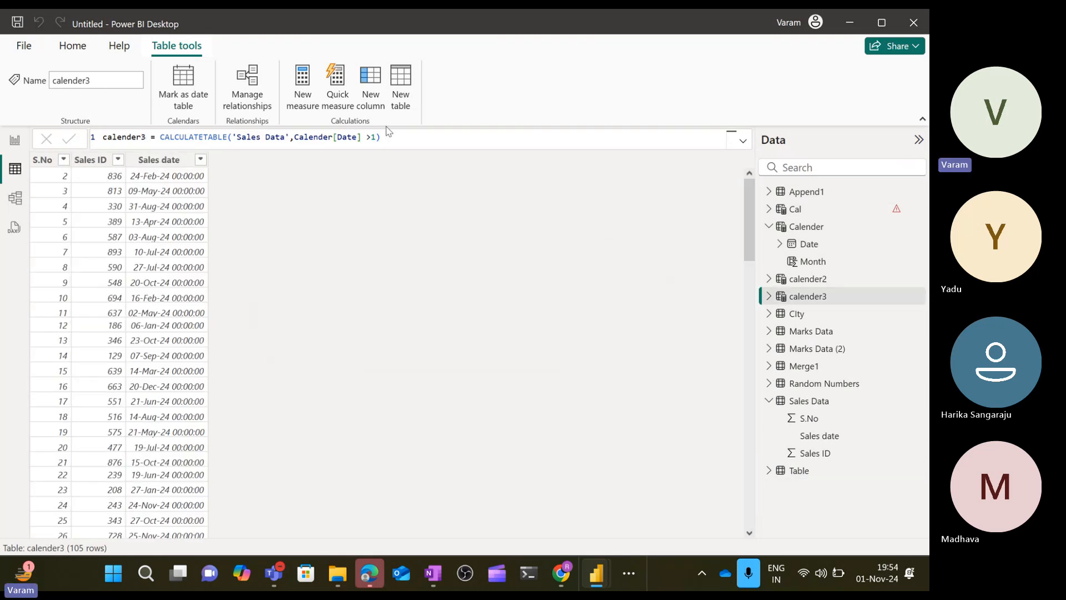
- Replace Calender with calender3 in the Cal table's UNION formula and commit it
{"action": "left_click", "coordinate": [808, 210]}
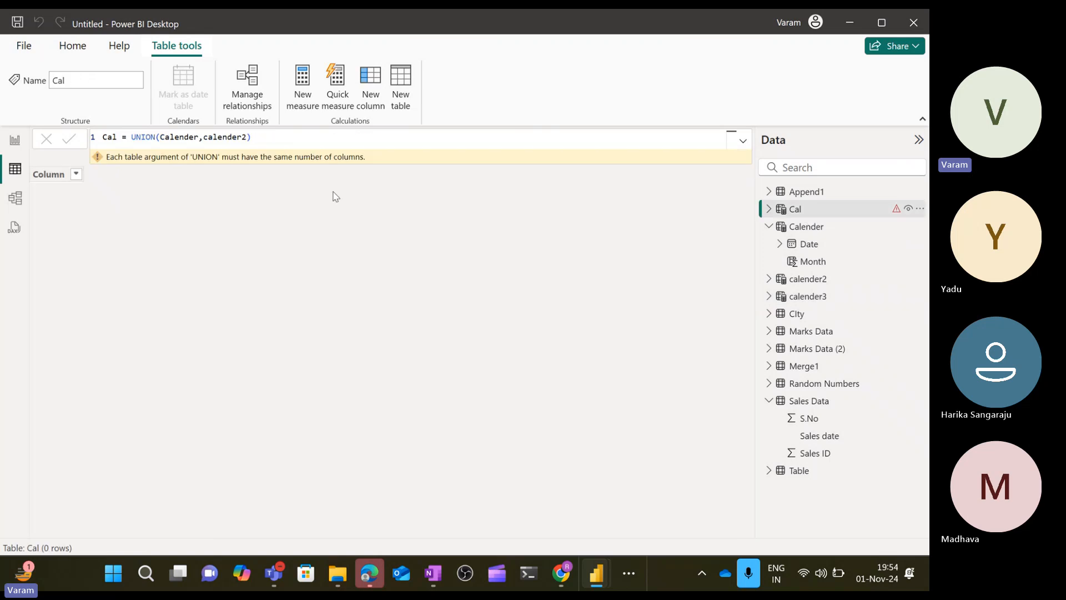
{"action": "left_click_drag", "start_coordinate": [195, 139], "coordinate": [313, 279]}
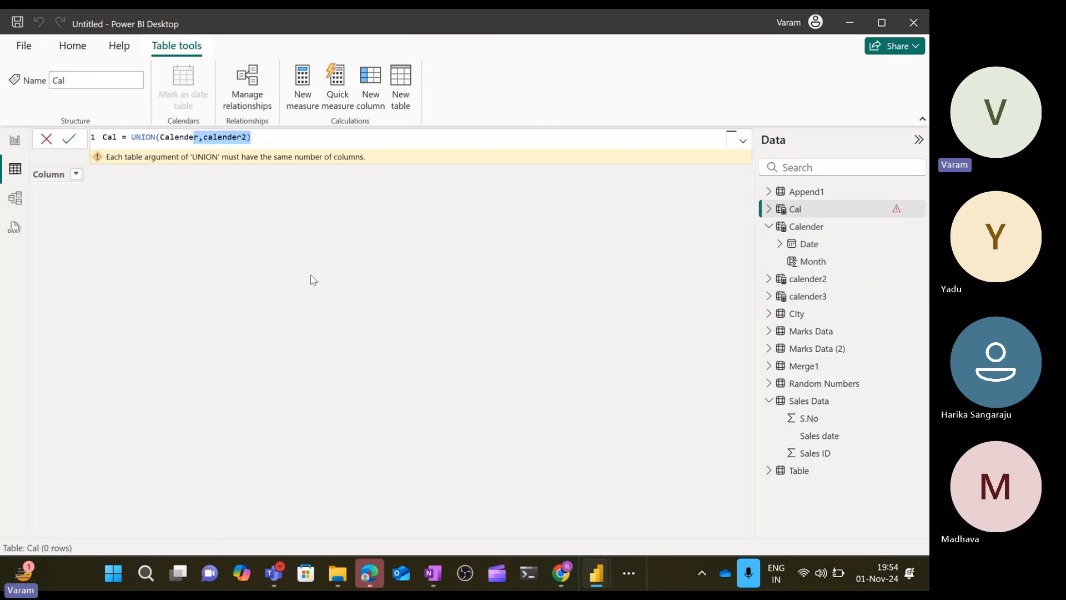
{"action": "key", "text": "ctrl+Left"}
{"action": "key", "text": "ctrl+Left"}
{"action": "key", "text": "ctrl+Left"}
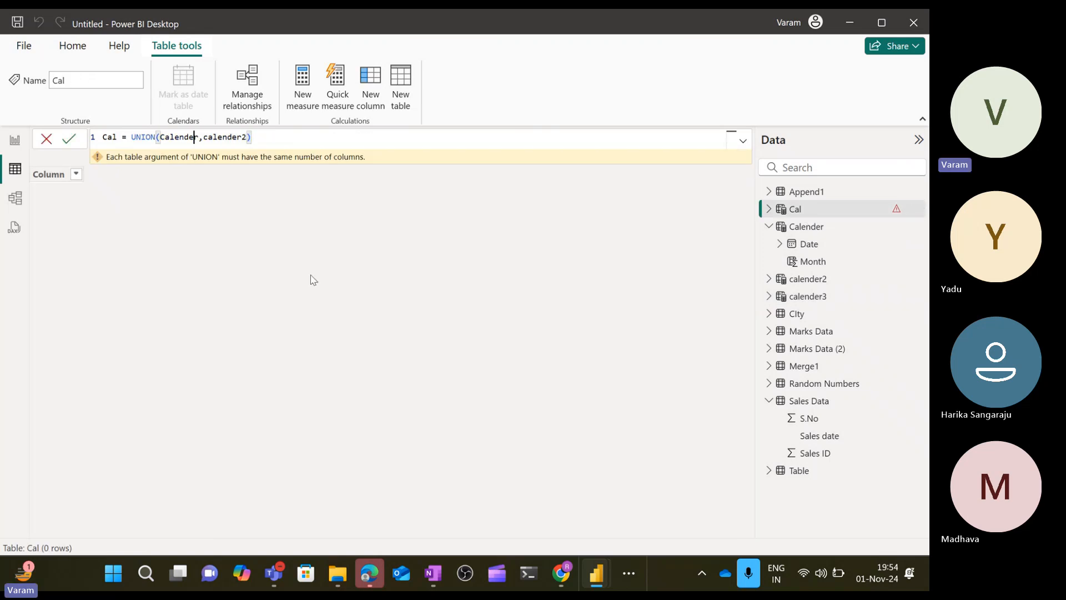
{"action": "type", "text": "calender3"}
{"action": "key", "text": "Return"}
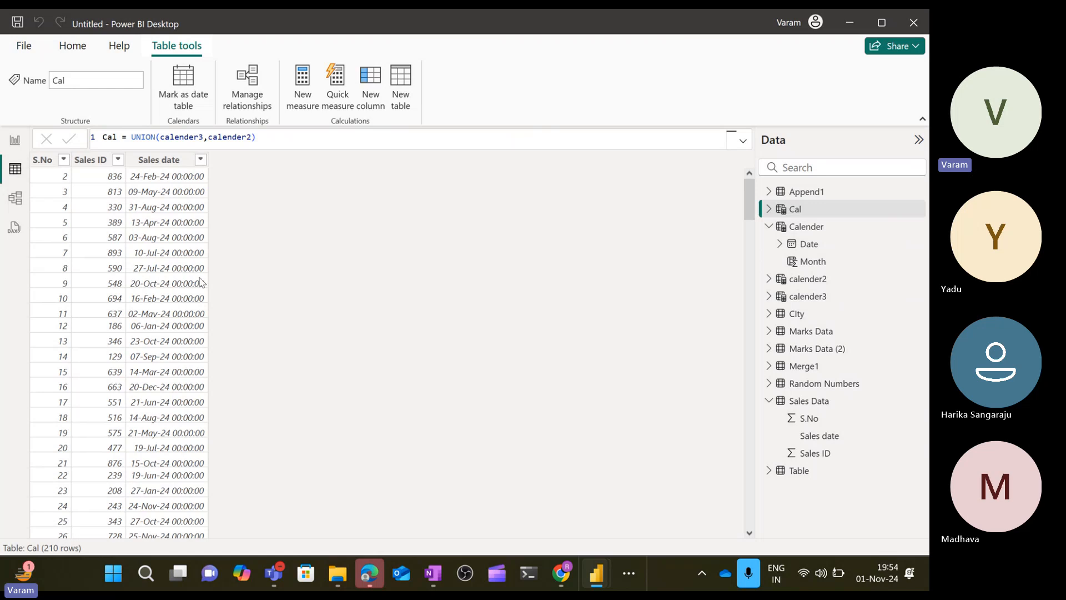
- Sort the Cal table by Sales date in ascending order
{"action": "left_click", "coordinate": [195, 158]}
{"action": "left_click", "coordinate": [201, 160]}
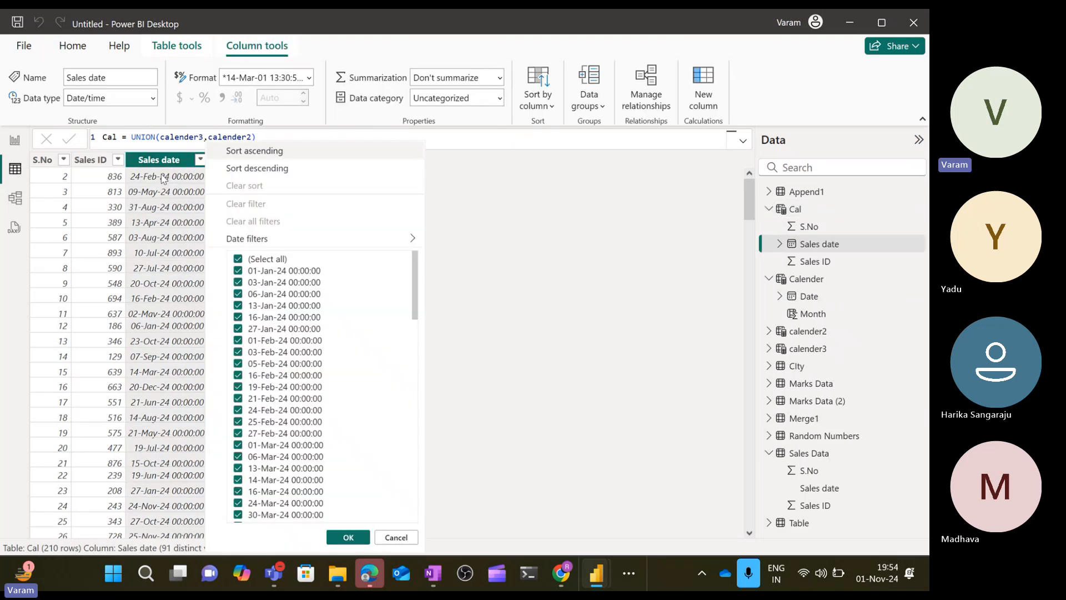
{"action": "left_click", "coordinate": [251, 160]}
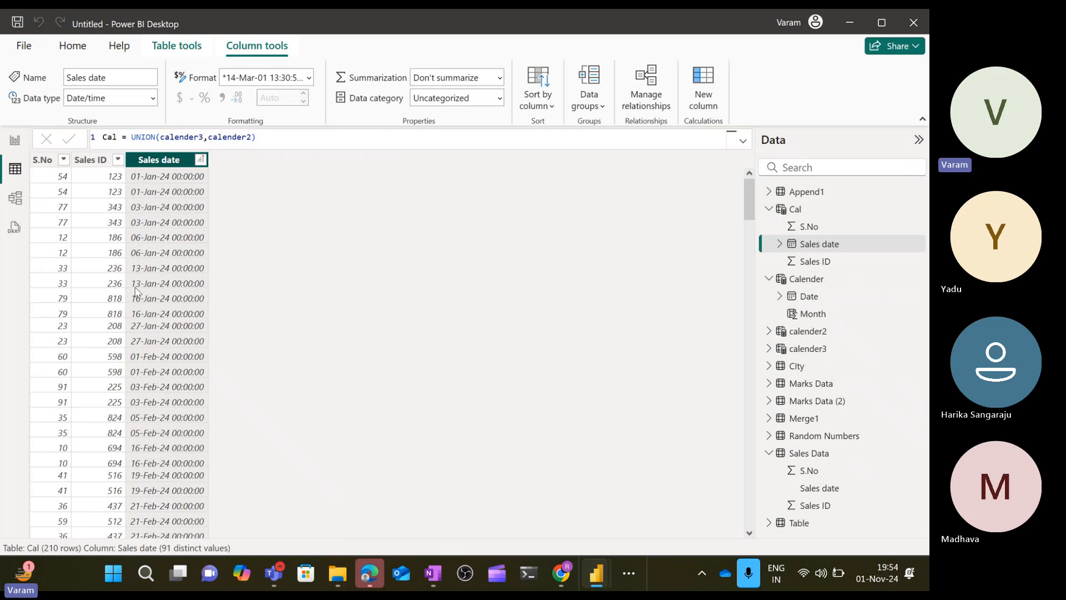
- Create a new model layout and place the Cal and calender3 tables side by side on it
{"action": "left_click", "coordinate": [24, 192]}
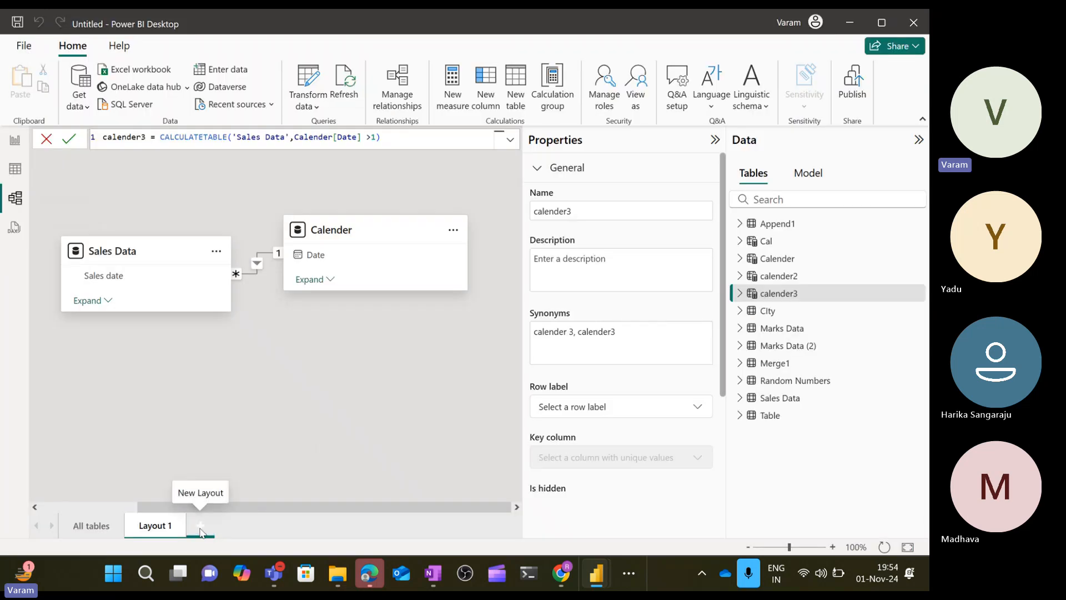
{"action": "left_click", "coordinate": [204, 532]}
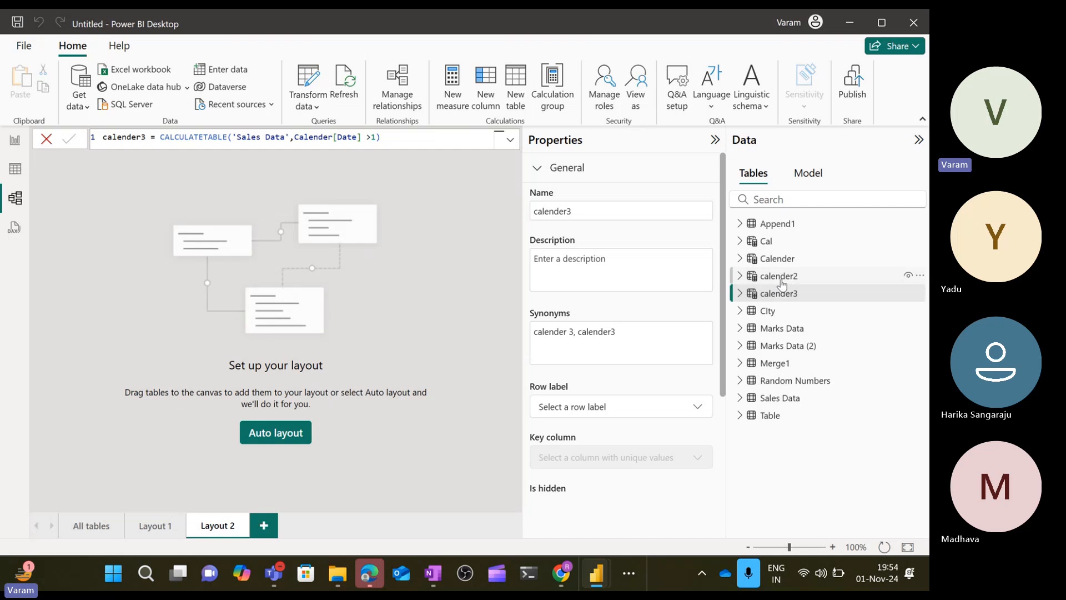
{"action": "left_click", "coordinate": [766, 241]}
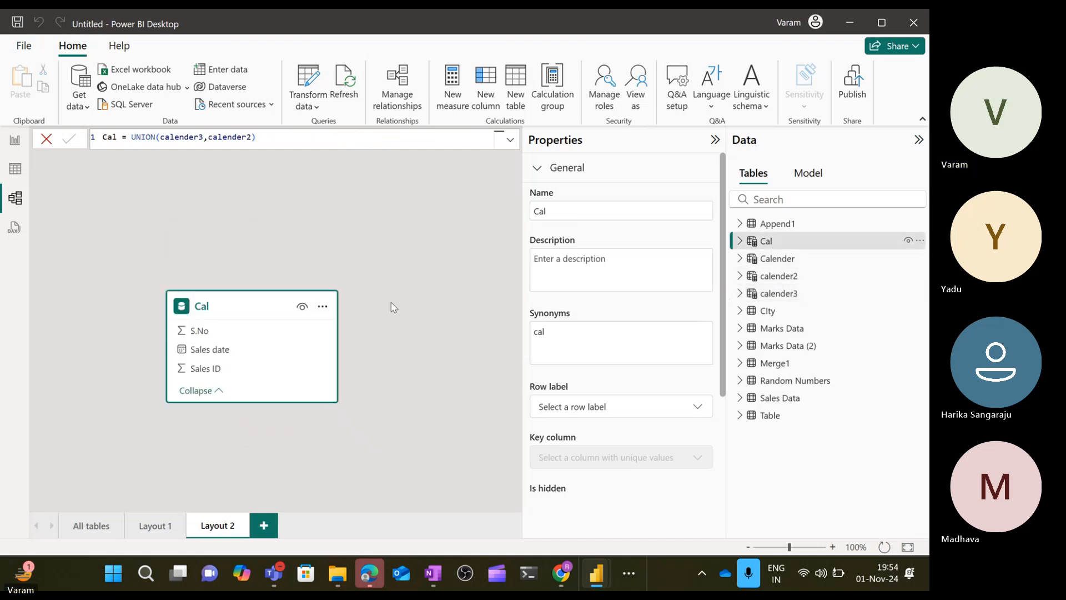
{"action": "left_click_drag", "start_coordinate": [783, 293], "coordinate": [405, 236]}
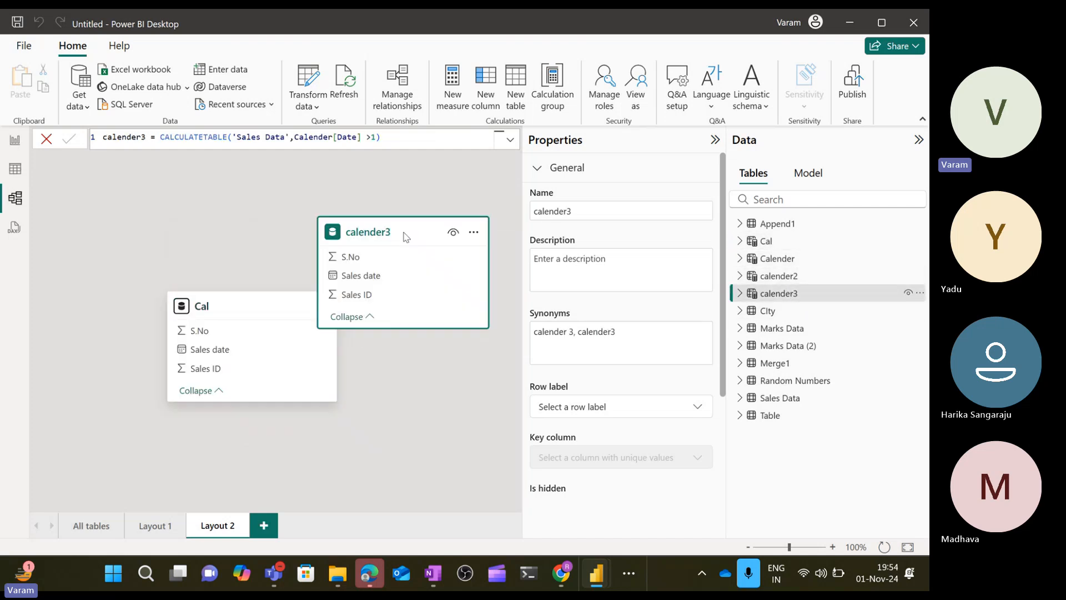
{"action": "left_click_drag", "start_coordinate": [239, 313], "coordinate": [156, 250]}
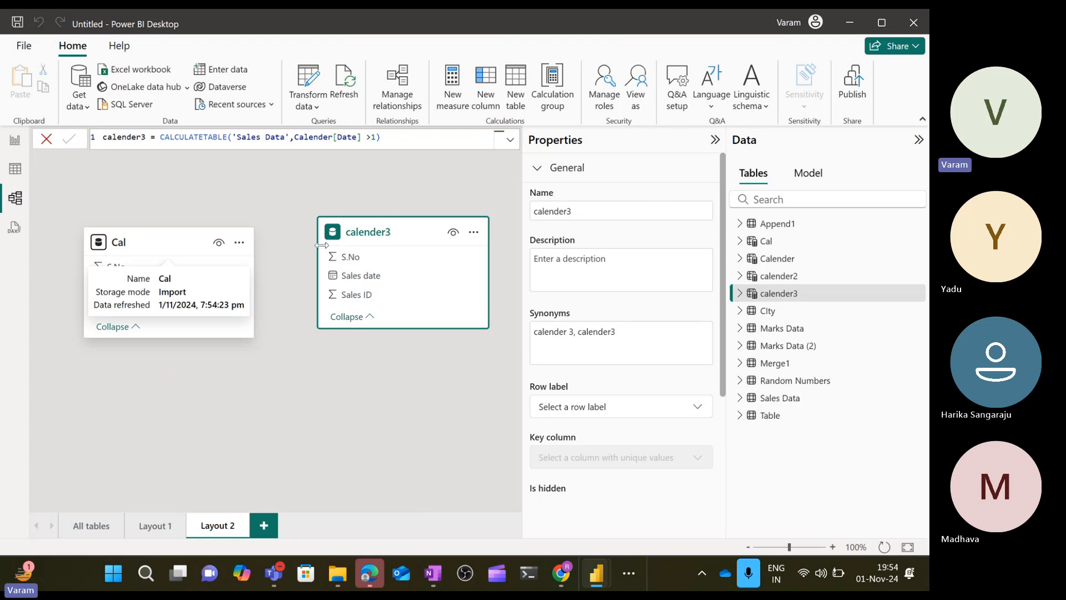
{"action": "left_click", "coordinate": [474, 232]}
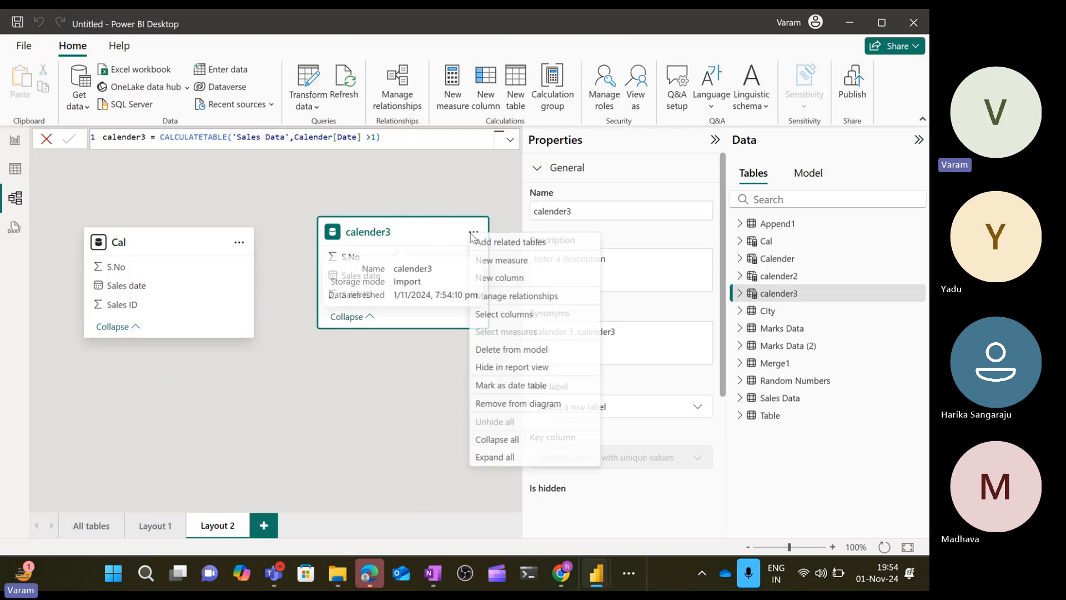
{"action": "left_click", "coordinate": [503, 350]}
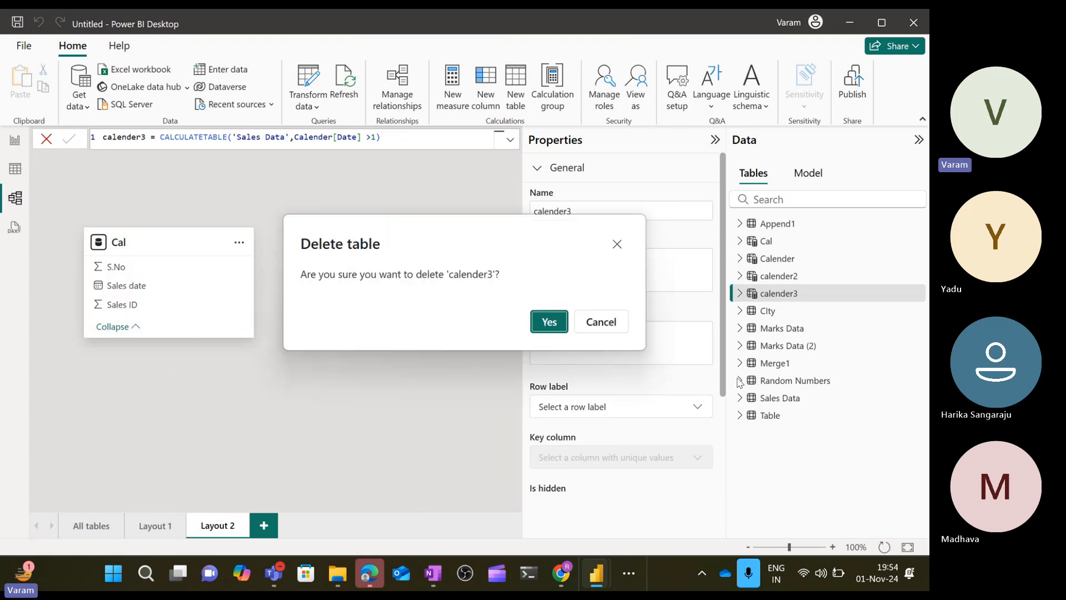
{"action": "left_click", "coordinate": [600, 327]}
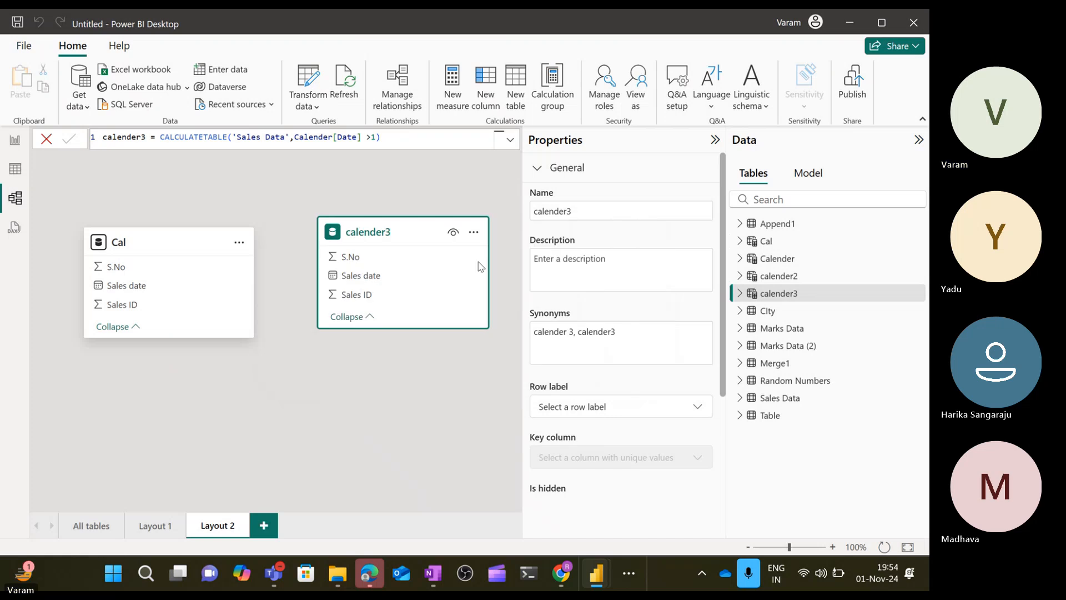
- Add the Sales Data table to the layout below calender3 and make the Cal table card taller
{"action": "left_click_drag", "start_coordinate": [784, 400], "coordinate": [425, 349]}
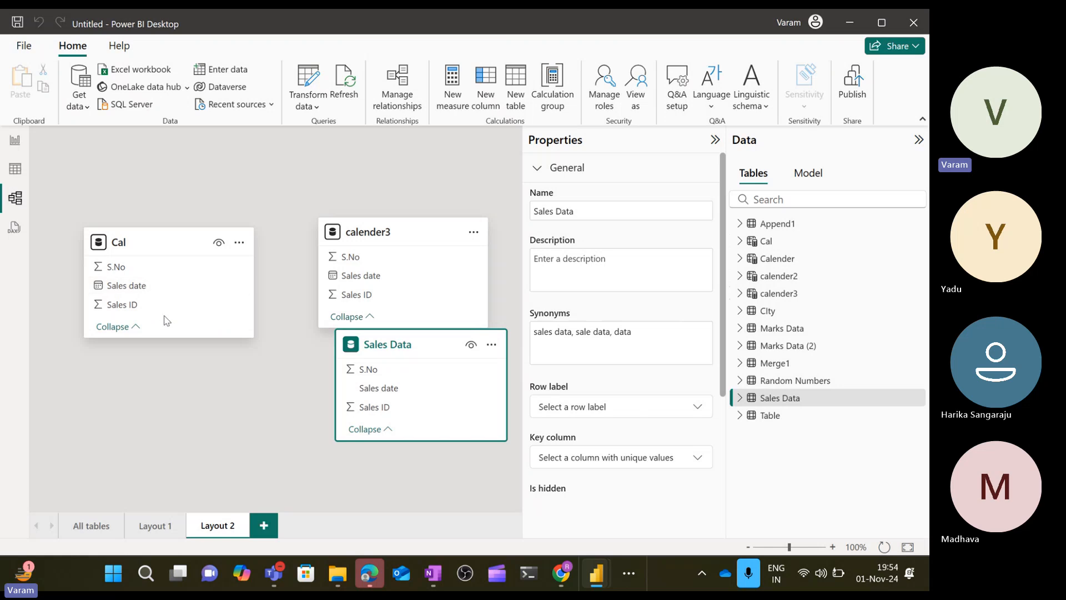
{"action": "left_click_drag", "start_coordinate": [165, 337], "coordinate": [162, 396]}
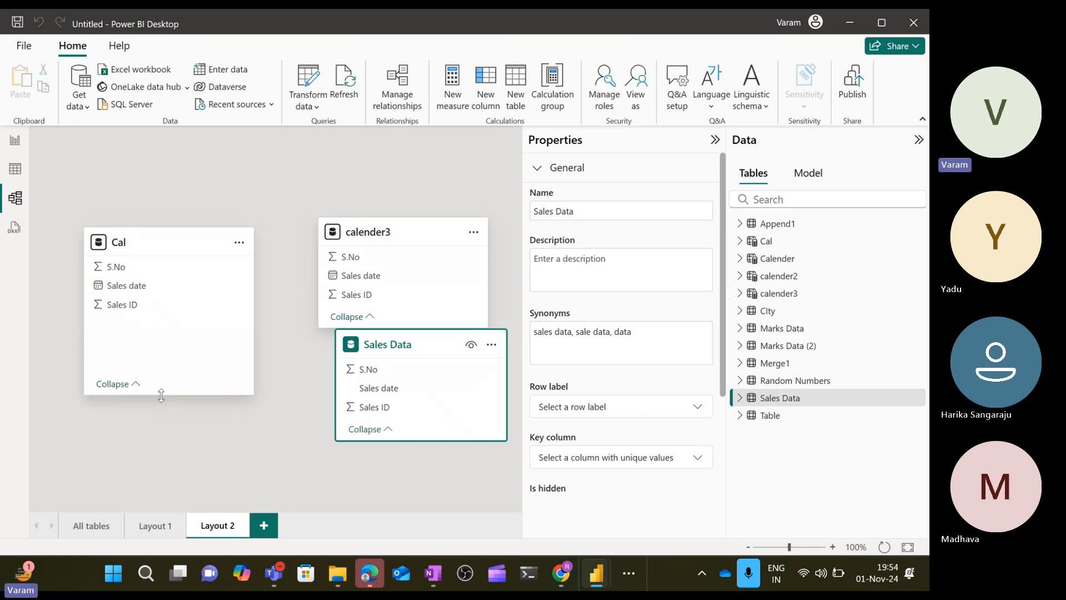
- Create a Many to many relationship between the Sales date columns of Cal and Sales Data, then compare it with the one in Layout 1
{"action": "left_click_drag", "start_coordinate": [117, 285], "coordinate": [378, 388]}
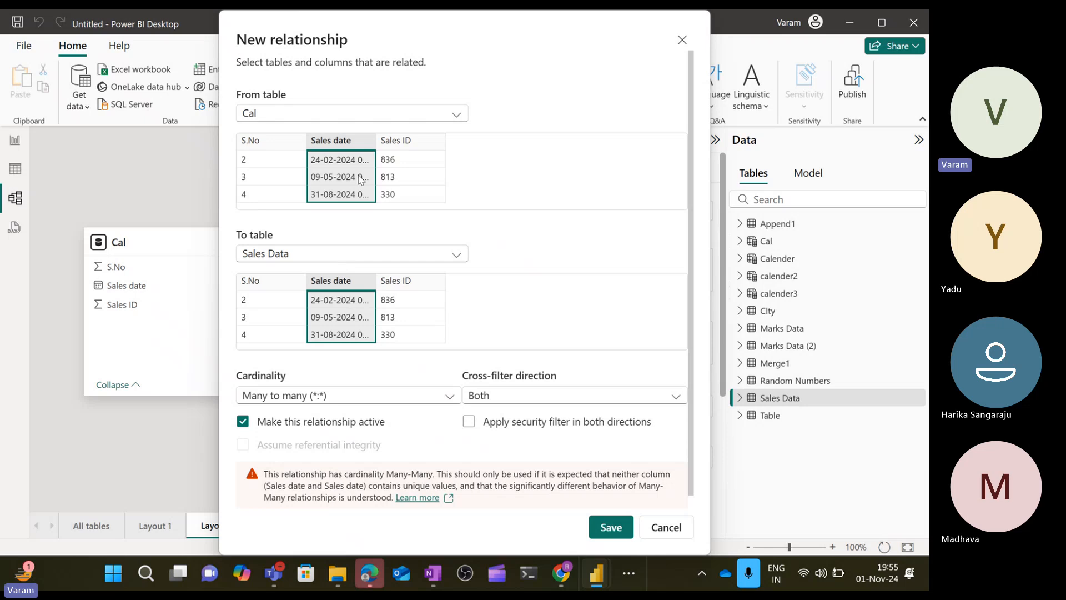
{"action": "left_click", "coordinate": [602, 526]}
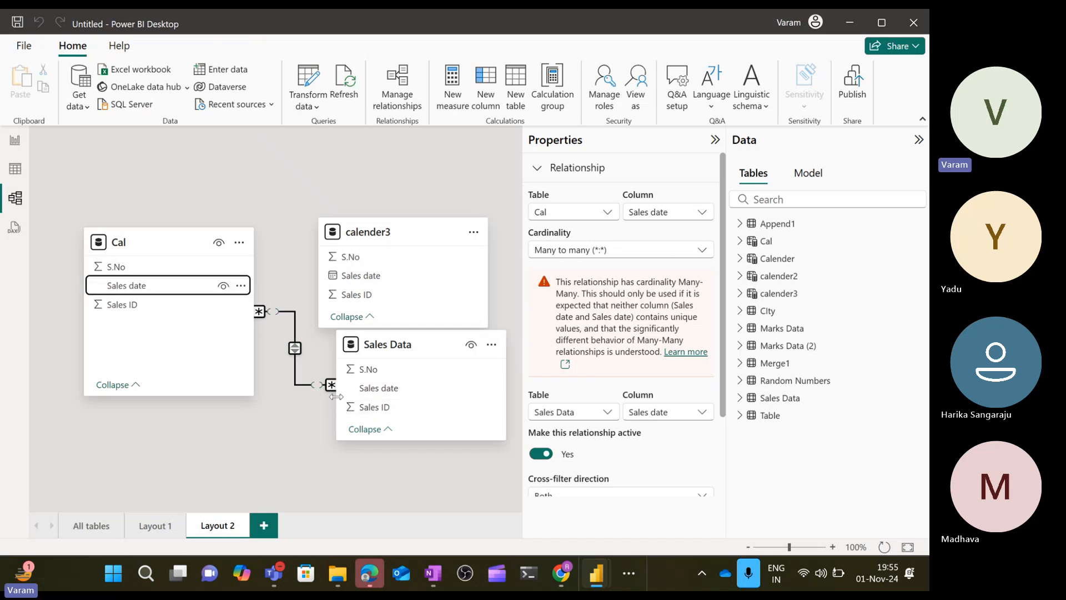
{"action": "left_click", "coordinate": [155, 527]}
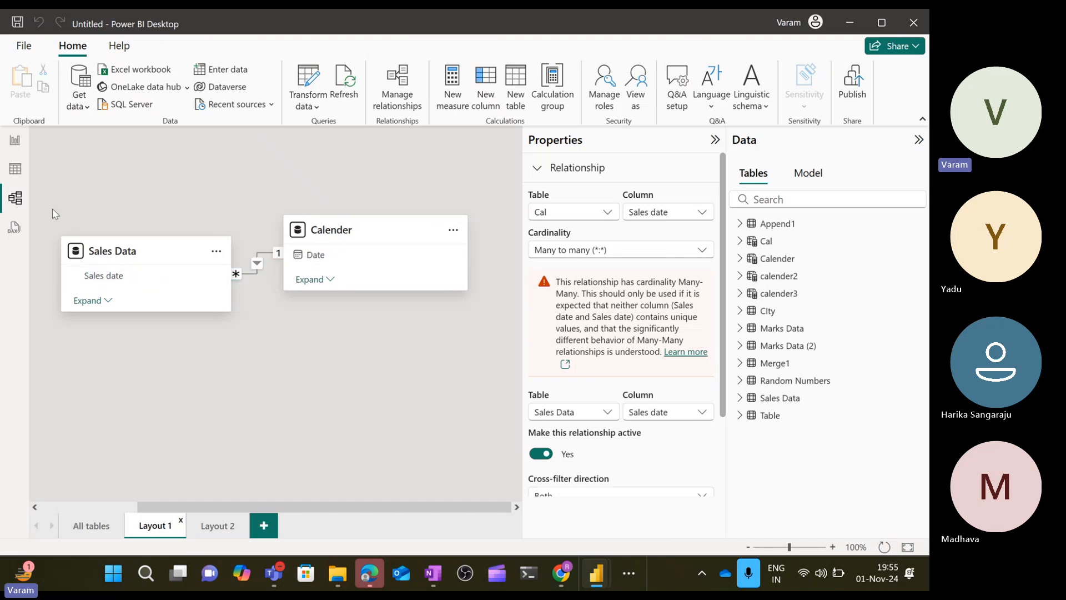
{"action": "left_click", "coordinate": [215, 533]}
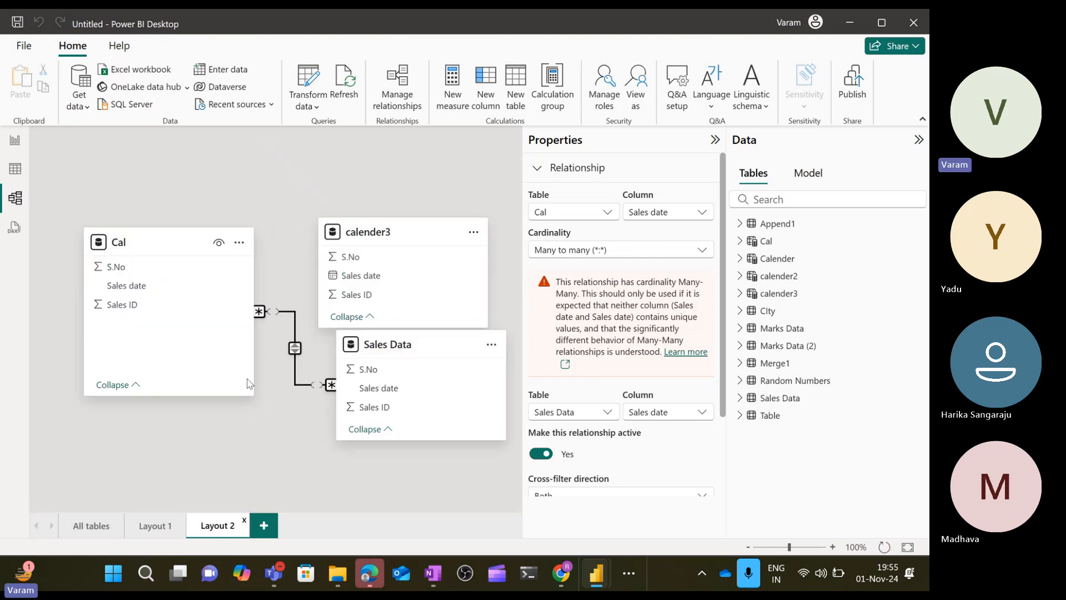
- Try One to many and Many to one cardinality on the Cal–Sales Data relationship, then discard the changes
{"action": "right_click", "coordinate": [294, 350]}
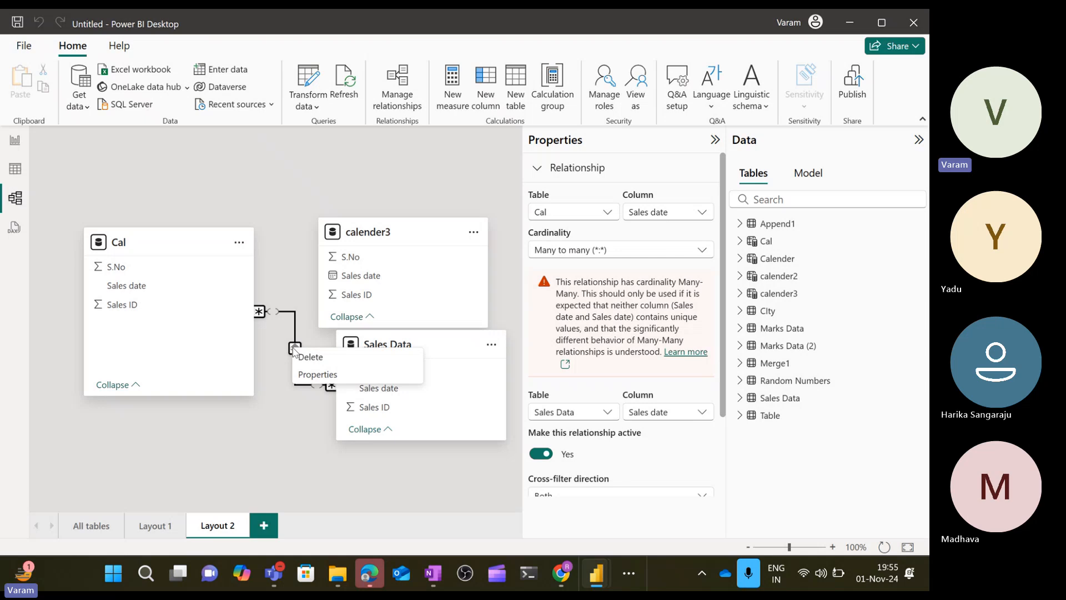
{"action": "left_click", "coordinate": [319, 376]}
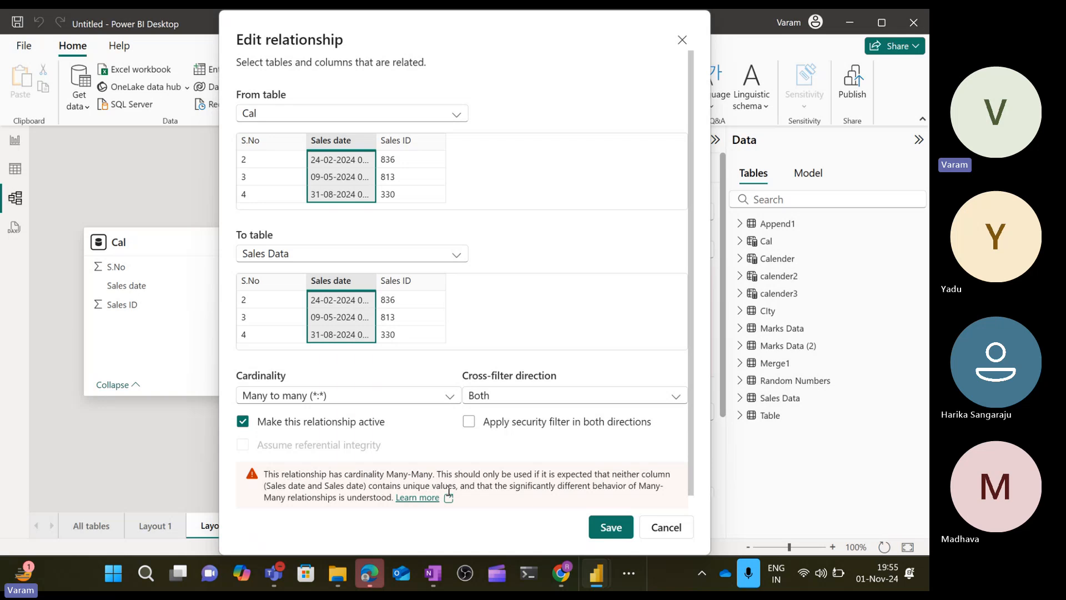
{"action": "scroll", "coordinate": [449, 491], "scroll_direction": "down", "scroll_amount": 1}
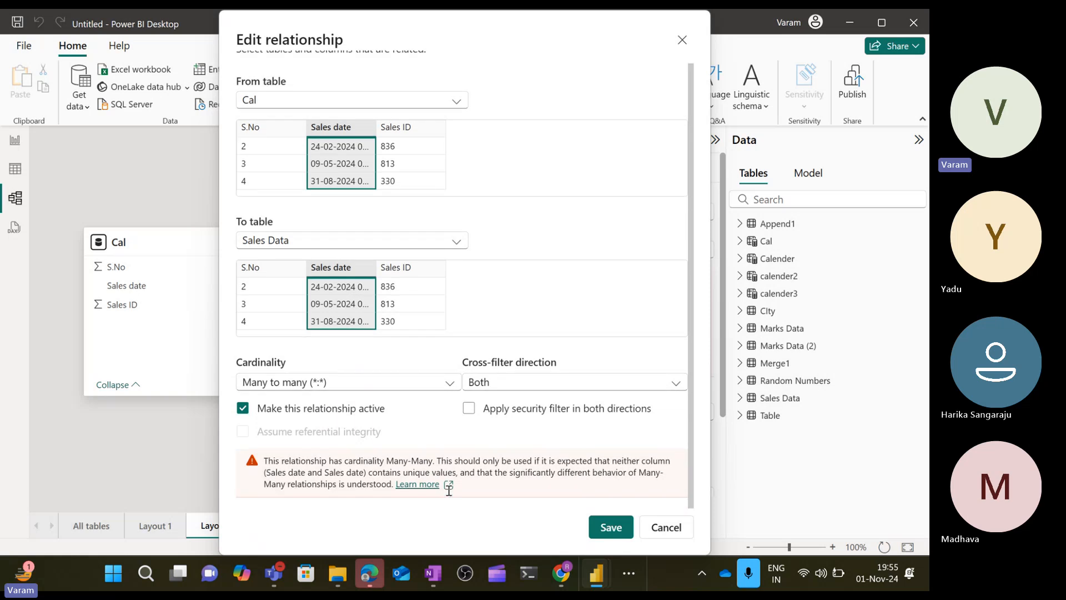
{"action": "scroll", "coordinate": [448, 488], "scroll_direction": "up", "scroll_amount": 1}
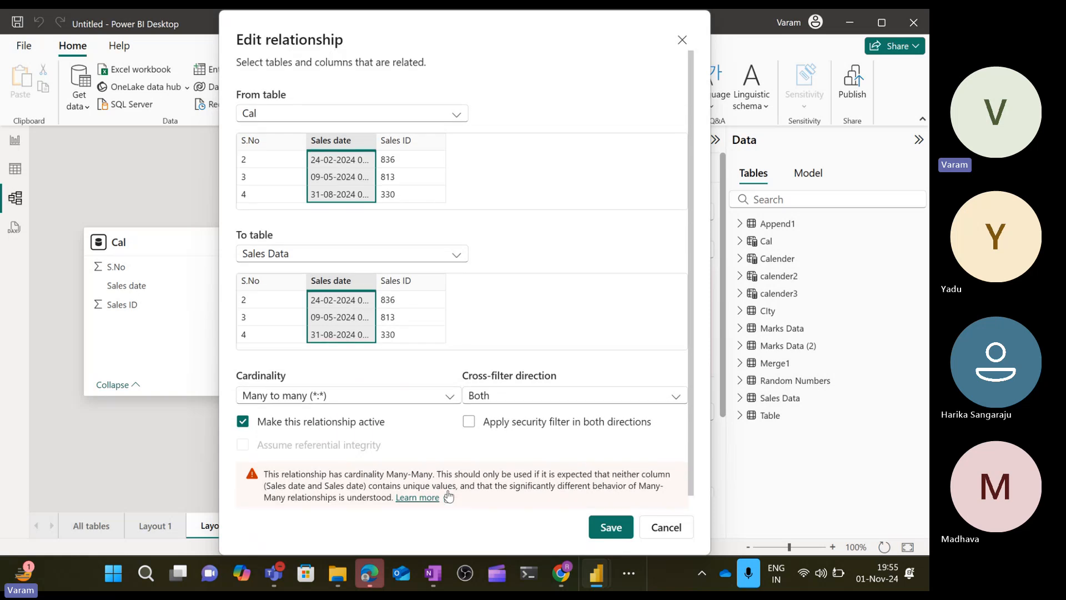
{"action": "left_click", "coordinate": [417, 402]}
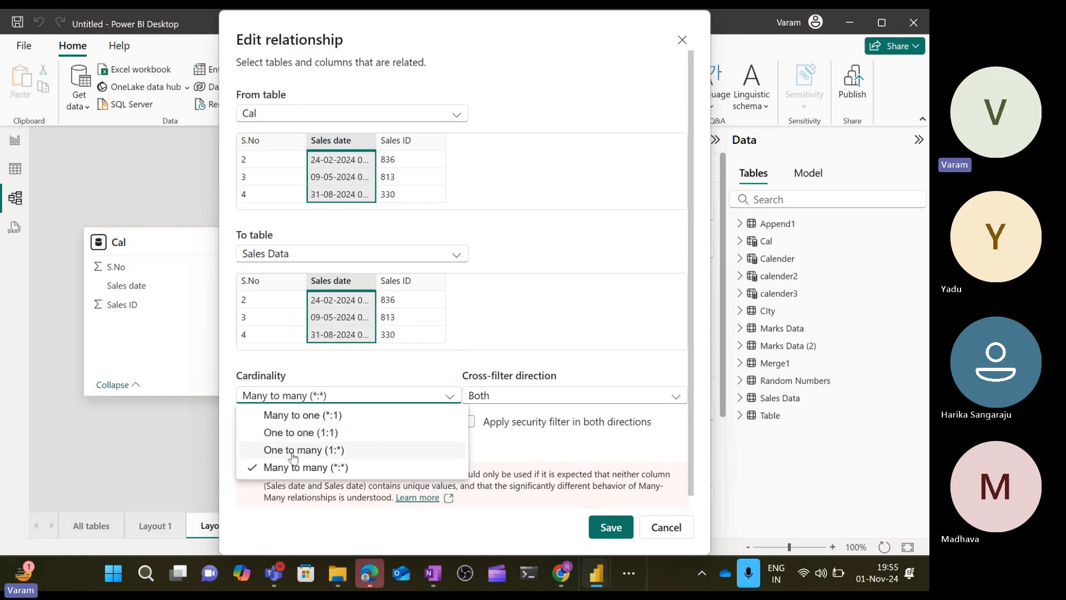
{"action": "left_click", "coordinate": [293, 451]}
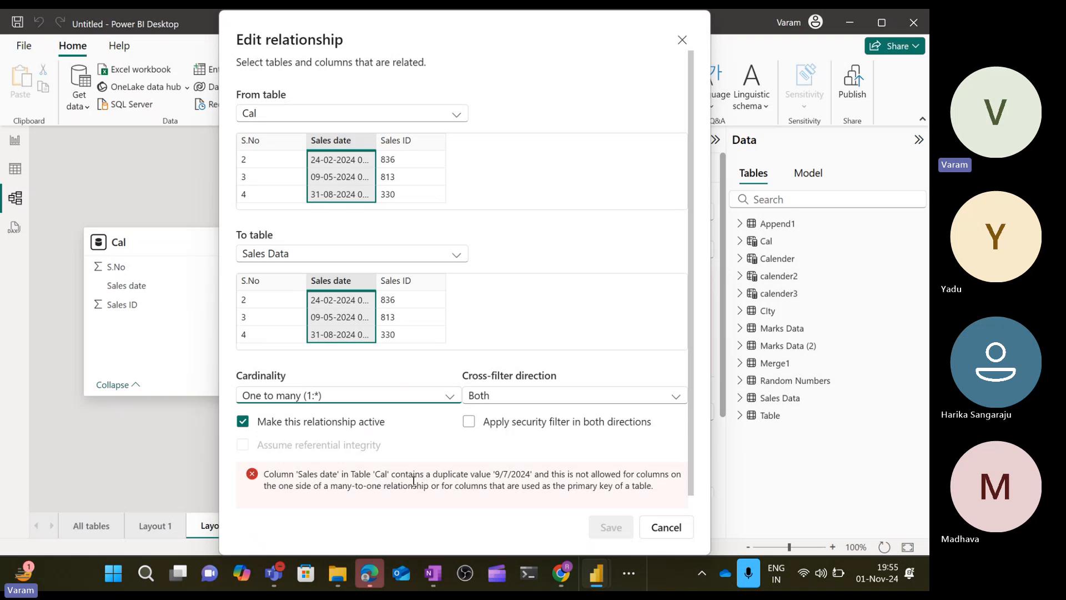
{"action": "left_click", "coordinate": [326, 396]}
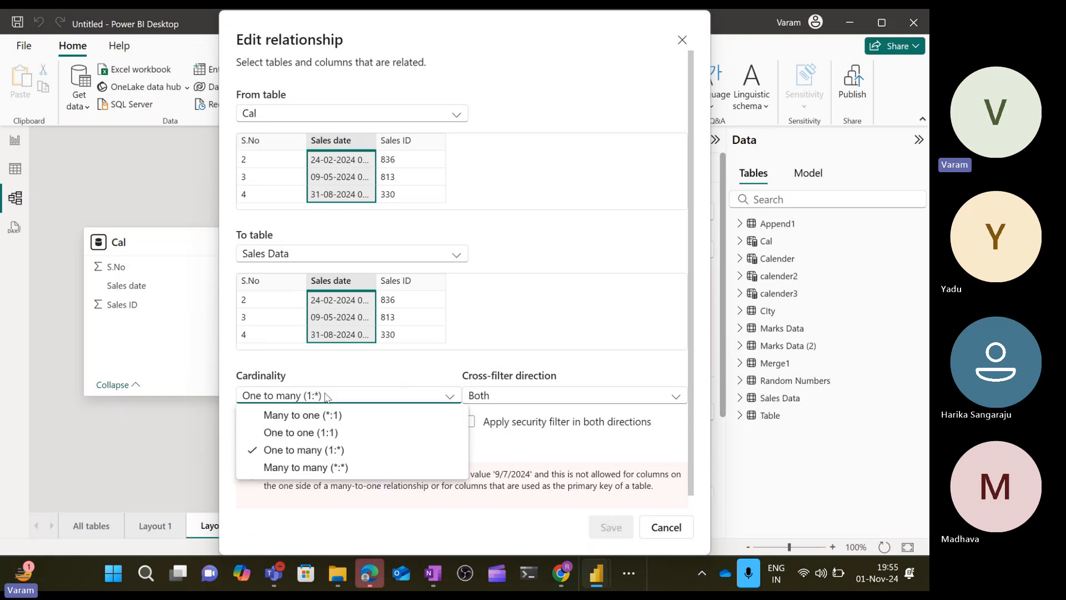
{"action": "left_click", "coordinate": [295, 415]}
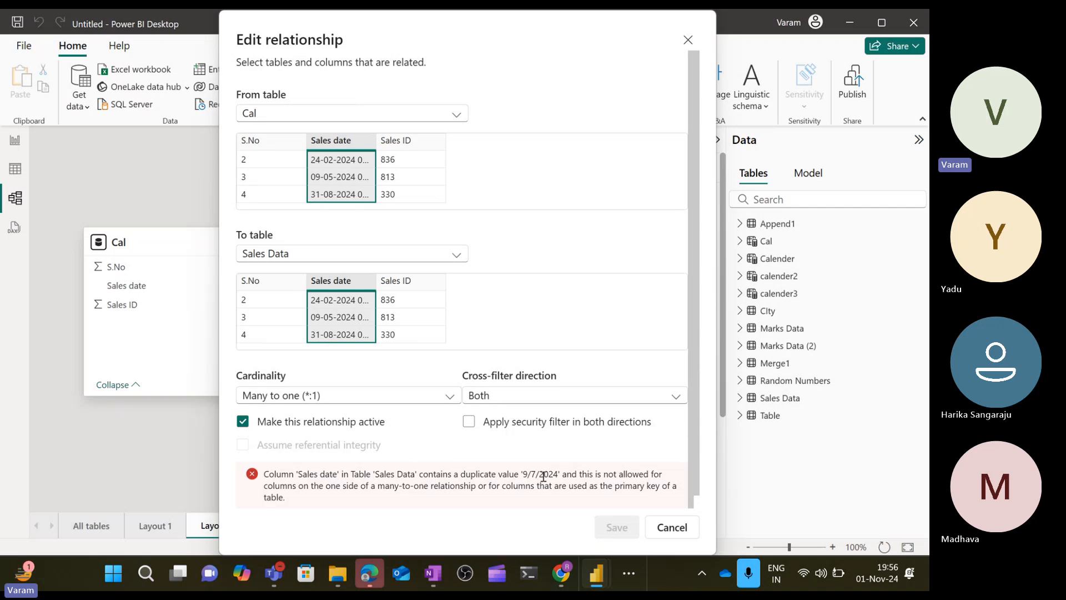
{"action": "left_click", "coordinate": [669, 527]}
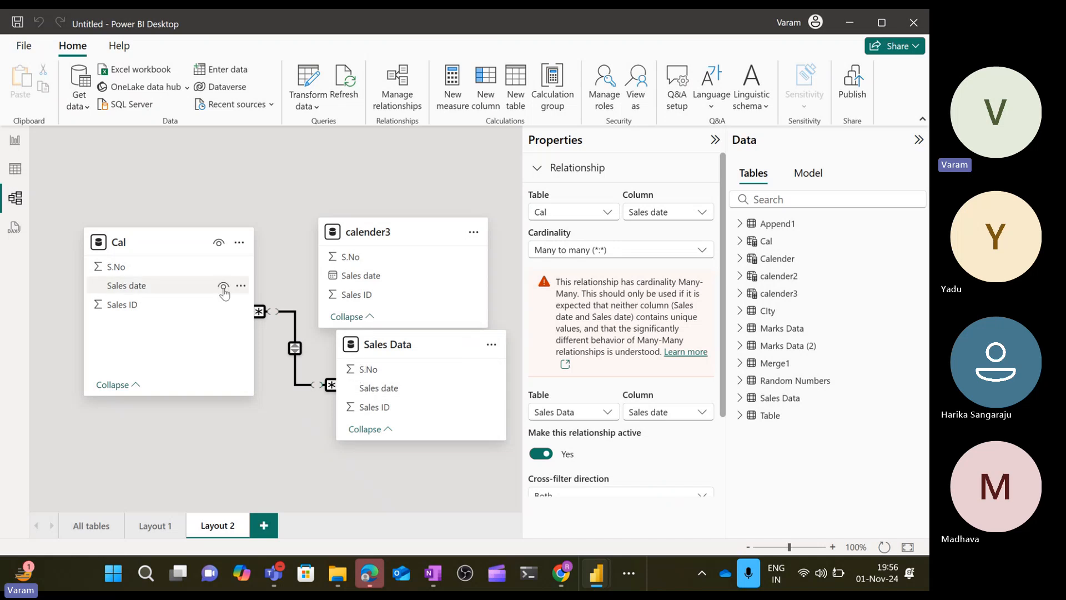
- Create another model layout and place Calender and Sales Data on it, with Calender moved slightly away below Sales Data
{"action": "left_click", "coordinate": [202, 246]}
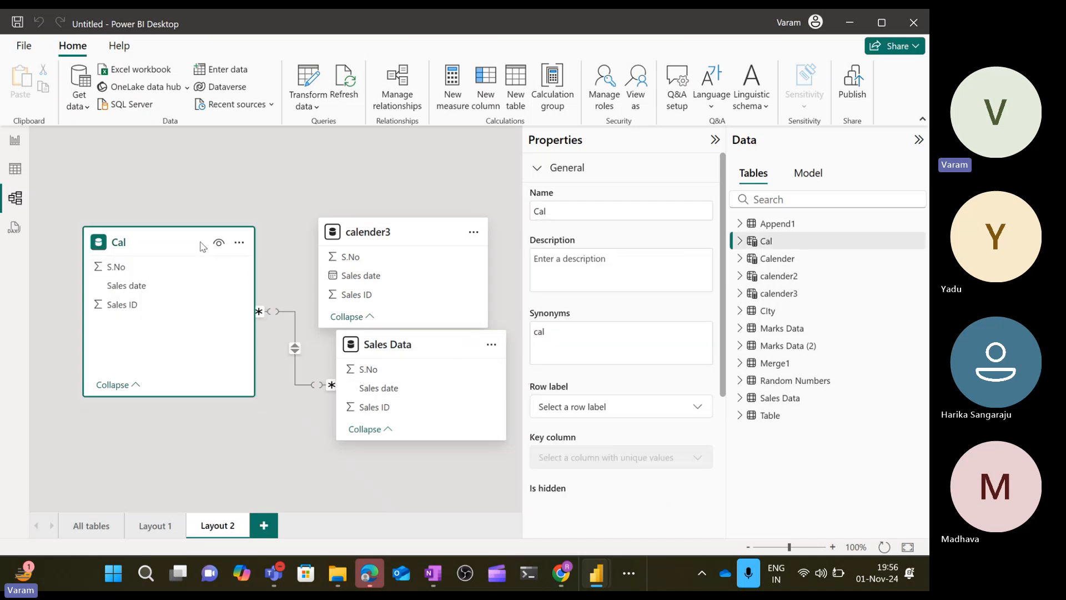
{"action": "left_click", "coordinate": [264, 525]}
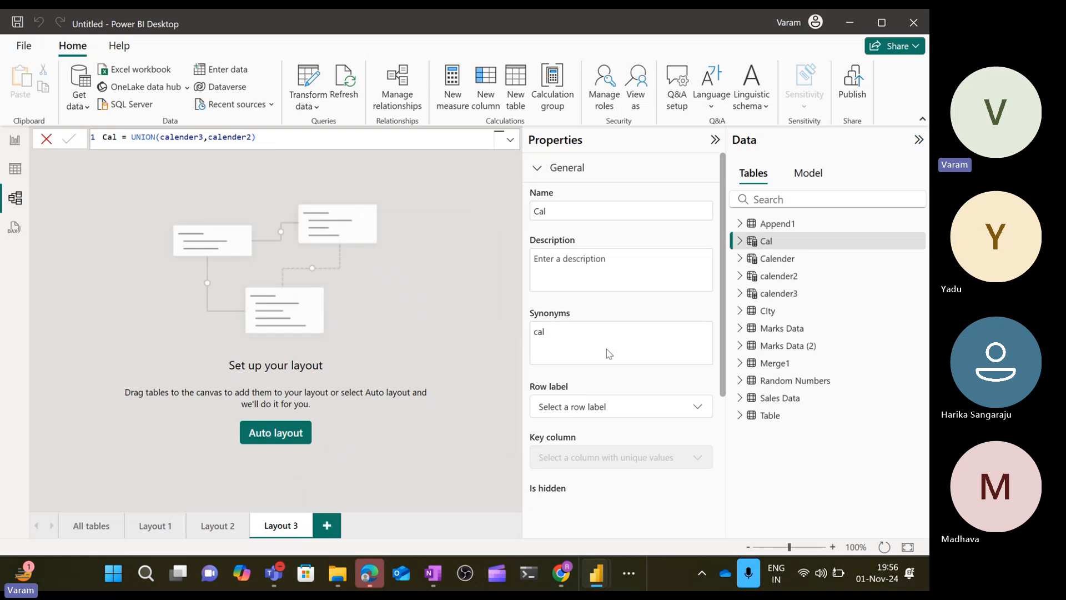
{"action": "left_click", "coordinate": [778, 265]}
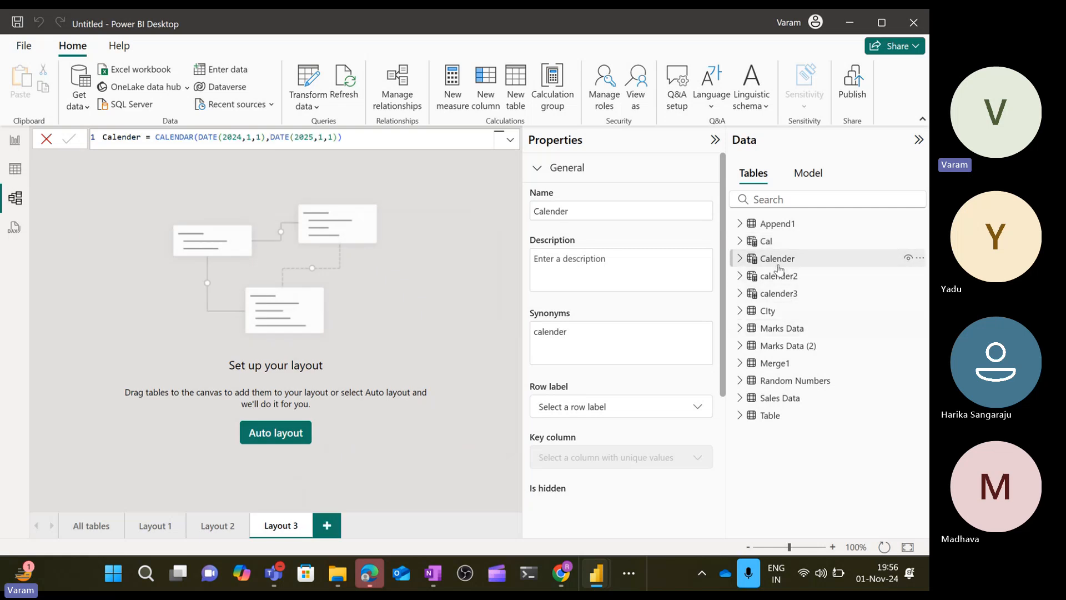
{"action": "left_click_drag", "start_coordinate": [779, 270], "coordinate": [211, 355]}
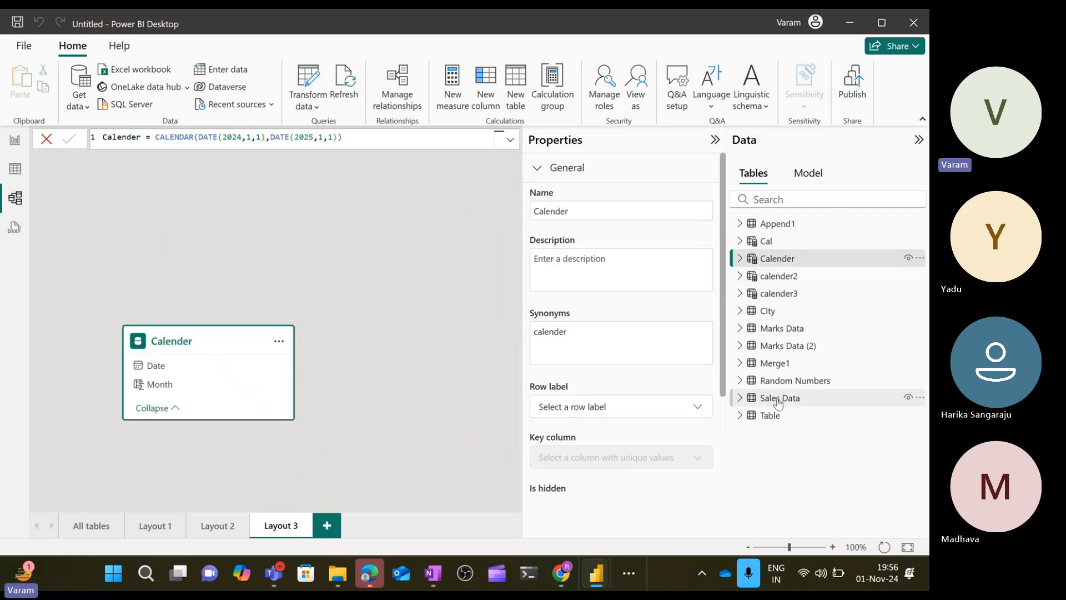
{"action": "left_click_drag", "start_coordinate": [779, 403], "coordinate": [377, 245]}
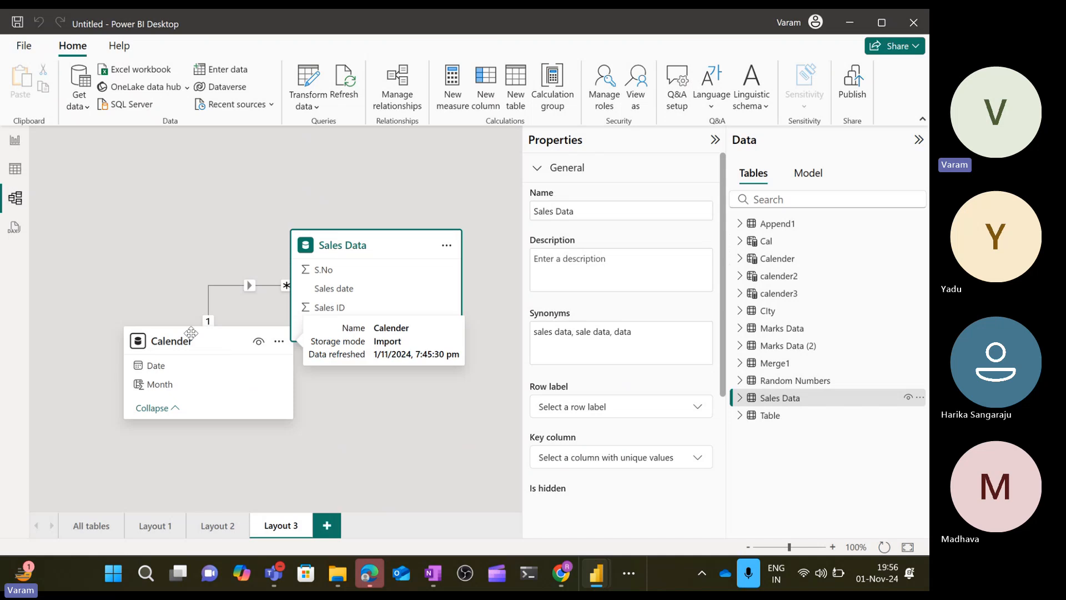
{"action": "left_click_drag", "start_coordinate": [191, 333], "coordinate": [151, 329]}
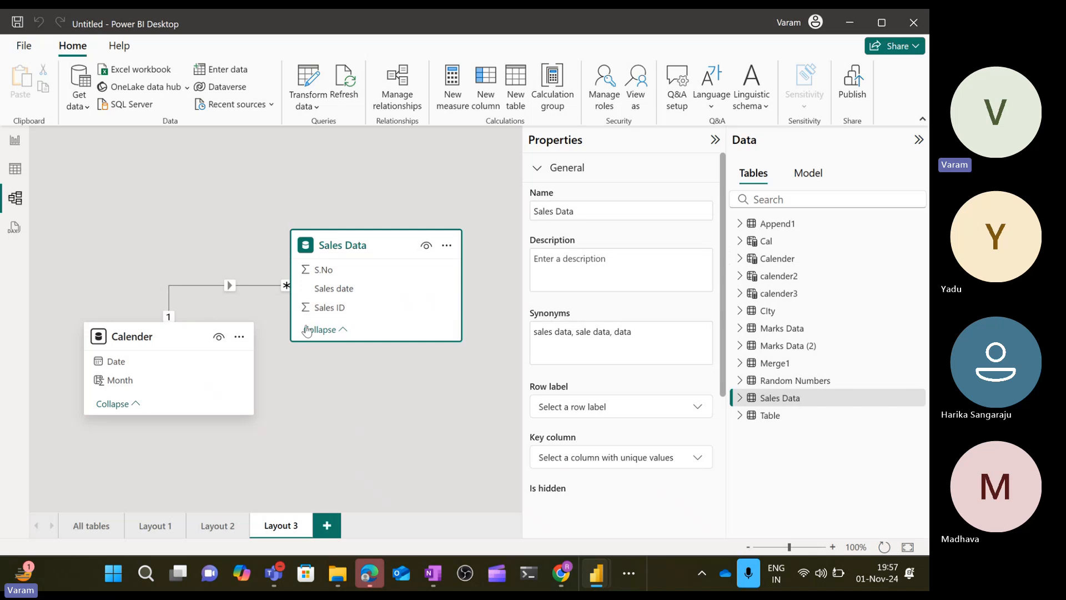
- Open the properties of the relationship between Calender and Sales Data and examine its linked columns and cardinality options
{"action": "right_click", "coordinate": [230, 286]}
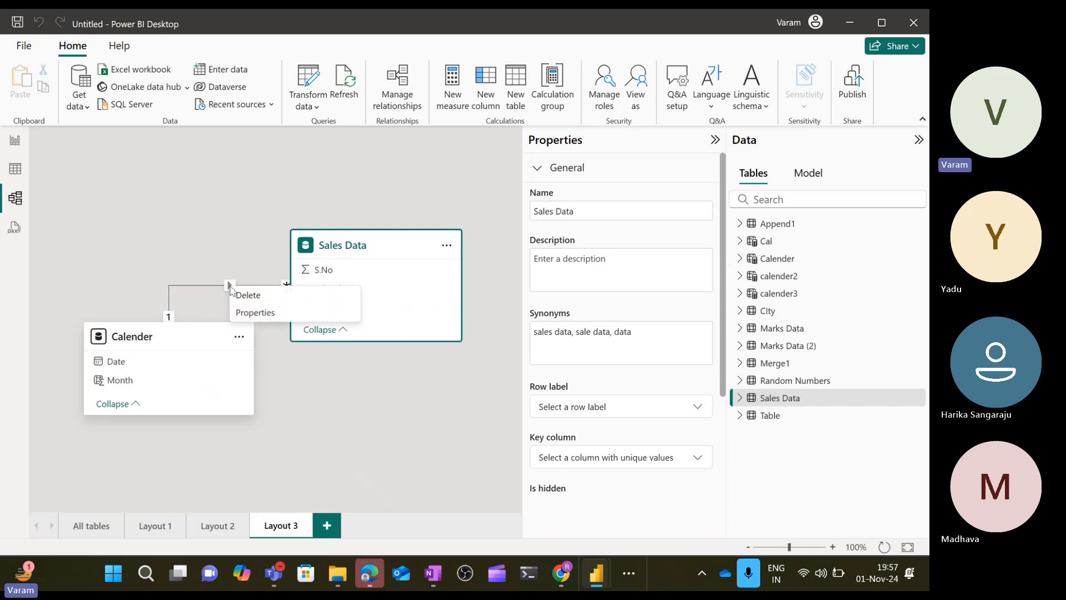
{"action": "left_click", "coordinate": [257, 311]}
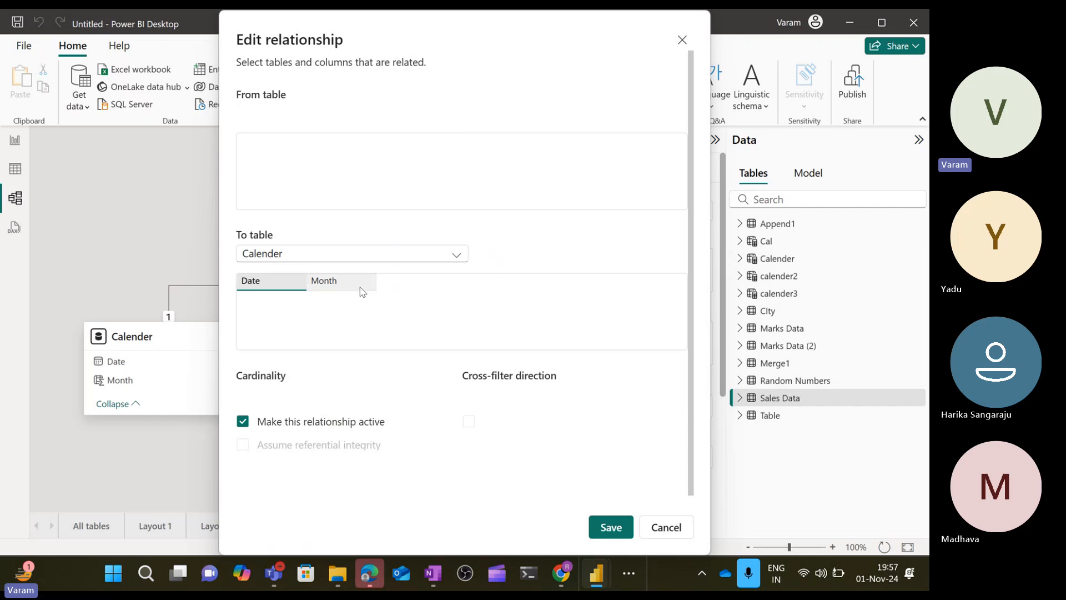
{"action": "left_click", "coordinate": [682, 47]}
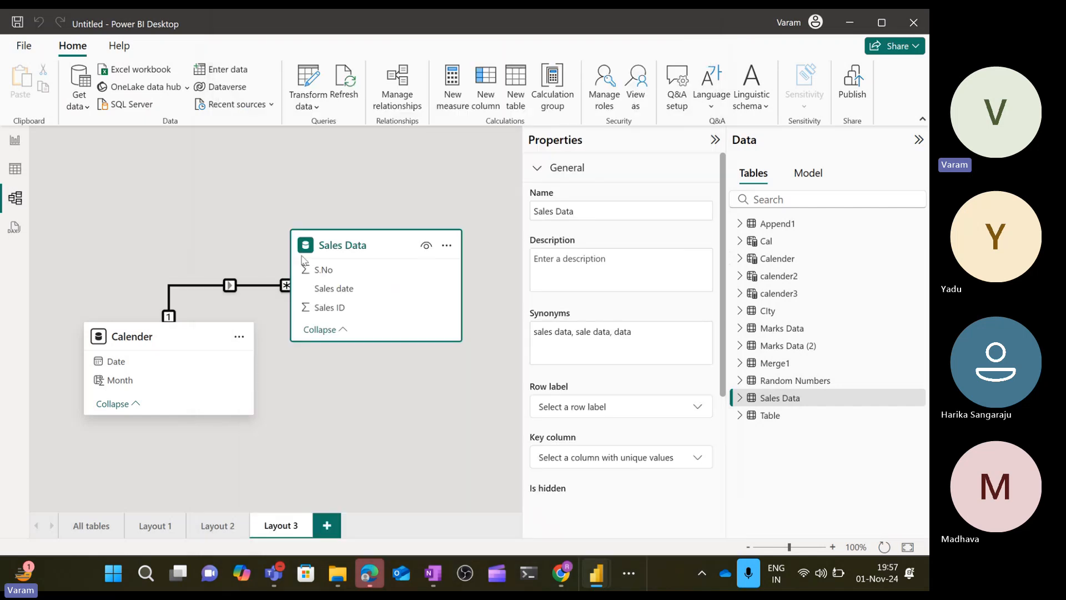
{"action": "right_click", "coordinate": [231, 292]}
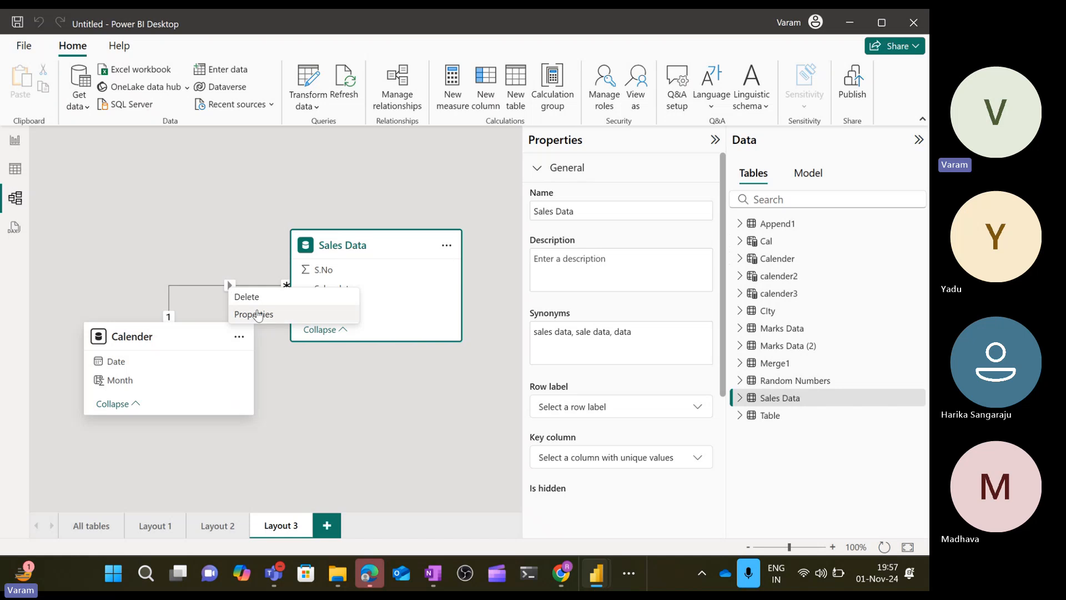
{"action": "left_click", "coordinate": [251, 313]}
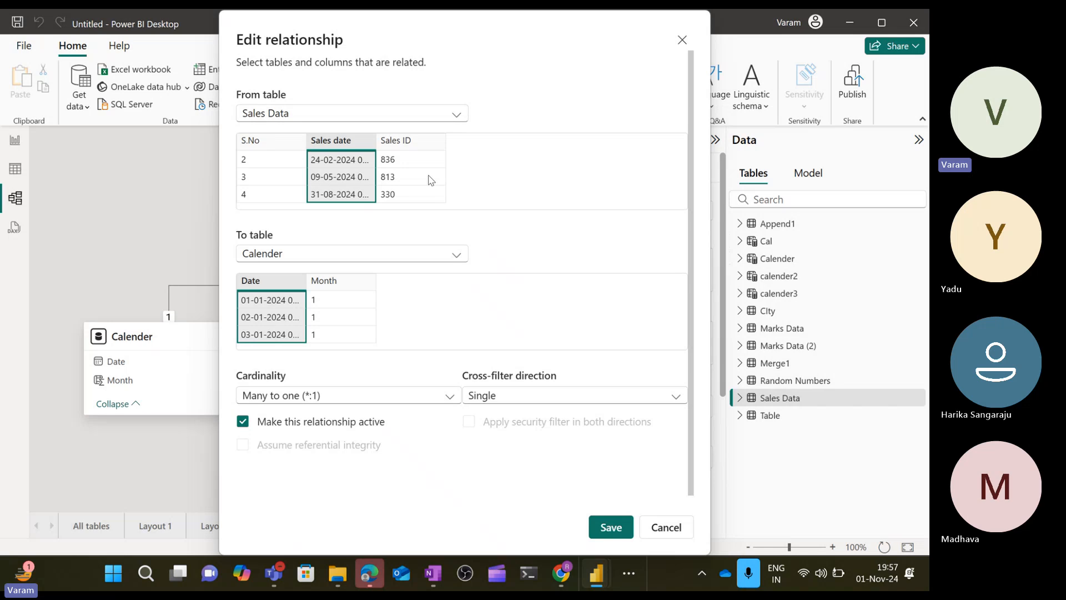
{"action": "left_click", "coordinate": [355, 397]}
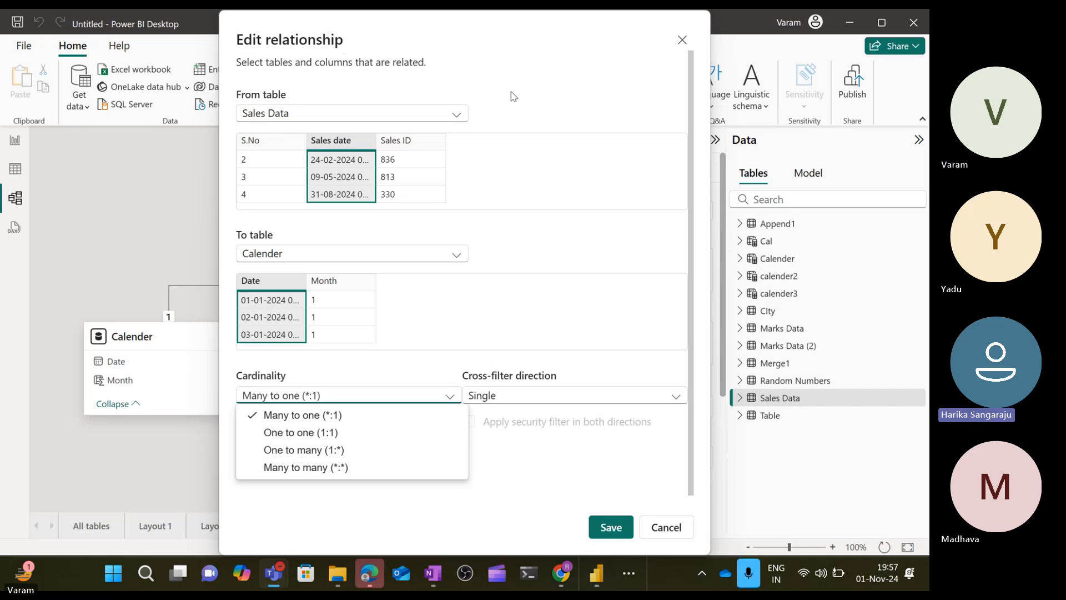
{"action": "left_click", "coordinate": [334, 36]}
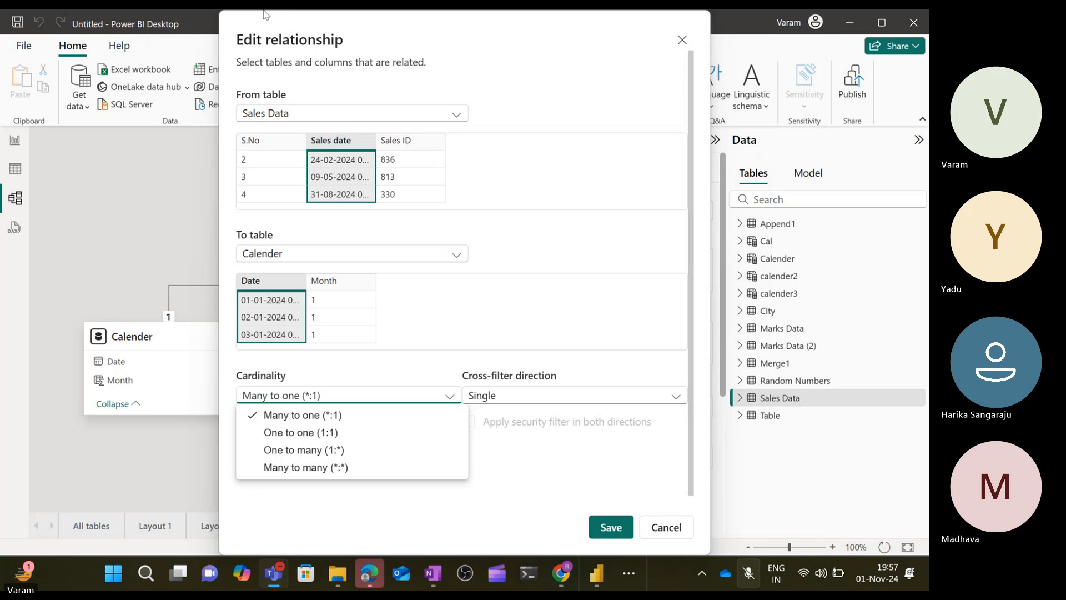
{"action": "left_click", "coordinate": [333, 27]}
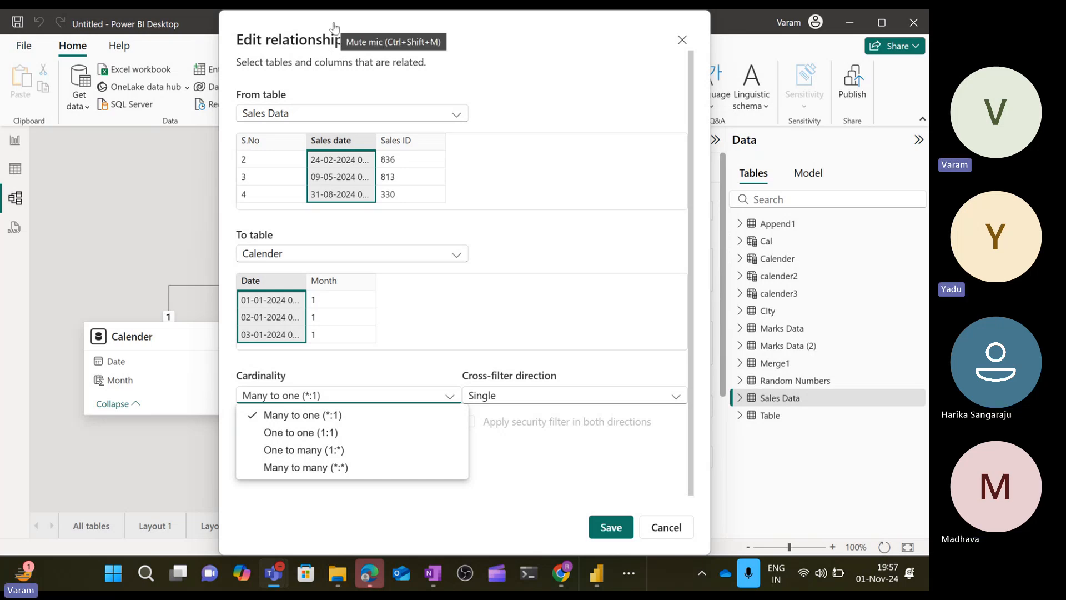
{"action": "left_click", "coordinate": [517, 233]}
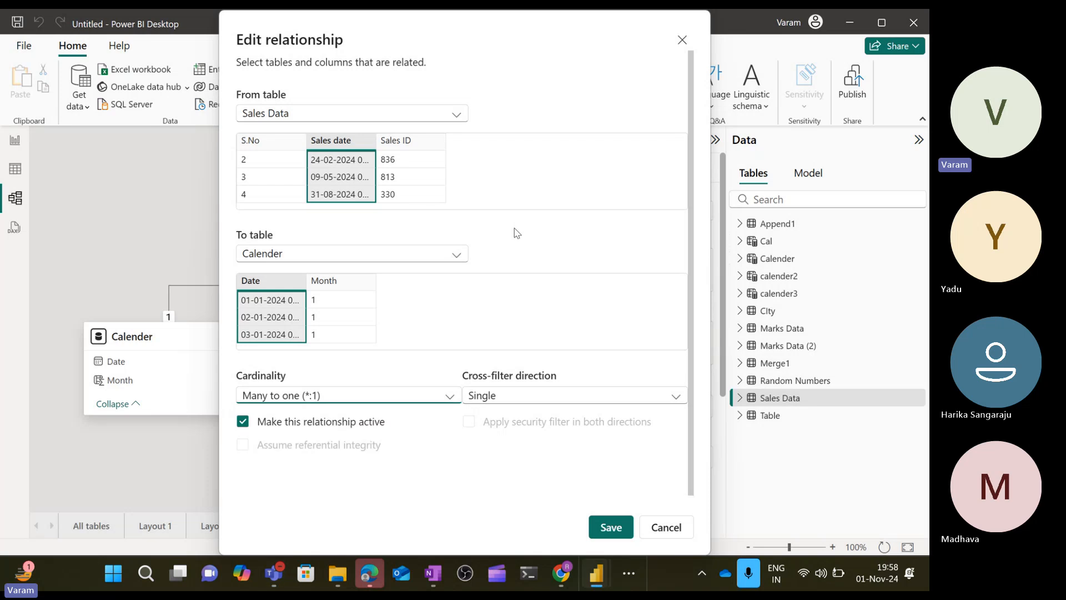
{"action": "left_click", "coordinate": [333, 35]}
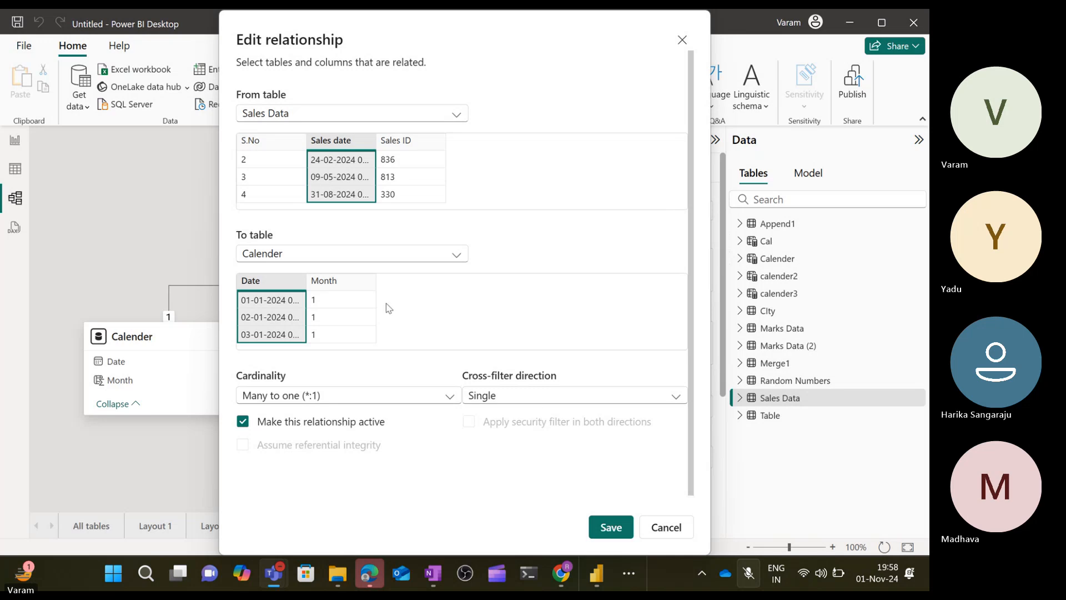
{"action": "left_click", "coordinate": [336, 36]}
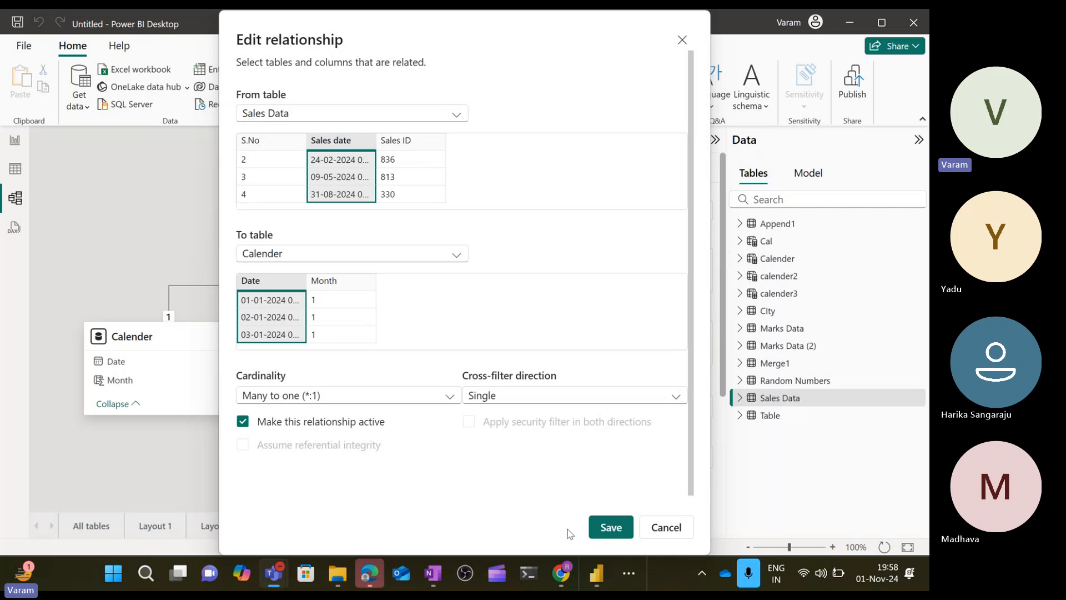
- Review the relationship's cross-filter direction options and close its settings without saving
{"action": "left_click", "coordinate": [518, 398]}
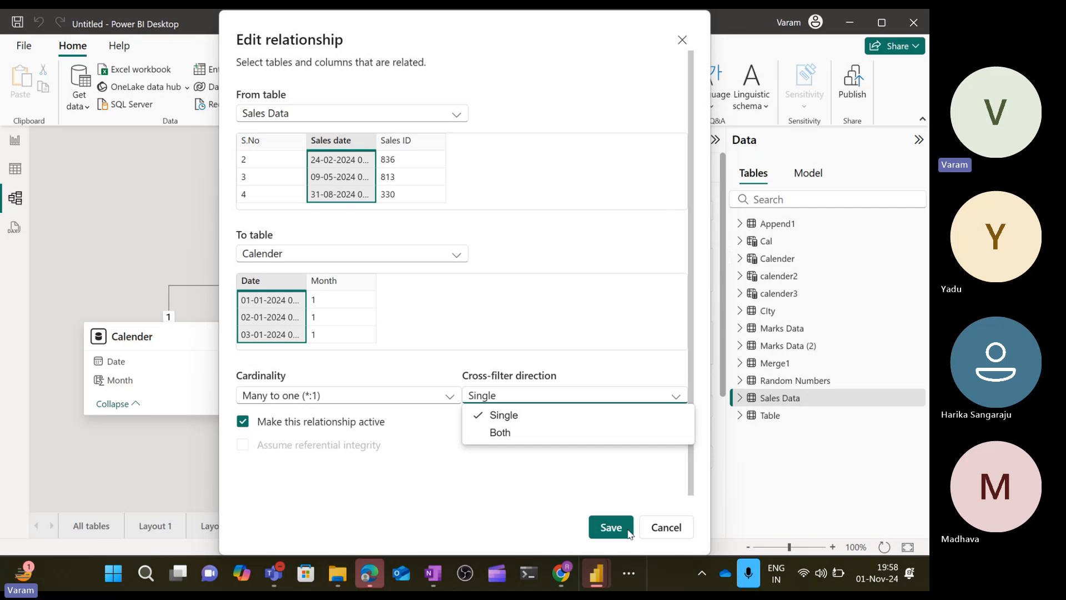
{"action": "left_click", "coordinate": [666, 528]}
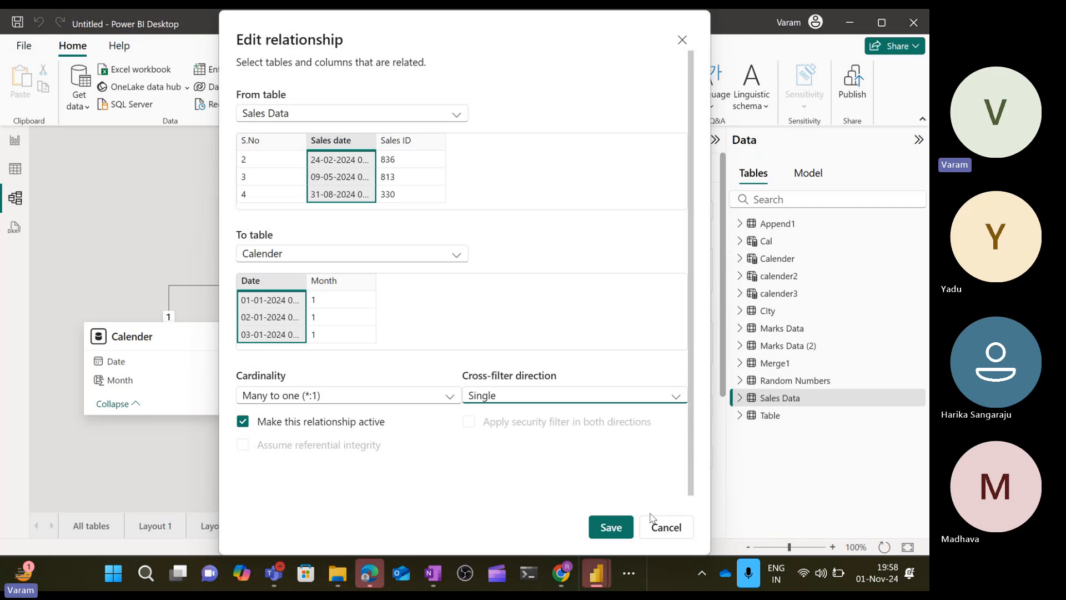
{"action": "left_click", "coordinate": [666, 527]}
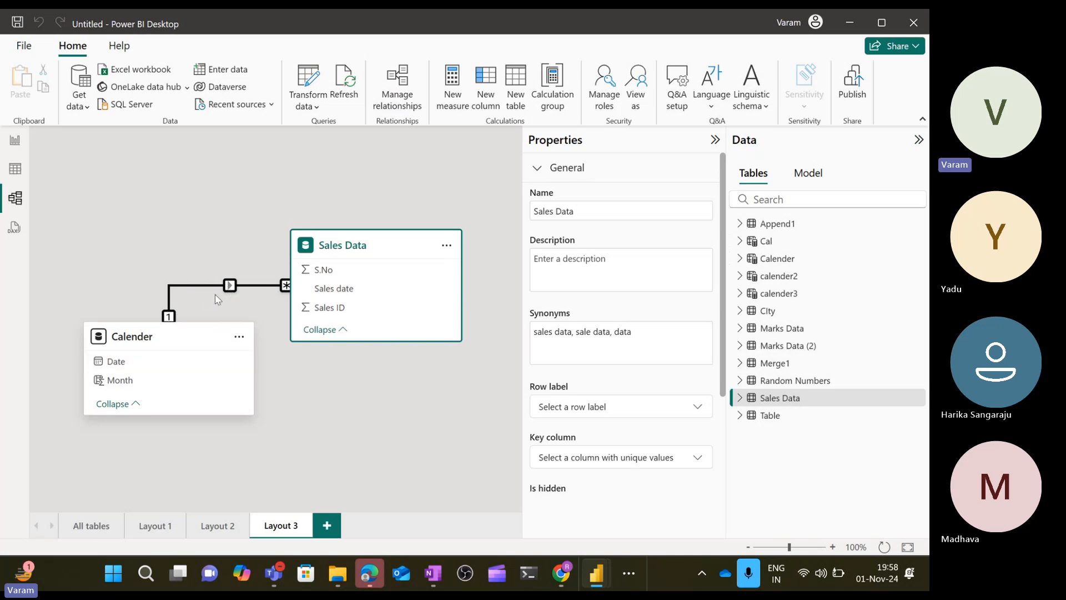
- Set the cross-filter direction of the Calender–Sales Data relationship to Both and save it
{"action": "right_click", "coordinate": [230, 287]}
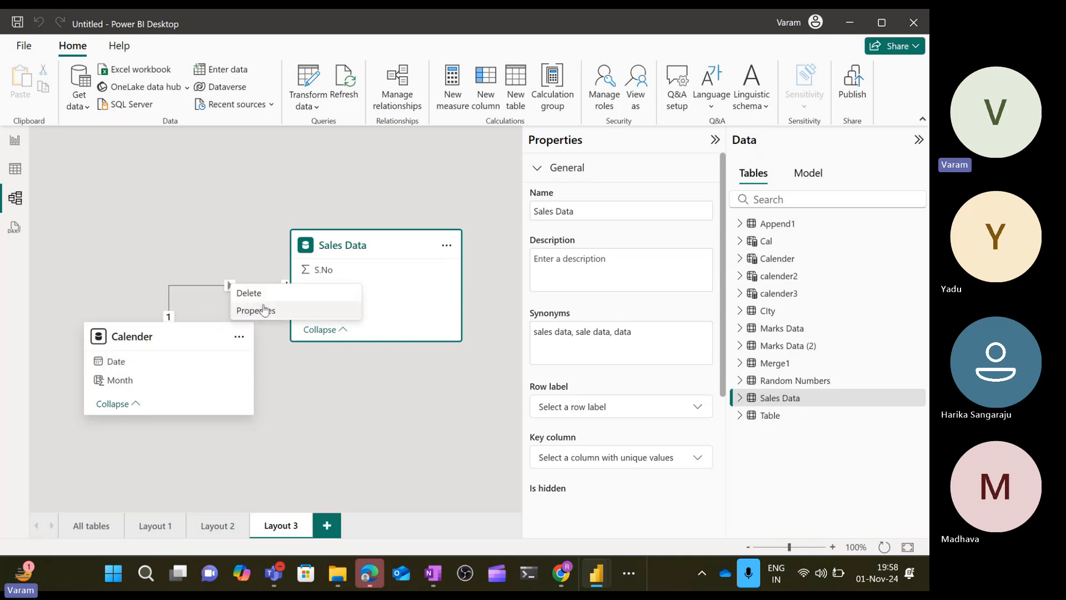
{"action": "left_click", "coordinate": [265, 309]}
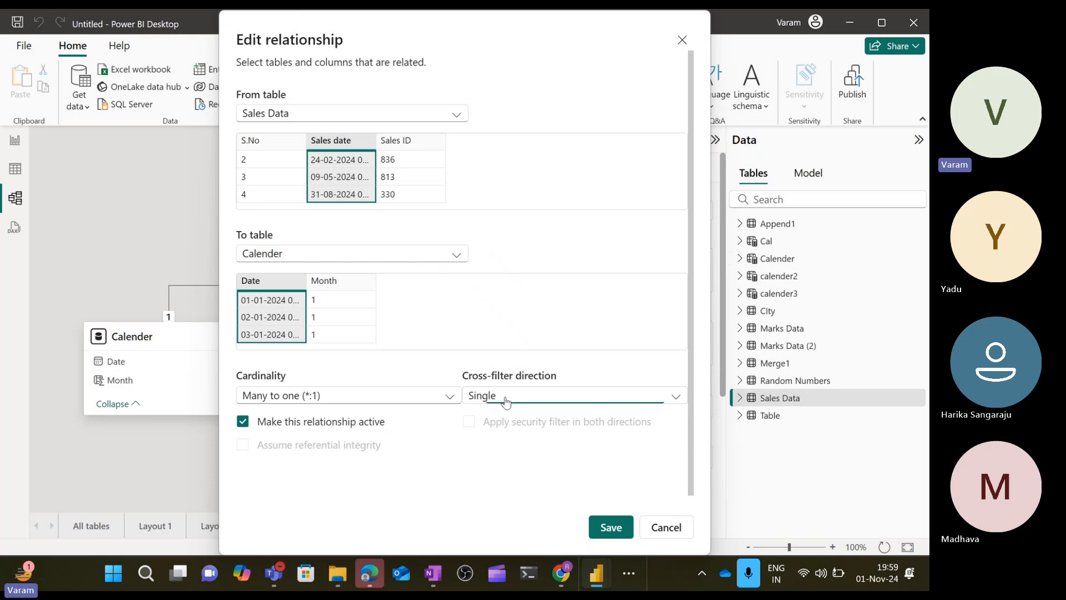
{"action": "left_click", "coordinate": [504, 396]}
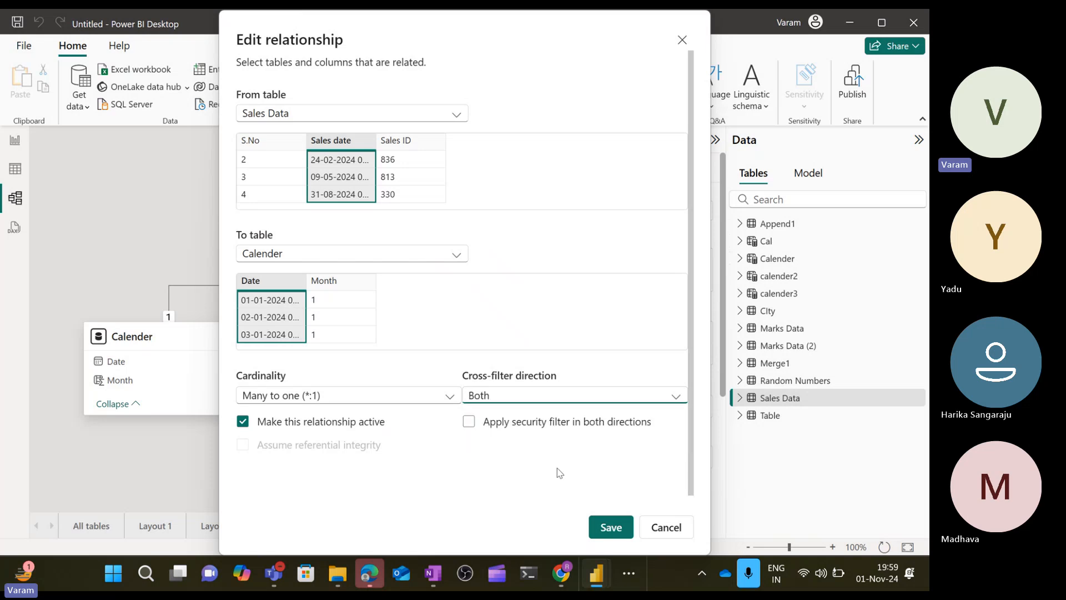
{"action": "left_click", "coordinate": [613, 526]}
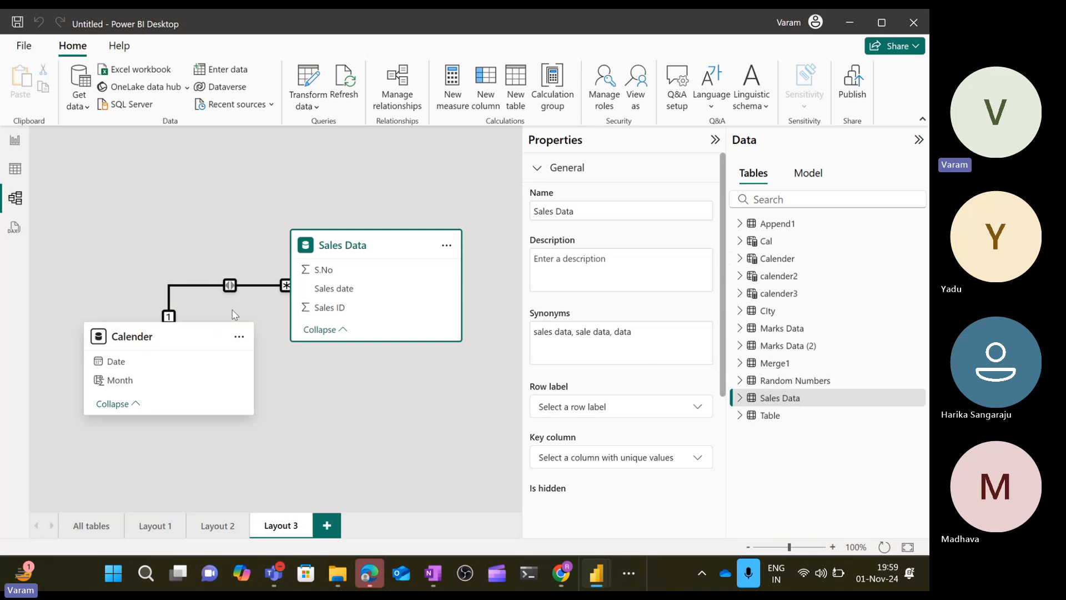
{"action": "left_click", "coordinate": [185, 236]}
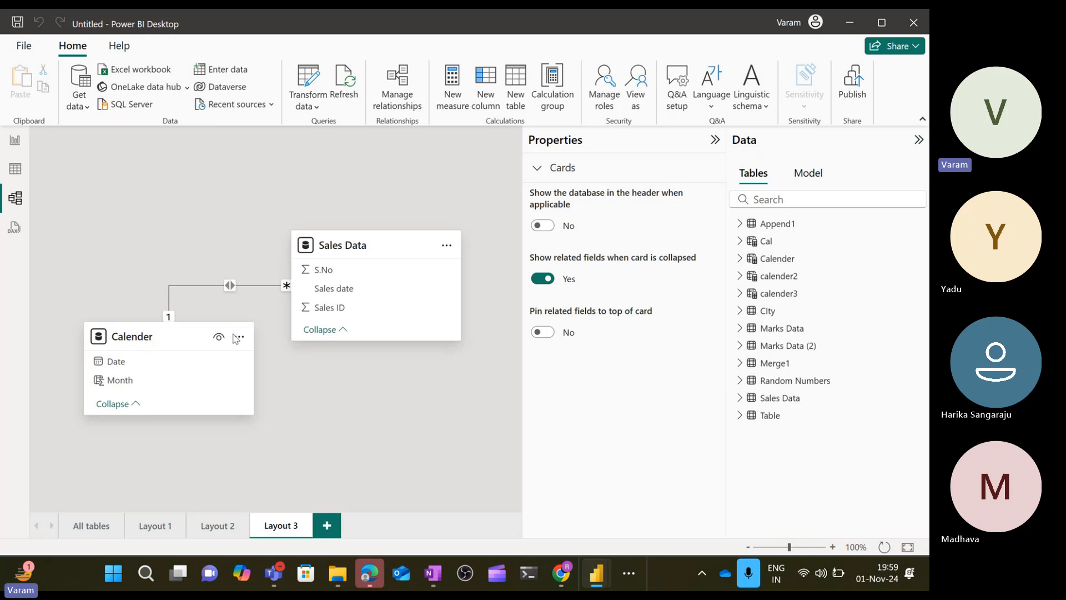
- Remove the "Cardinality :" text box from report Page 4
{"action": "left_click", "coordinate": [22, 181]}
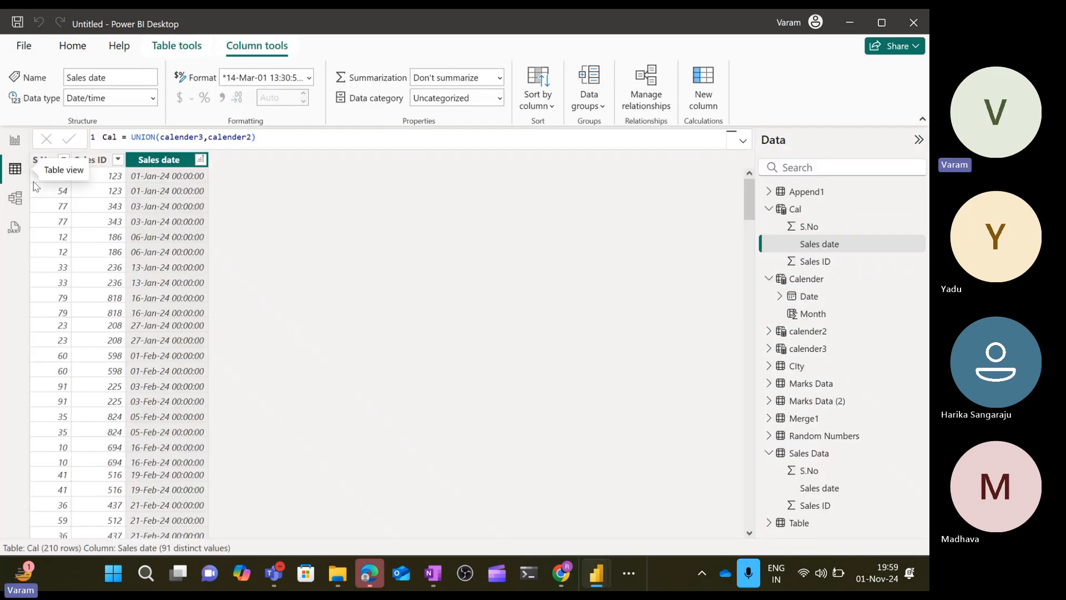
{"action": "left_click", "coordinate": [17, 198]}
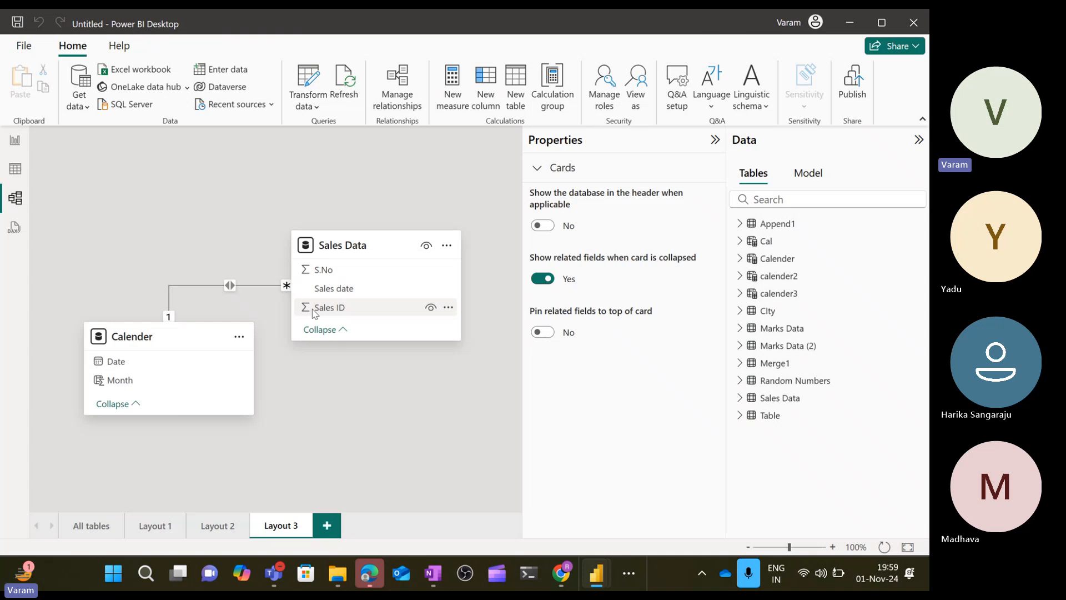
{"action": "left_click", "coordinate": [15, 140]}
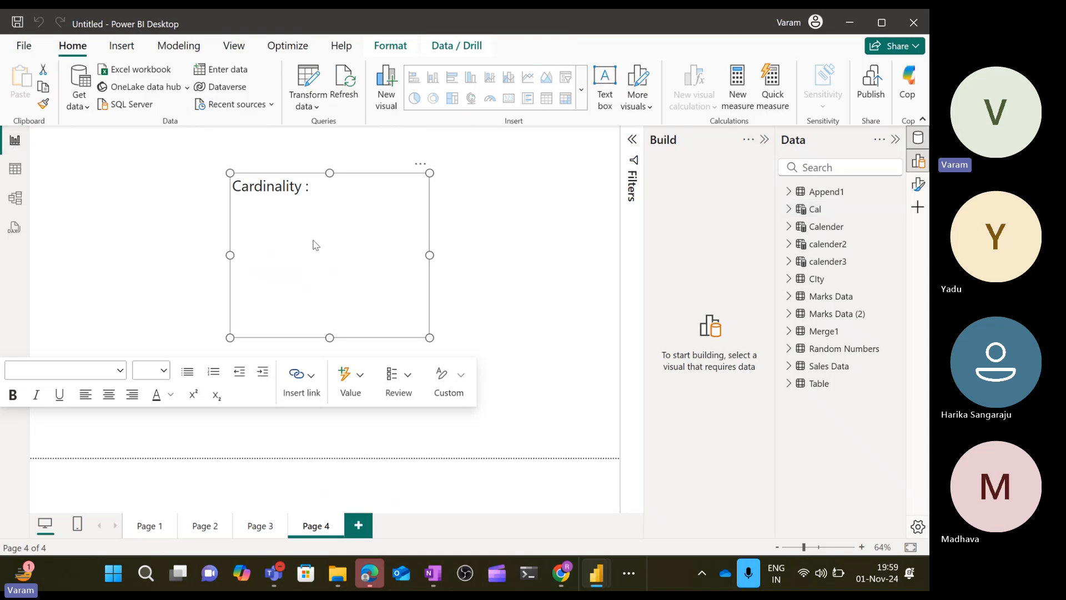
{"action": "left_click", "coordinate": [509, 257]}
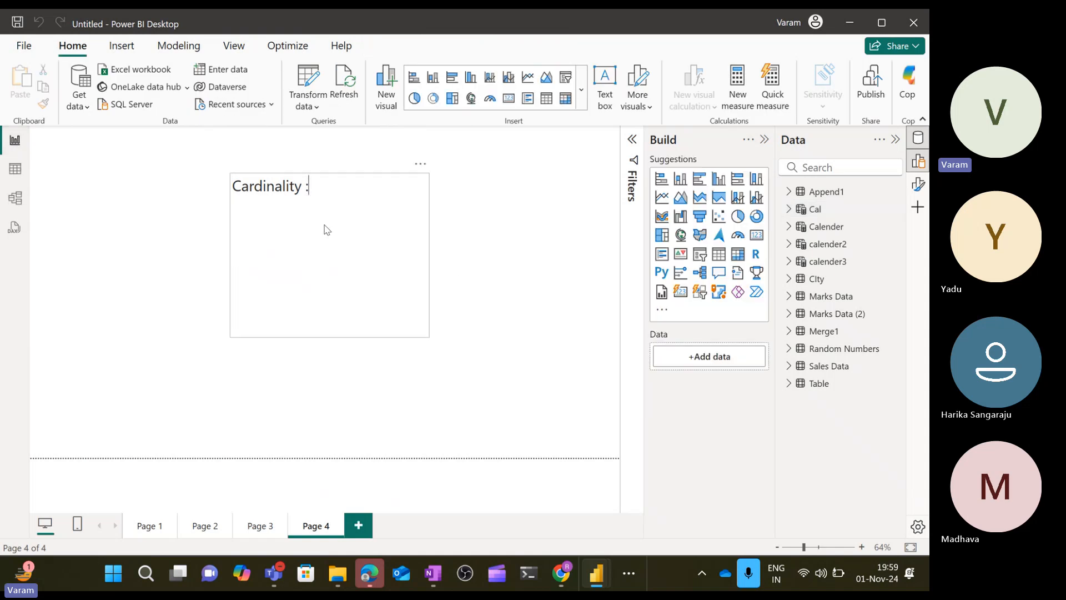
{"action": "left_click", "coordinate": [326, 229]}
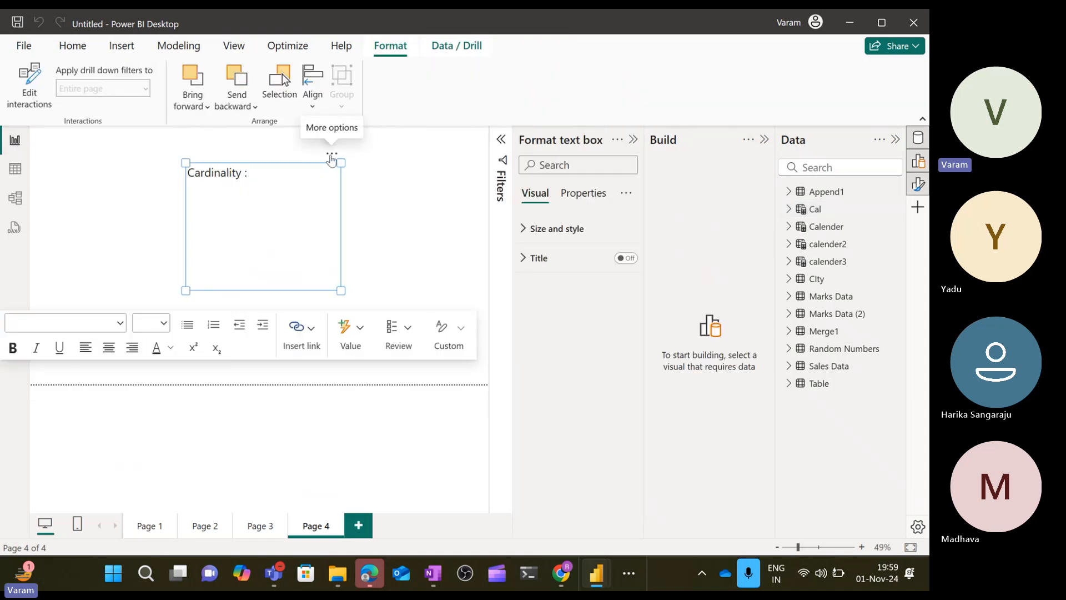
{"action": "left_click", "coordinate": [332, 153]}
{"action": "left_click", "coordinate": [369, 188]}
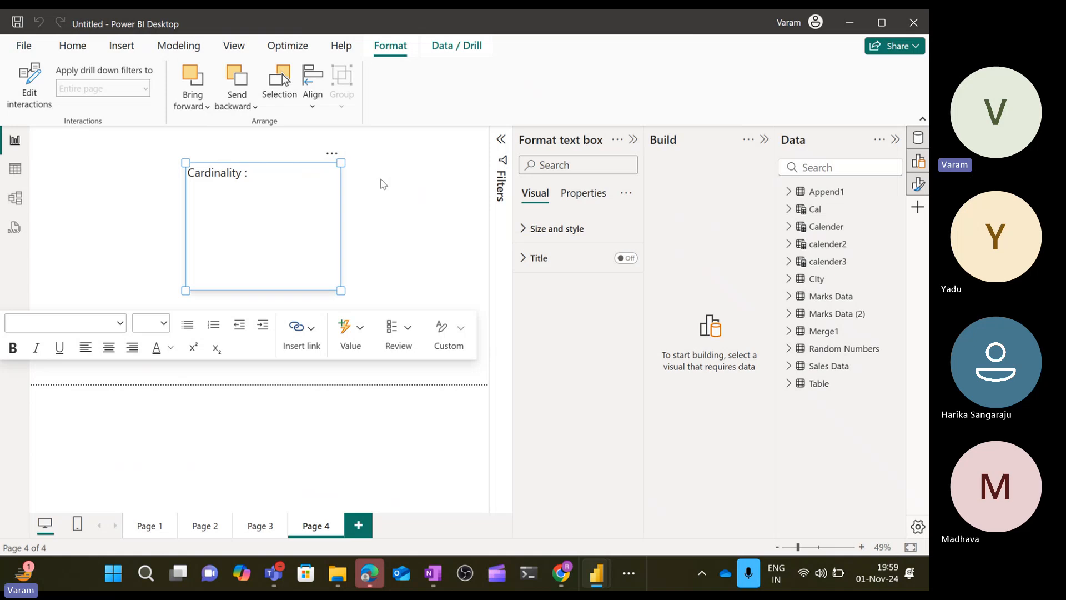
{"action": "left_click_drag", "start_coordinate": [335, 162], "coordinate": [331, 157]}
{"action": "left_click", "coordinate": [328, 151]}
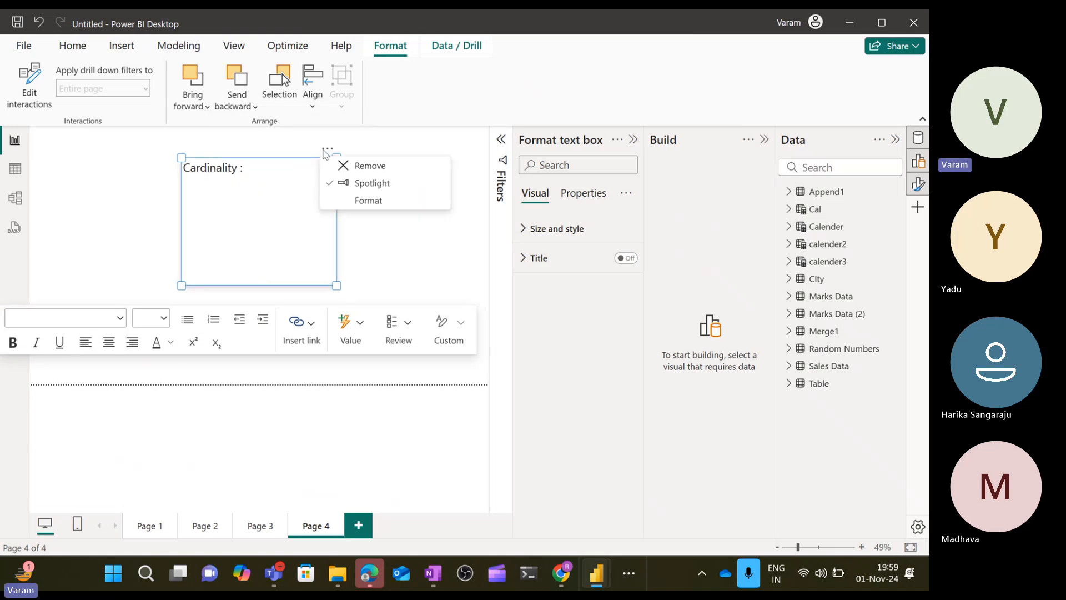
{"action": "left_click", "coordinate": [340, 165]}
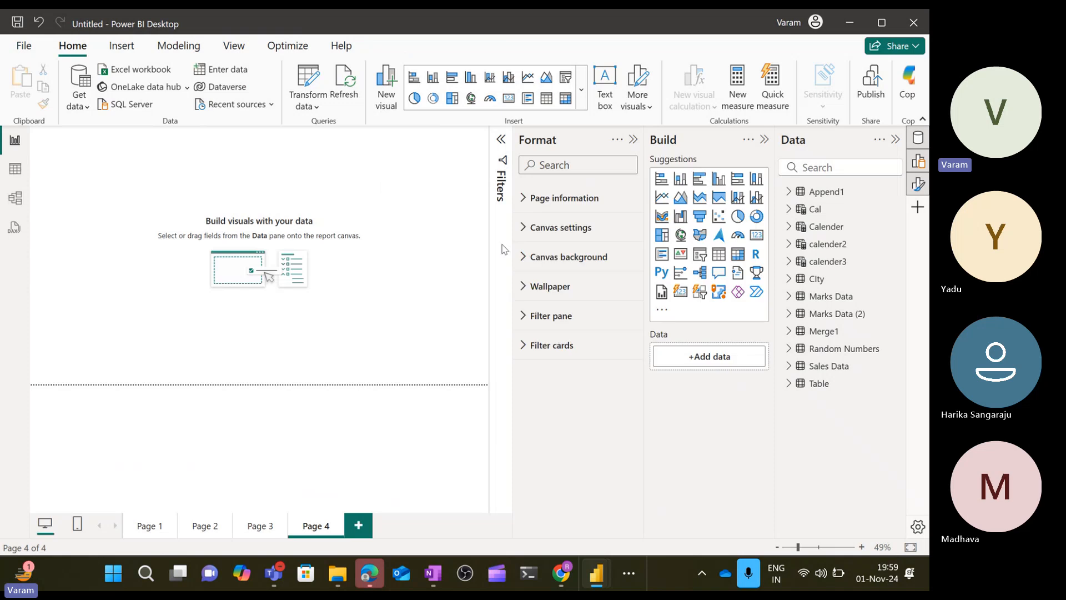
- Add a wide slicer near the upper edge of Page 4 and assign it the Date field from Calender
{"action": "left_click", "coordinate": [698, 258]}
{"action": "left_click_drag", "start_coordinate": [114, 175], "coordinate": [322, 184]}
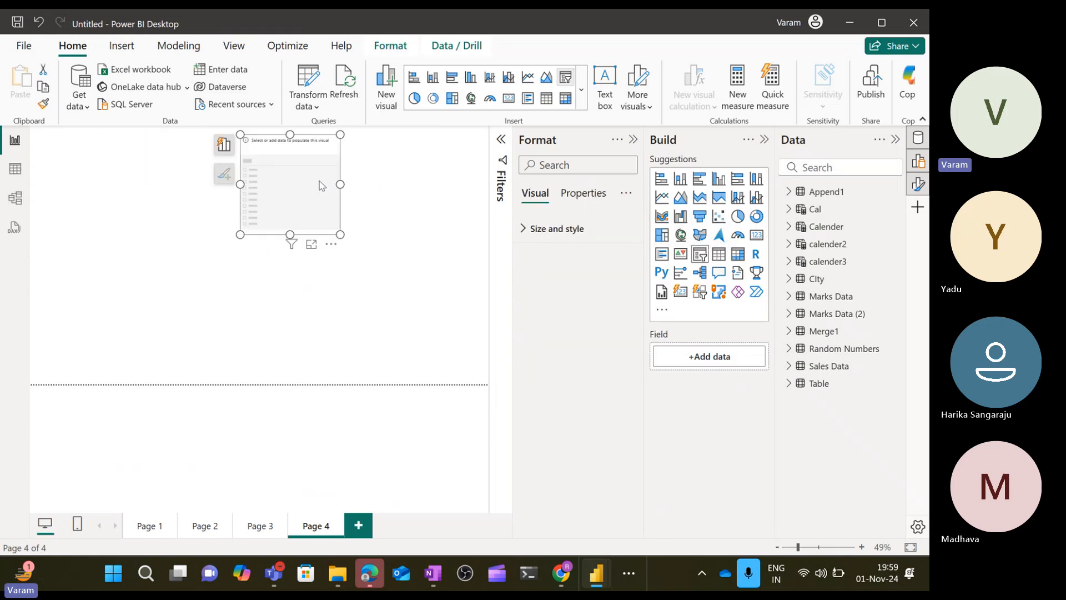
{"action": "left_click_drag", "start_coordinate": [342, 236], "coordinate": [448, 187]}
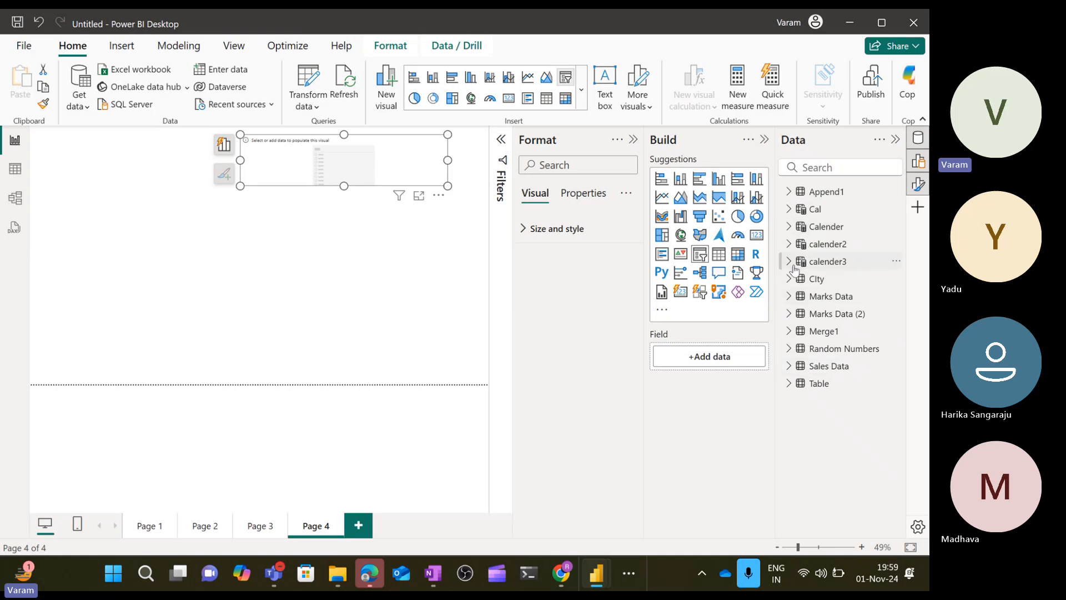
{"action": "left_click", "coordinate": [791, 226]}
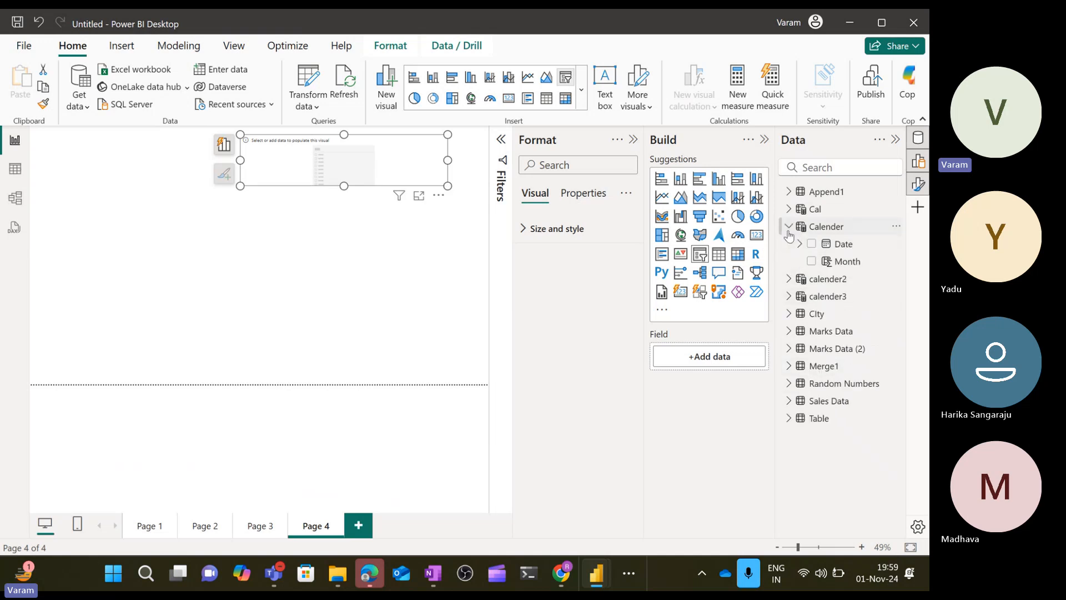
{"action": "left_click_drag", "start_coordinate": [834, 244], "coordinate": [717, 356]}
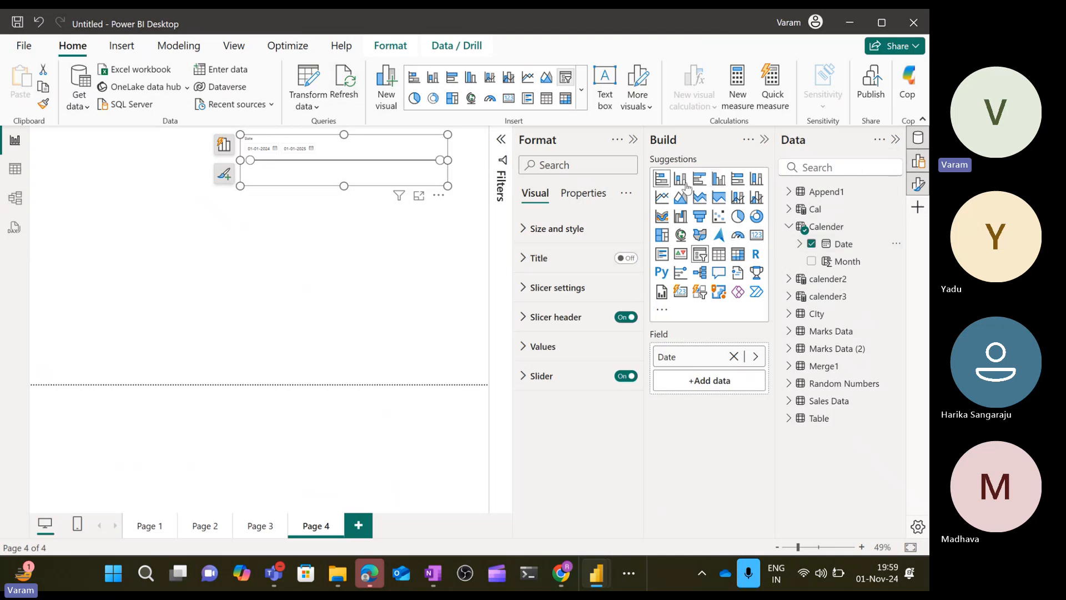
{"action": "left_click", "coordinate": [383, 335]}
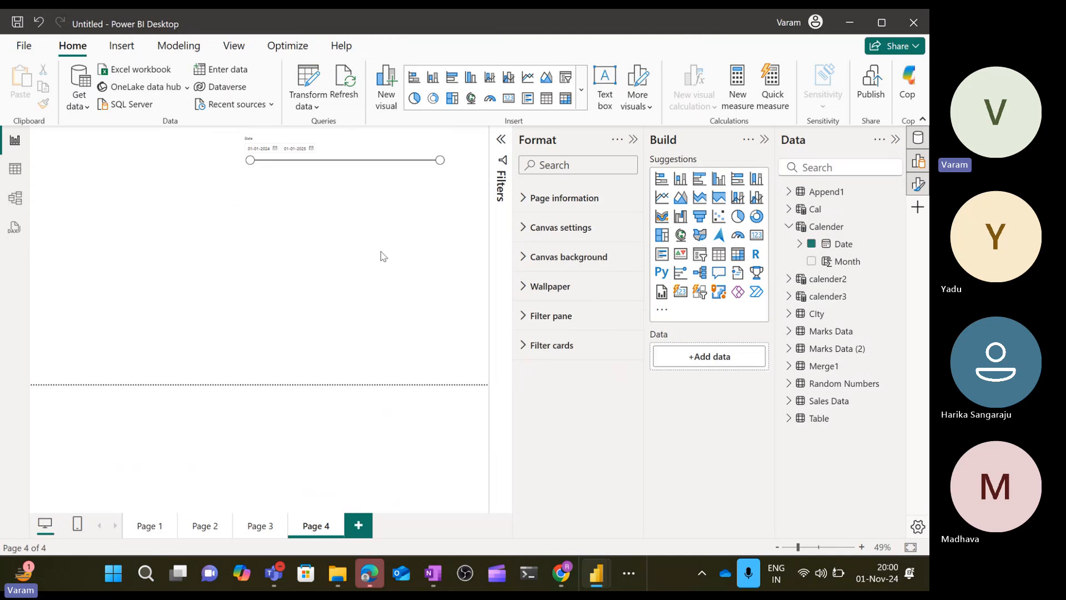
- Change the date slicer's style to Dropdown and make the slicer smaller at the upper edge of the page
{"action": "left_click", "coordinate": [370, 167]}
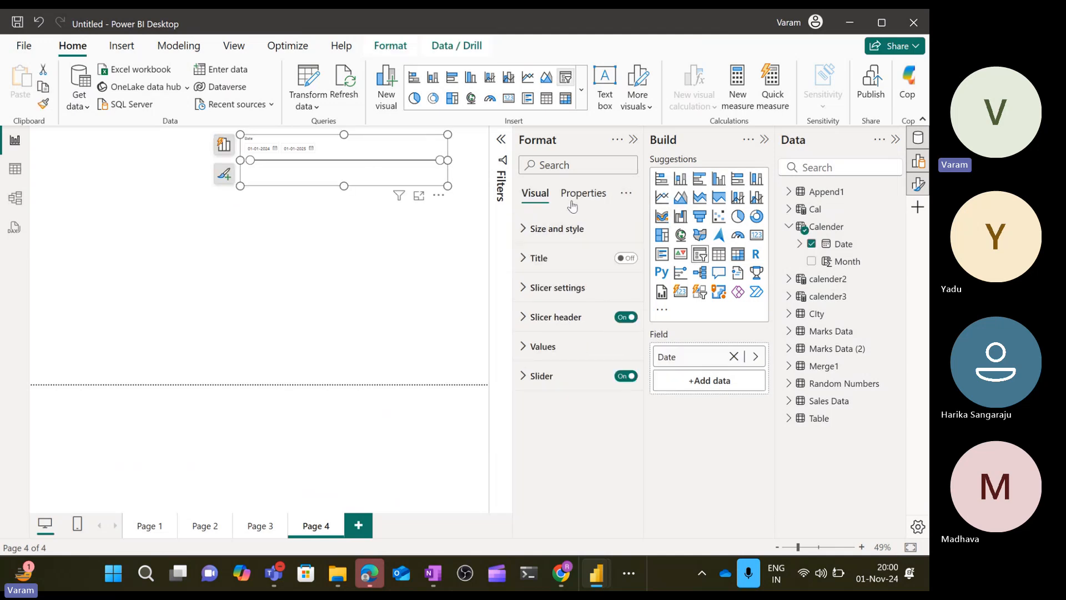
{"action": "left_click", "coordinate": [542, 287]}
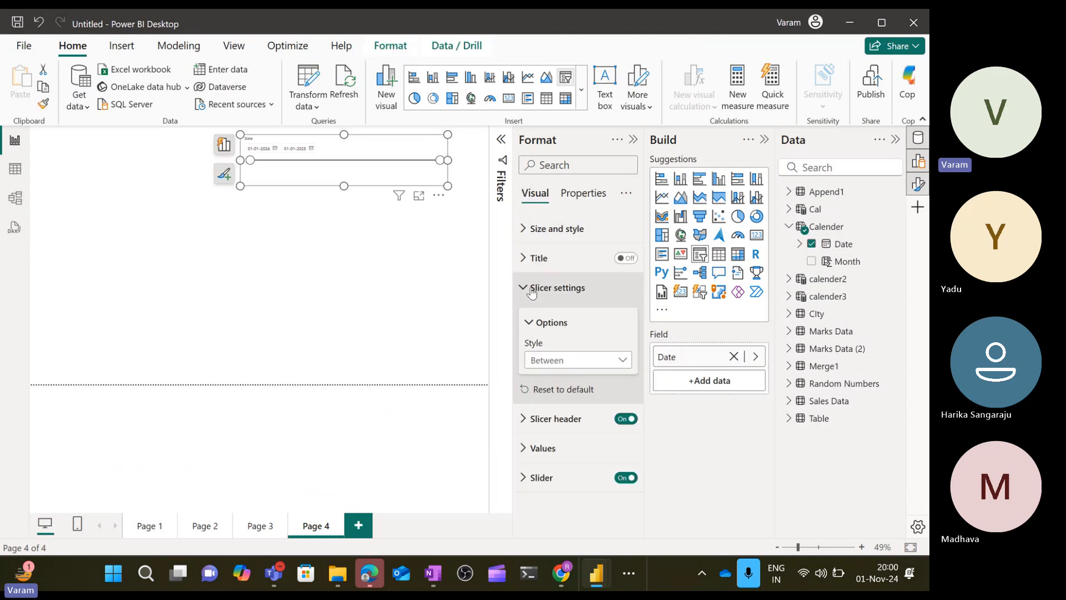
{"action": "left_click", "coordinate": [556, 368]}
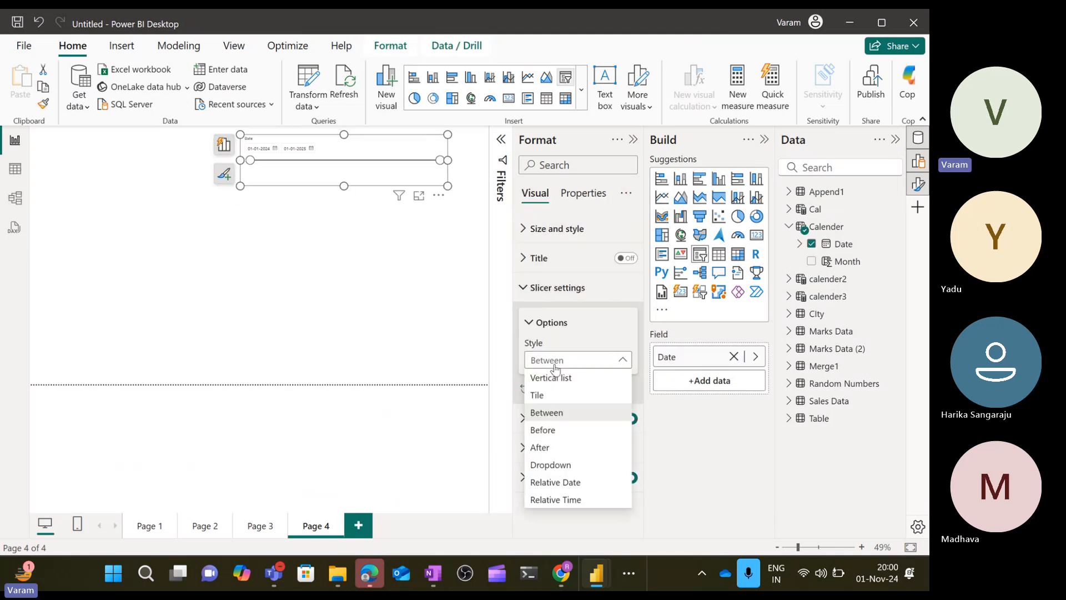
{"action": "left_click", "coordinate": [549, 465]}
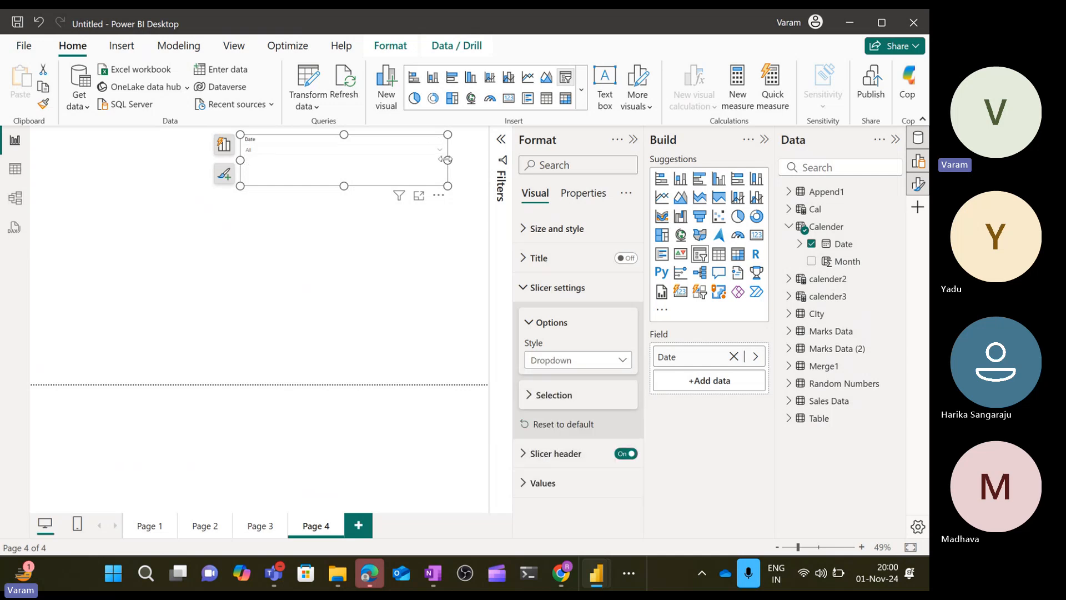
{"action": "left_click_drag", "start_coordinate": [446, 160], "coordinate": [327, 174]}
{"action": "left_click", "coordinate": [374, 285]}
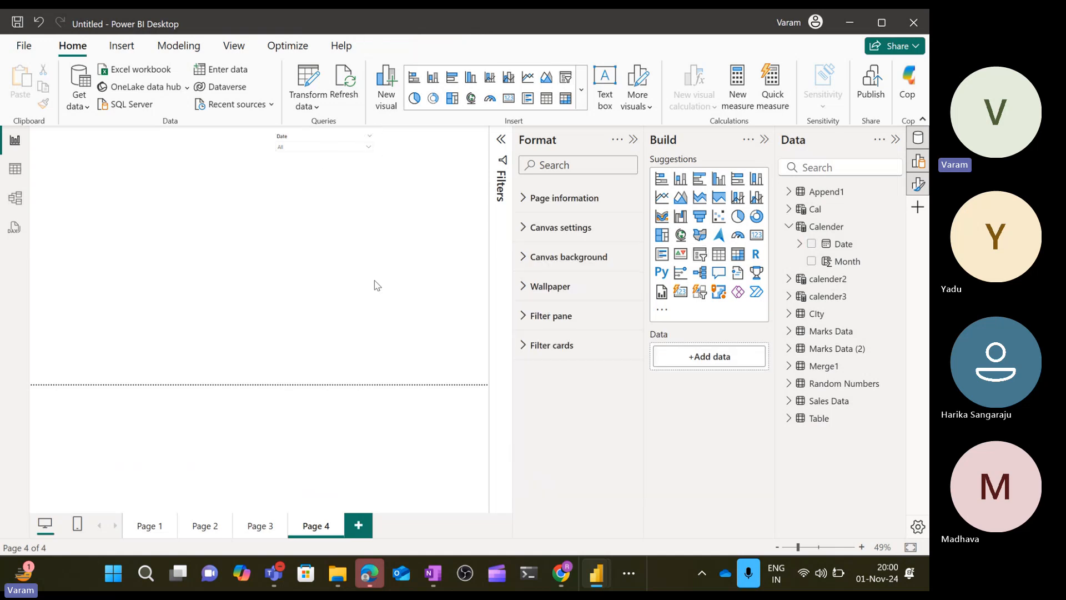
- Insert a table visual below the date slicer and enlarge it
{"action": "left_click", "coordinate": [723, 258]}
{"action": "left_click_drag", "start_coordinate": [154, 260], "coordinate": [280, 202]}
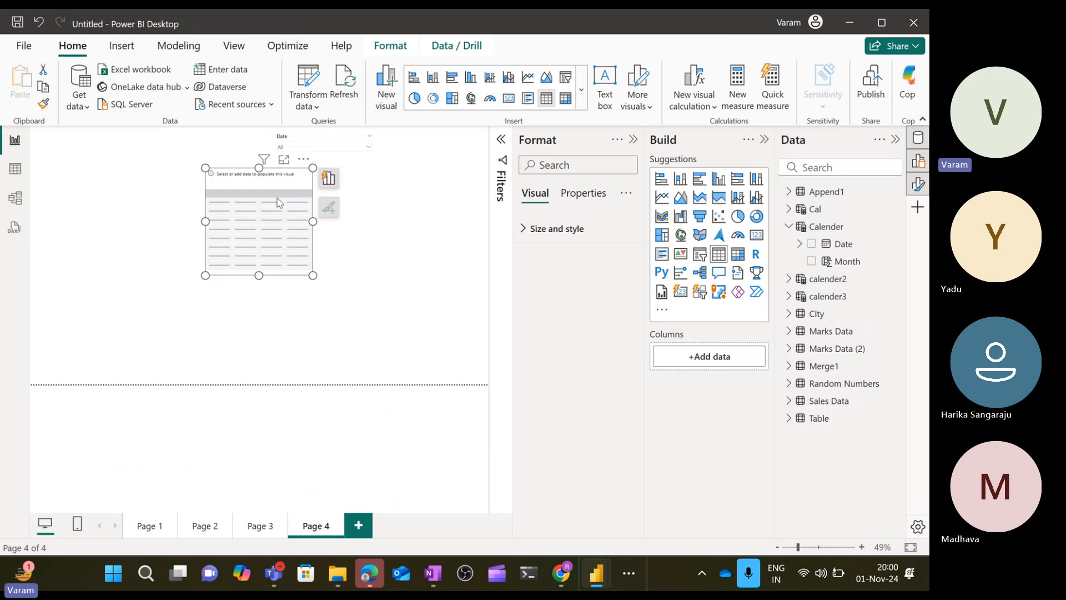
{"action": "left_click_drag", "start_coordinate": [313, 275], "coordinate": [470, 296]}
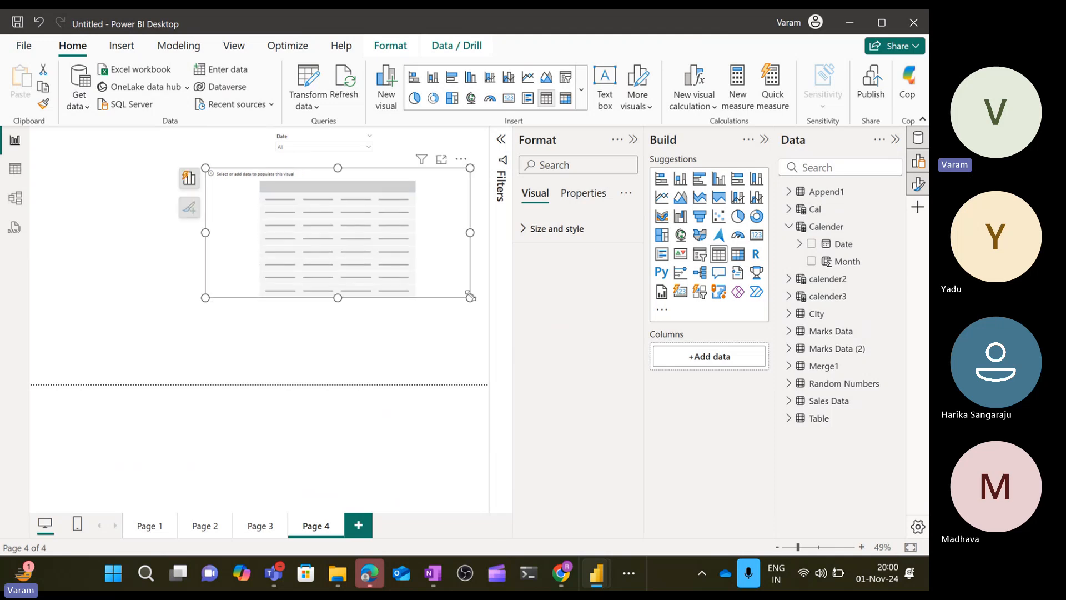
- Fill the table visual with the Sales date, Sales ID and S.No fields from Sales Data, in that order
{"action": "left_click", "coordinate": [788, 401]}
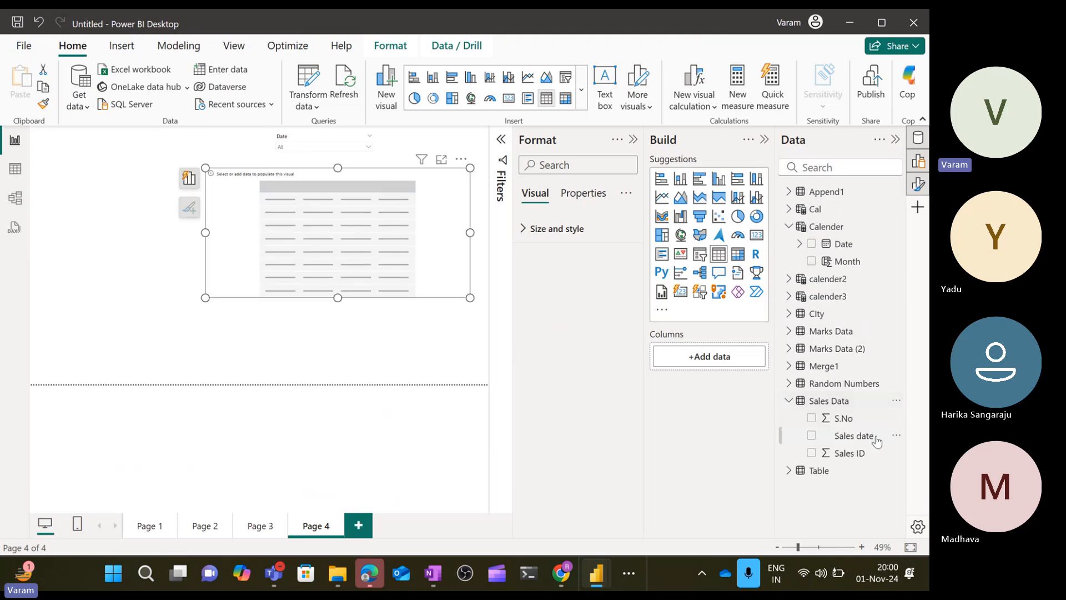
{"action": "left_click_drag", "start_coordinate": [851, 436], "coordinate": [703, 358]}
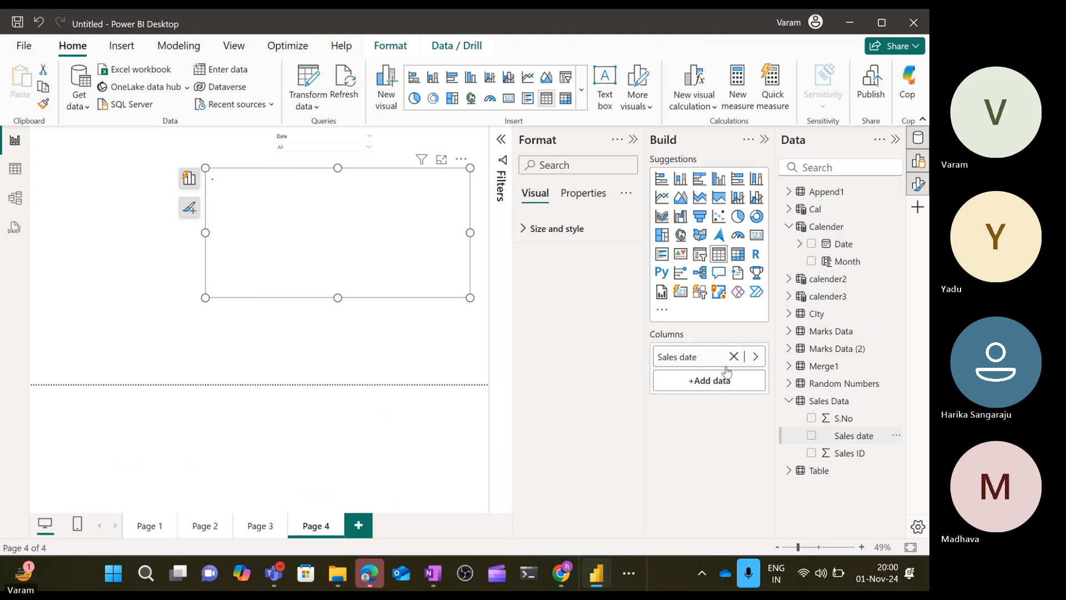
{"action": "left_click_drag", "start_coordinate": [845, 421], "coordinate": [703, 345]}
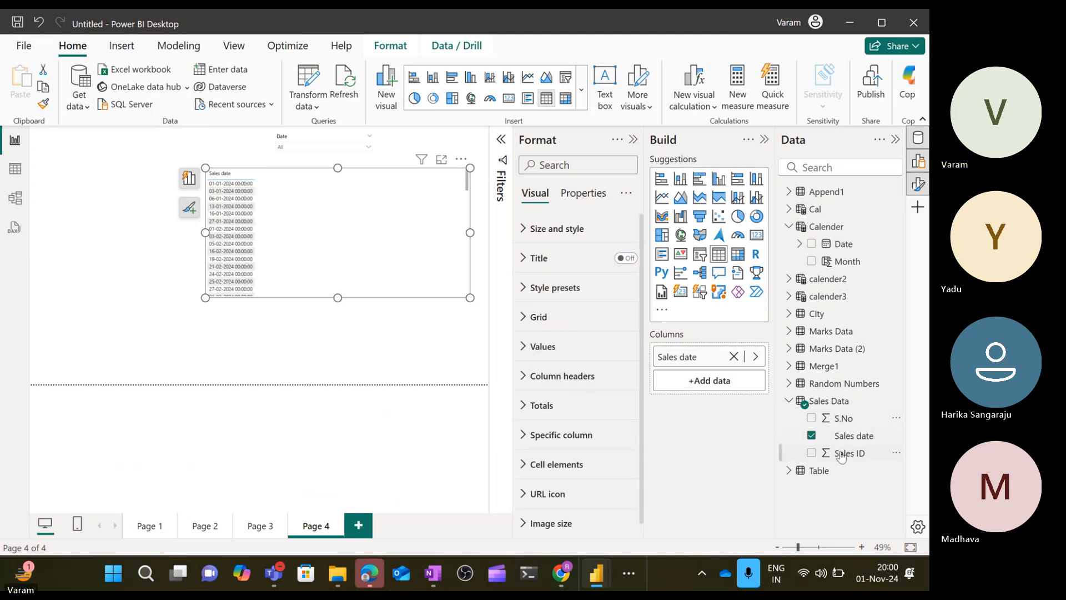
{"action": "left_click_drag", "start_coordinate": [845, 453], "coordinate": [739, 384]}
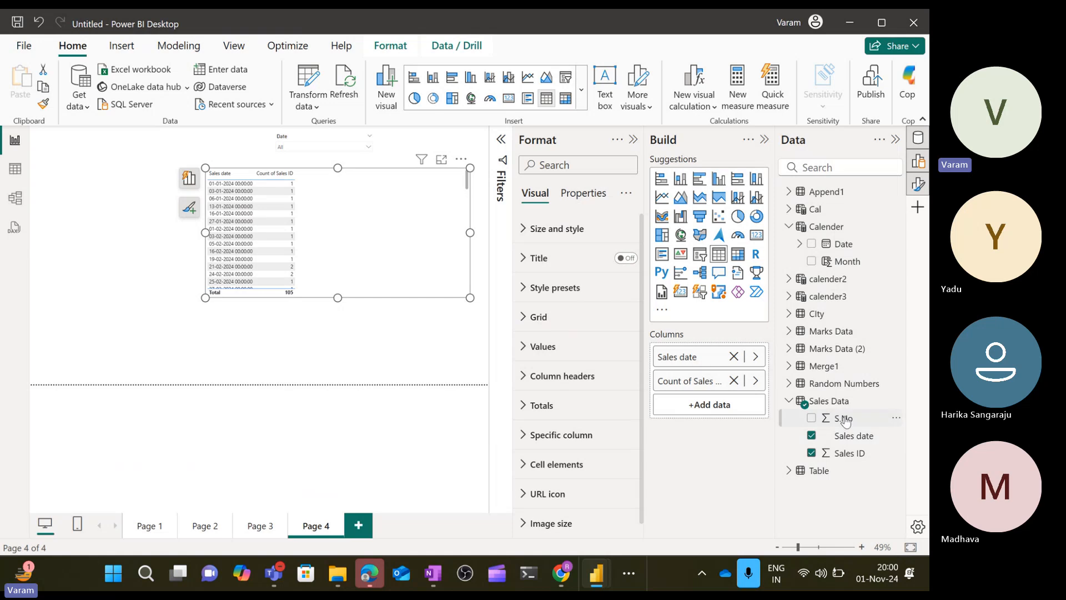
{"action": "left_click_drag", "start_coordinate": [845, 421], "coordinate": [713, 393]}
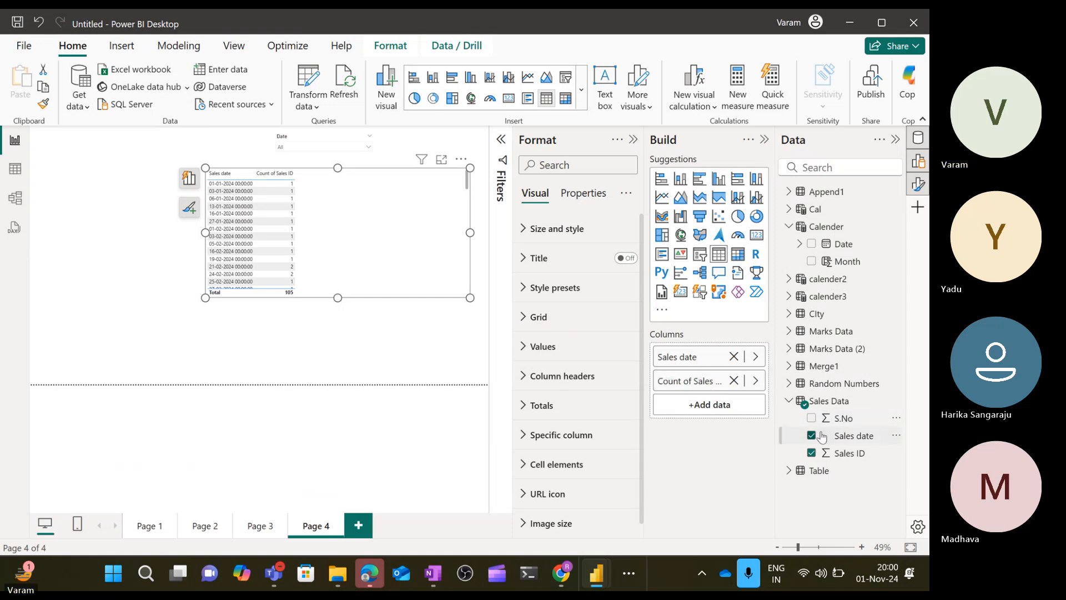
{"action": "left_click_drag", "start_coordinate": [845, 419], "coordinate": [723, 408]}
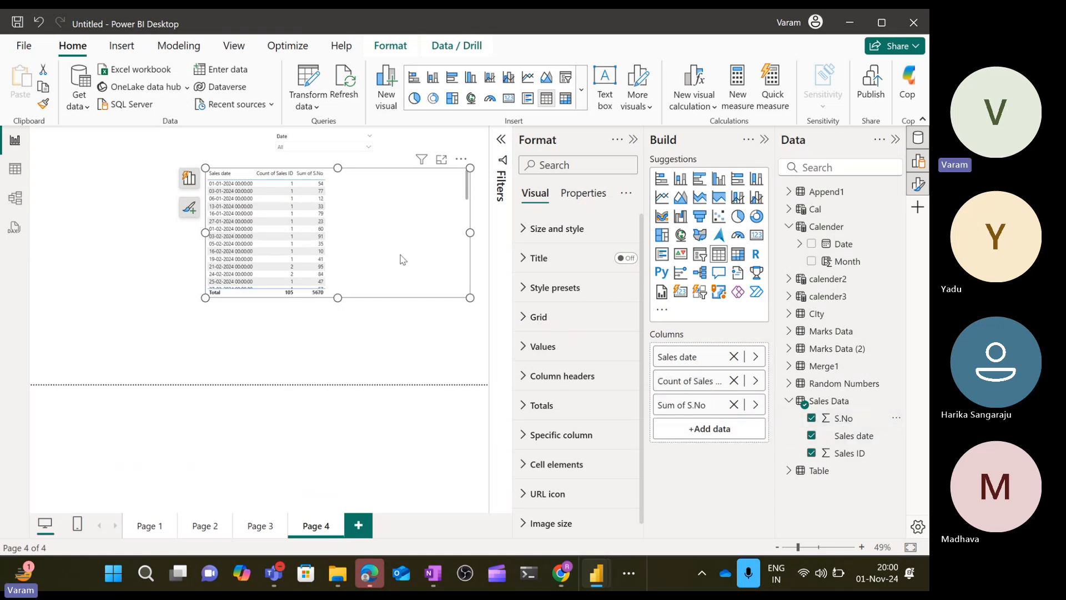
- Test the date slicer on the table with 02-01-2024 and 03-01-2024, and clear the date selection
{"action": "left_click", "coordinate": [307, 146]}
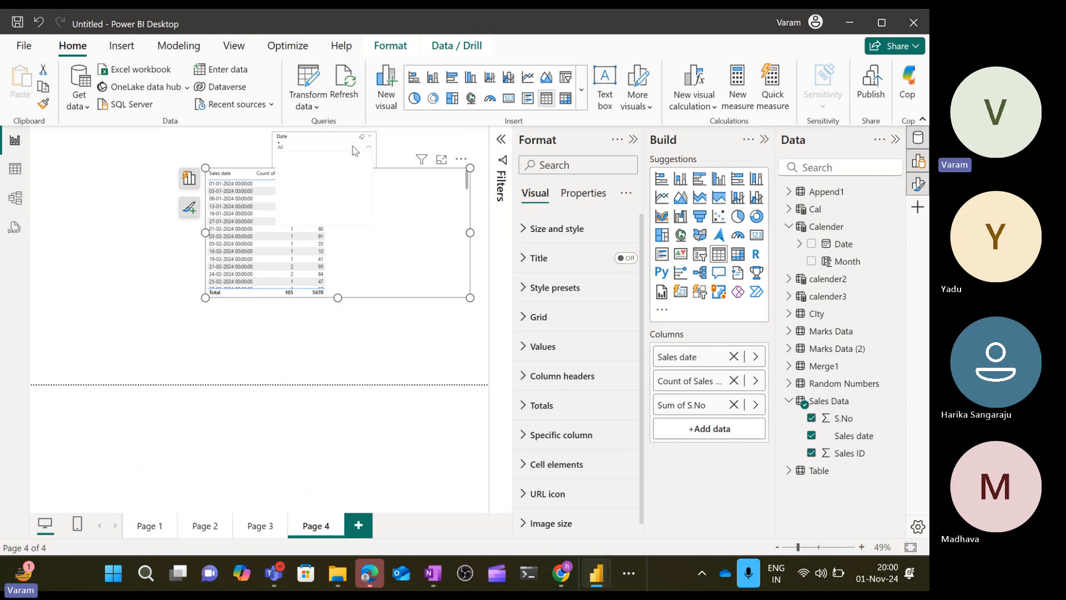
{"action": "left_click", "coordinate": [303, 168]}
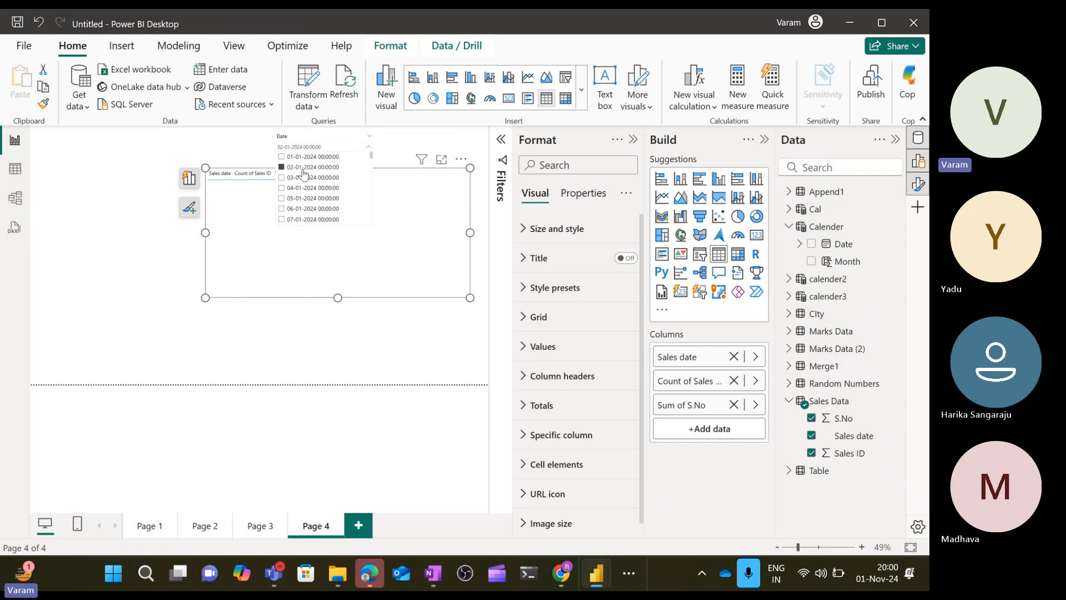
{"action": "left_click", "coordinate": [309, 178]}
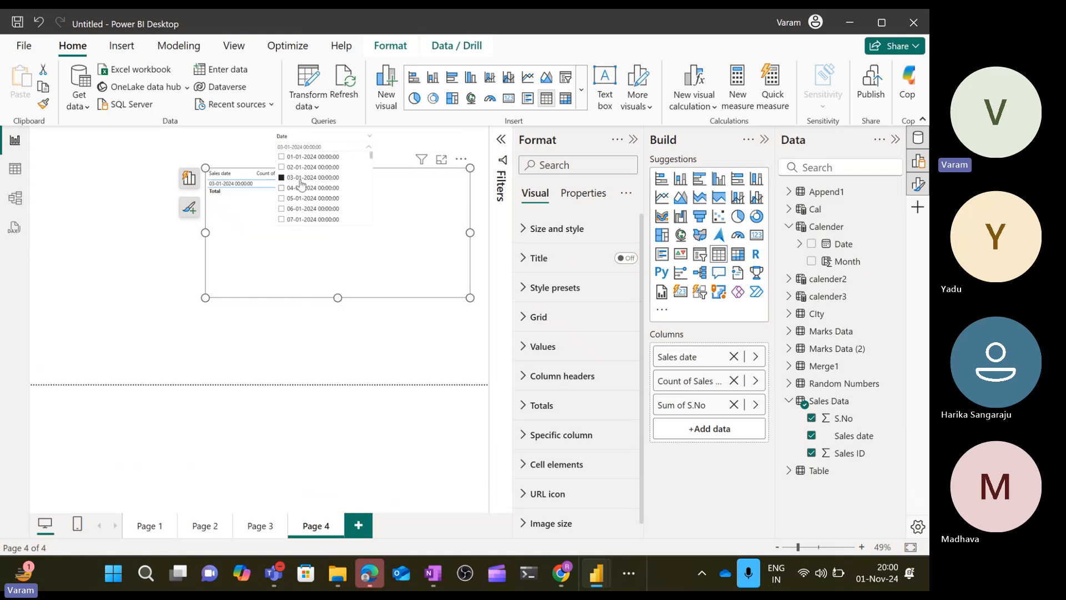
{"action": "left_click", "coordinate": [300, 168]}
{"action": "left_click", "coordinate": [299, 169]}
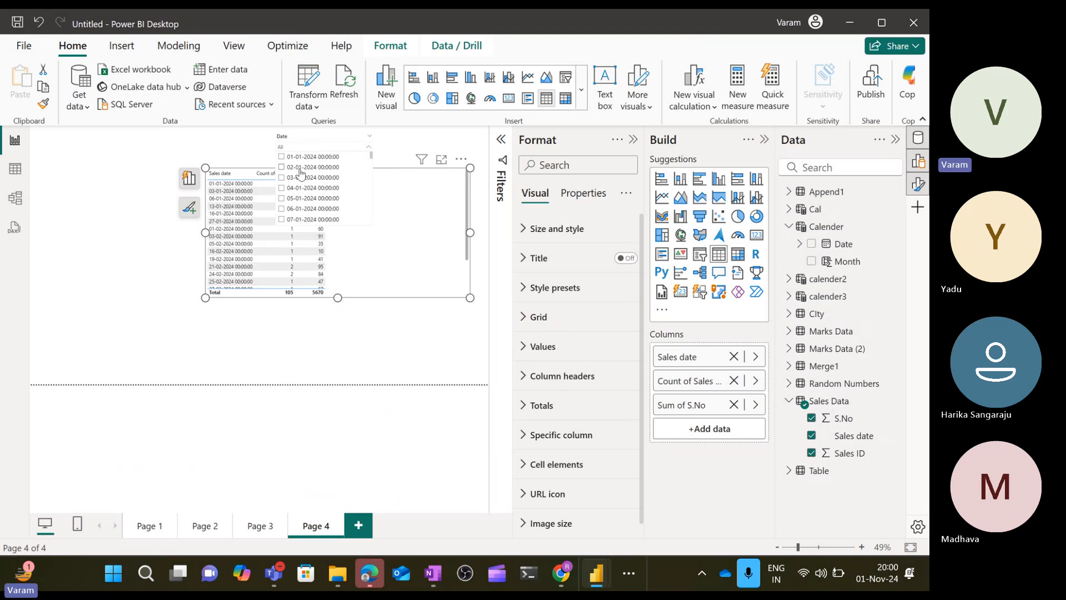
- Test the date slicer on the table with 04-01-2024, 06-01-2024, 11-01-2024, 14-01-2024 and 13-01-2024
{"action": "left_click", "coordinate": [304, 189]}
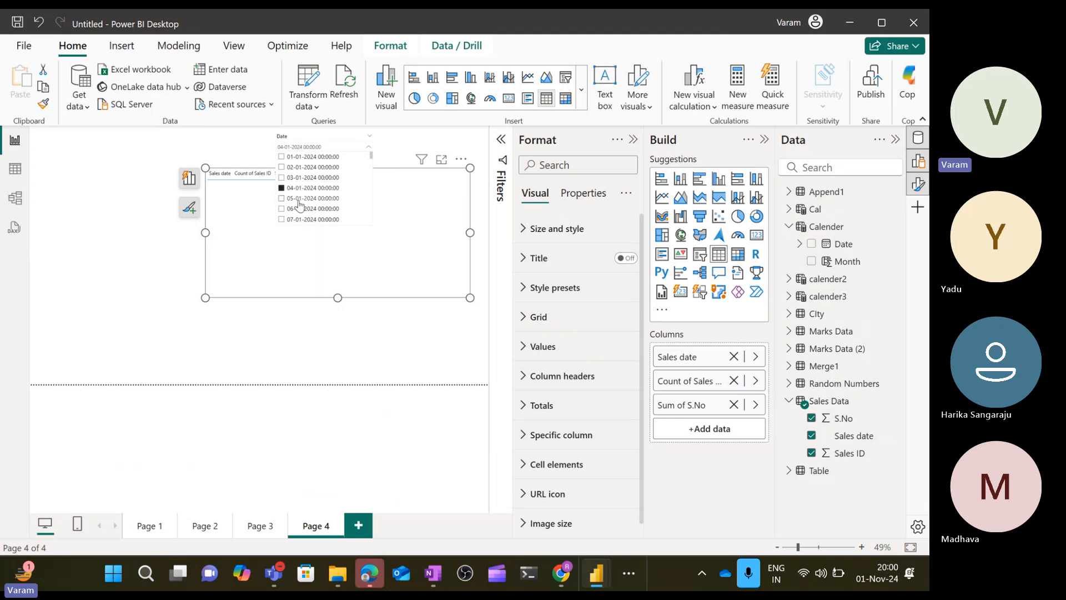
{"action": "left_click", "coordinate": [299, 210]}
{"action": "left_click", "coordinate": [399, 155]}
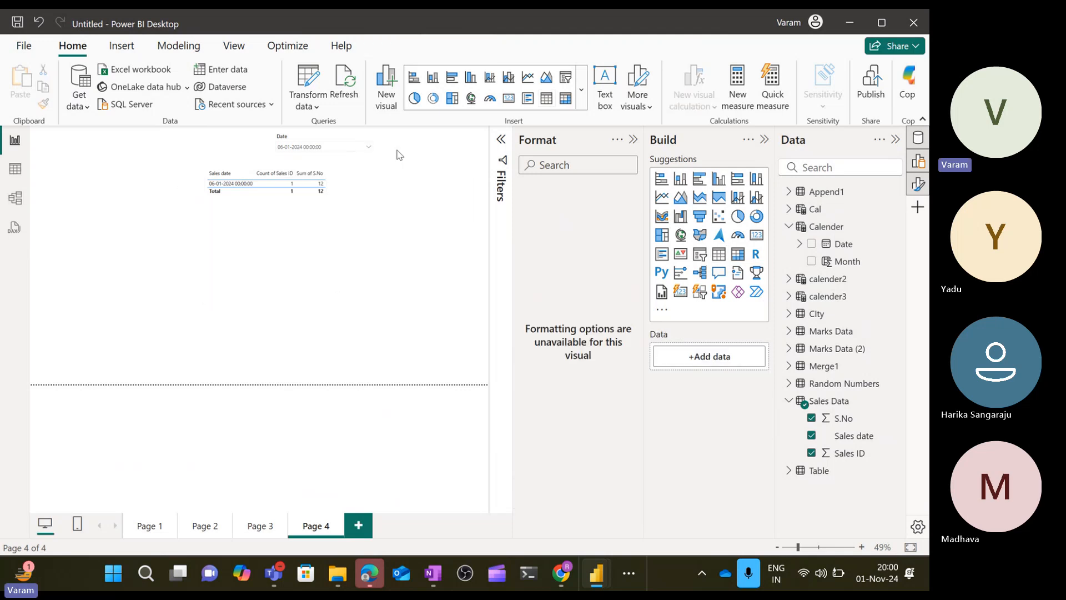
{"action": "left_click", "coordinate": [354, 147]}
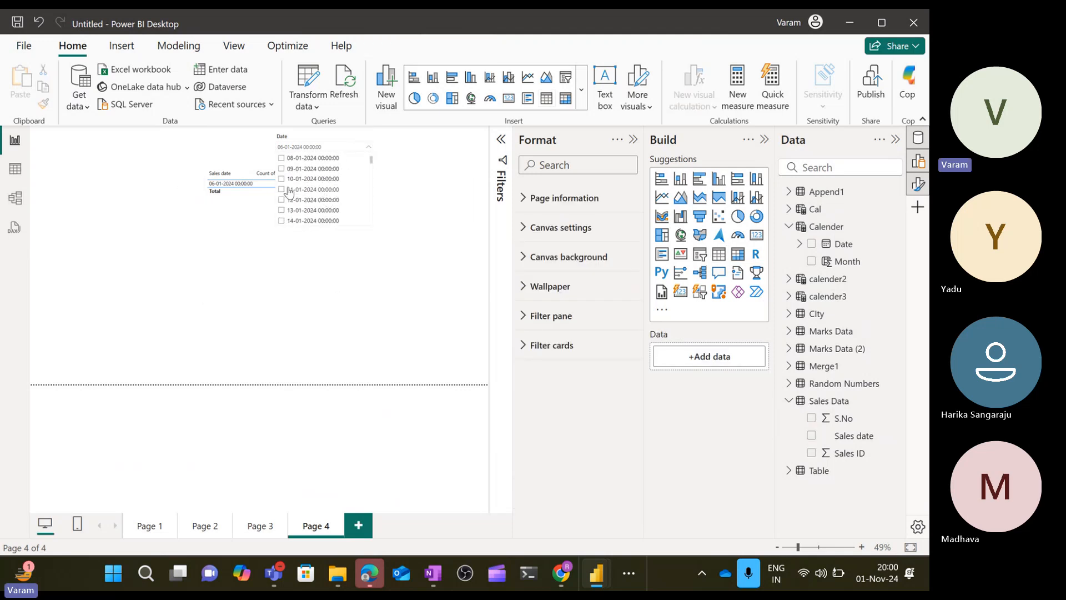
{"action": "left_click", "coordinate": [289, 189]}
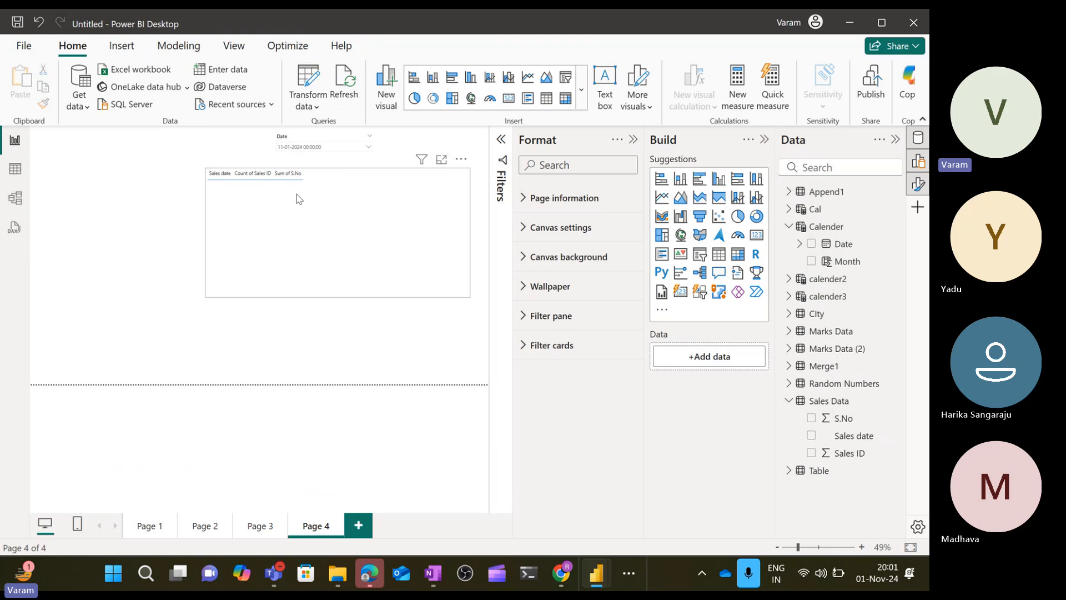
{"action": "left_click", "coordinate": [357, 151]}
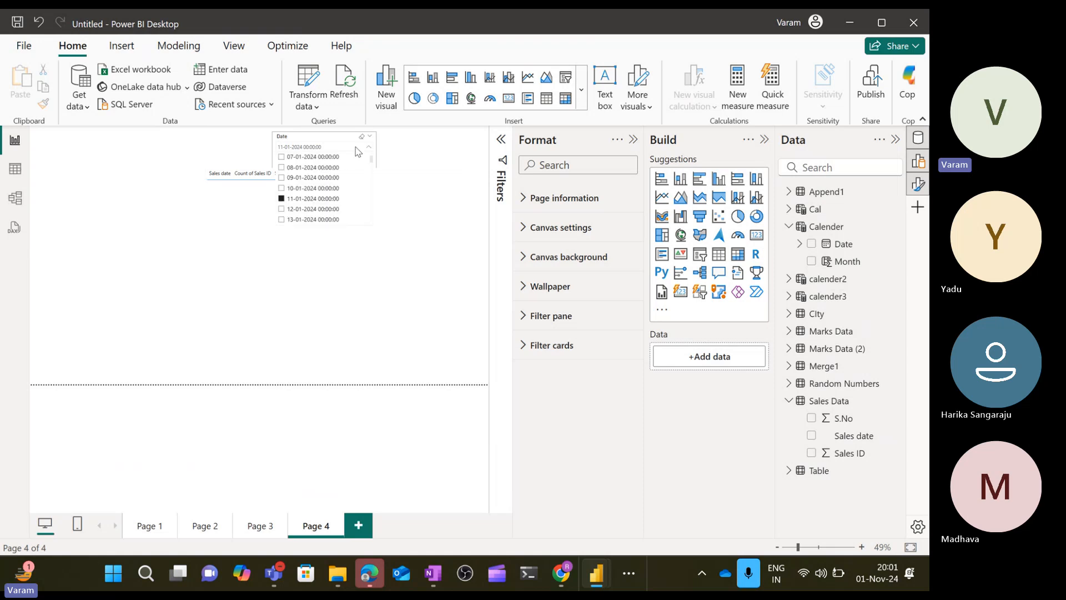
{"action": "left_click", "coordinate": [290, 211]}
{"action": "scroll", "coordinate": [303, 223], "scroll_direction": "down", "scroll_amount": 1}
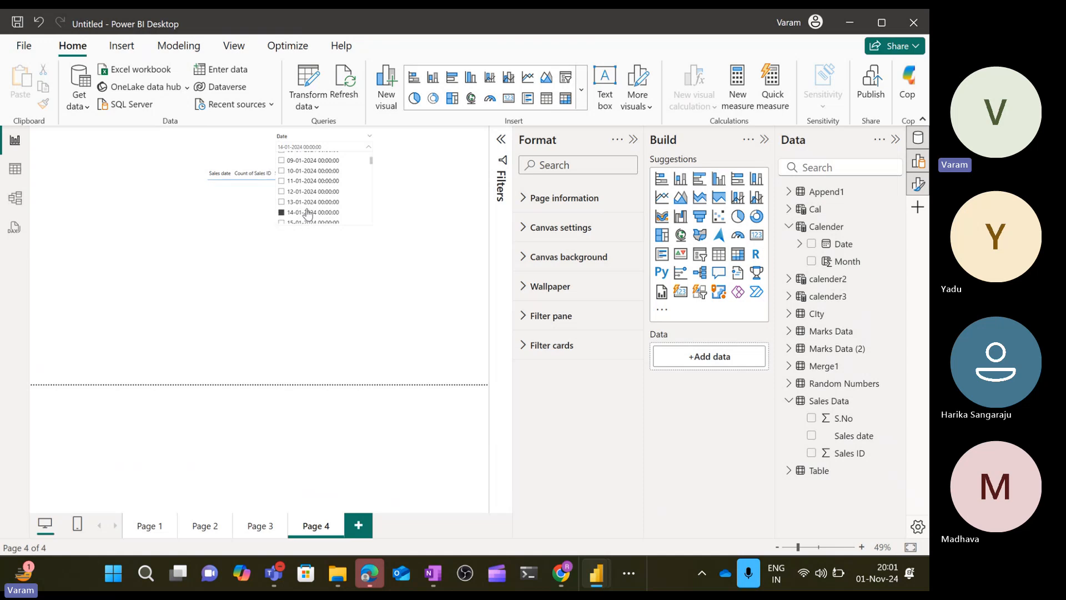
{"action": "left_click", "coordinate": [309, 201]}
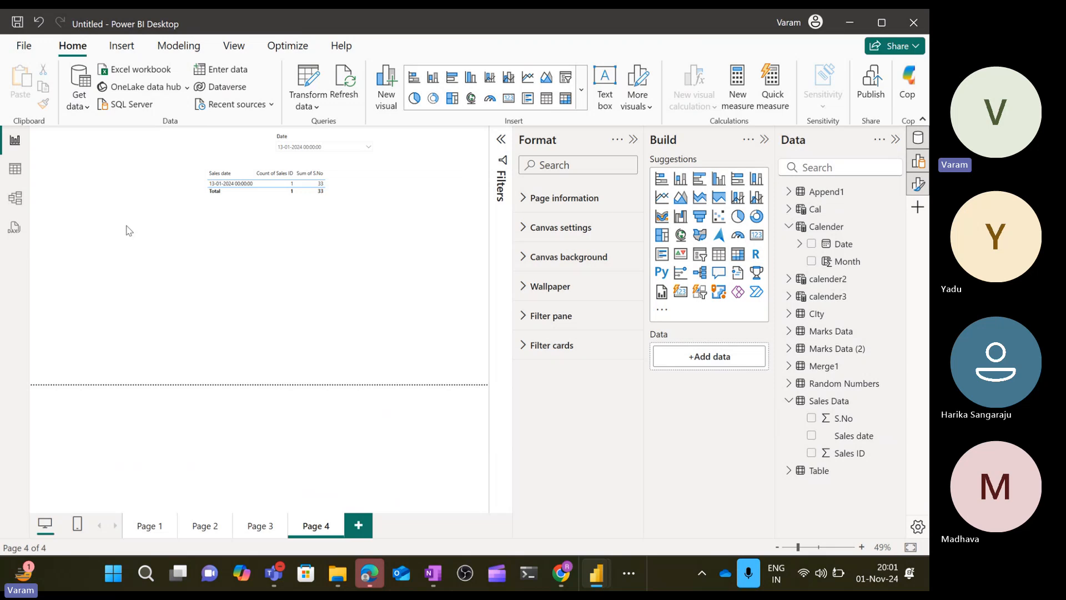
- Switch to the model view with the Calender and Sales Data tables
{"action": "left_click", "coordinate": [15, 198]}
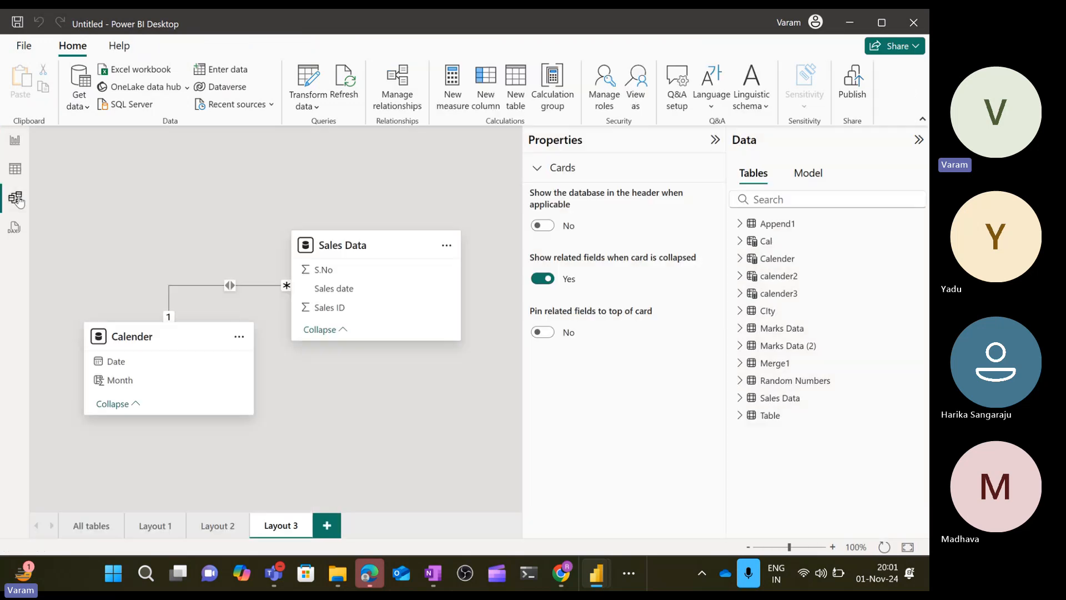
{"action": "right_click", "coordinate": [219, 288]}
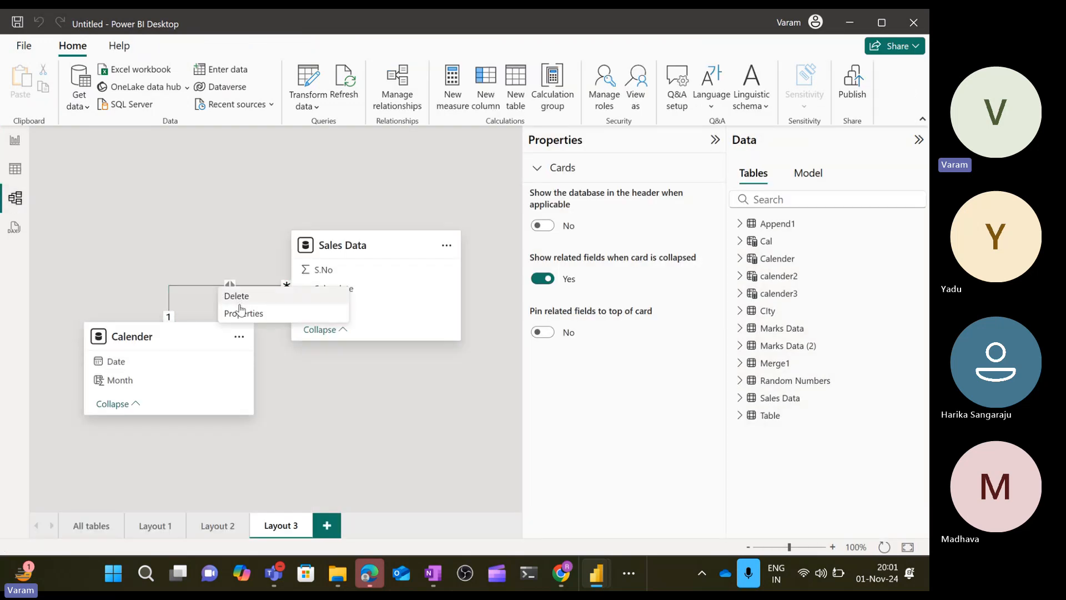
{"action": "left_click", "coordinate": [245, 298]}
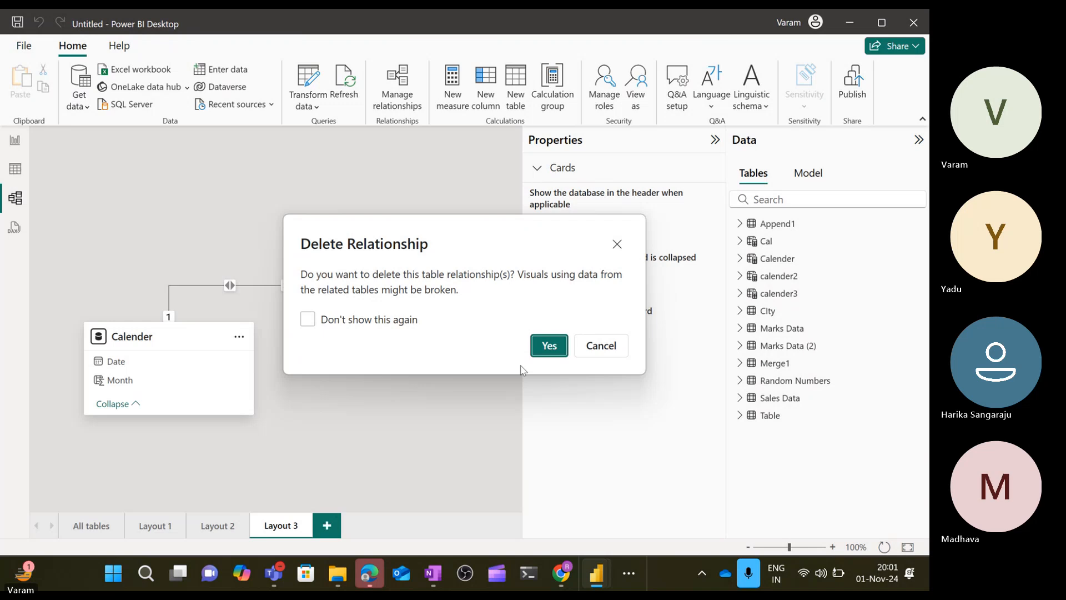
{"action": "left_click", "coordinate": [623, 349]}
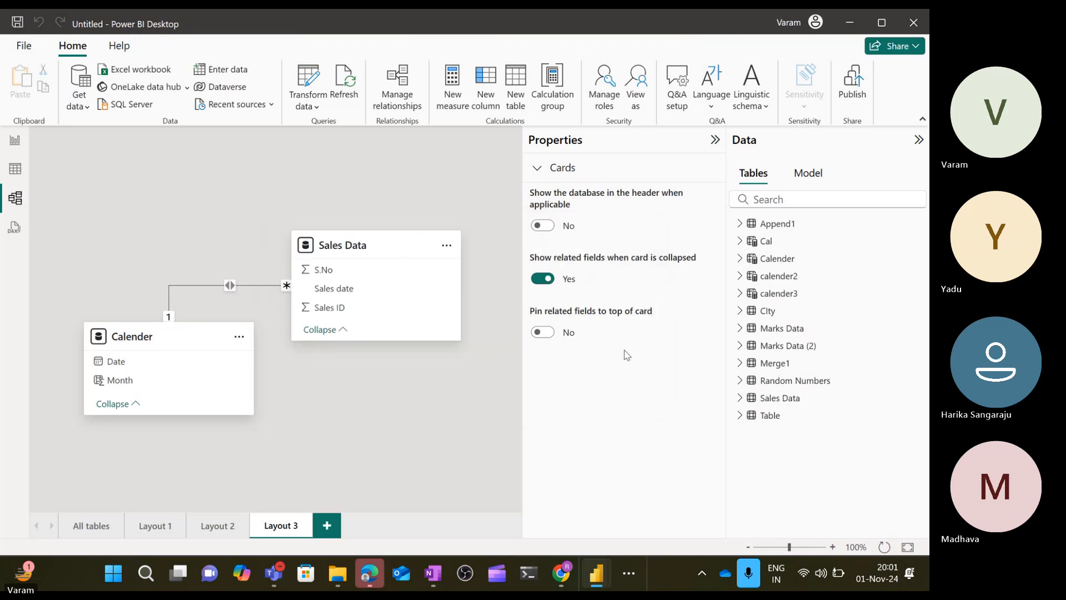
- Set the cross-filter direction of the relationship between Calender and Sales Data to Single and save the relationship
{"action": "right_click", "coordinate": [229, 290]}
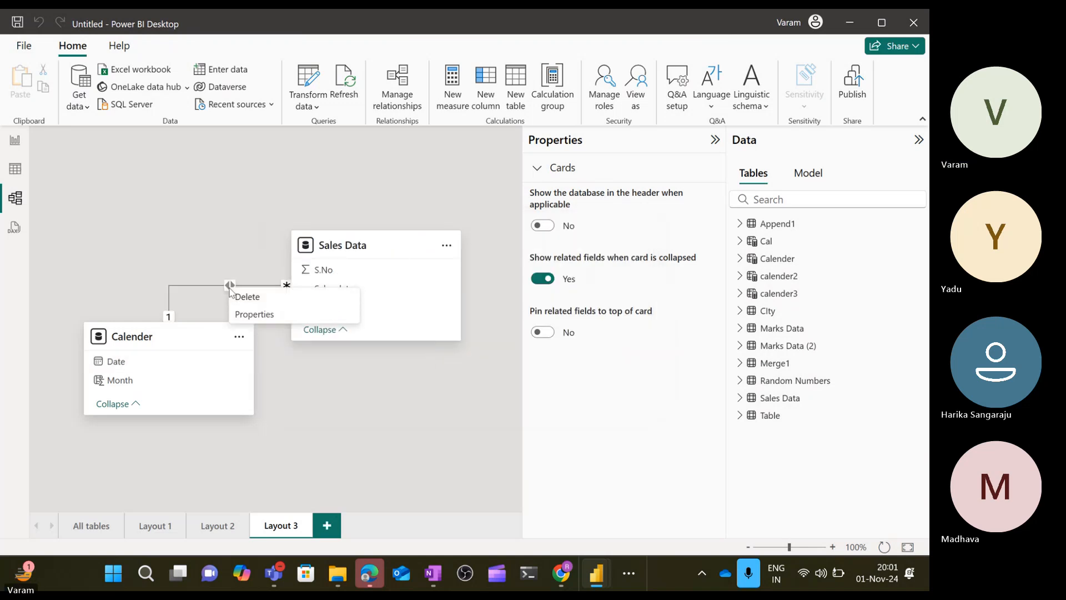
{"action": "left_click", "coordinate": [255, 314]}
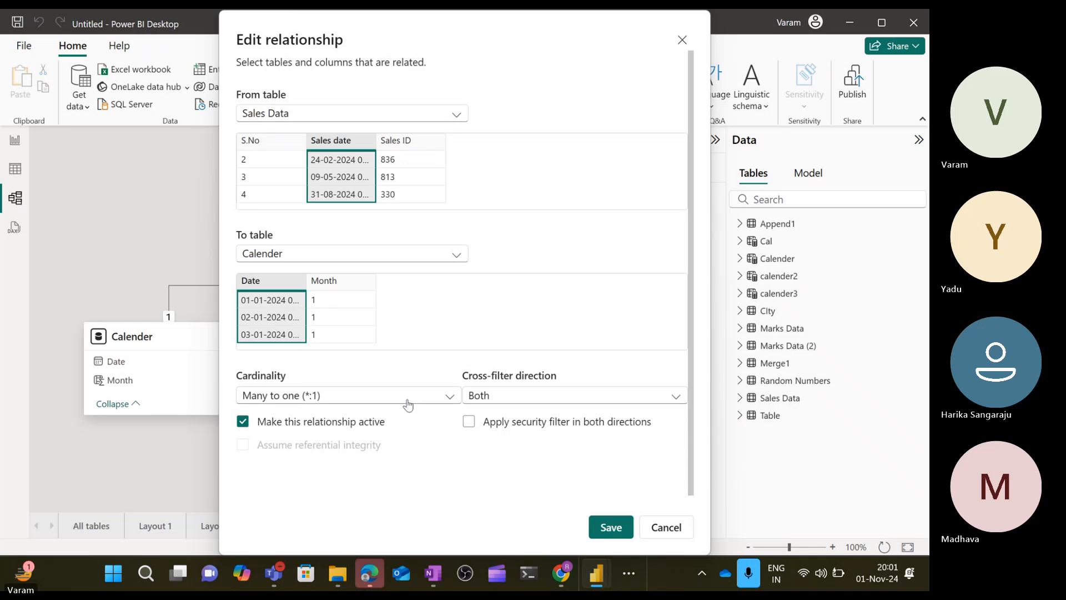
{"action": "left_click", "coordinate": [510, 396]}
{"action": "left_click", "coordinate": [498, 414]}
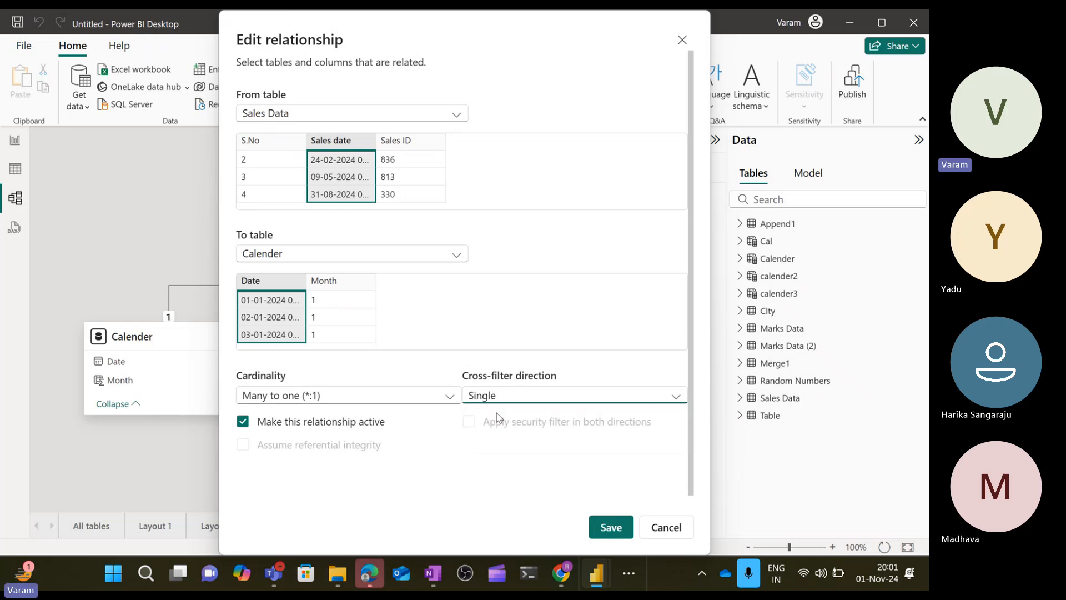
{"action": "left_click", "coordinate": [608, 528]}
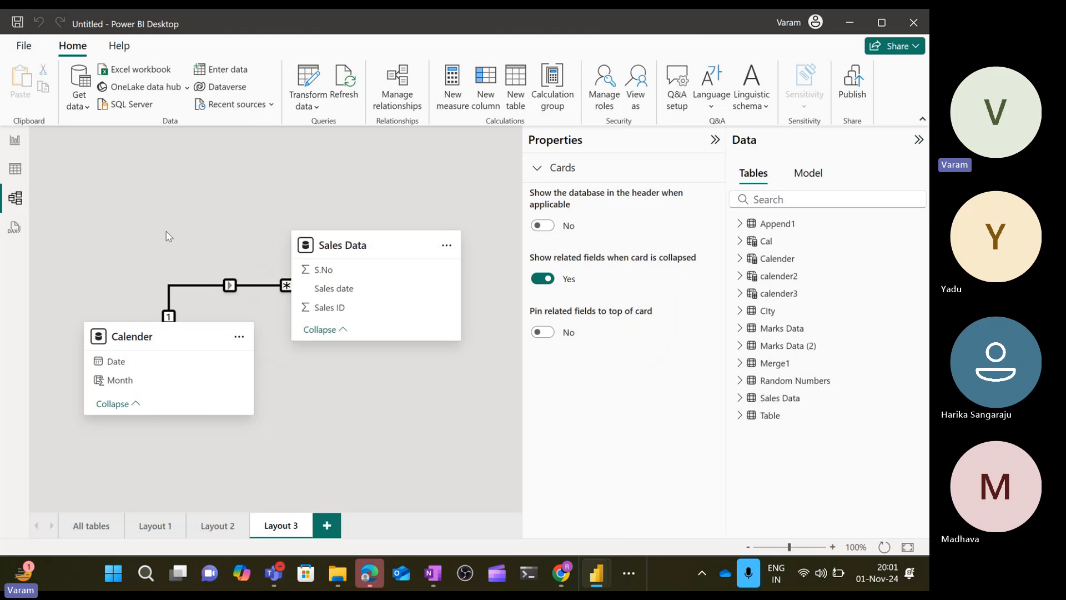
- On report Page 4, remove the S.No and Sales ID columns from the table visual and add the Date field from Calender
{"action": "left_click", "coordinate": [15, 139]}
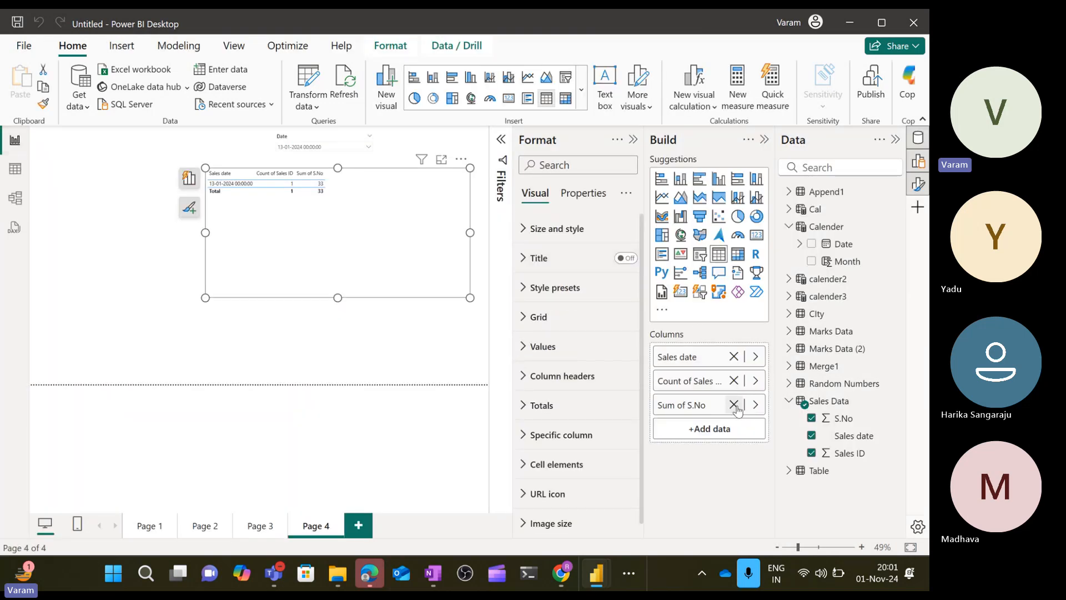
{"action": "left_click", "coordinate": [735, 405]}
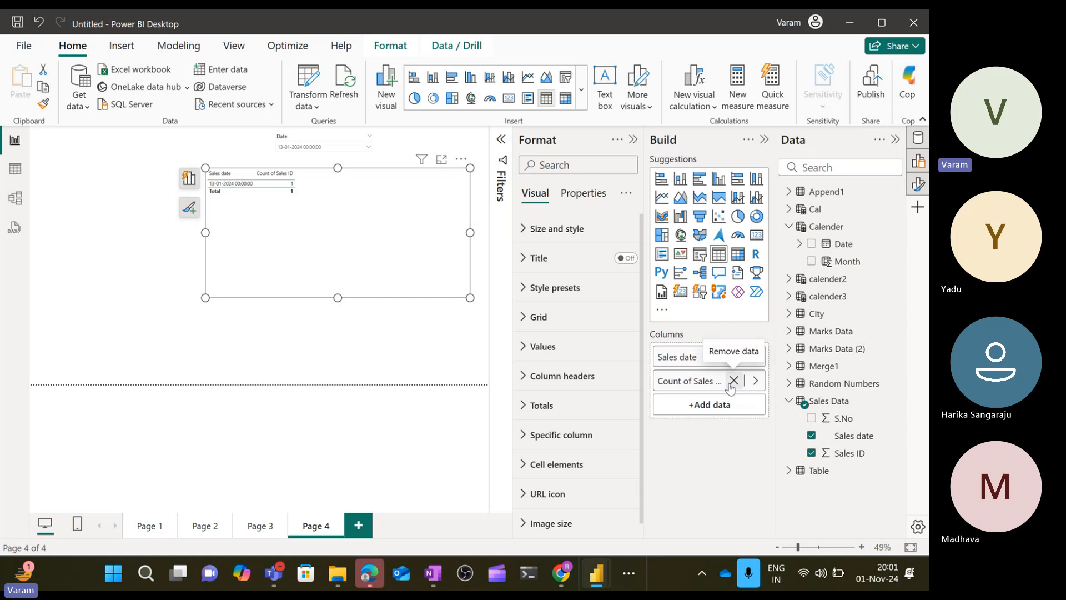
{"action": "left_click", "coordinate": [734, 381]}
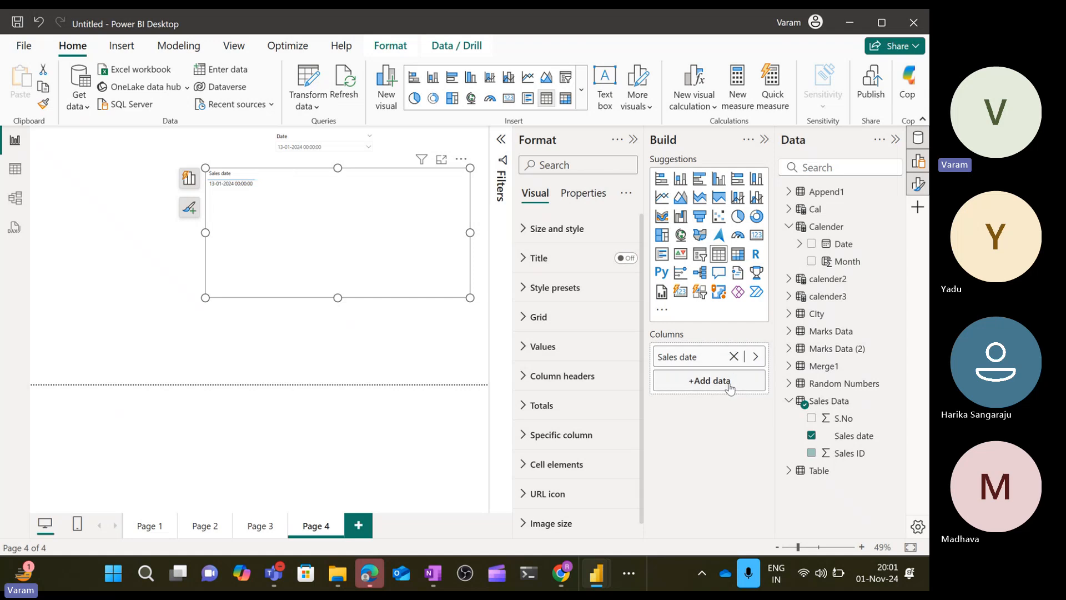
{"action": "left_click", "coordinate": [357, 141]}
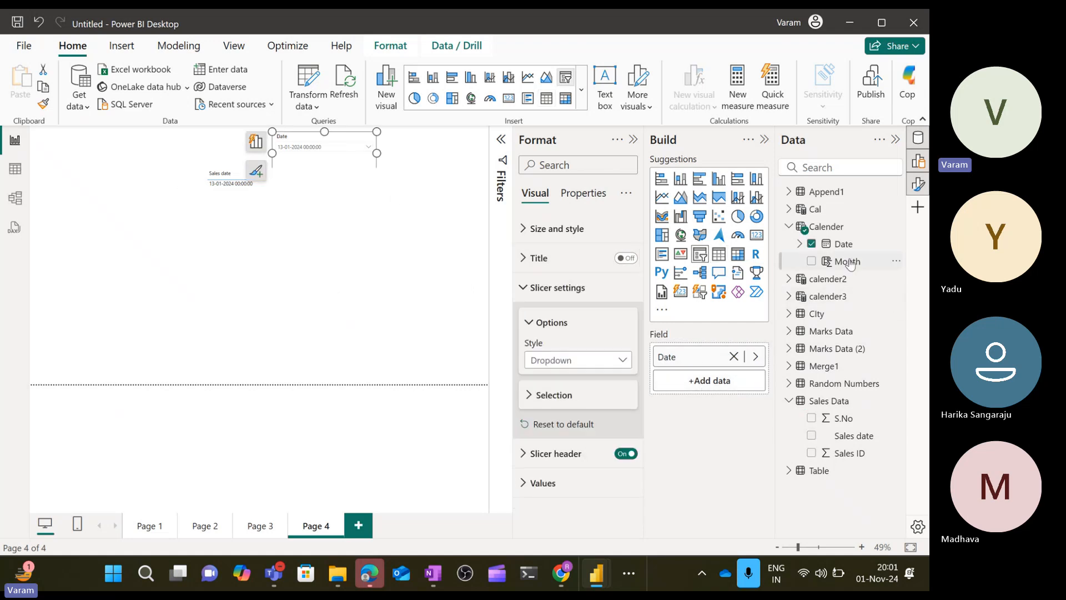
{"action": "left_click", "coordinate": [365, 195]}
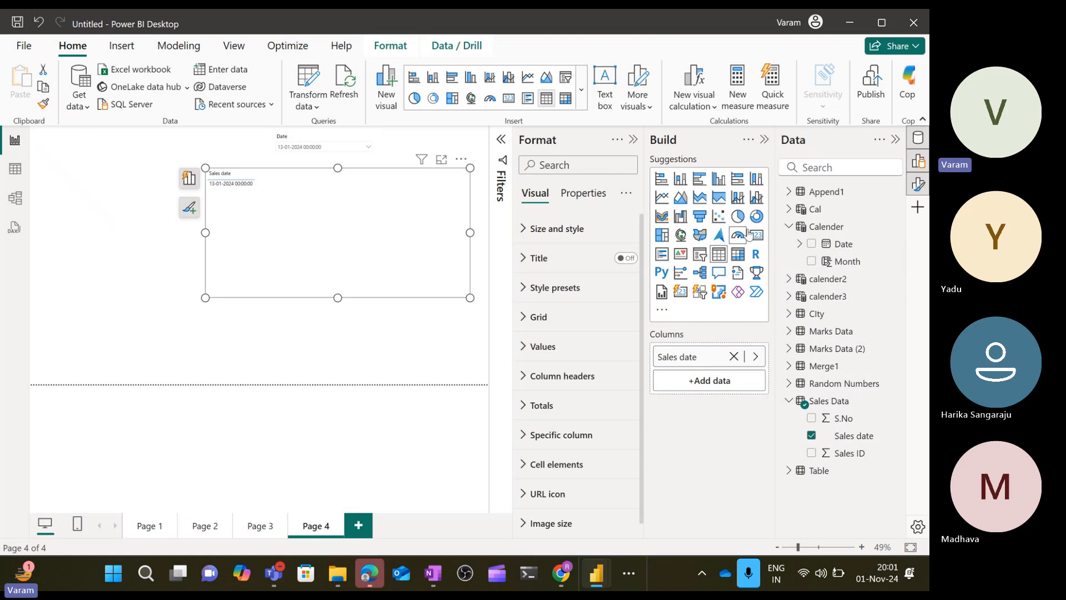
{"action": "left_click_drag", "start_coordinate": [843, 244], "coordinate": [432, 227]}
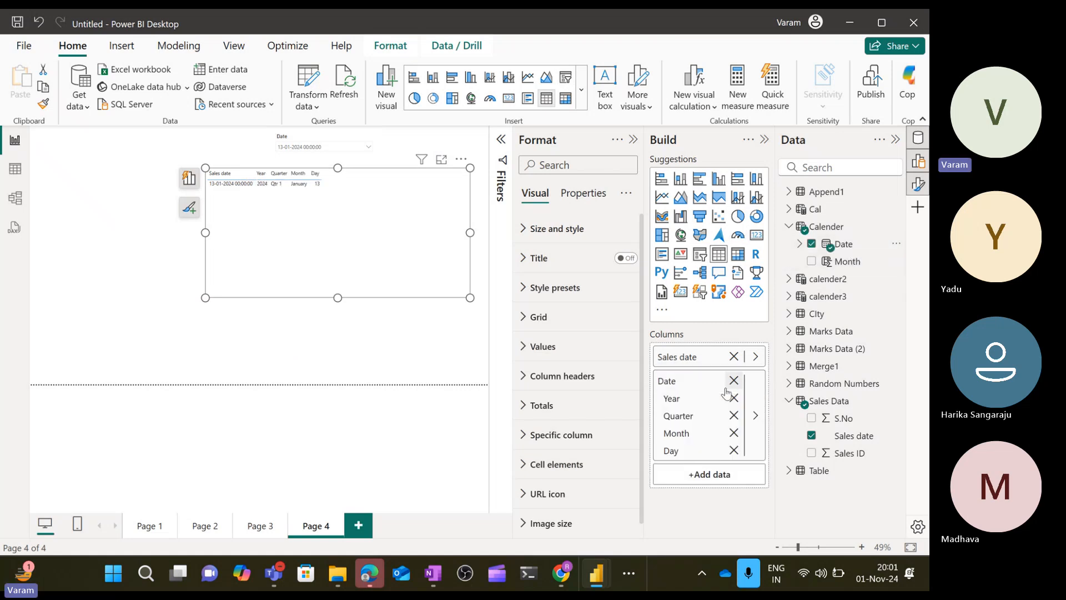
- Replace the slicer's Calender Date field with Sales date from Sales Data
{"action": "left_click", "coordinate": [337, 140]}
{"action": "left_click_drag", "start_coordinate": [843, 436], "coordinate": [717, 372]}
{"action": "left_click_drag", "start_coordinate": [841, 435], "coordinate": [715, 378]}
{"action": "left_click", "coordinate": [734, 356]}
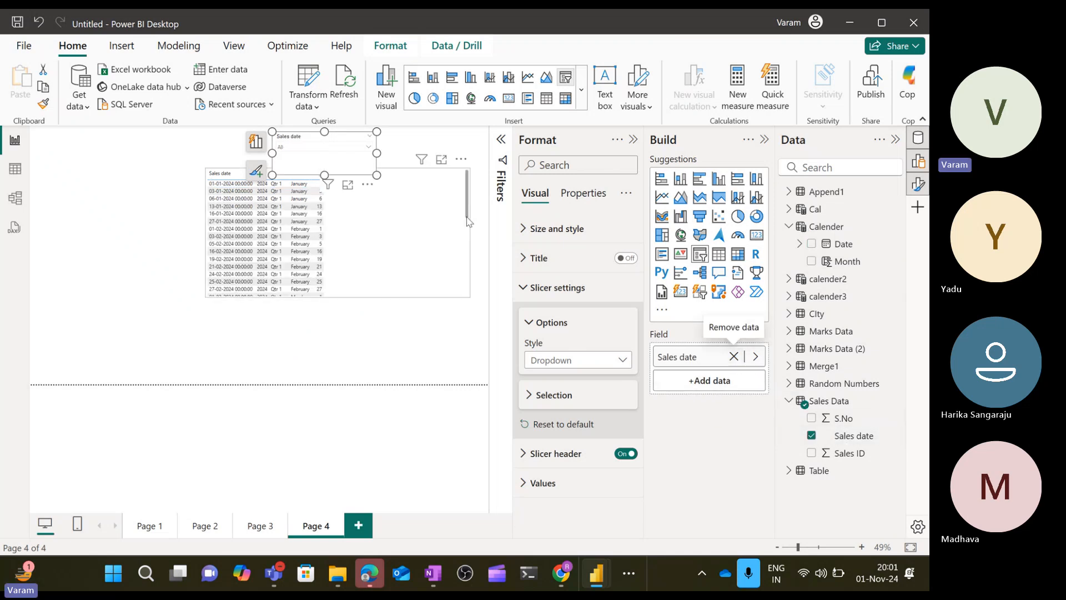
- Filter the table to 03-01-2024 with the Sales date slicer and examine its rows
{"action": "left_click", "coordinate": [367, 148]}
{"action": "left_click", "coordinate": [319, 167]}
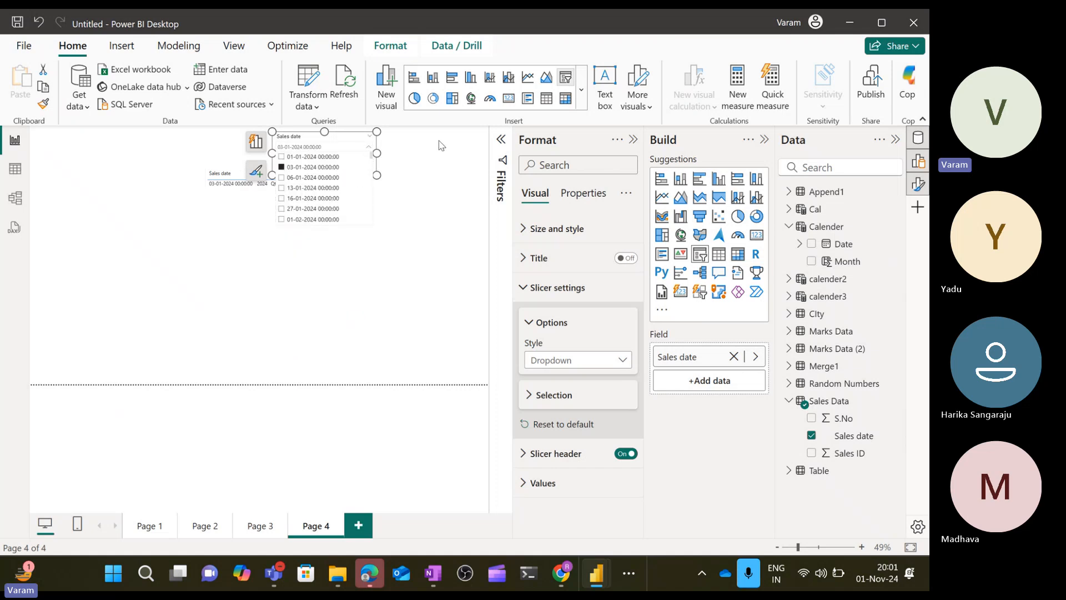
{"action": "left_click", "coordinate": [225, 177]}
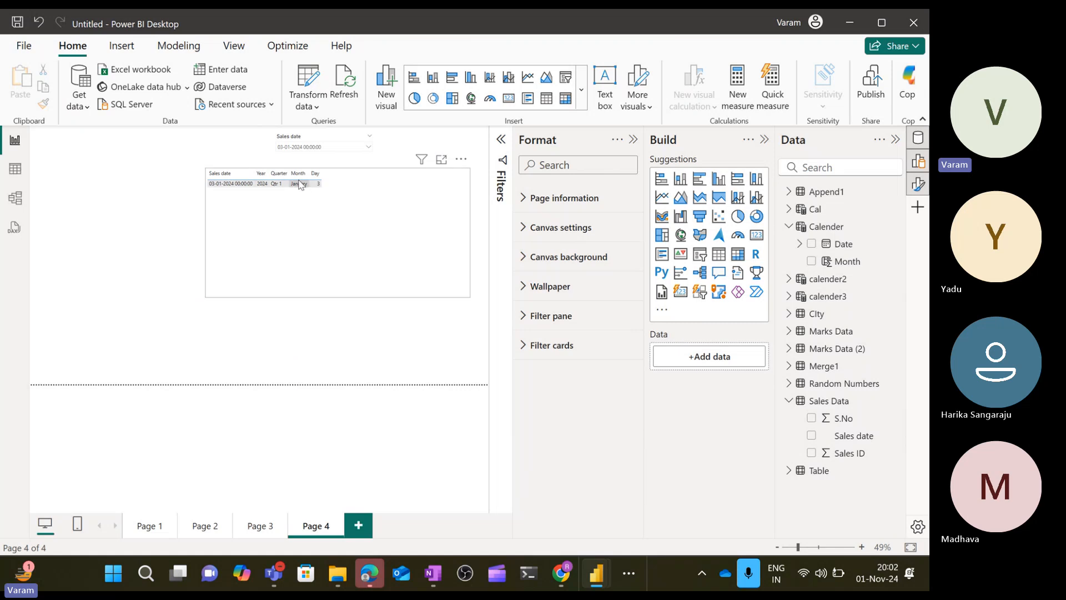
- Remove the Sales date column from the table visual and check the relationship's filter direction in the model view
{"action": "left_click", "coordinate": [270, 205]}
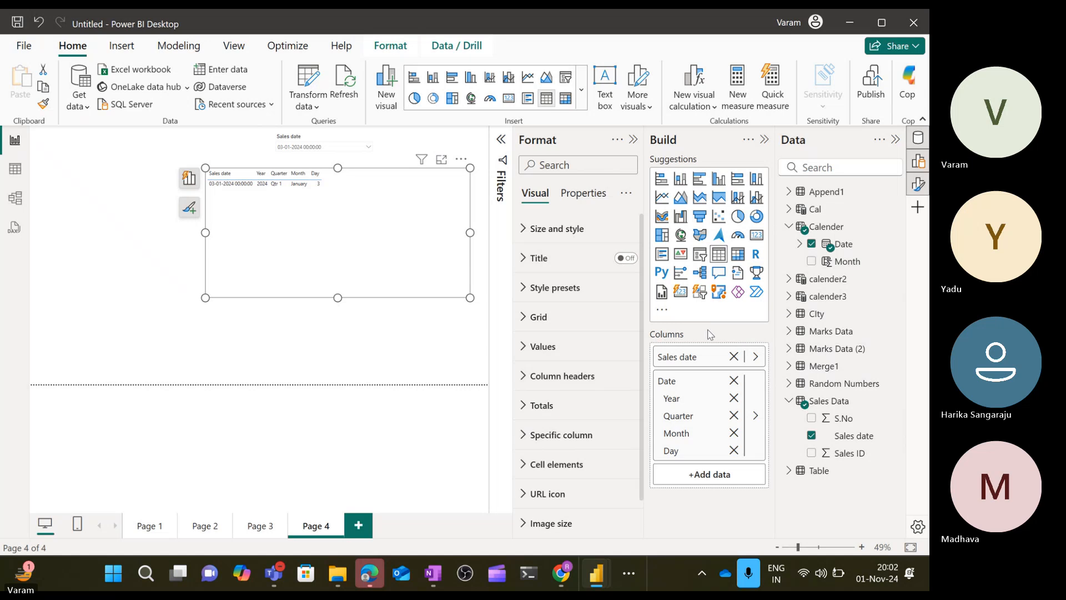
{"action": "left_click", "coordinate": [734, 358]}
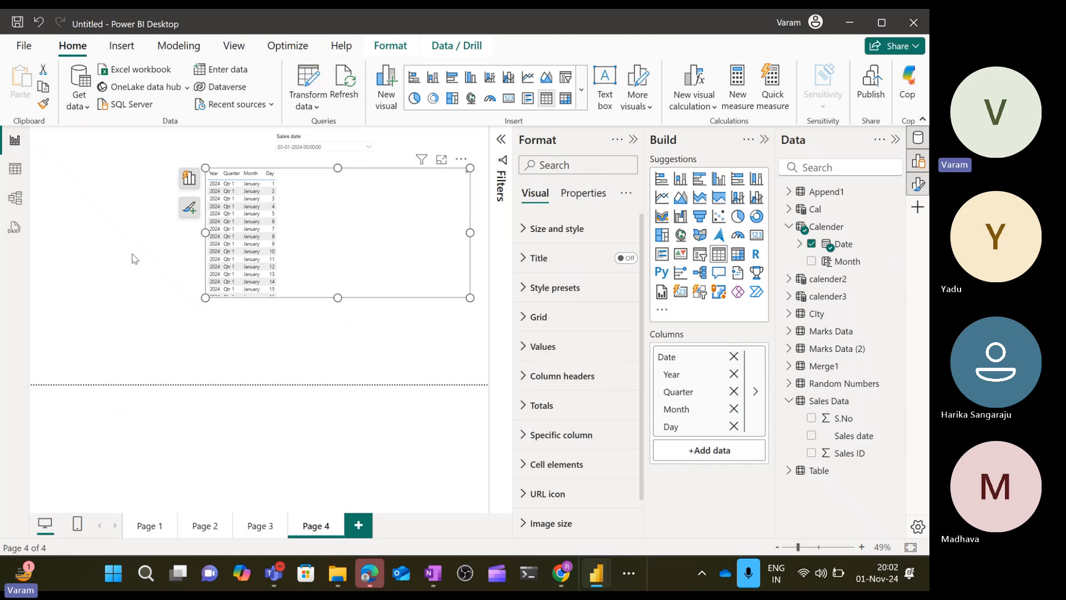
{"action": "left_click", "coordinate": [15, 198]}
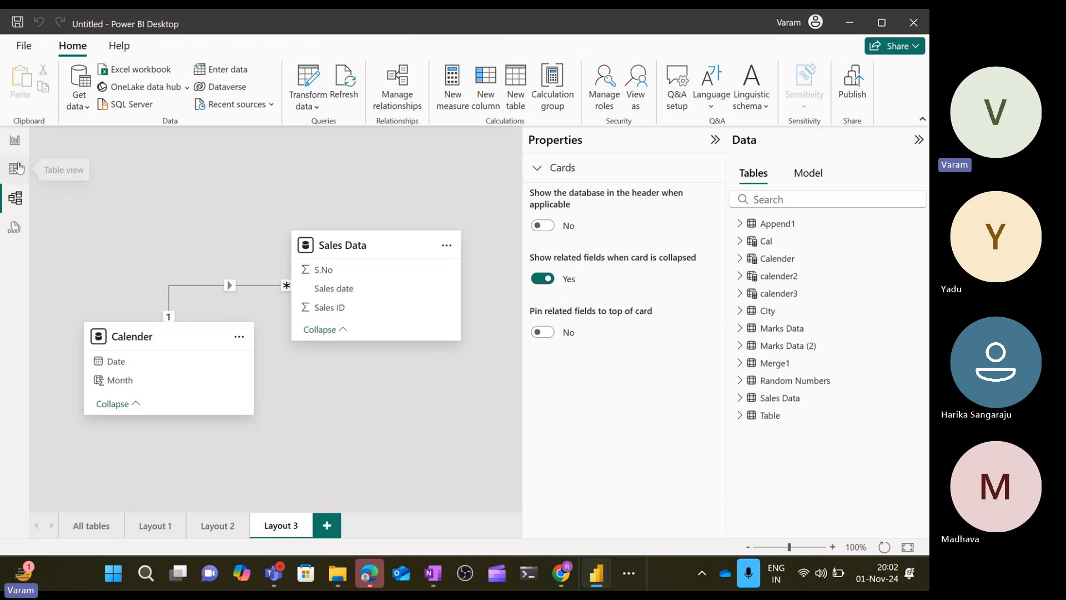
{"action": "left_click", "coordinate": [15, 140]}
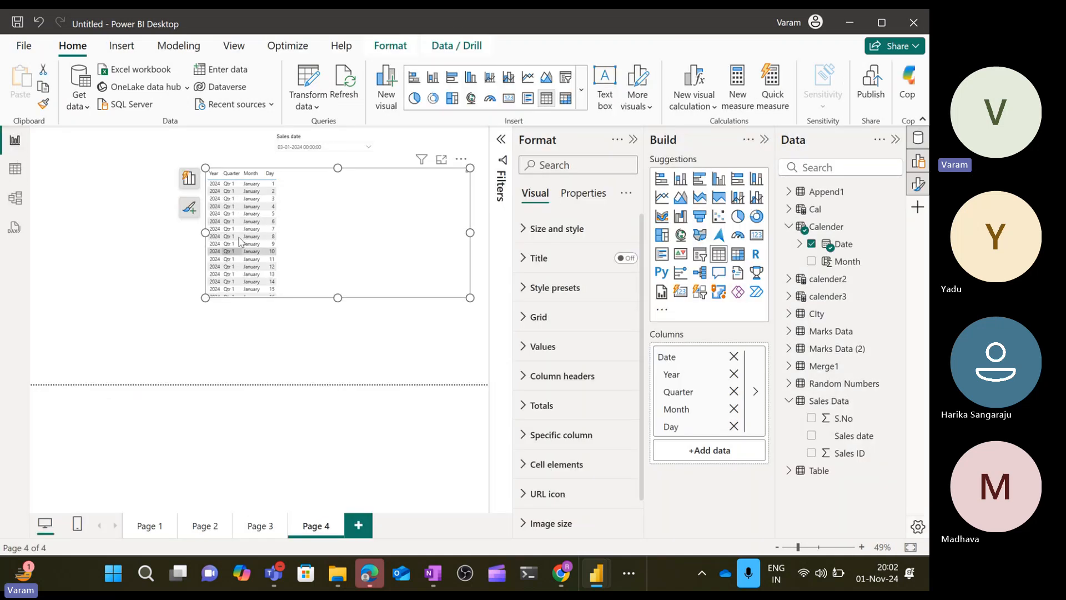
- Test the Sales date slicer on the Calender date table with 06-01, 13-01, 16-01, 27-01, 01-02 and 03-01-2024
{"action": "left_click", "coordinate": [312, 147]}
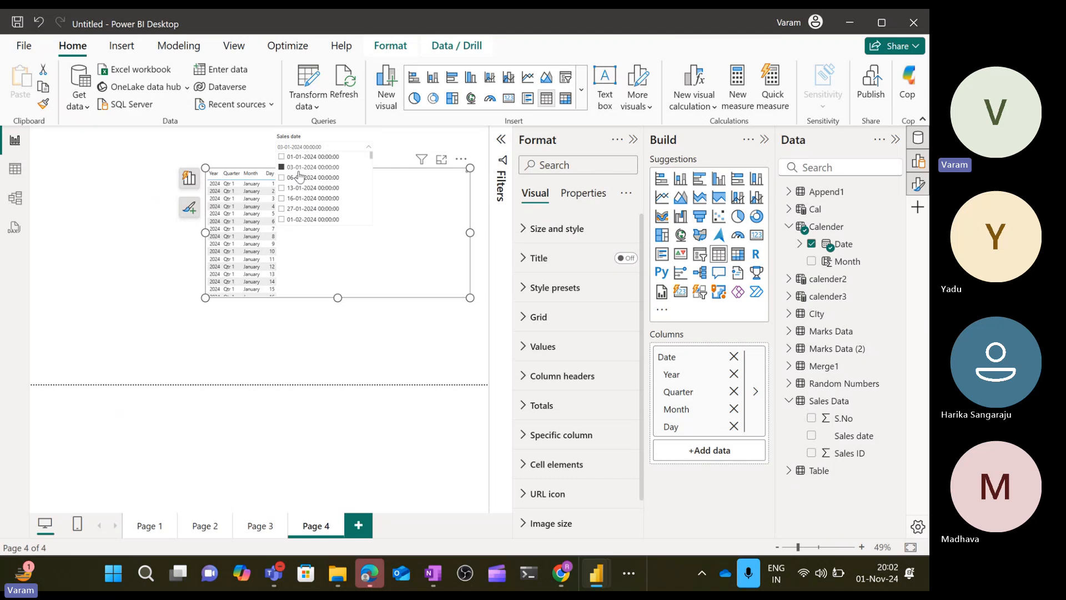
{"action": "left_click", "coordinate": [300, 177]}
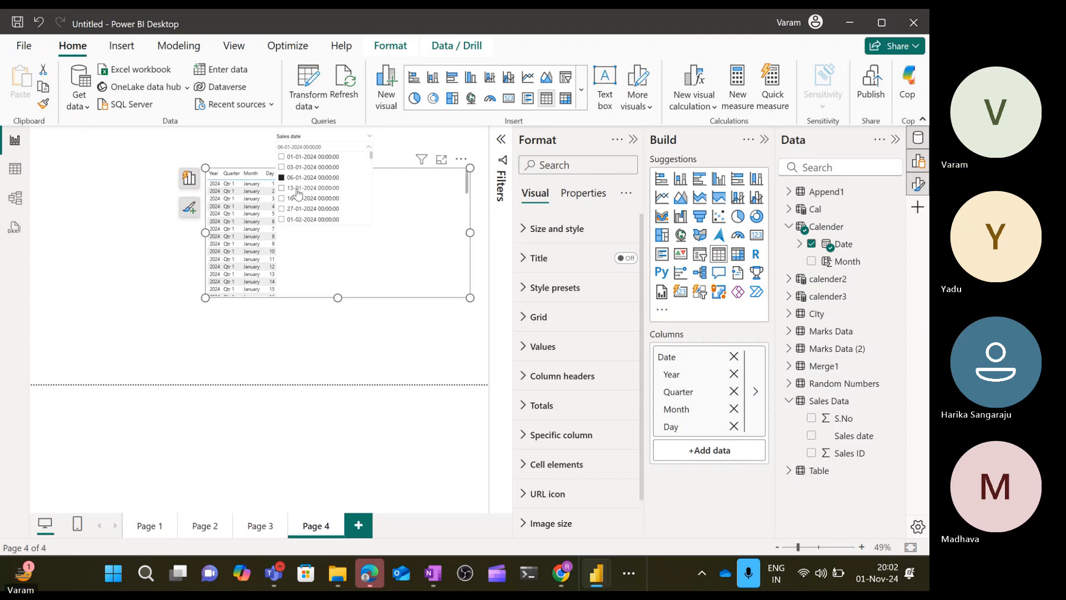
{"action": "left_click", "coordinate": [297, 188]}
{"action": "left_click", "coordinate": [295, 199]}
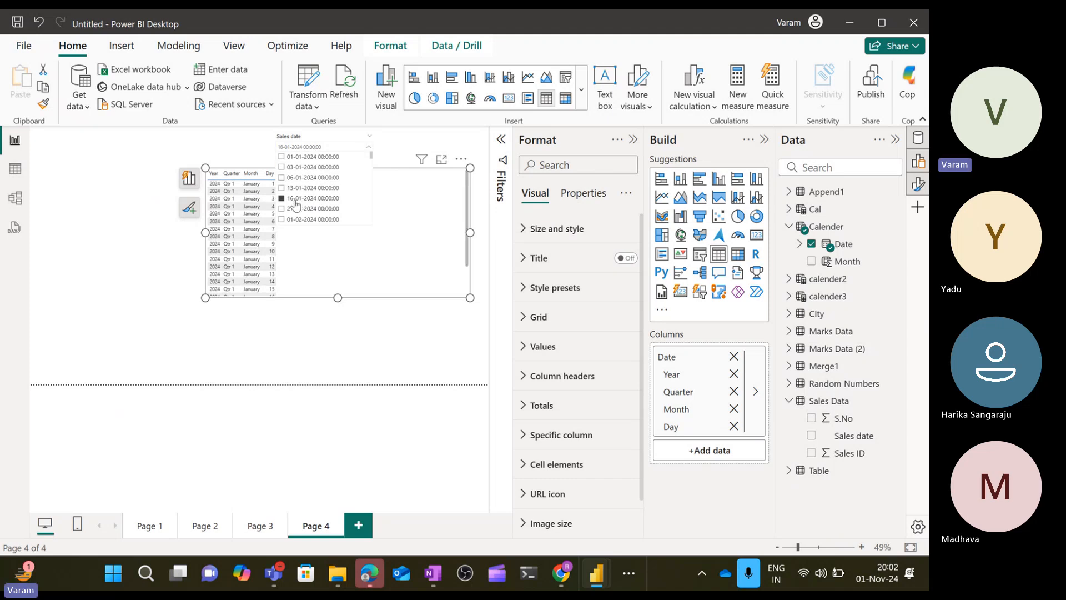
{"action": "left_click", "coordinate": [294, 210]}
{"action": "left_click", "coordinate": [299, 220]}
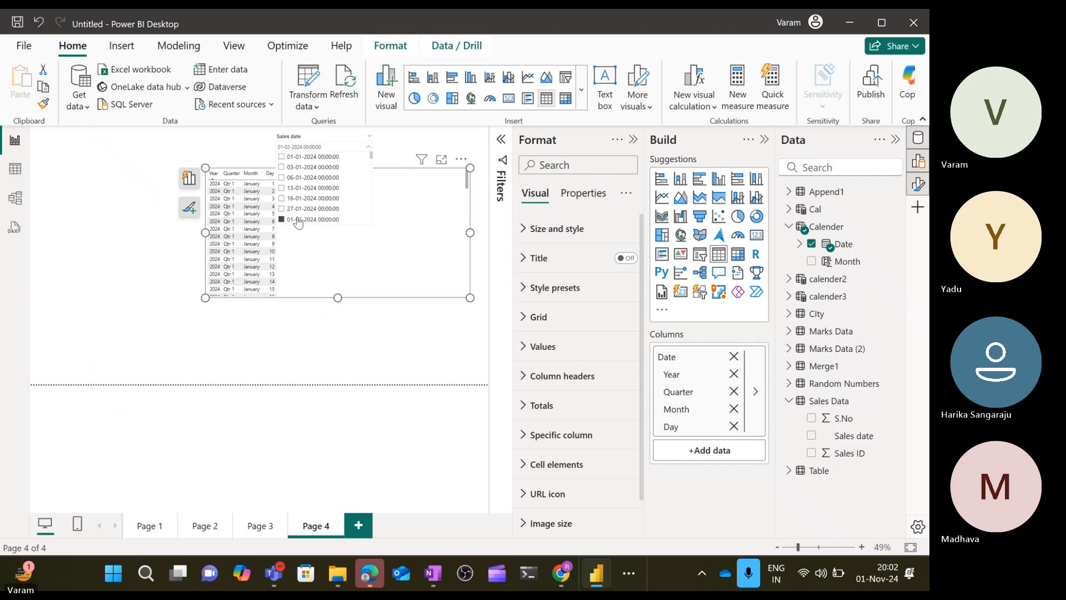
{"action": "left_click", "coordinate": [299, 167]}
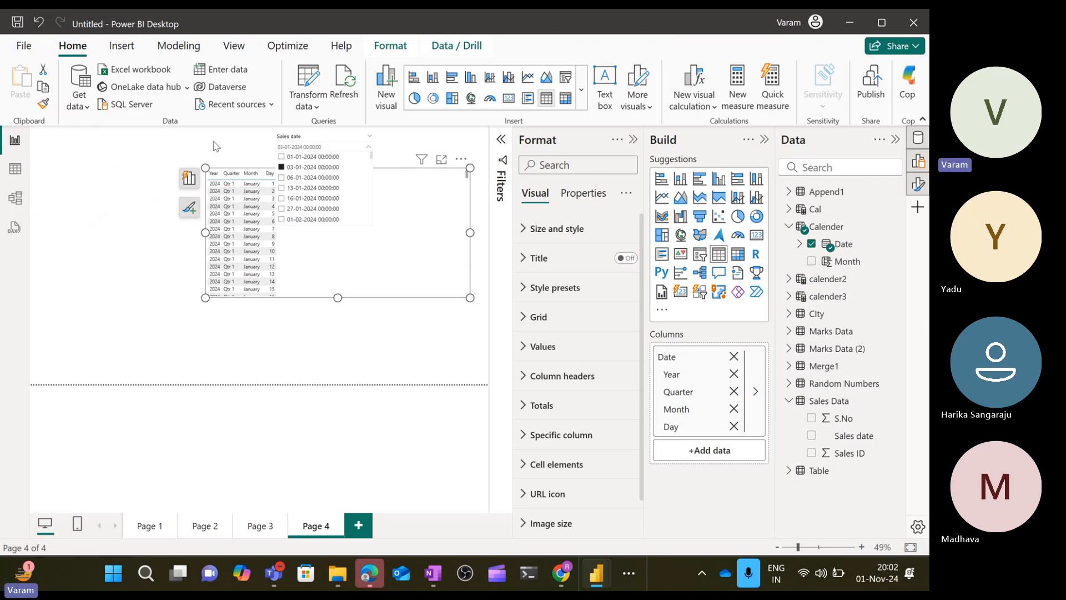
{"action": "left_click", "coordinate": [217, 146]}
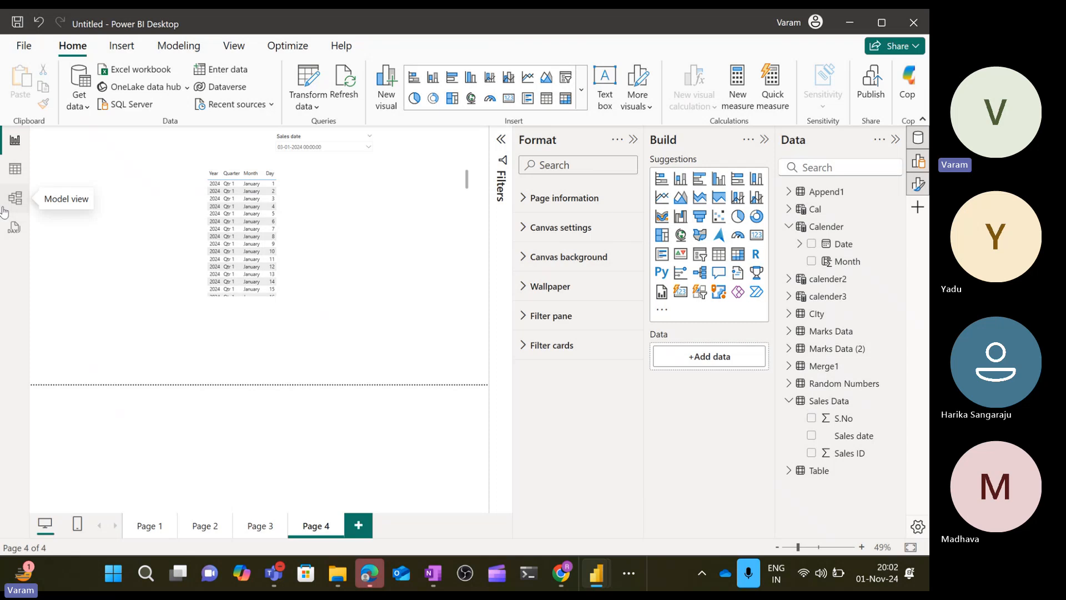
- Set the cross-filter direction of the relationship between Calender and Sales Data to Both and save it
{"action": "left_click", "coordinate": [4, 208]}
{"action": "right_click", "coordinate": [235, 286]}
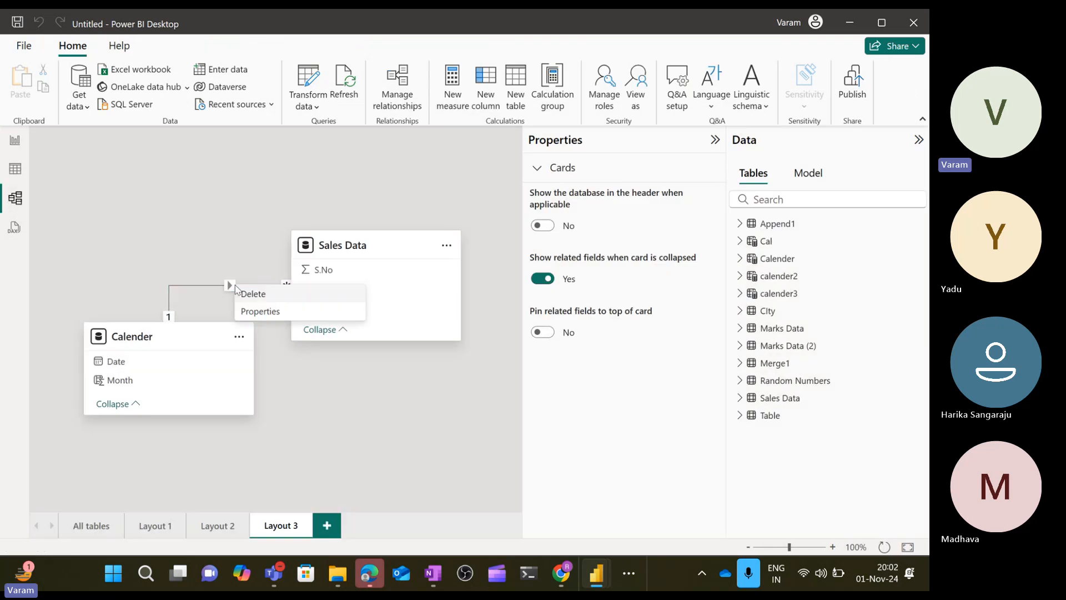
{"action": "left_click", "coordinate": [261, 311]}
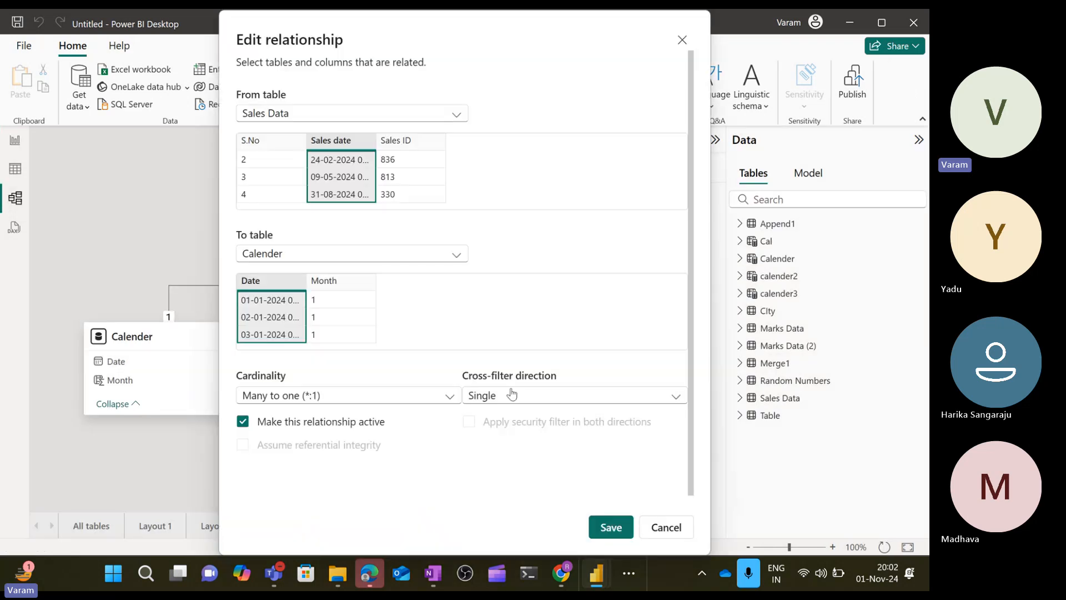
{"action": "left_click", "coordinate": [514, 396]}
{"action": "left_click", "coordinate": [501, 432]}
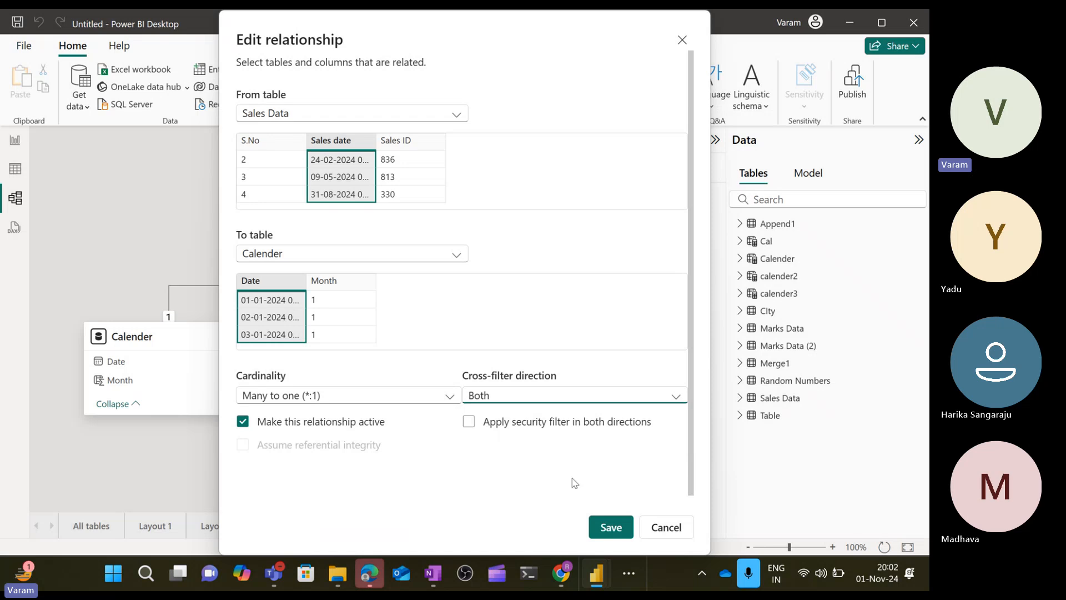
{"action": "left_click", "coordinate": [617, 527]}
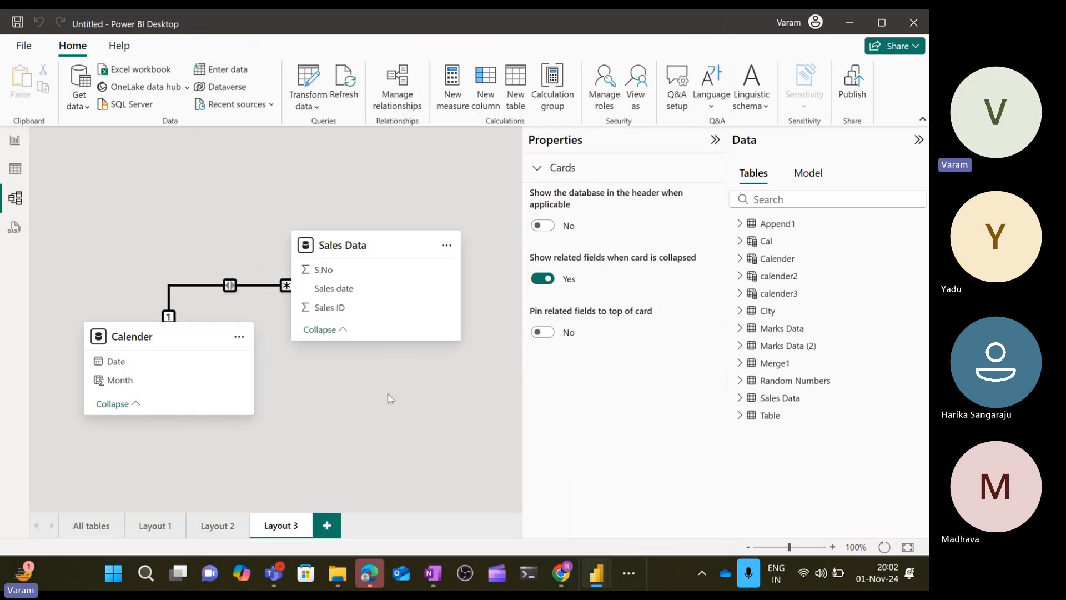
{"action": "left_click", "coordinate": [222, 258]}
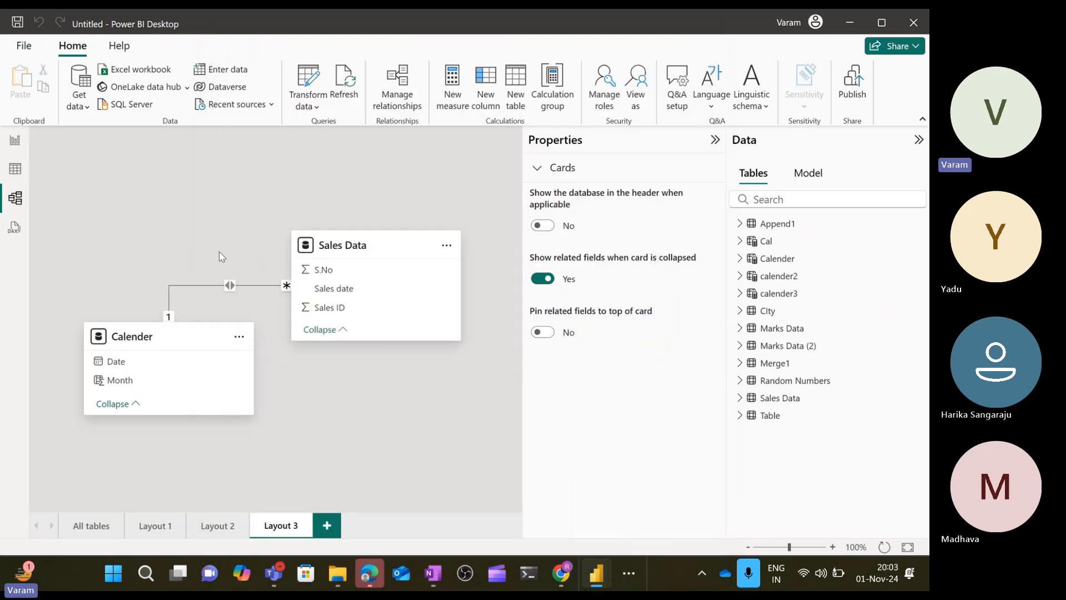
- Test the Sales date slicer on the report page's Calender date table with 06-01-2024 and 01-01-2024
{"action": "left_click", "coordinate": [15, 146]}
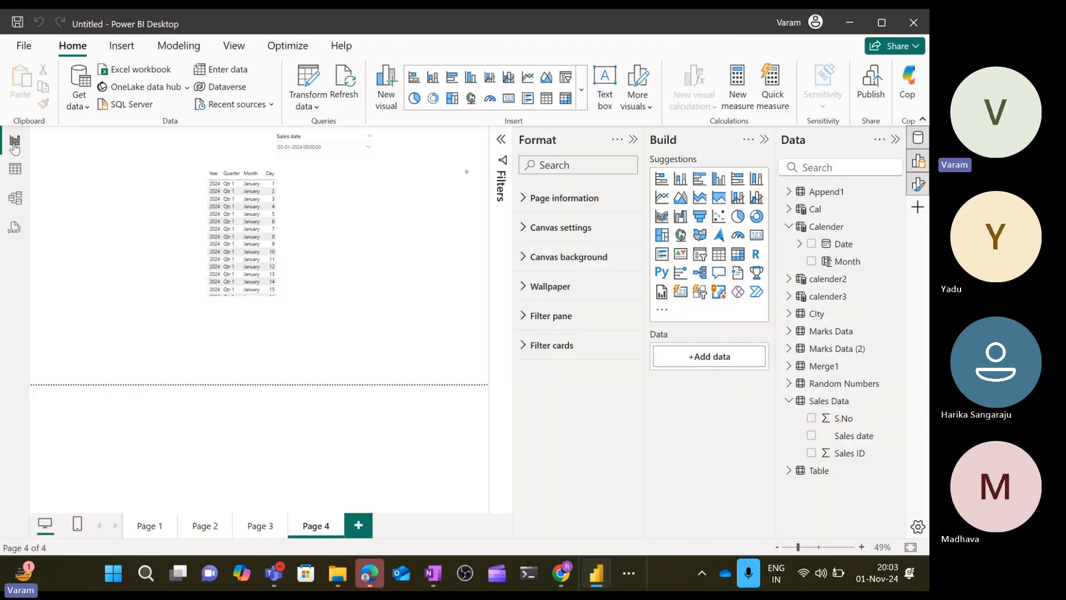
{"action": "left_click", "coordinate": [316, 150]}
{"action": "left_click", "coordinate": [298, 178]}
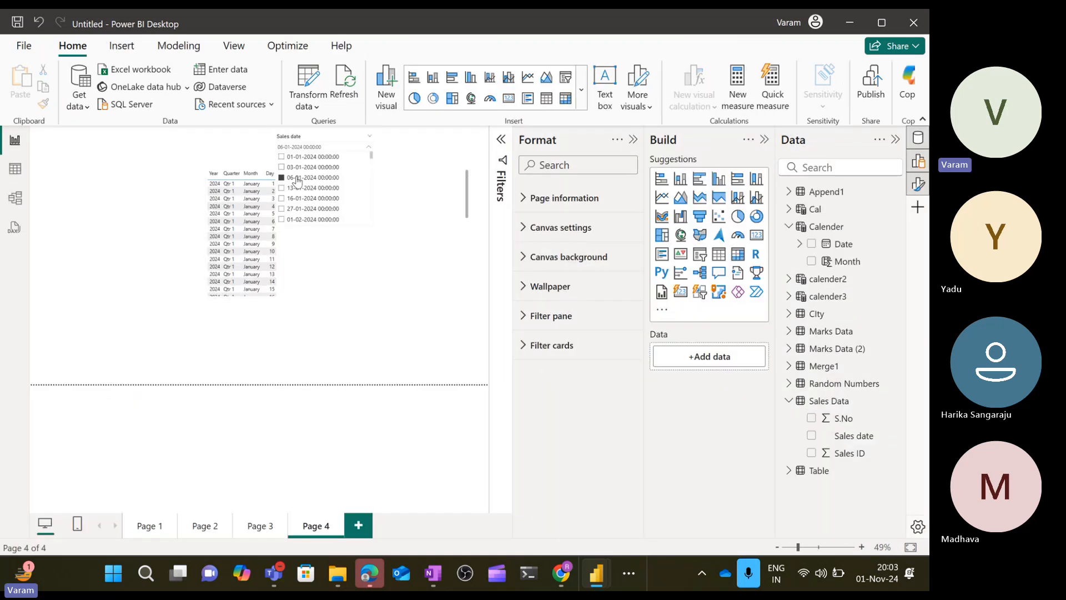
{"action": "left_click", "coordinate": [299, 158]}
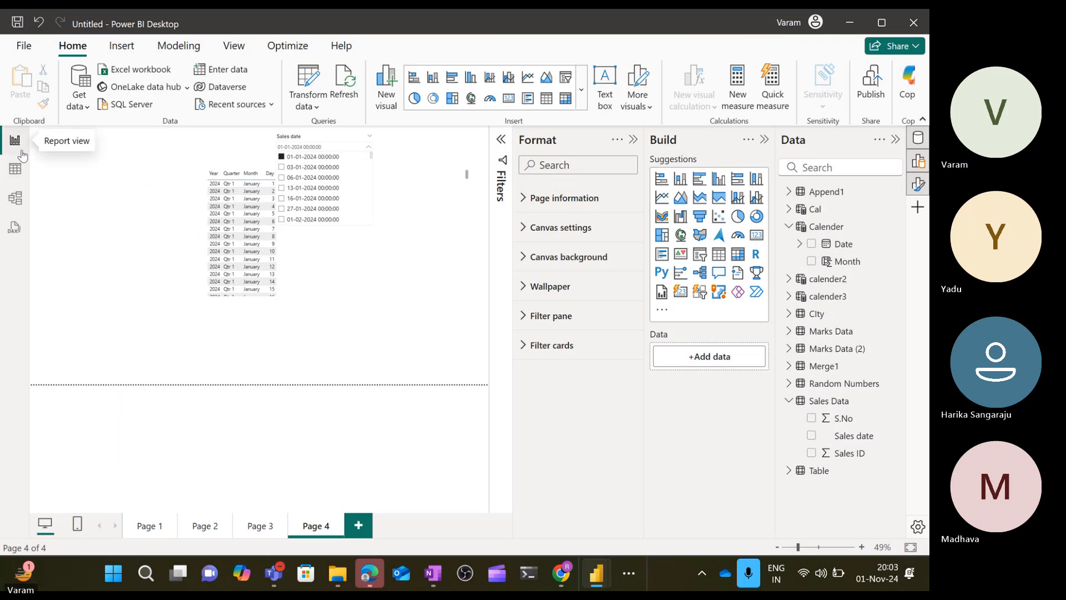
{"action": "left_click", "coordinate": [355, 274]}
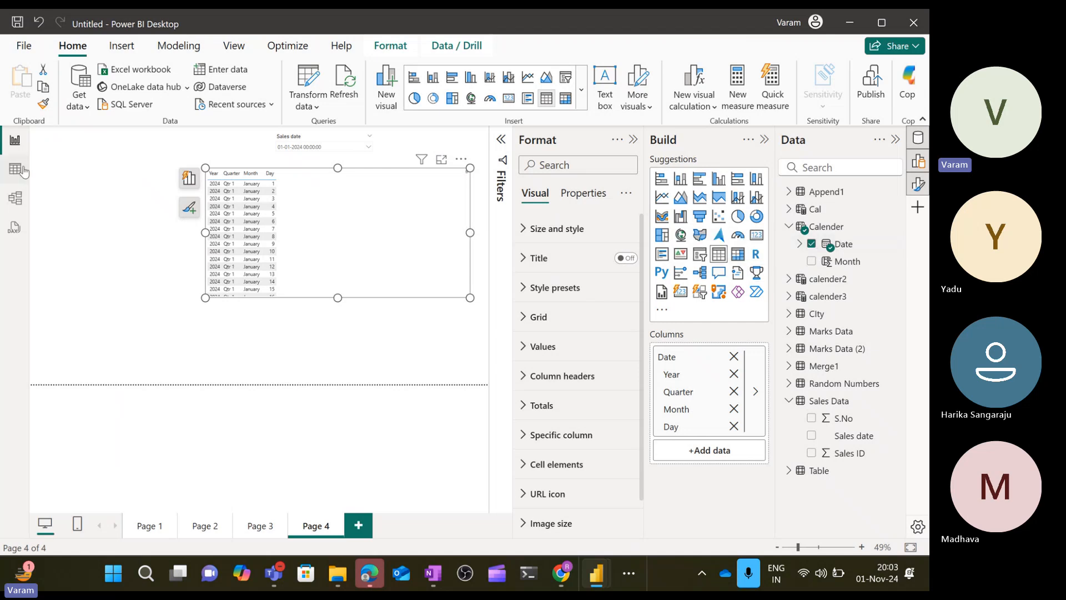
- Try to change the cardinality of the Sales Data to Calender relationship to One to many (1:*), then cancel the edit
{"action": "left_click", "coordinate": [15, 169]}
{"action": "left_click", "coordinate": [15, 198]}
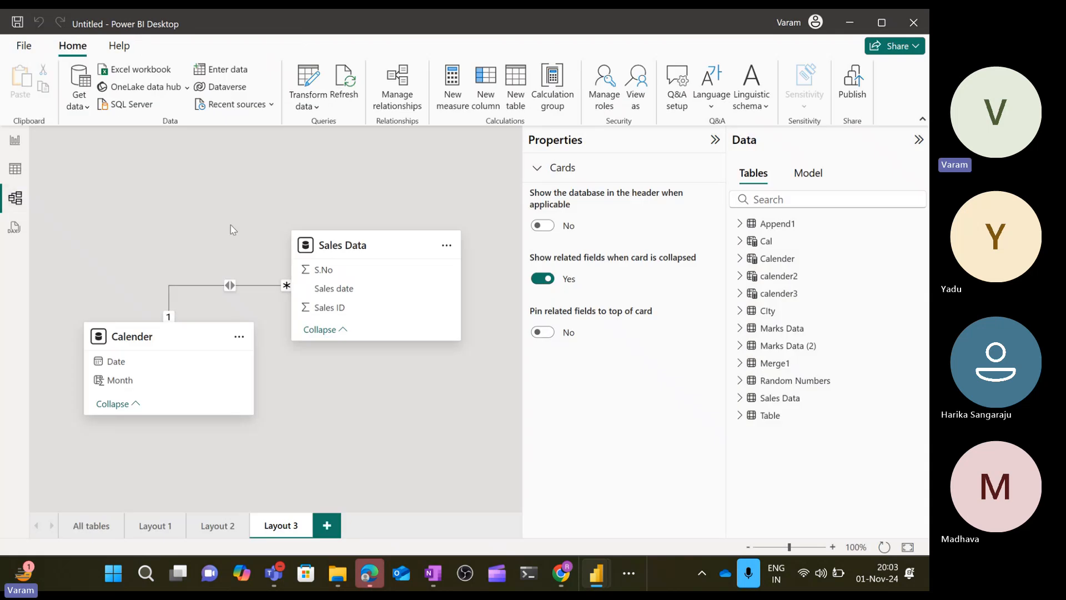
{"action": "right_click", "coordinate": [230, 285]}
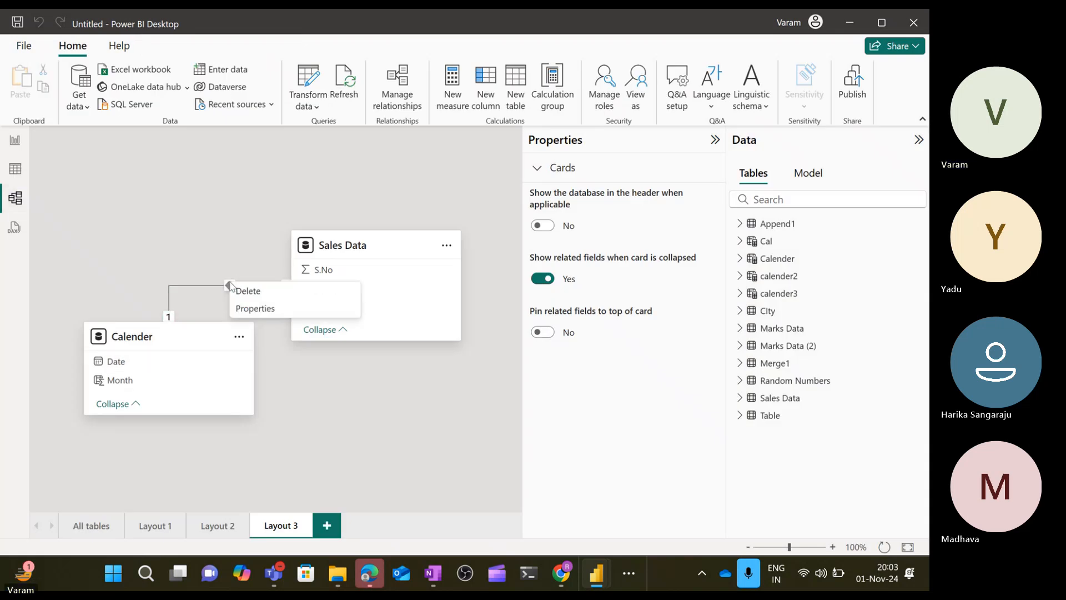
{"action": "left_click", "coordinate": [267, 311]}
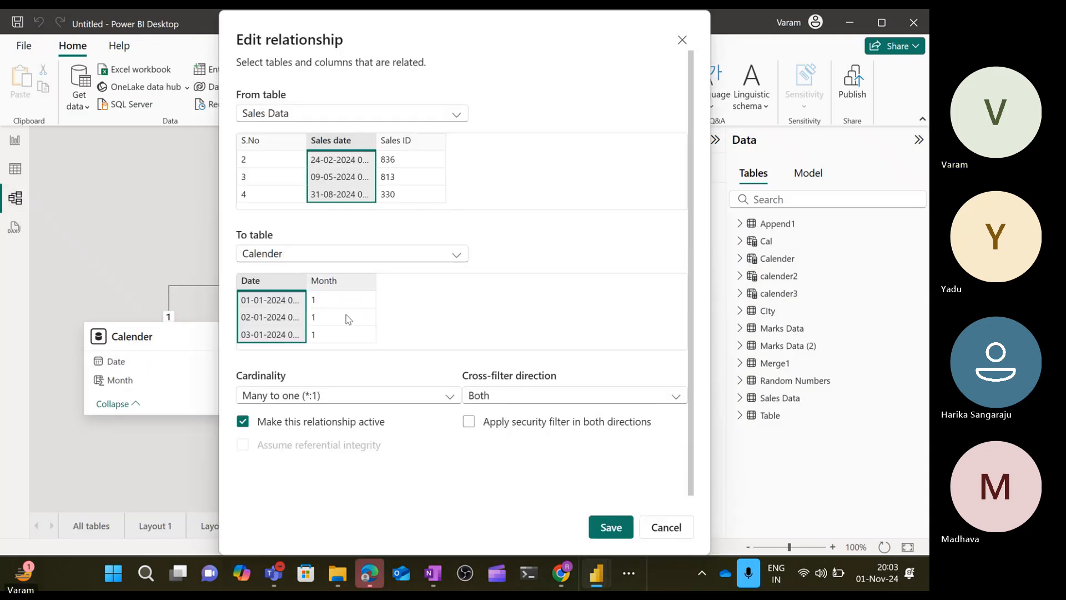
{"action": "left_click", "coordinate": [351, 396]}
{"action": "left_click", "coordinate": [320, 449]}
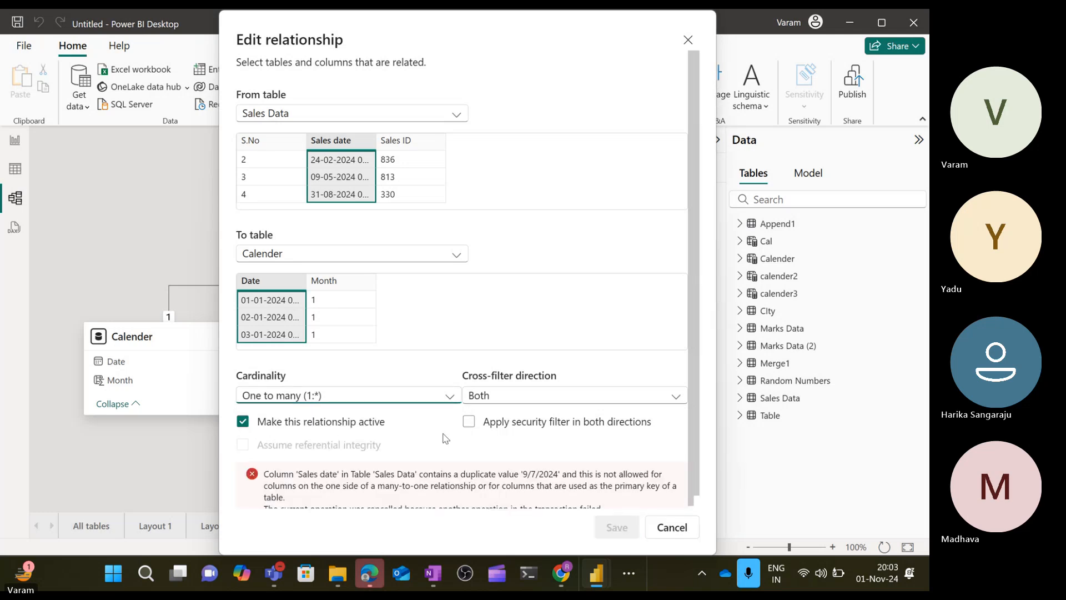
{"action": "scroll", "coordinate": [444, 438], "scroll_direction": "down", "scroll_amount": 1}
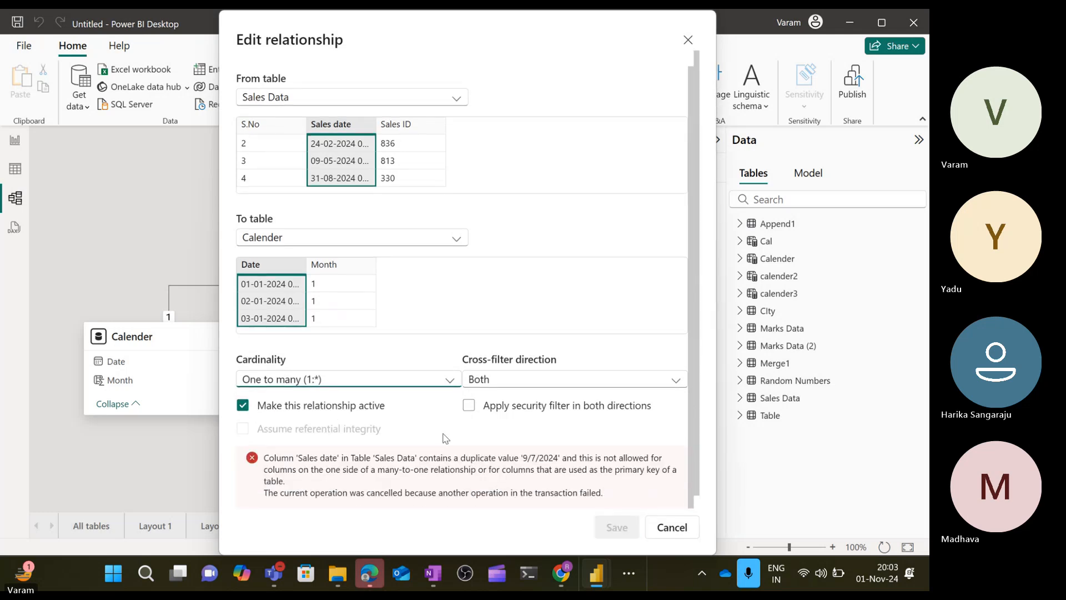
{"action": "left_click", "coordinate": [518, 460]}
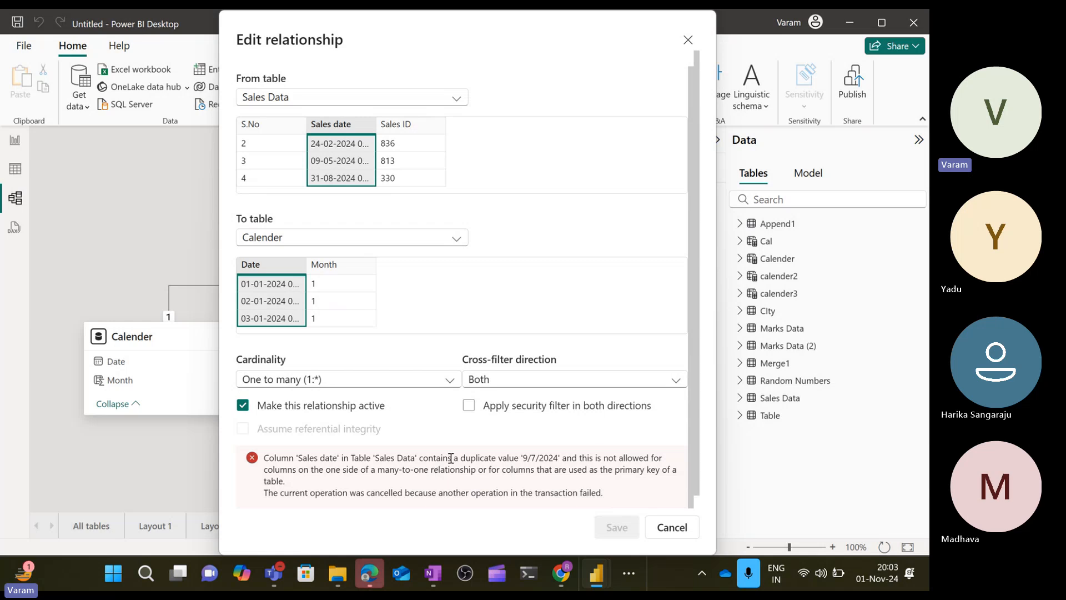
{"action": "scroll", "coordinate": [459, 454], "scroll_direction": "down", "scroll_amount": 1}
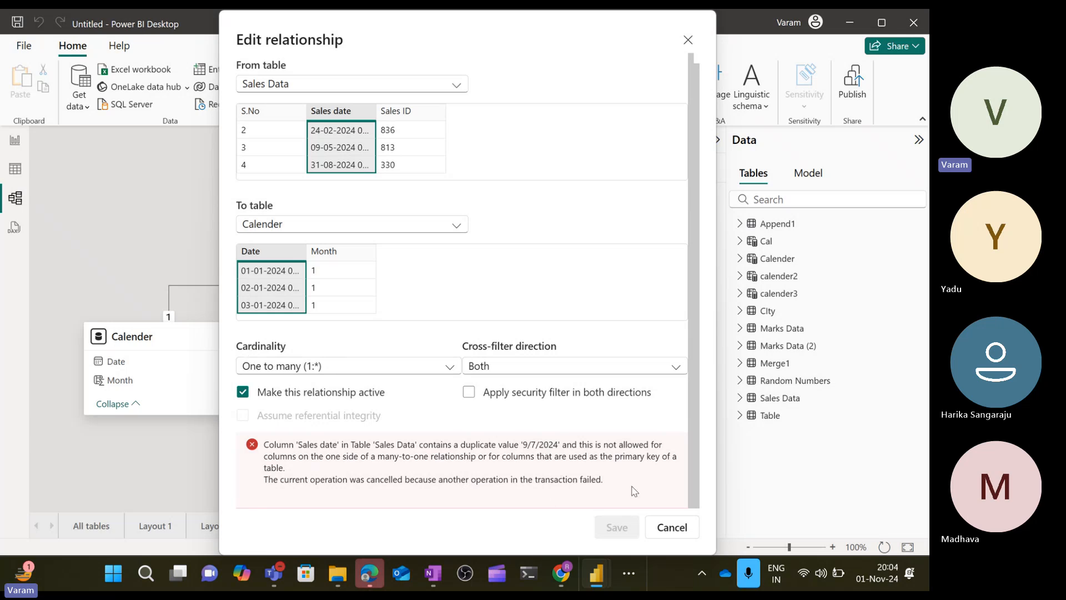
{"action": "left_click", "coordinate": [672, 527]}
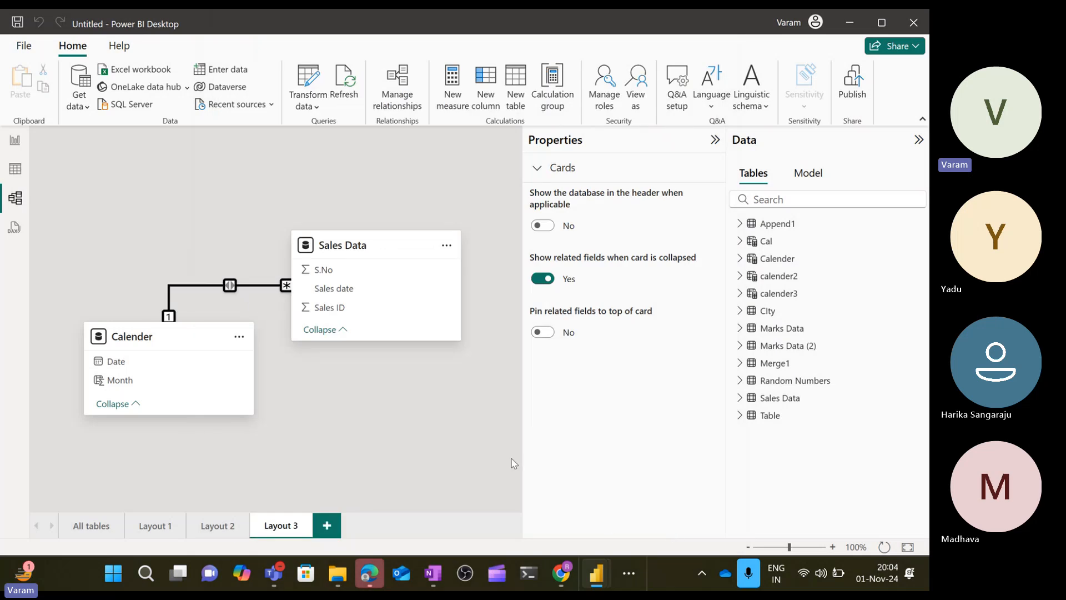
{"action": "left_click", "coordinate": [14, 143]}
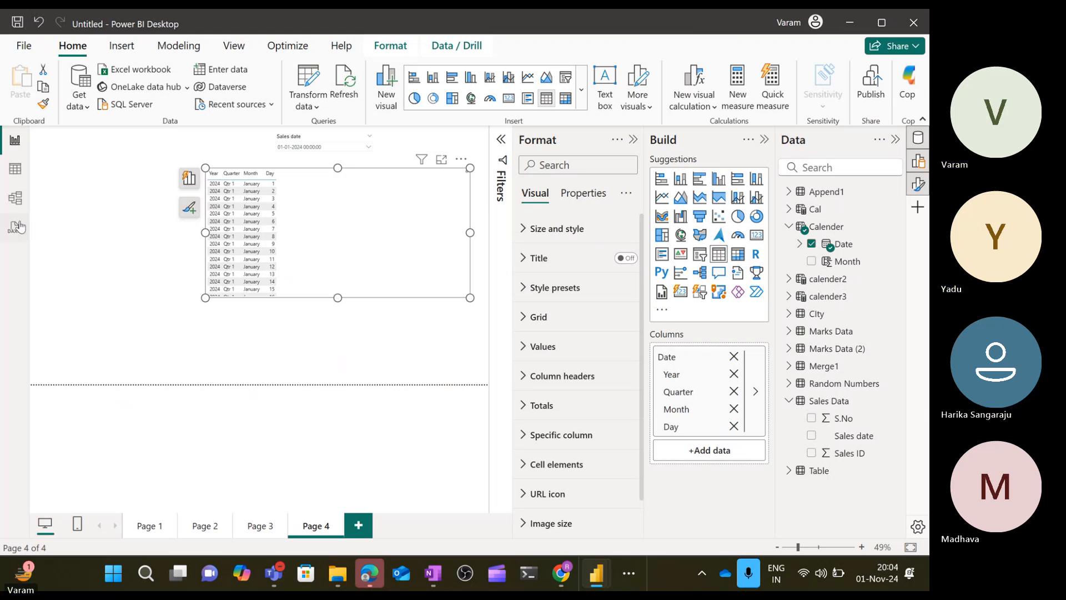
{"action": "left_click", "coordinate": [15, 200]}
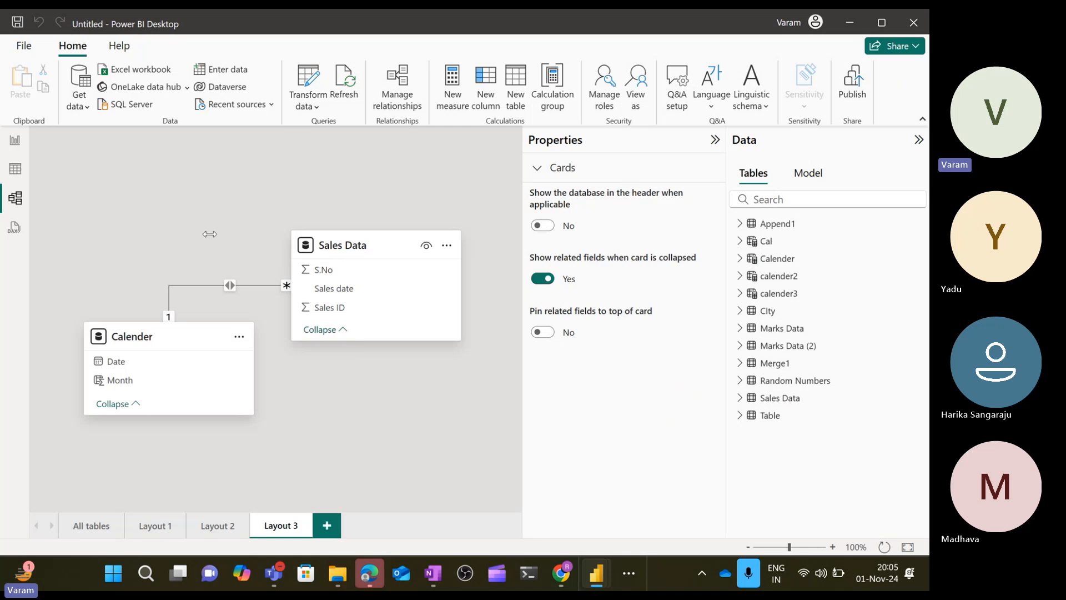
{"action": "left_click", "coordinate": [15, 140]}
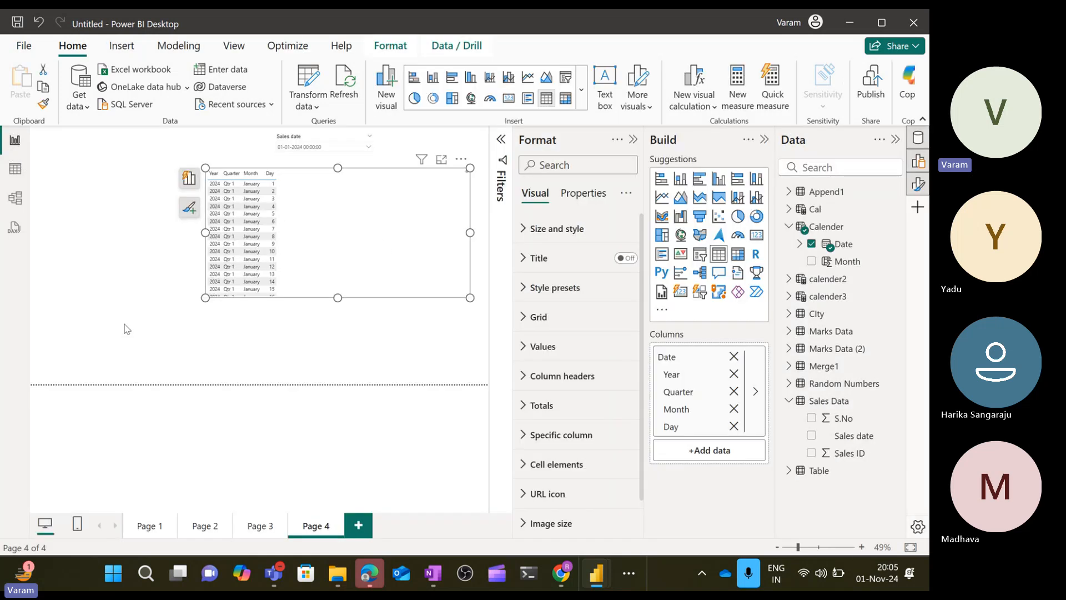
{"action": "left_click", "coordinate": [124, 327]}
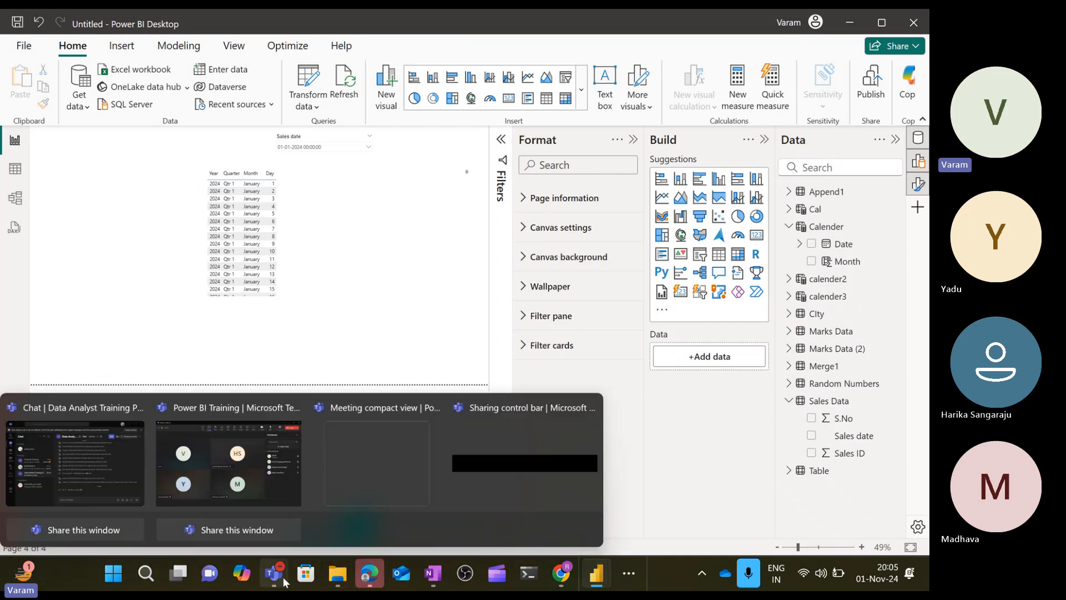
{"action": "mouse_move", "coordinate": [599, 579]}
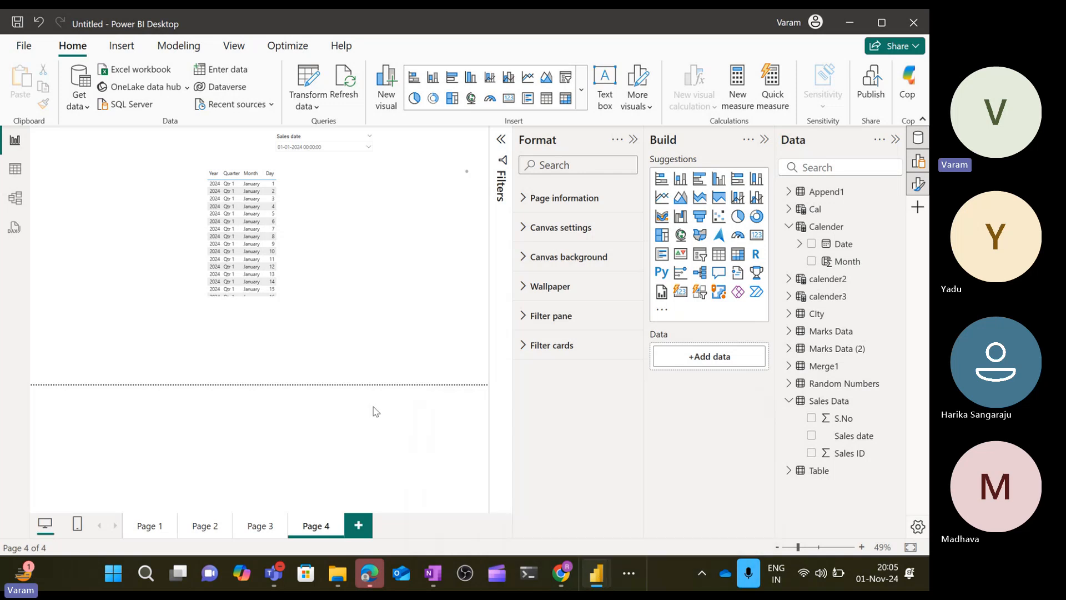
{"action": "left_click", "coordinate": [418, 291]}
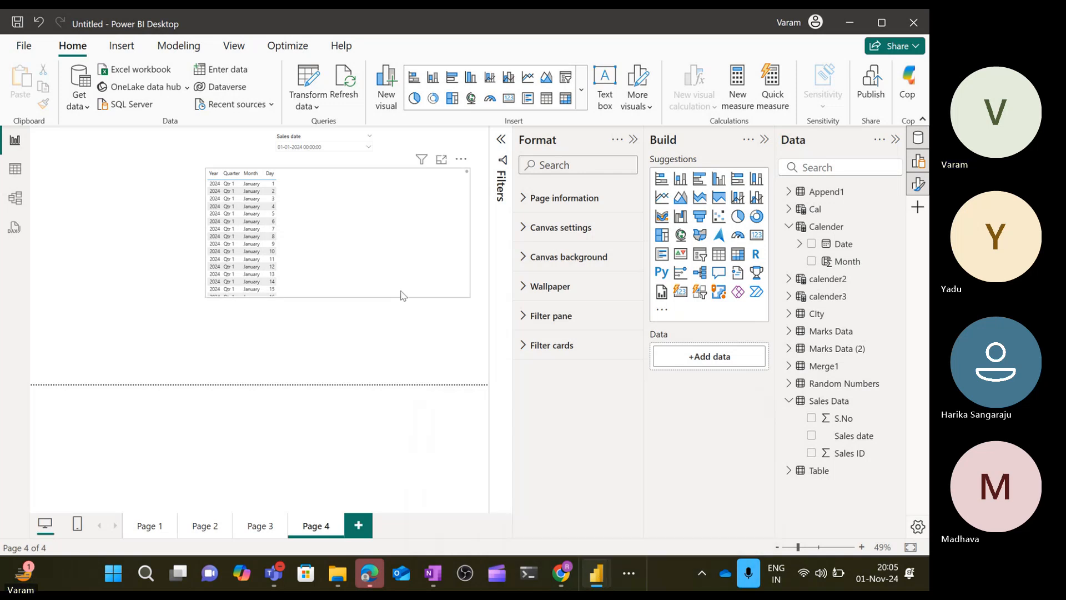
- Make the relationship between Calender Date and Sales date inactive and save it
{"action": "left_click", "coordinate": [15, 200]}
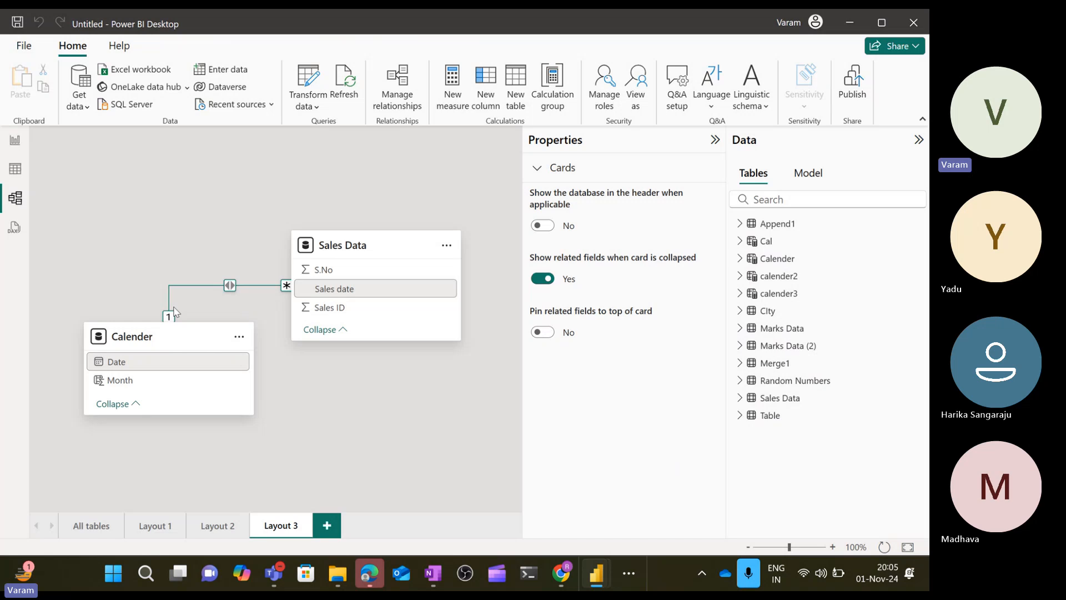
{"action": "right_click", "coordinate": [201, 286]}
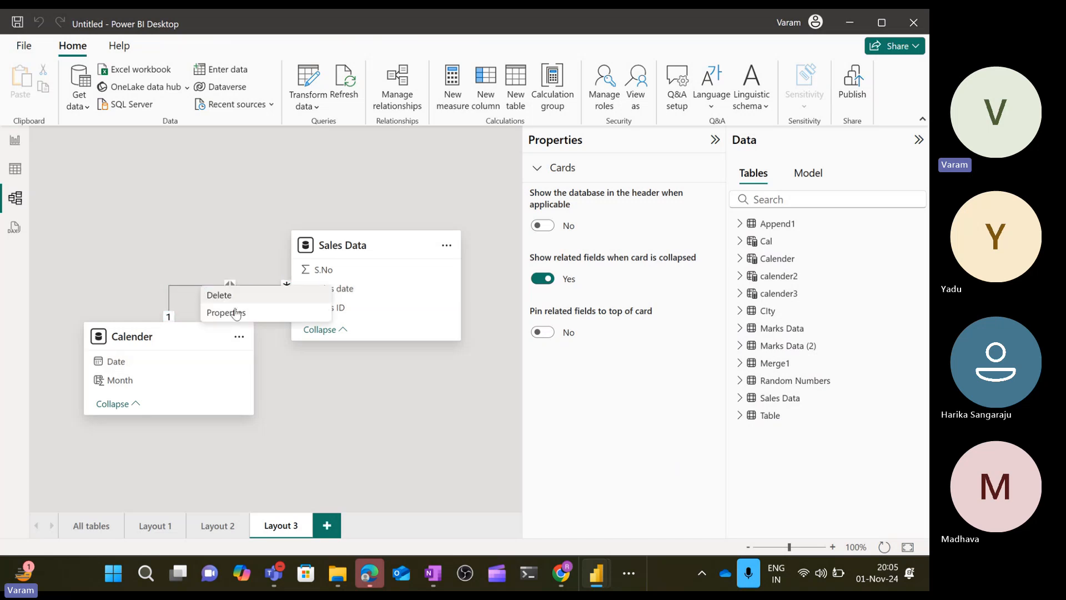
{"action": "left_click", "coordinate": [239, 314]}
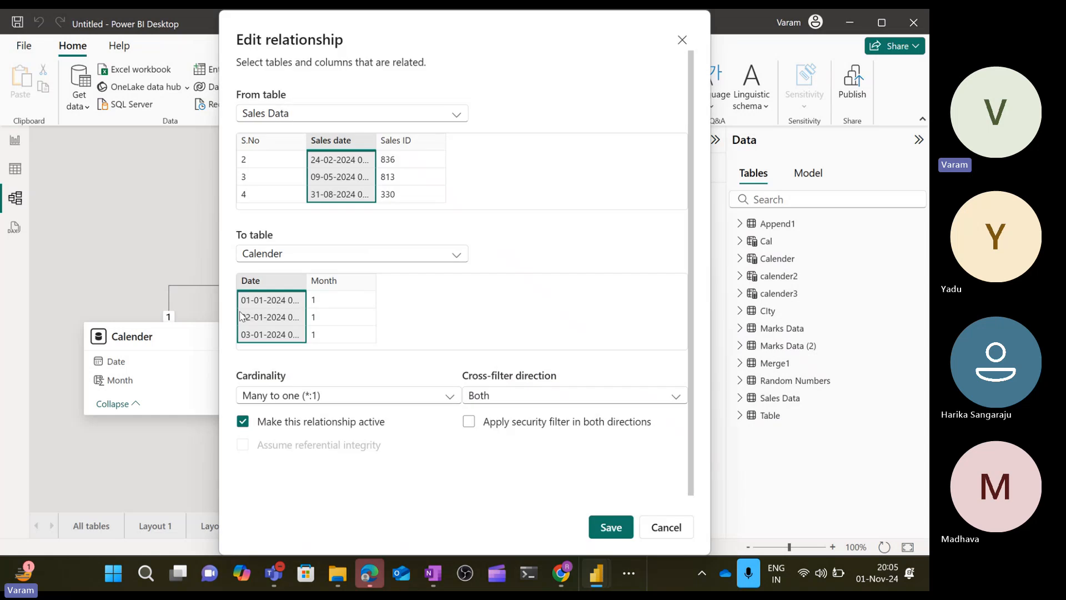
{"action": "left_click", "coordinate": [243, 421]}
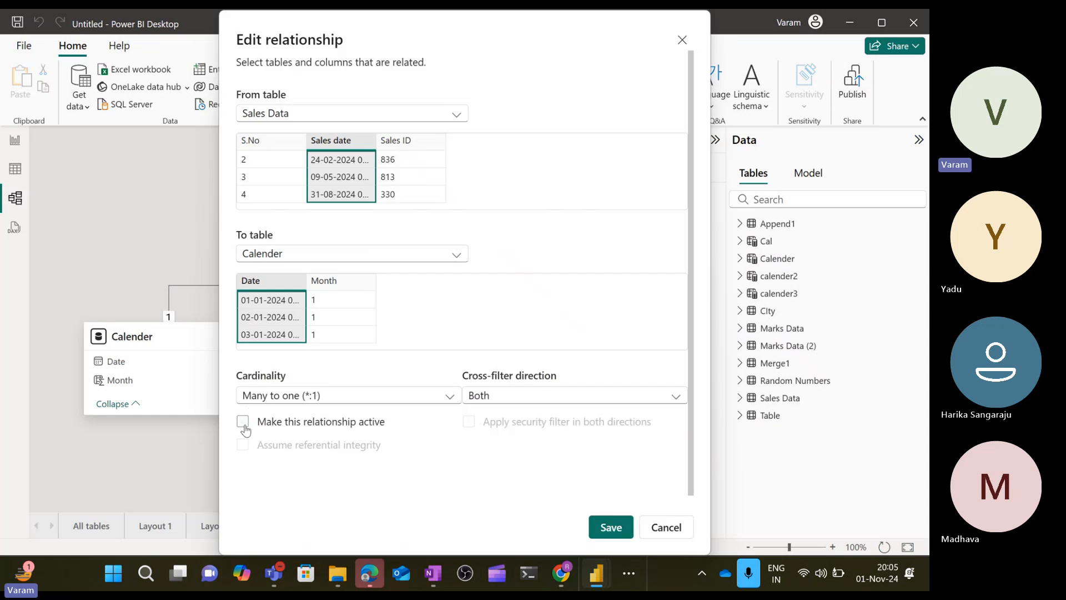
{"action": "left_click", "coordinate": [609, 531]}
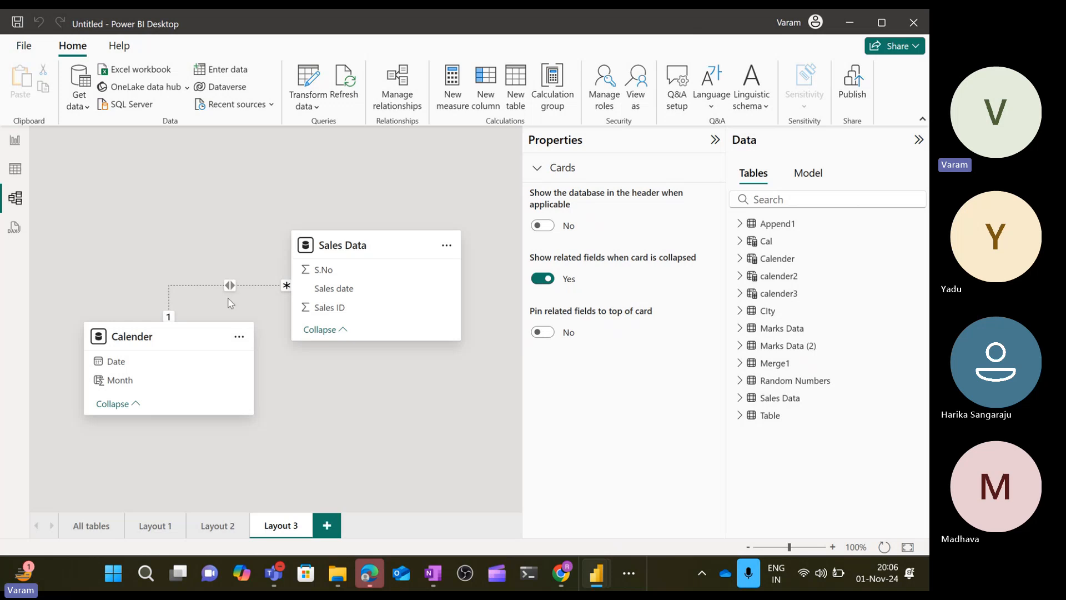
- Reactivate the relationship between Calender Date and Sales date, keeping Many to one cardinality, and save it
{"action": "right_click", "coordinate": [207, 285]}
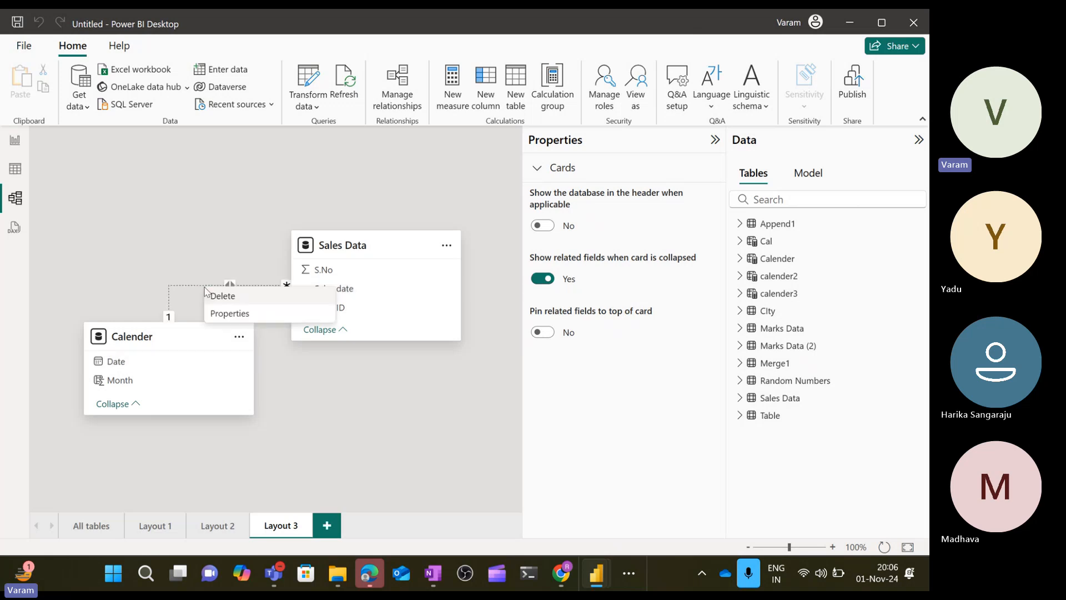
{"action": "left_click", "coordinate": [247, 313]}
{"action": "left_click", "coordinate": [324, 395]}
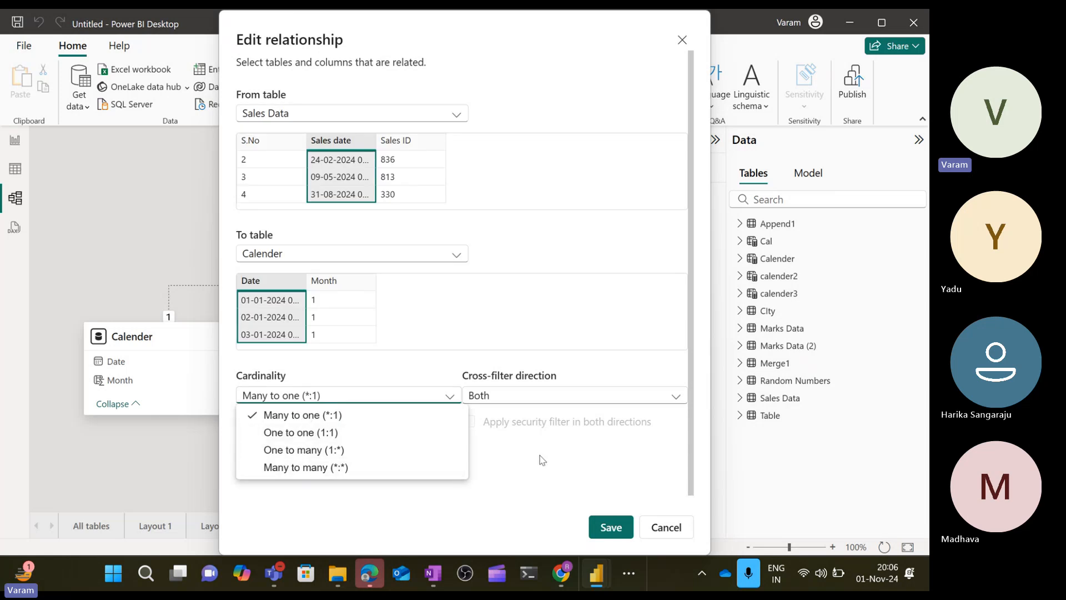
{"action": "left_click", "coordinate": [521, 459]}
{"action": "left_click", "coordinate": [243, 421]}
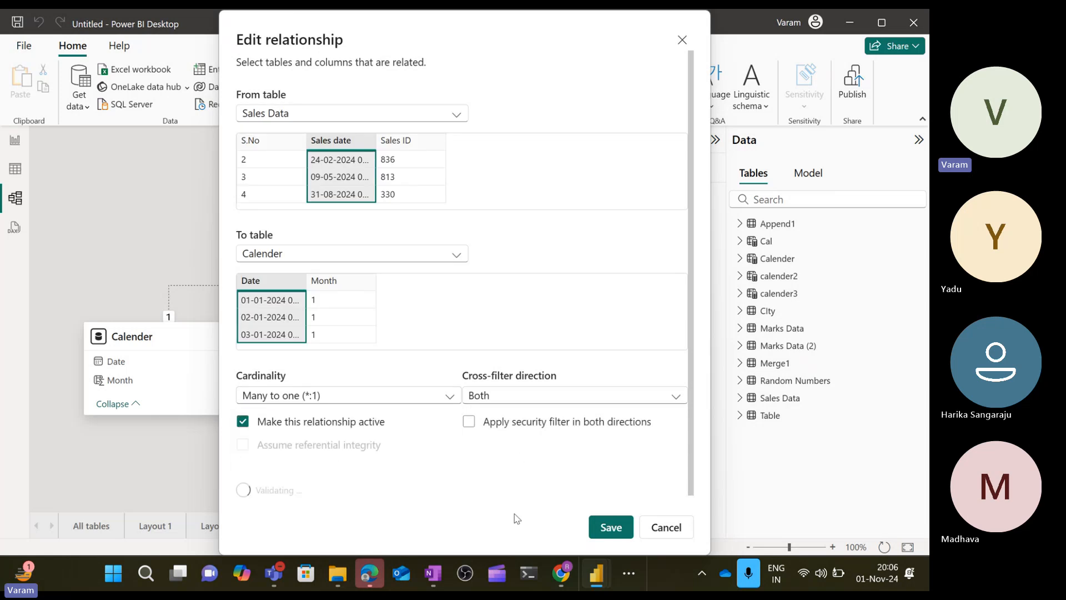
{"action": "left_click", "coordinate": [611, 527]}
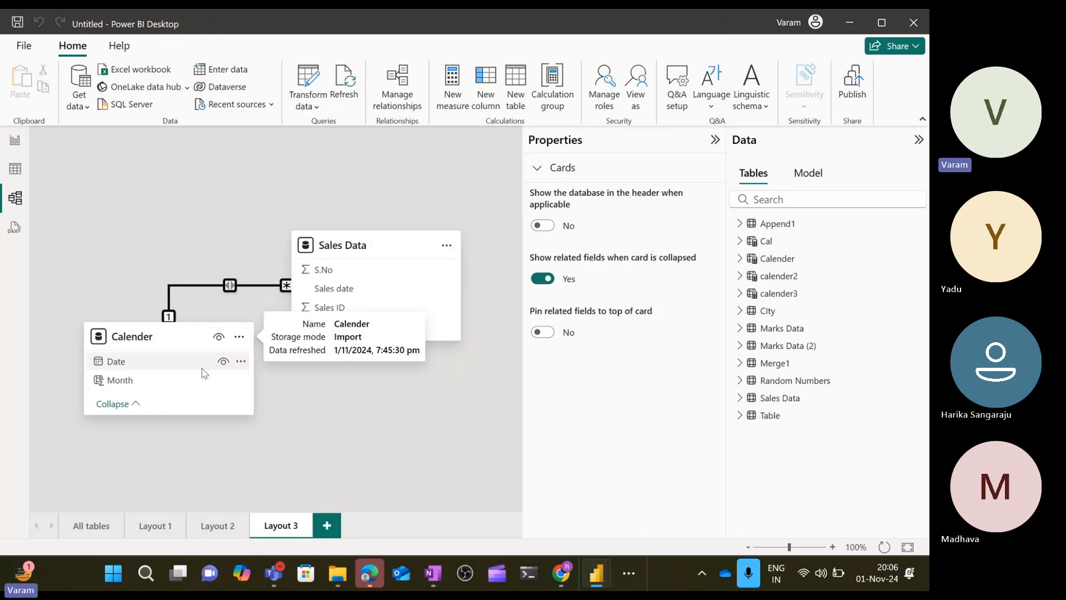
- Create a second relationship from Calender Month to Sales Data S.No, active, Many to one (*:1), with Single cross-filter direction
{"action": "left_click_drag", "start_coordinate": [172, 381], "coordinate": [358, 273]}
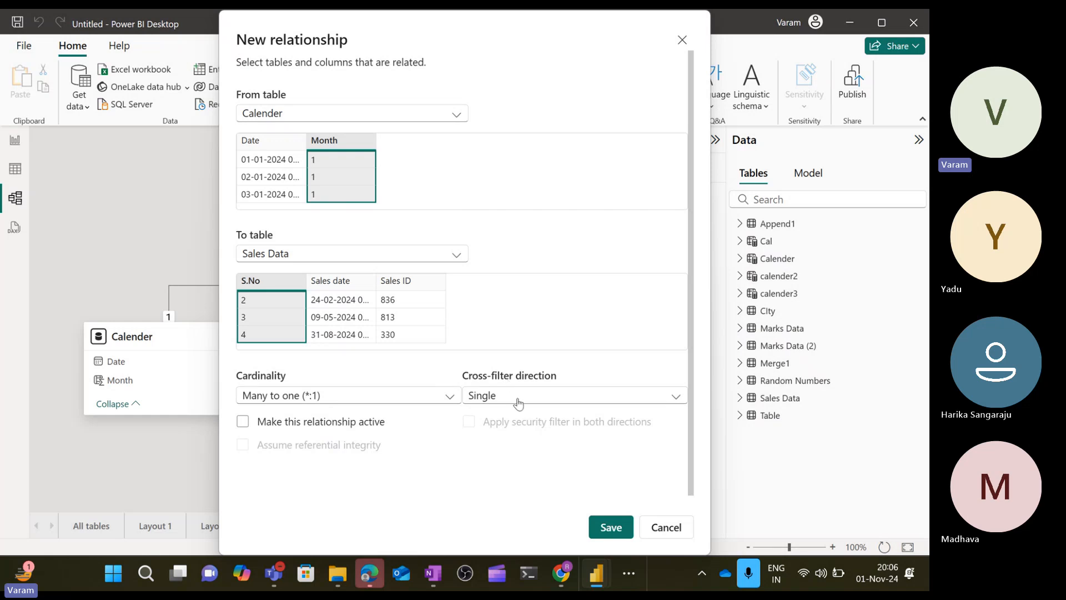
{"action": "left_click", "coordinate": [321, 426]}
{"action": "scroll", "coordinate": [405, 428], "scroll_direction": "down", "scroll_amount": 1}
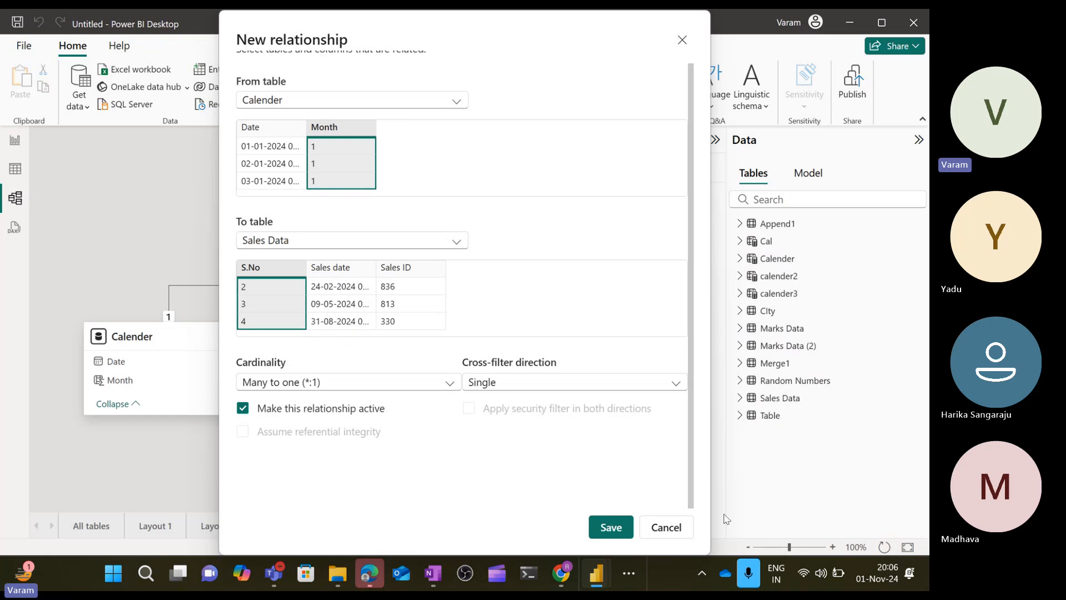
{"action": "left_click", "coordinate": [599, 526]}
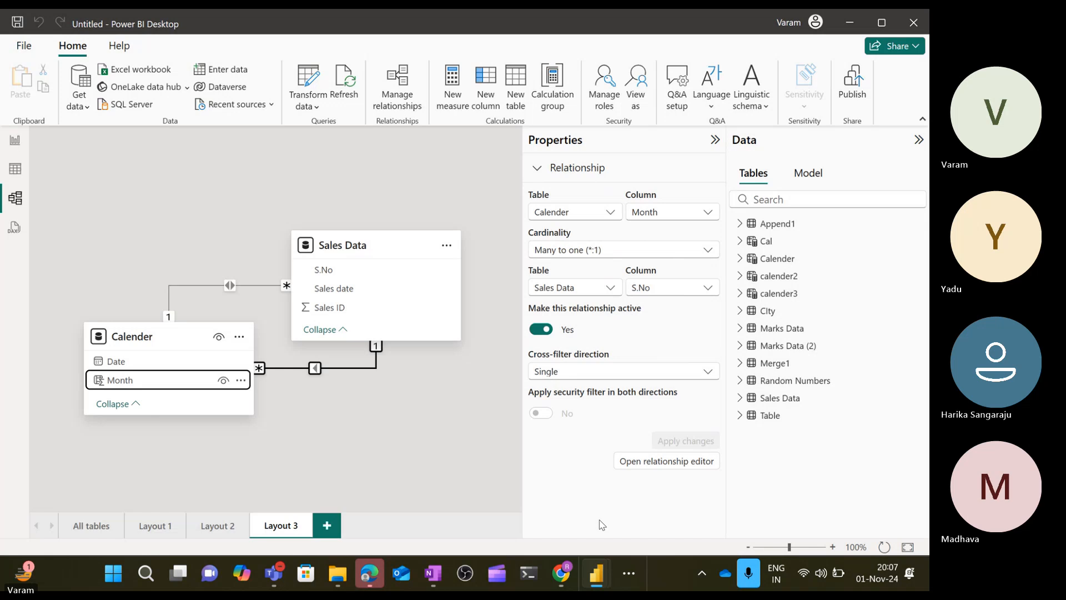
- Try One to many (1:*) cardinality with Both cross-filter direction on the relationship between Calender Month and Sales Data S.No
{"action": "right_click", "coordinate": [346, 367]}
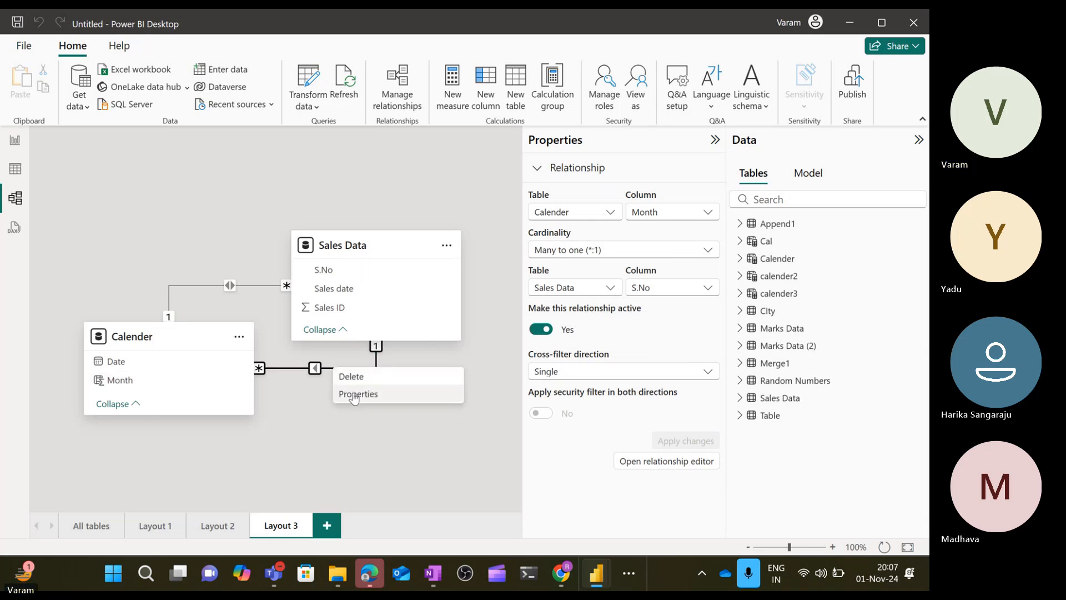
{"action": "left_click", "coordinate": [355, 394]}
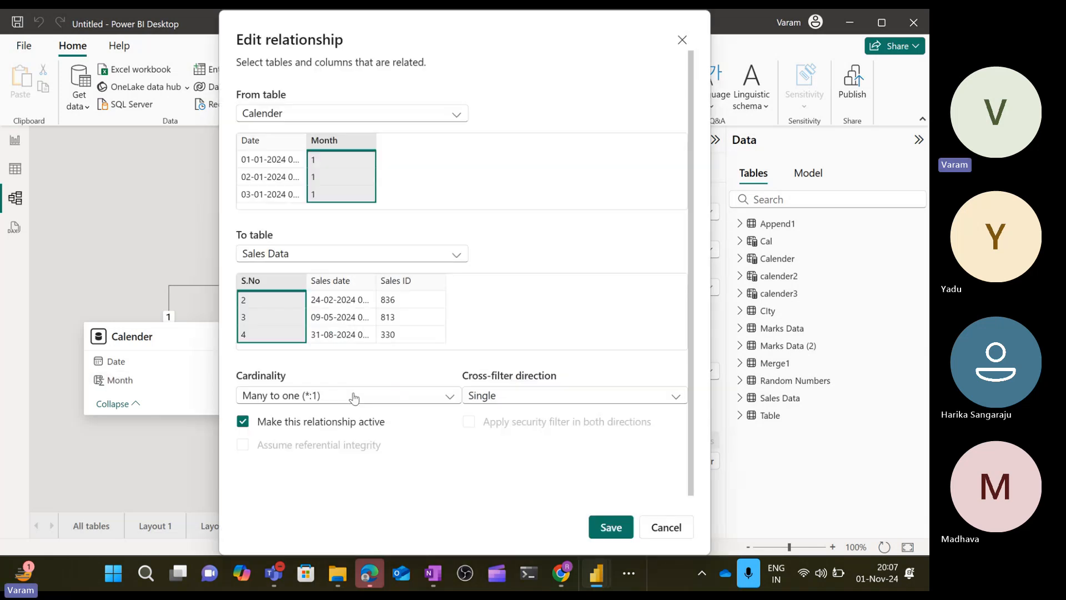
{"action": "left_click", "coordinate": [353, 396]}
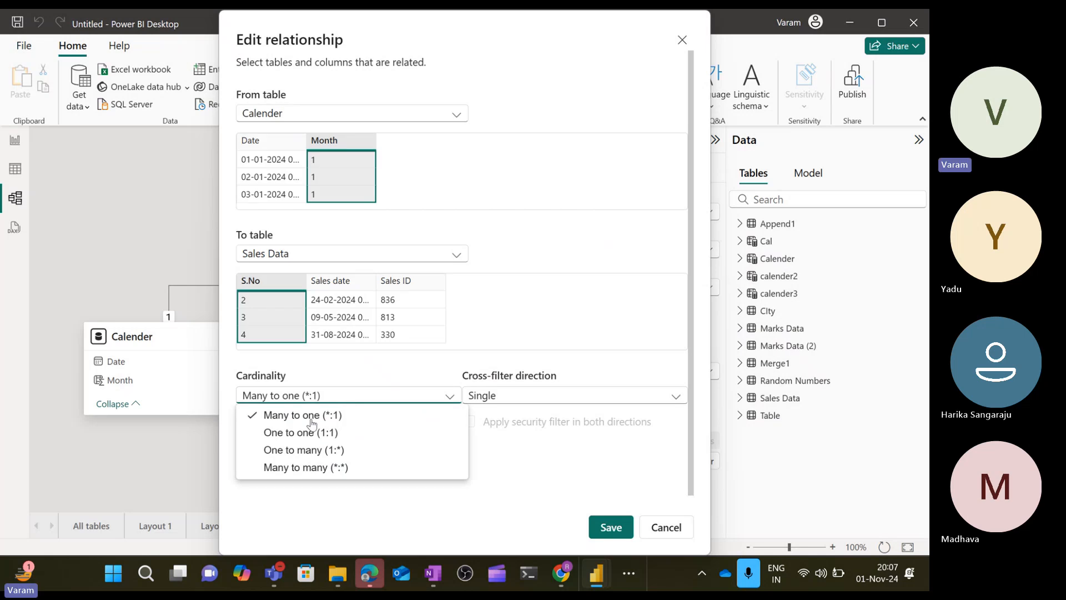
{"action": "left_click", "coordinate": [305, 449]}
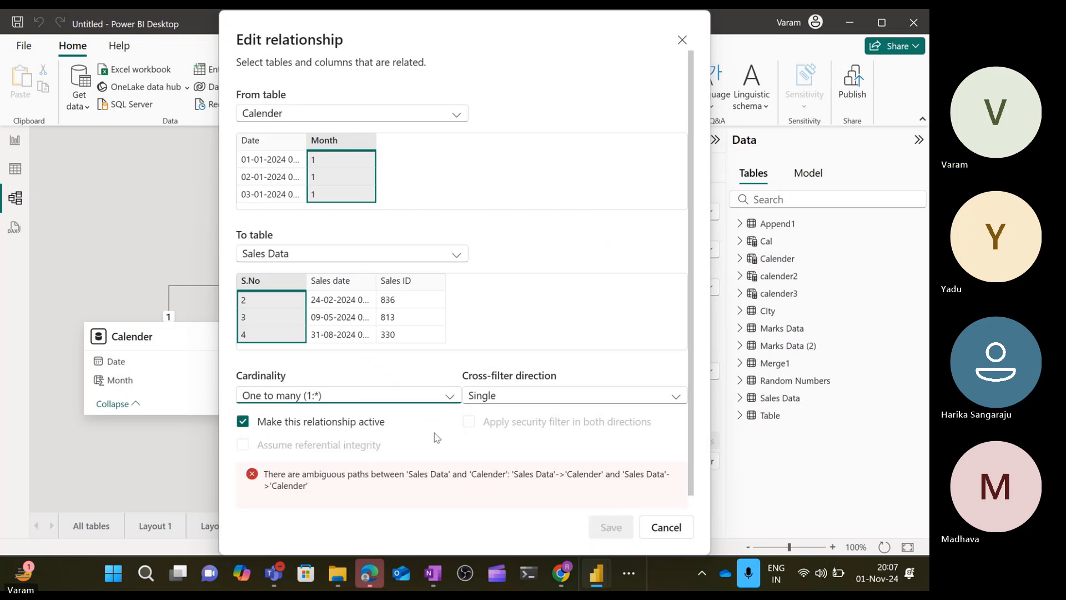
{"action": "scroll", "coordinate": [436, 438], "scroll_direction": "down", "scroll_amount": 1}
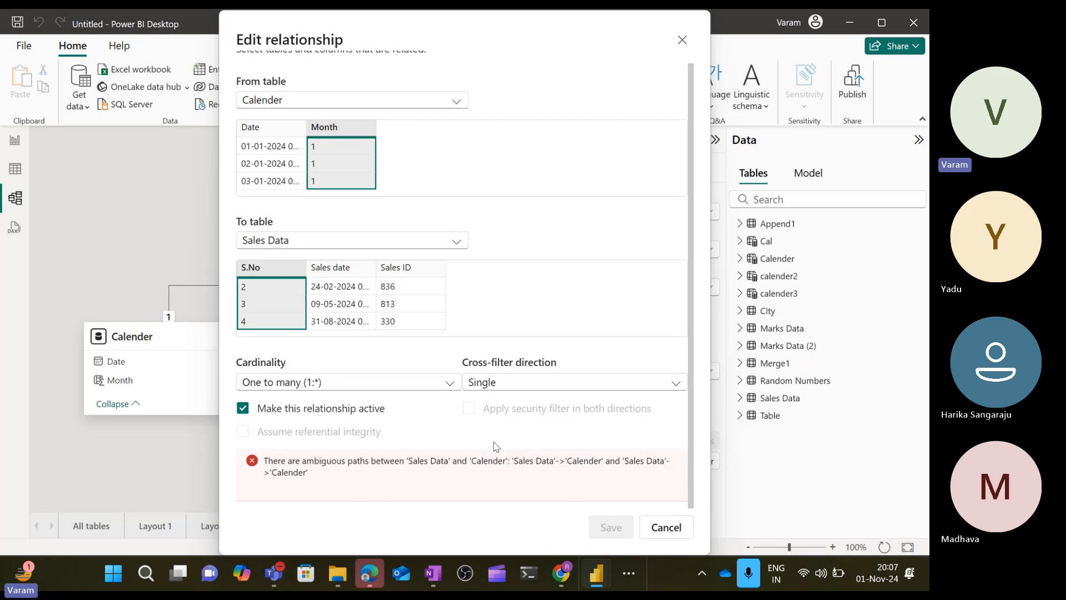
{"action": "left_click", "coordinate": [517, 382]}
{"action": "left_click", "coordinate": [501, 420]}
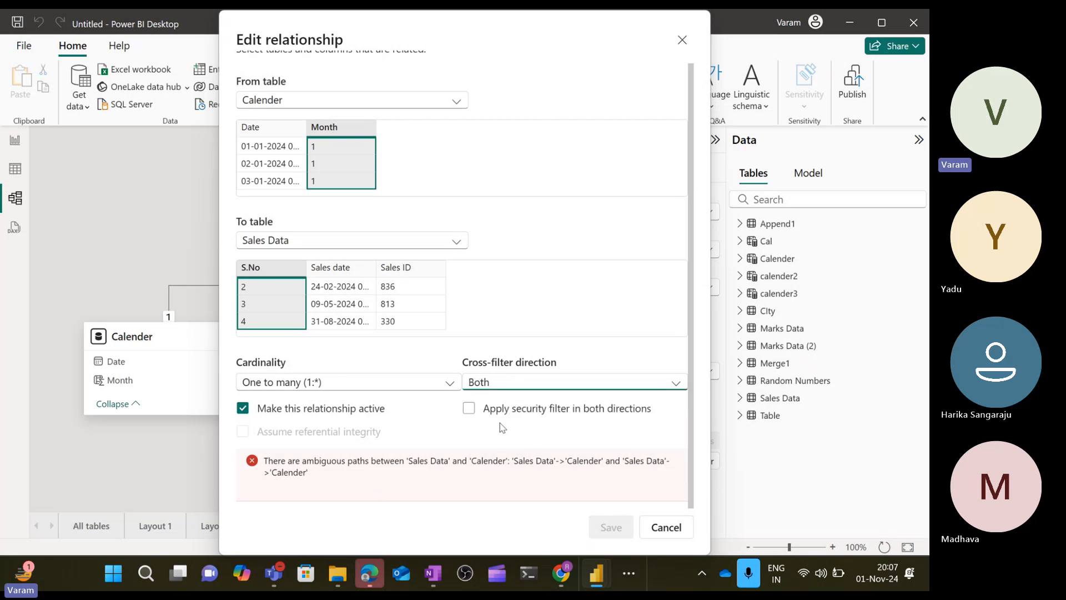
- Return the Month to S.No relationship's cardinality to Many to one (*:1), make it inactive, and cancel the edit
{"action": "left_click", "coordinate": [433, 388]}
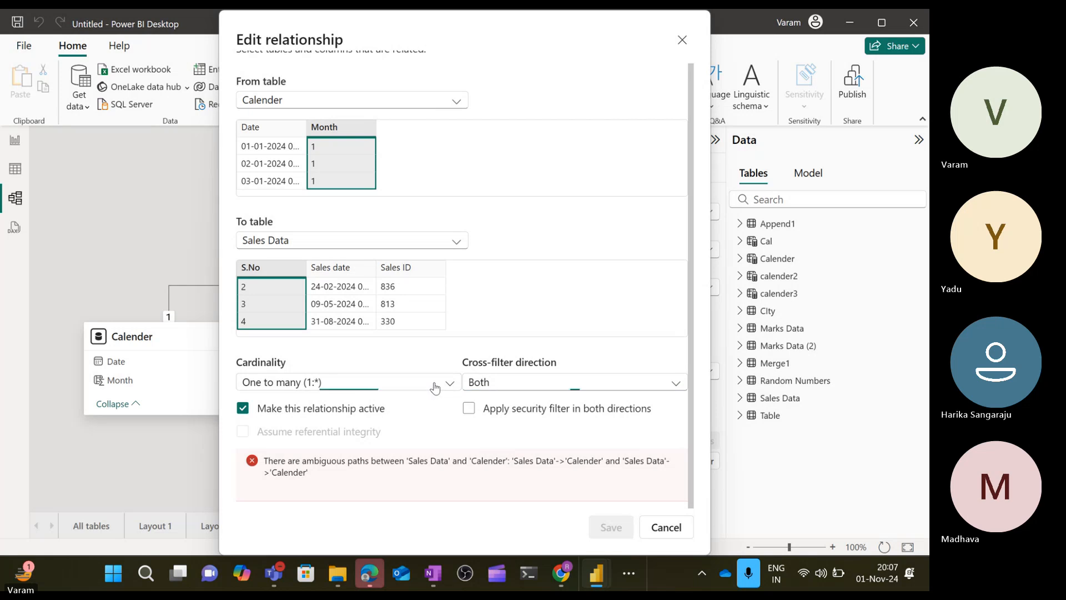
{"action": "left_click", "coordinate": [359, 405]}
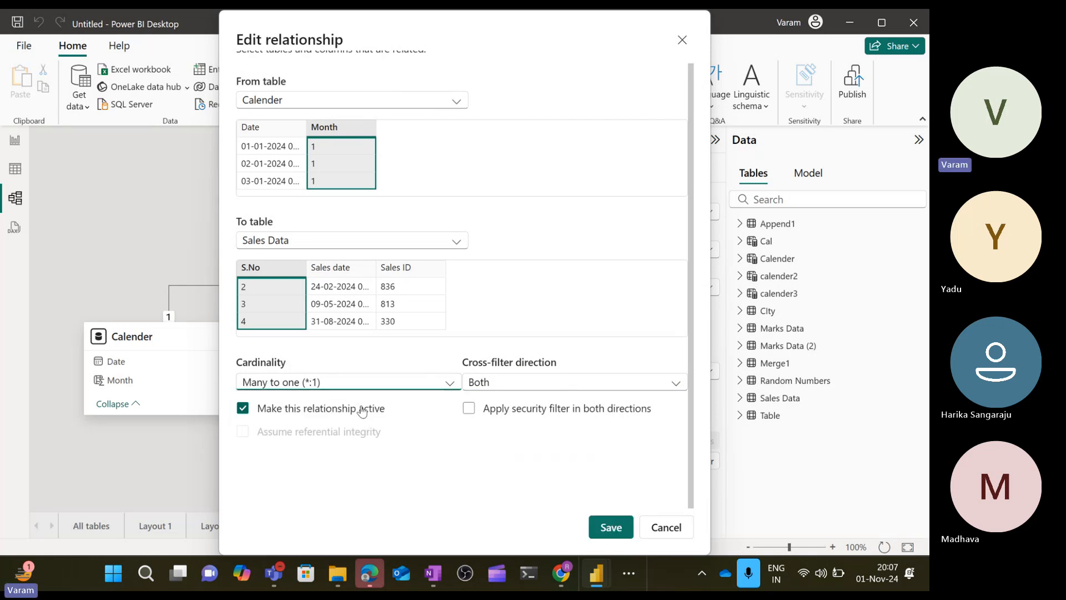
{"action": "left_click", "coordinate": [357, 406]}
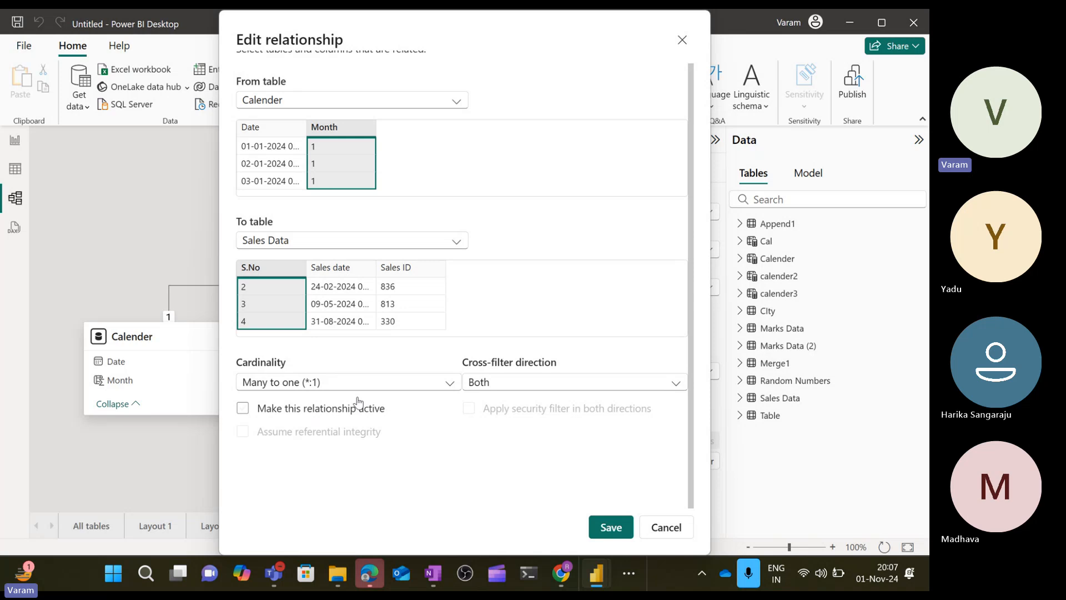
{"action": "left_click", "coordinate": [668, 530]}
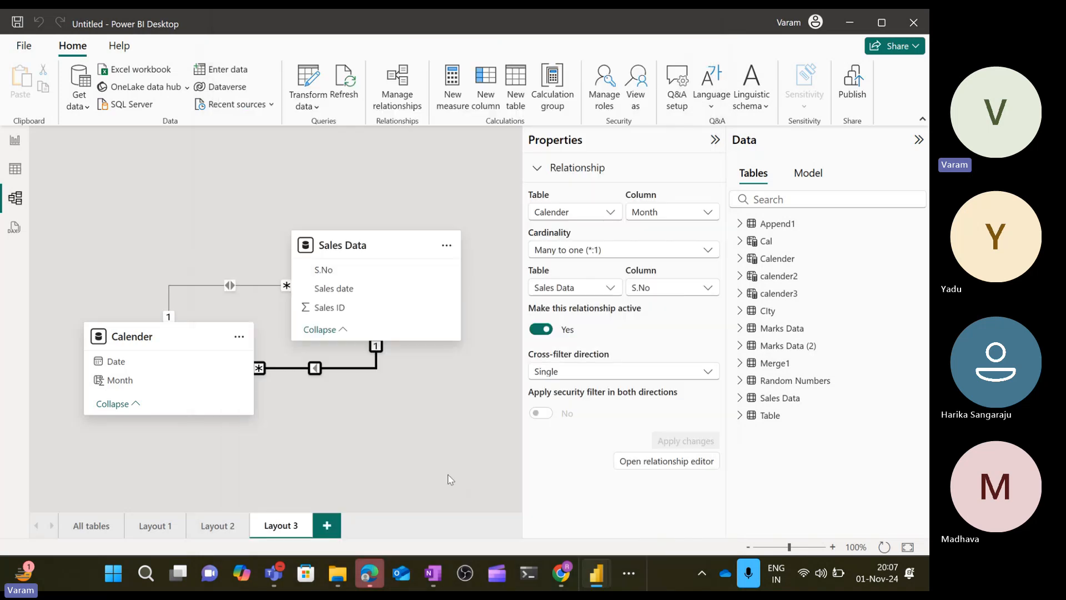
- Try only One to many (1:*) cardinality on the Month to S.No relationship again, then cancel the edit
{"action": "right_click", "coordinate": [341, 368]}
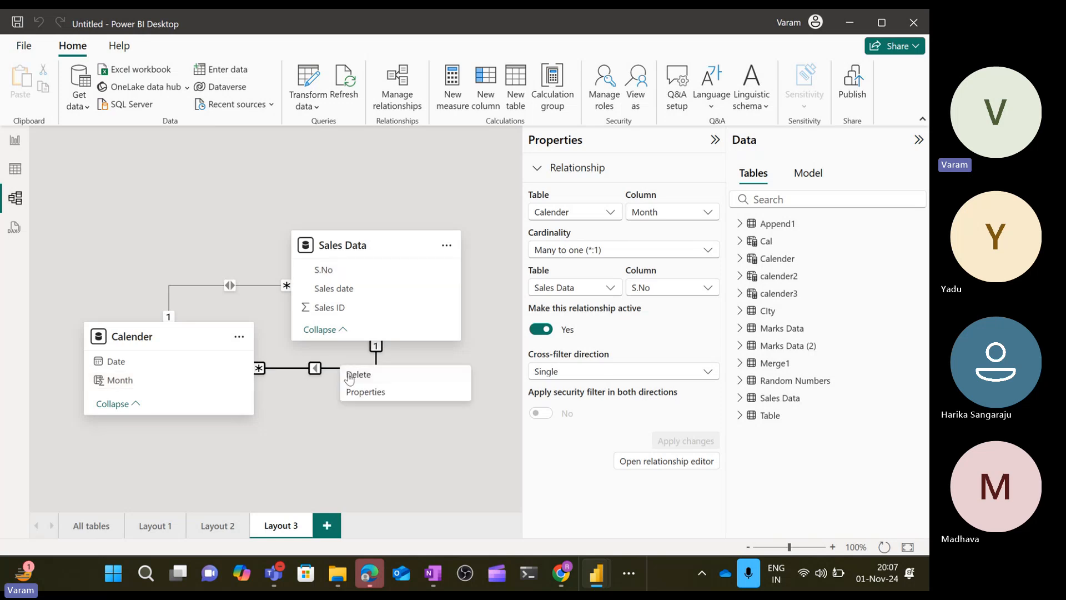
{"action": "left_click", "coordinate": [362, 395]}
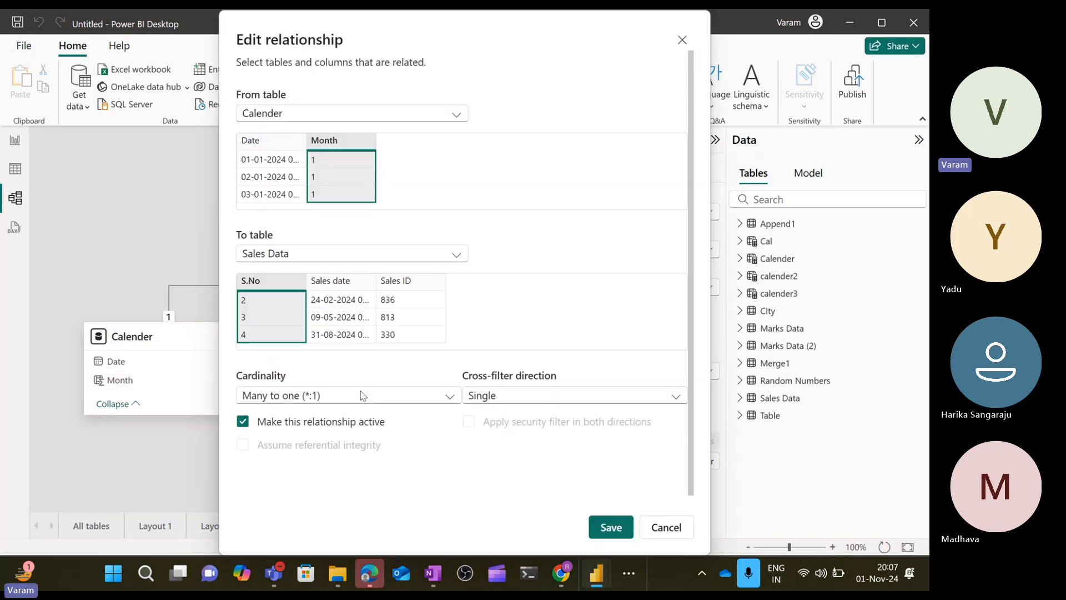
{"action": "left_click", "coordinate": [359, 397]}
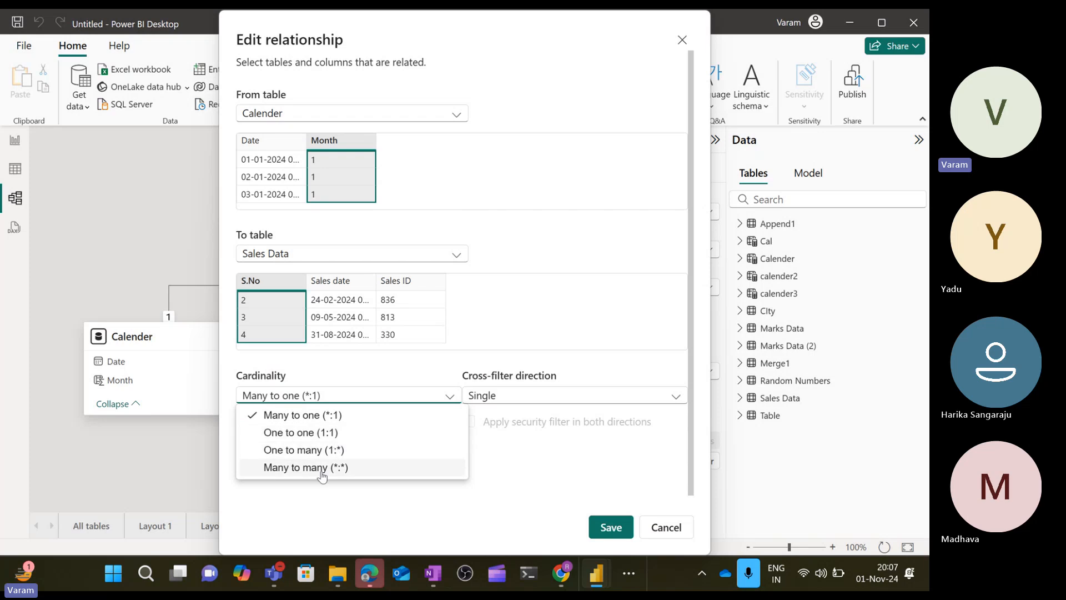
{"action": "left_click", "coordinate": [329, 450]}
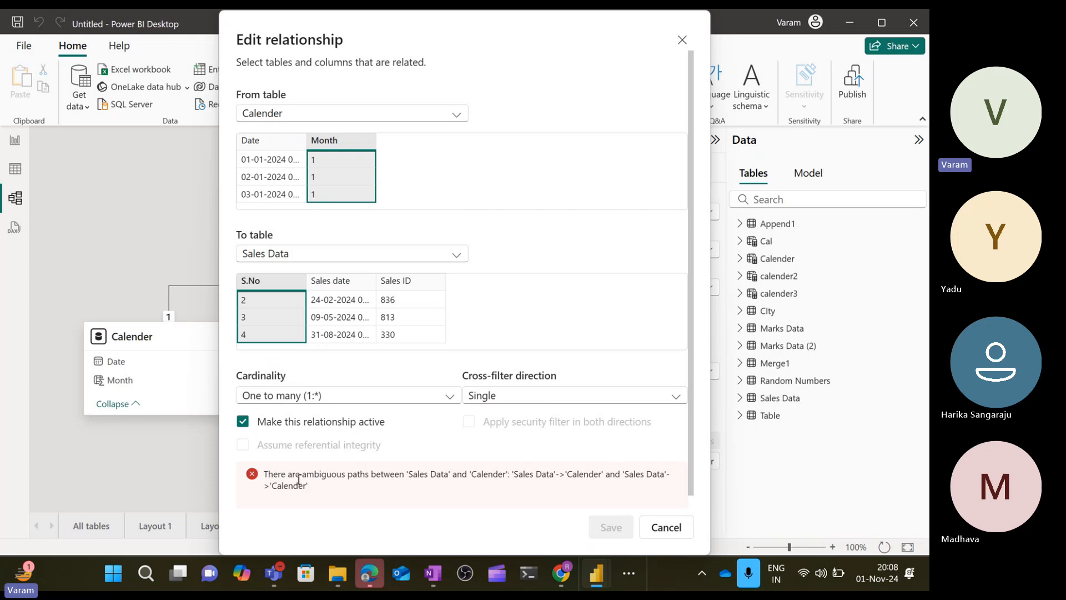
{"action": "left_click", "coordinate": [667, 528]}
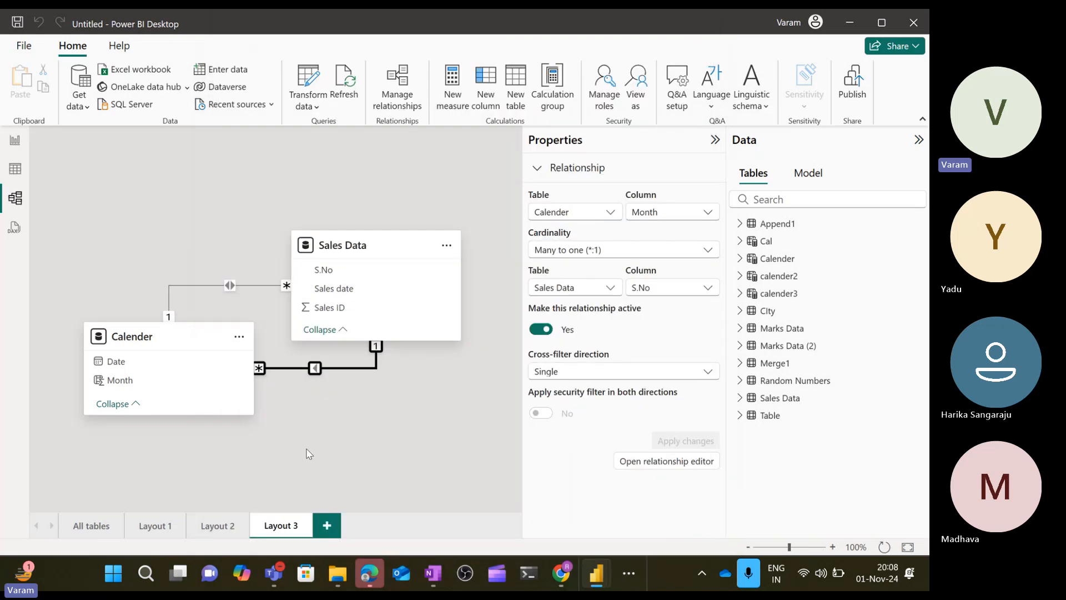
- Try a new active relationship from Calender Month to Sales Data Sales ID, then discard it without saving
{"action": "left_click_drag", "start_coordinate": [189, 364], "coordinate": [365, 304]}
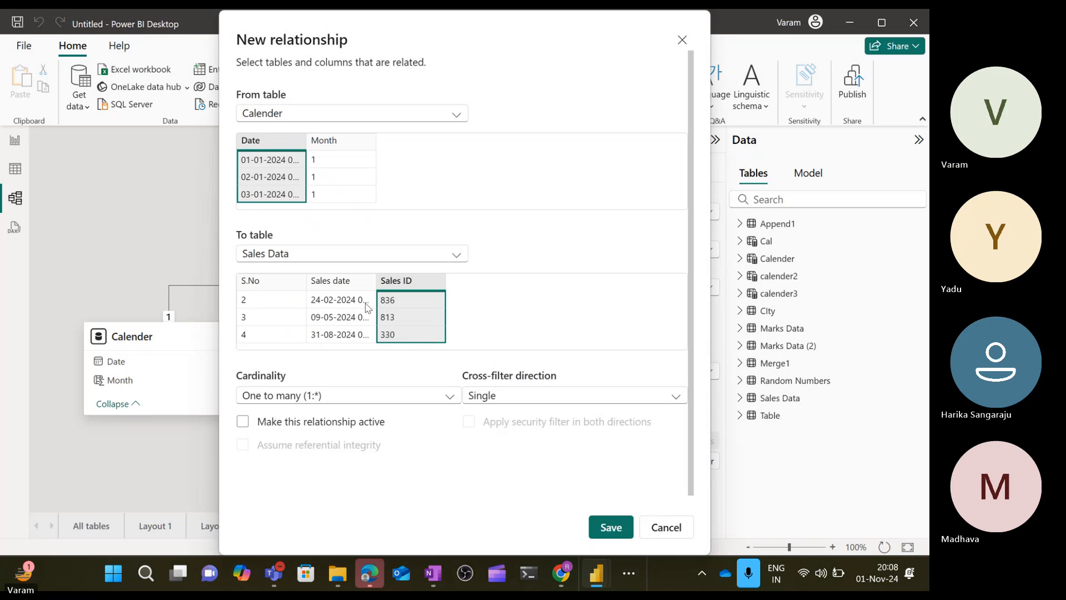
{"action": "left_click", "coordinate": [343, 177]}
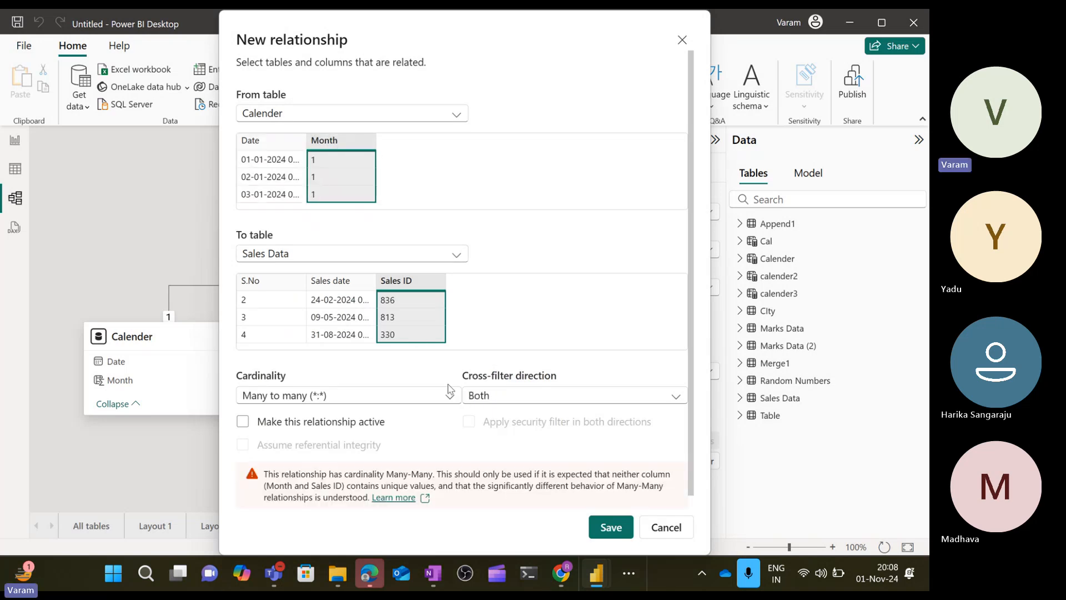
{"action": "scroll", "coordinate": [309, 464], "scroll_direction": "down", "scroll_amount": 1}
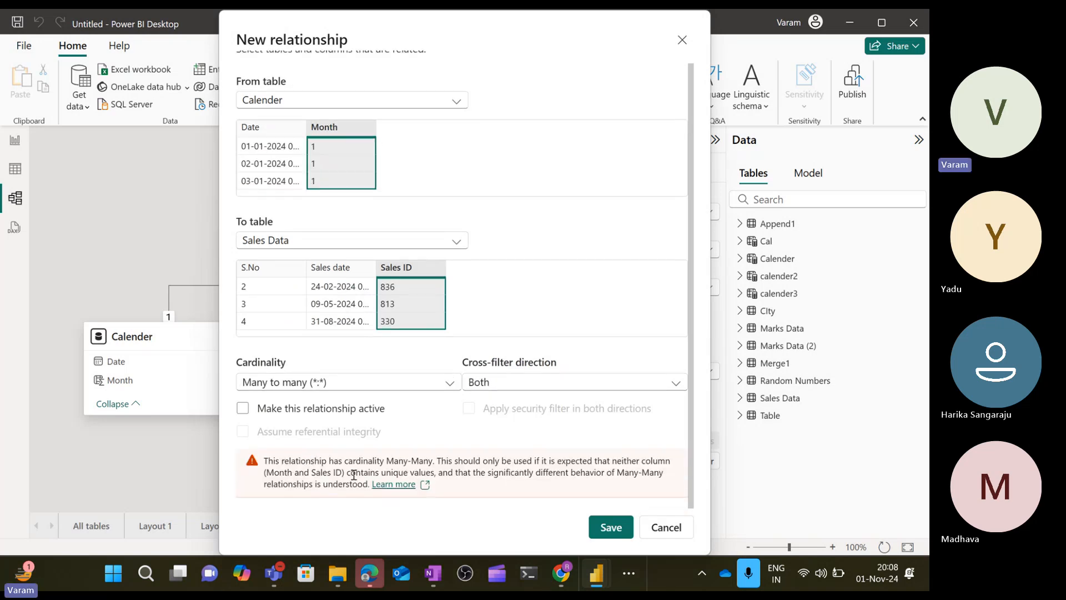
{"action": "left_click", "coordinate": [271, 407]}
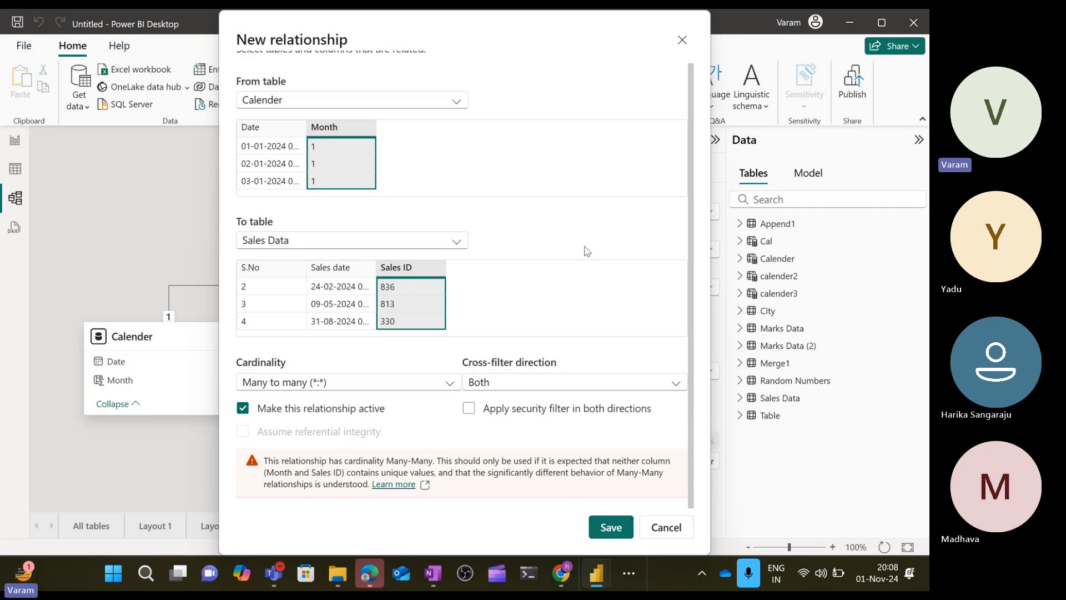
{"action": "left_click", "coordinate": [687, 39]}
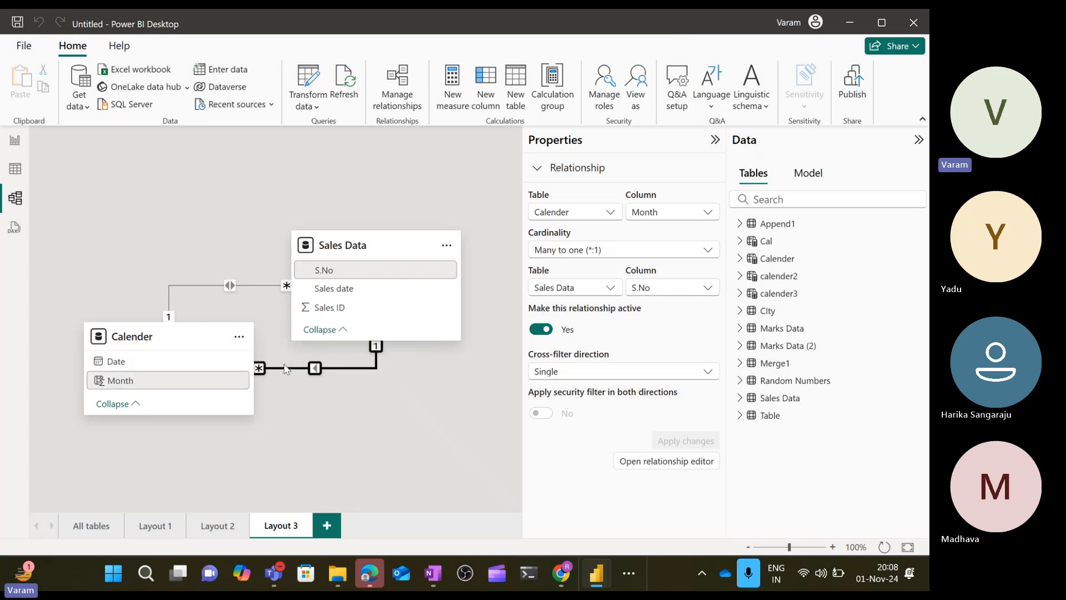
- Try Both cross-filter direction on the Month to S.No relationship, check its cardinality options, and cancel the edit
{"action": "left_click", "coordinate": [179, 294]}
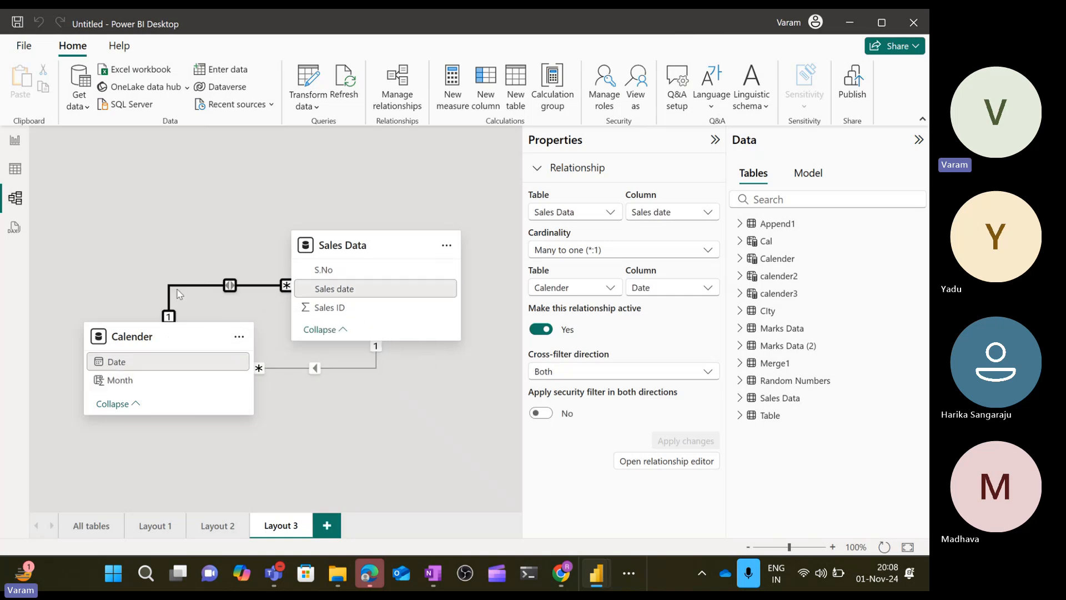
{"action": "right_click", "coordinate": [340, 368]}
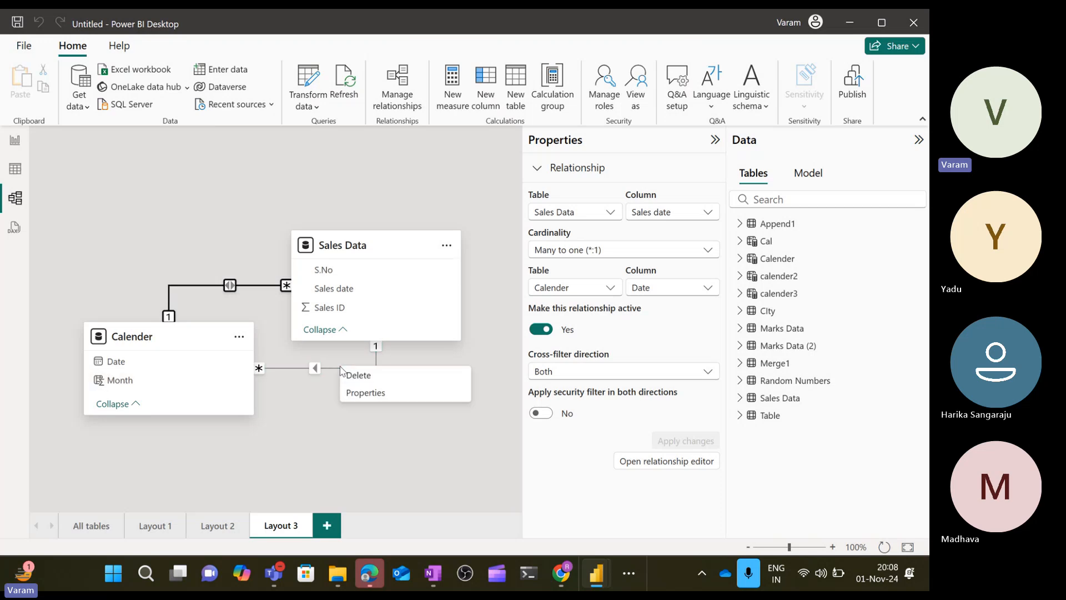
{"action": "left_click", "coordinate": [358, 393]}
{"action": "left_click", "coordinate": [542, 397]}
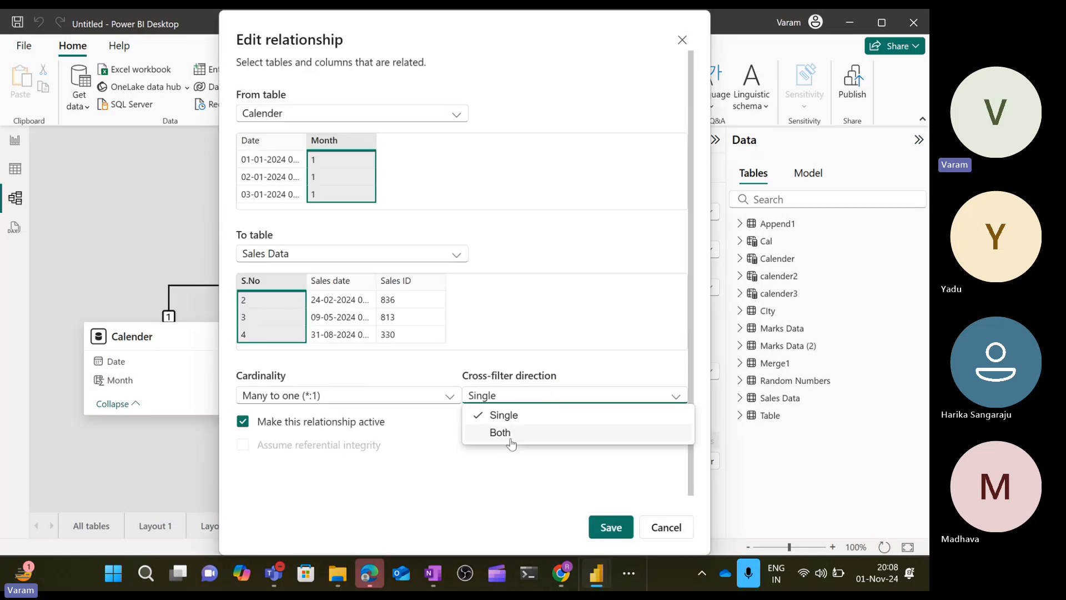
{"action": "left_click", "coordinate": [501, 433]}
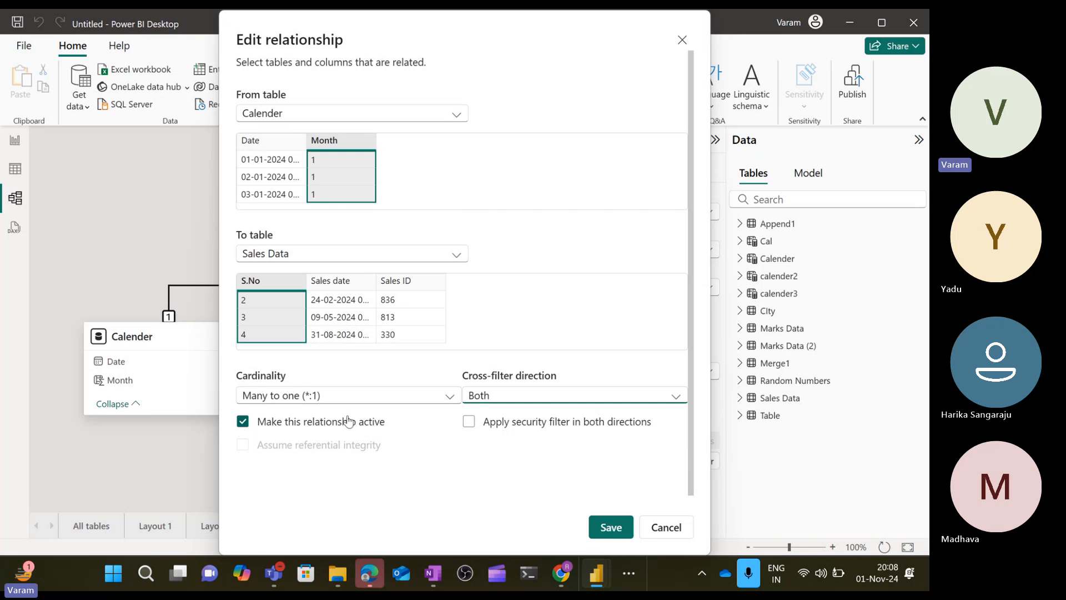
{"action": "left_click", "coordinate": [338, 398]}
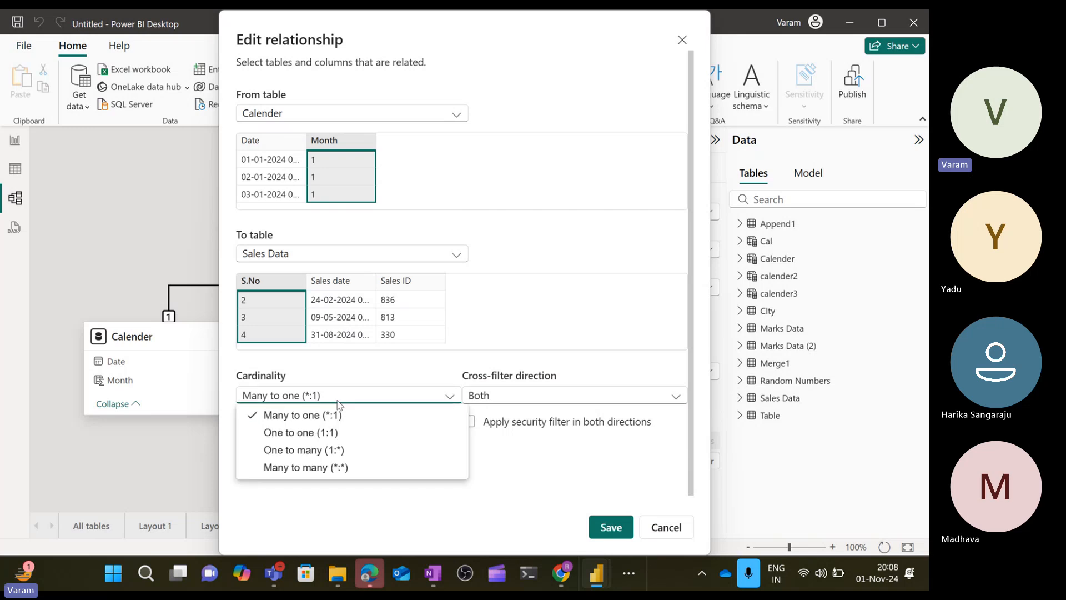
{"action": "left_click", "coordinate": [678, 536]}
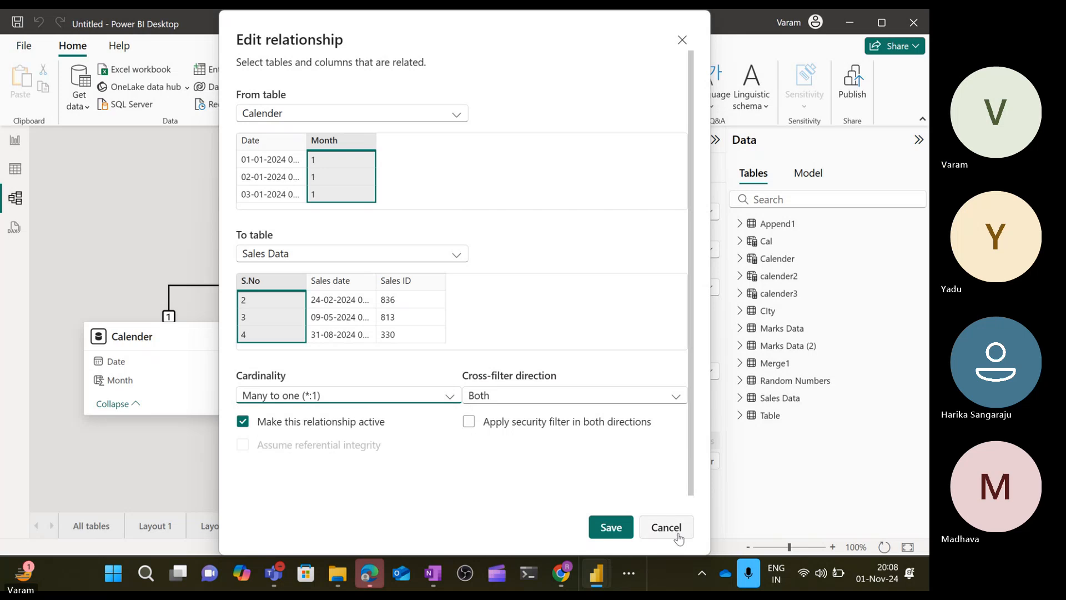
{"action": "left_click", "coordinate": [667, 527]}
- Start a new relationship from Calender Month to Sales ID, switch its active setting on and off, then cancel it
{"action": "left_click_drag", "start_coordinate": [181, 382], "coordinate": [346, 305]}
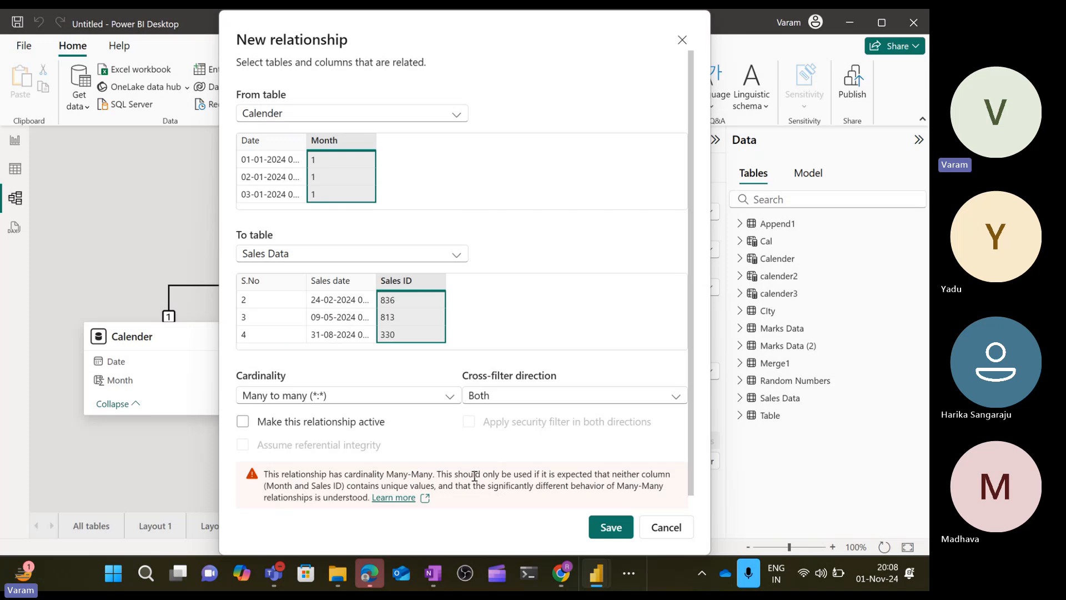
{"action": "left_click", "coordinate": [378, 431]}
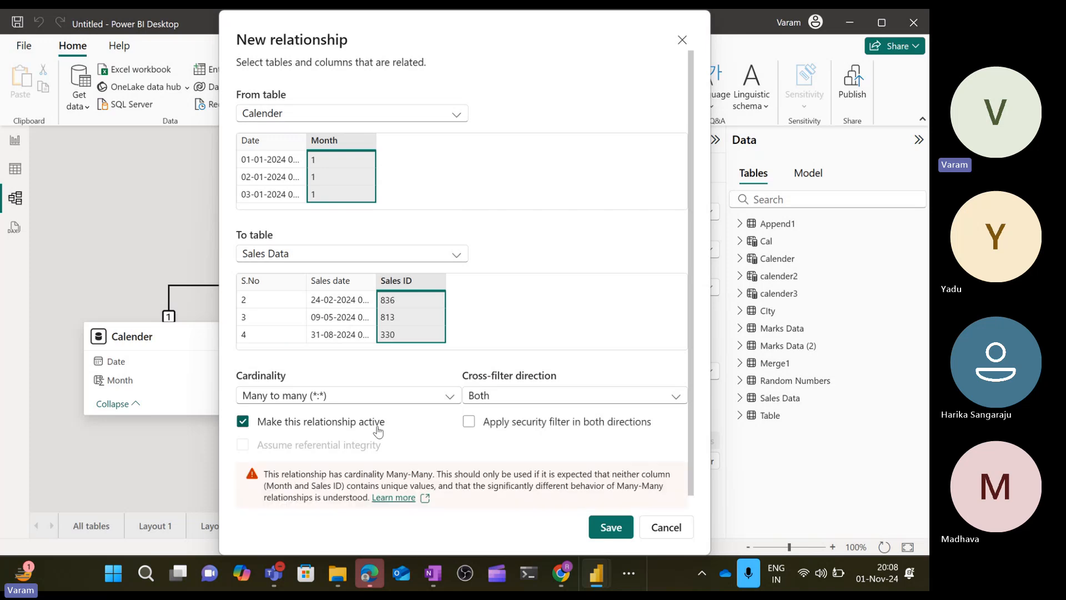
{"action": "left_click", "coordinate": [378, 430]}
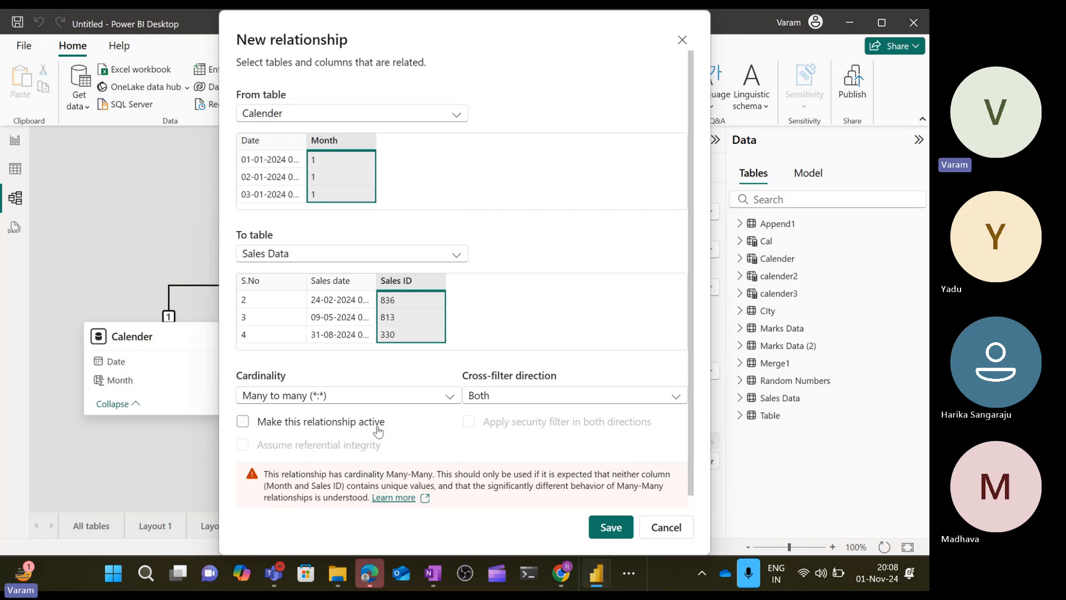
{"action": "left_click", "coordinate": [681, 530]}
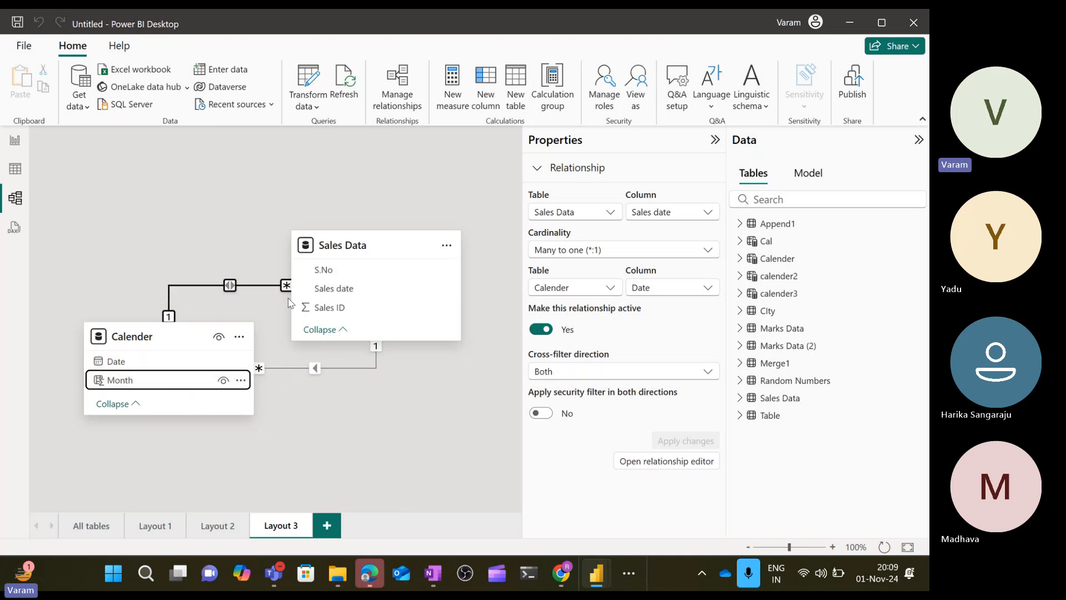
- Set the cross-filter direction of the relationship between Sales date and Calender Date to Single and save it
{"action": "right_click", "coordinate": [207, 286]}
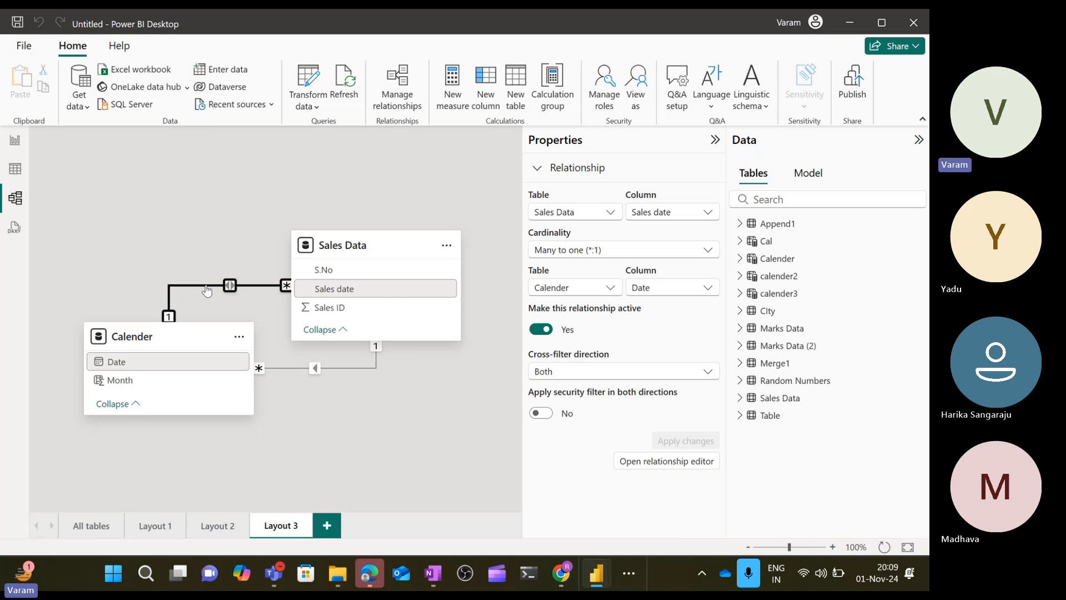
{"action": "left_click", "coordinate": [238, 312]}
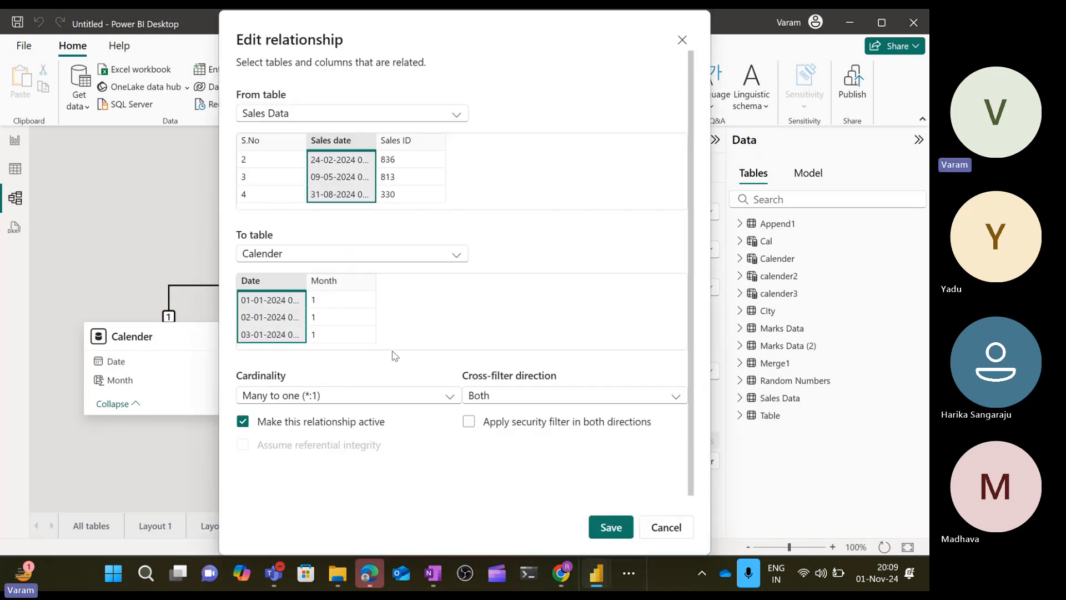
{"action": "left_click", "coordinate": [531, 400]}
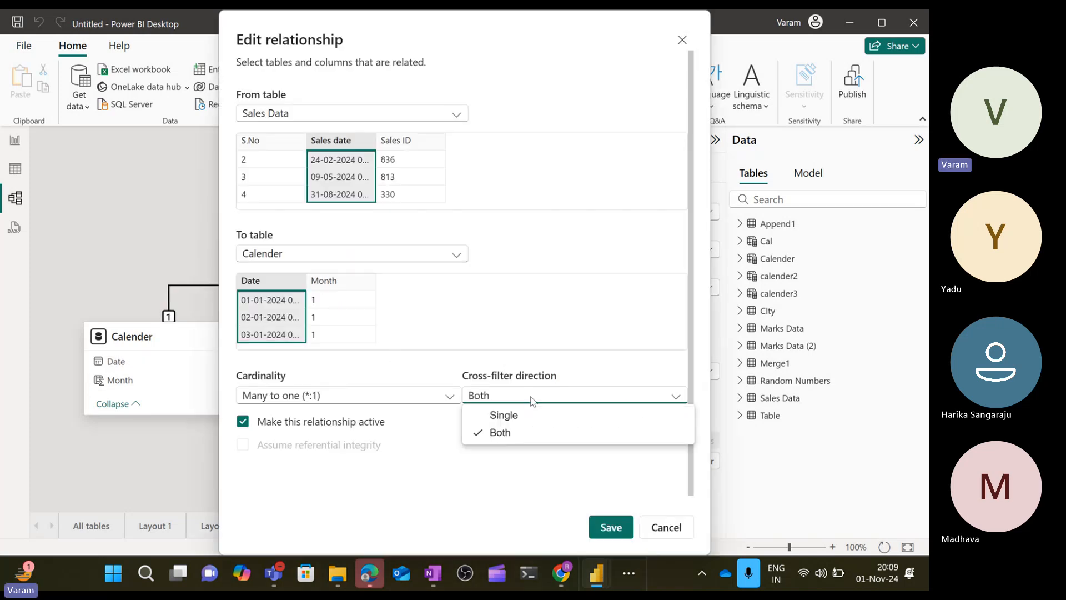
{"action": "left_click", "coordinate": [503, 417]}
{"action": "left_click", "coordinate": [617, 531]}
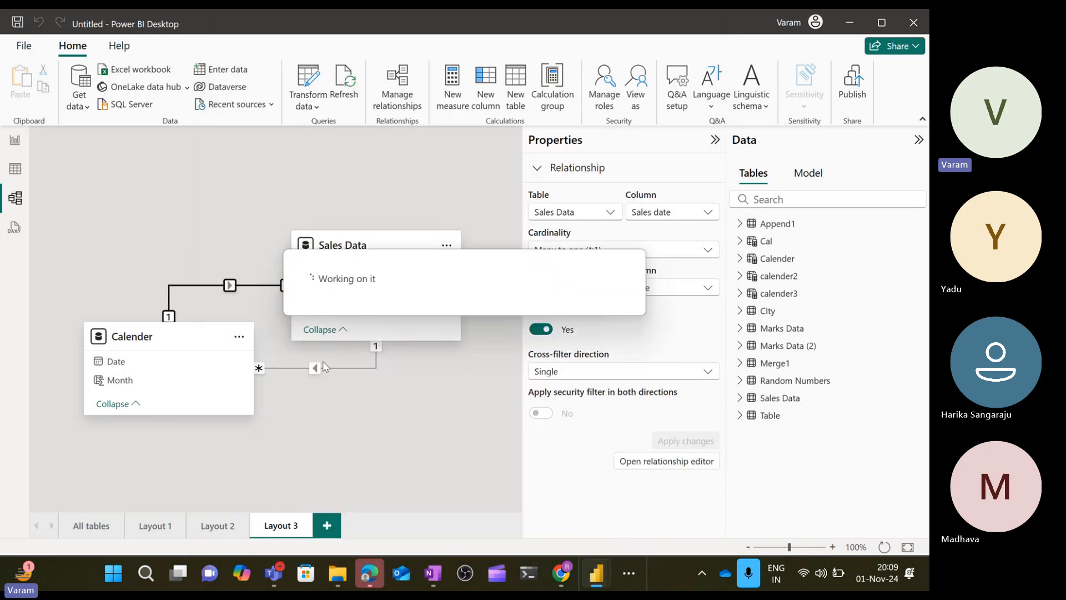
- Try One to many (1:*) cardinality on the relationship between Sales date and Calender Date, and cancel the edit
{"action": "right_click", "coordinate": [229, 286]}
{"action": "left_click", "coordinate": [244, 312]}
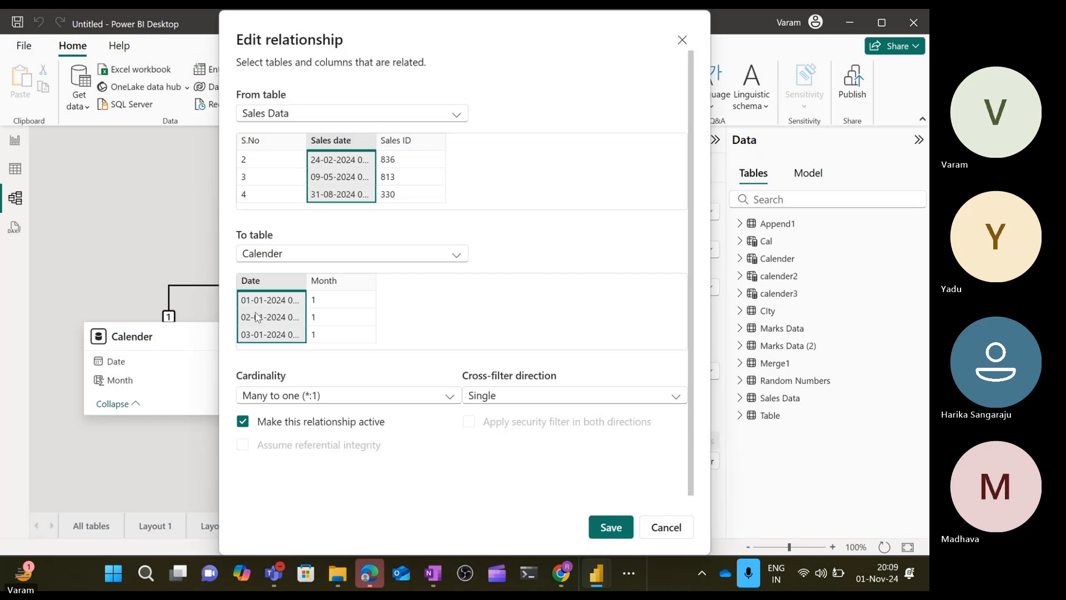
{"action": "left_click", "coordinate": [346, 395]}
{"action": "left_click", "coordinate": [328, 450]}
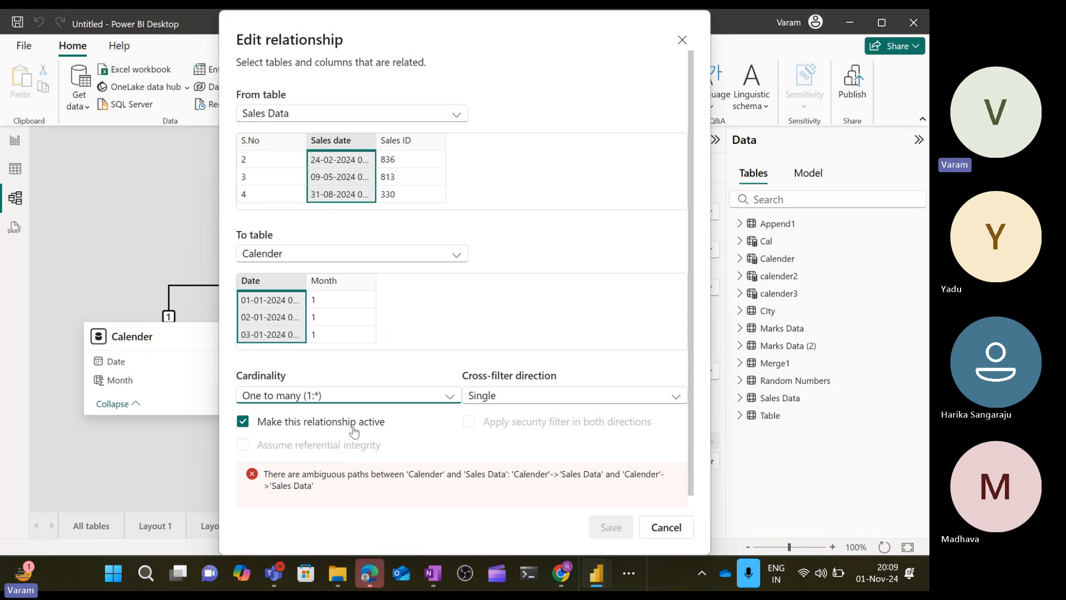
{"action": "left_click", "coordinate": [653, 527]}
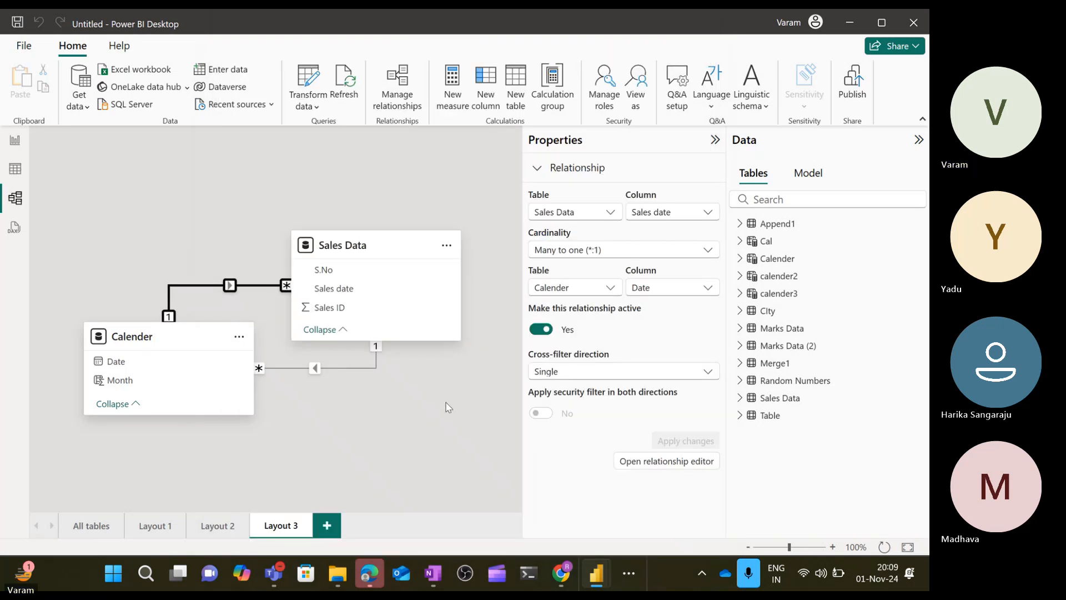
{"action": "left_click", "coordinate": [387, 383]}
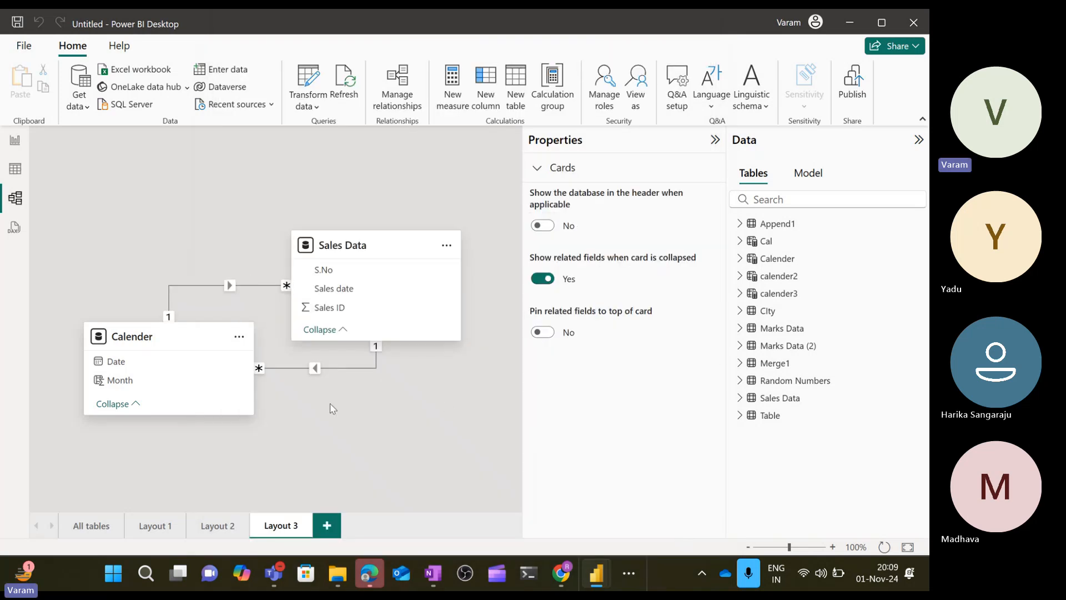
- Make the relationship between Calender Month and Sales Data S.No inactive and save it
{"action": "right_click", "coordinate": [351, 368]}
{"action": "left_click", "coordinate": [376, 393]}
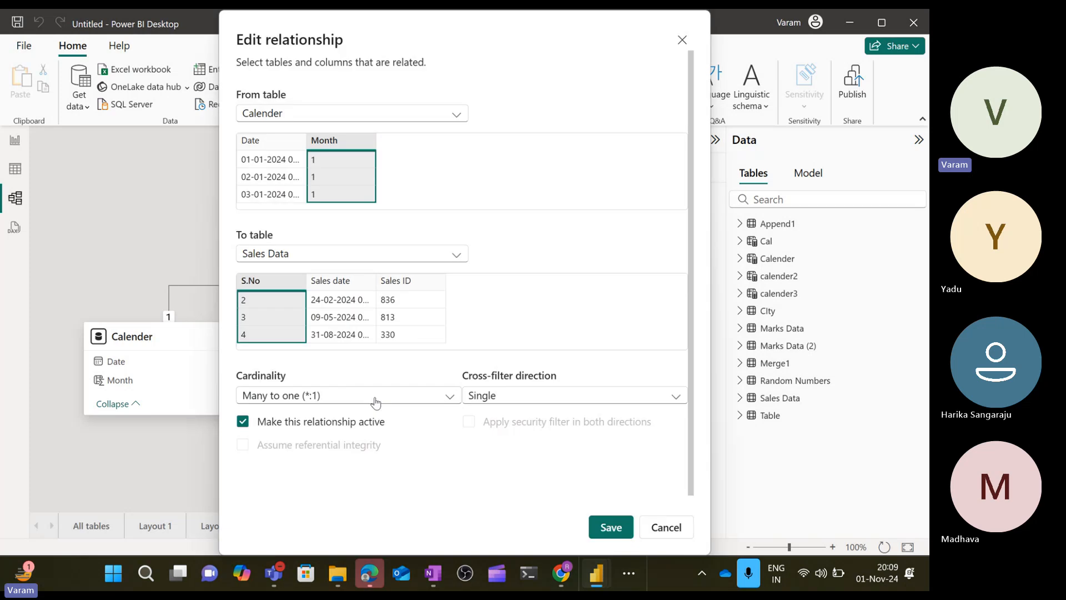
{"action": "left_click", "coordinate": [274, 422]}
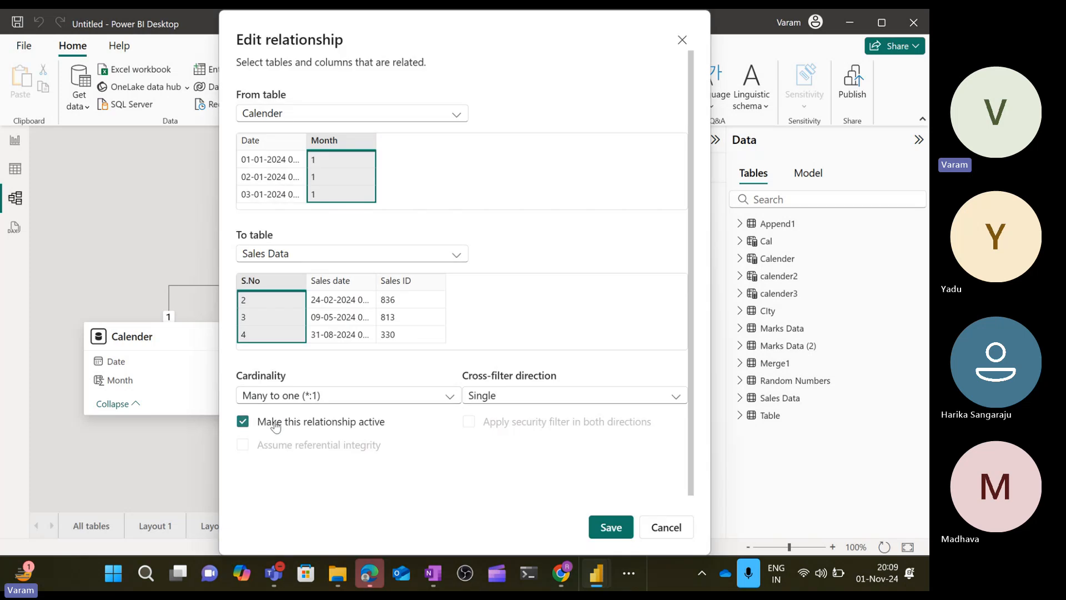
{"action": "left_click", "coordinate": [611, 528]}
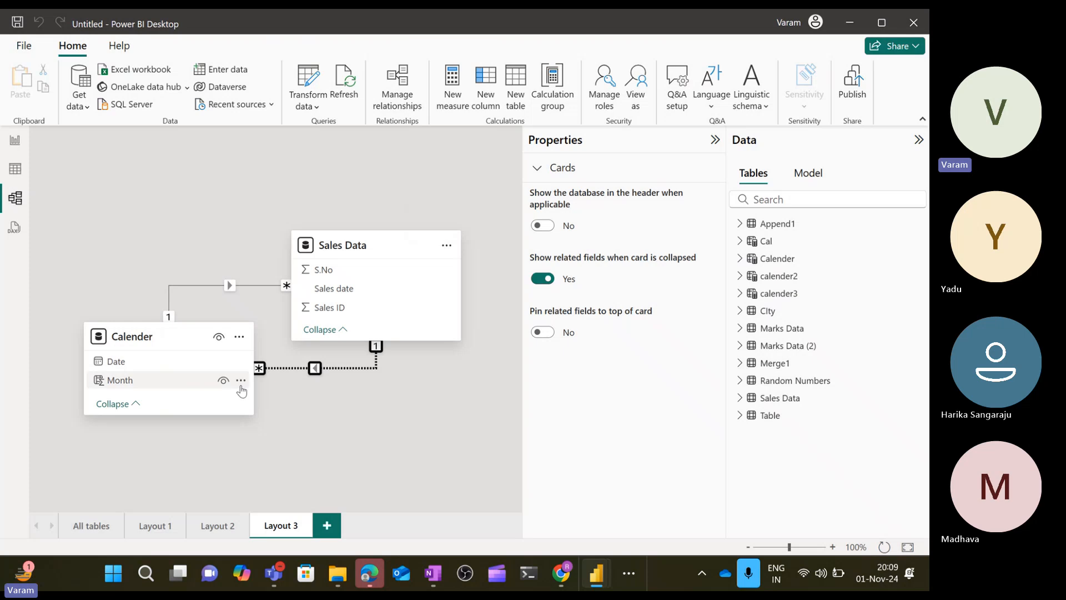
{"action": "left_click", "coordinate": [348, 419]}
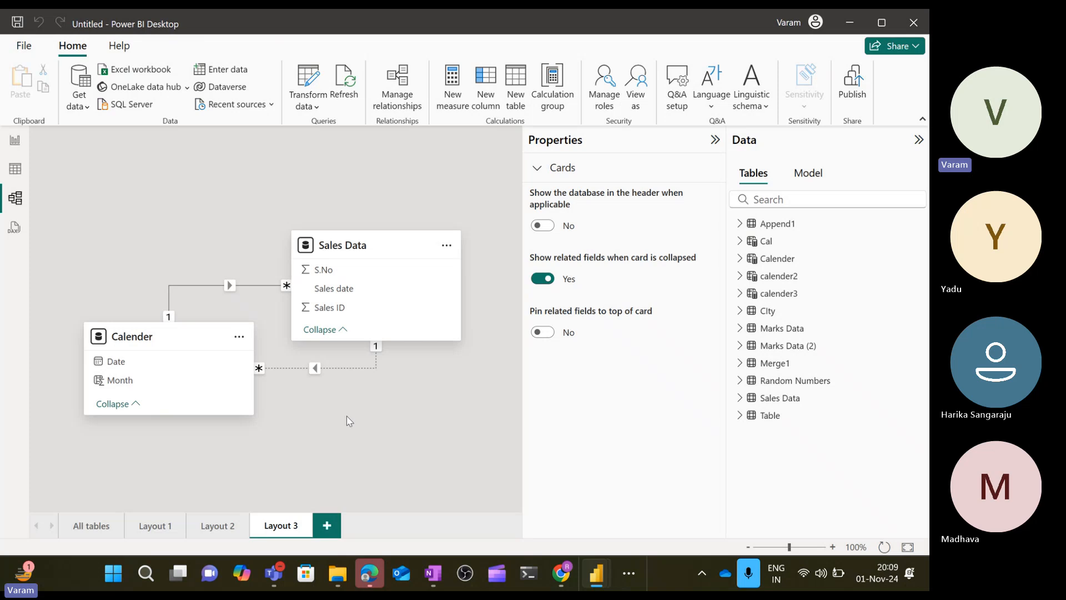
- Search for the Snipping Tool app and open it
{"action": "left_click", "coordinate": [142, 583]}
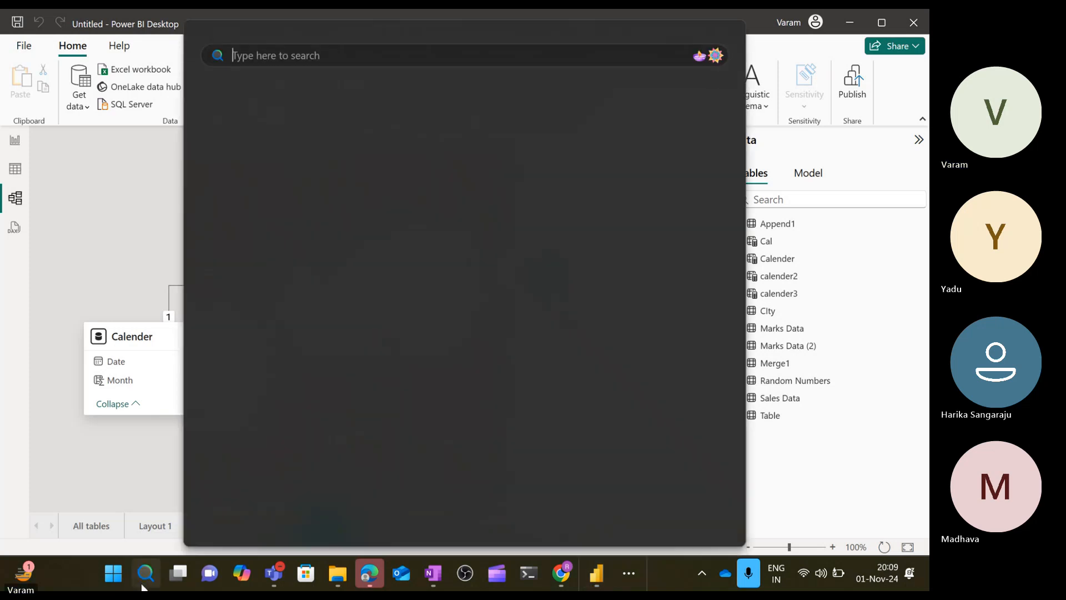
{"action": "type", "text": "snipping"}
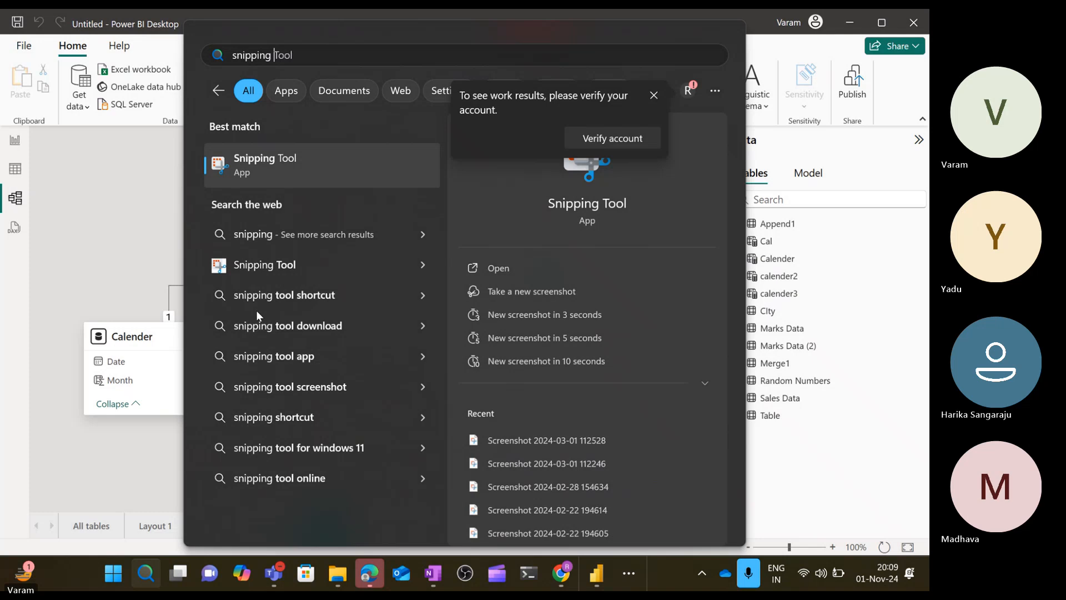
{"action": "left_click", "coordinate": [284, 183]}
- Make the Month to S.No relationship active again, trying One to many cardinality but saving it as Many to one (*:1)
{"action": "left_click", "coordinate": [291, 371]}
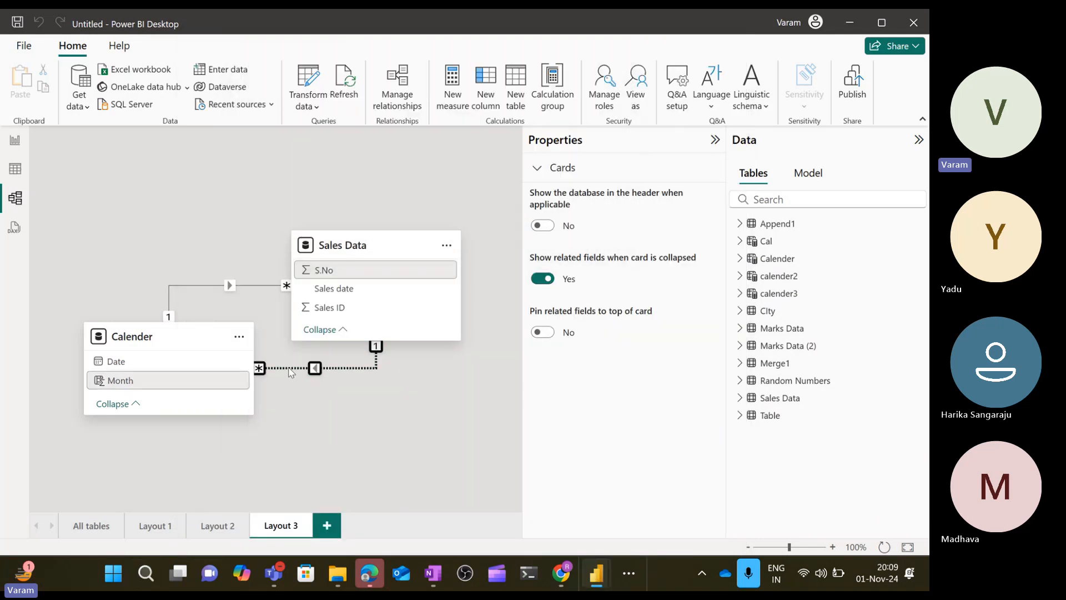
{"action": "right_click", "coordinate": [289, 368]}
{"action": "left_click", "coordinate": [315, 393]}
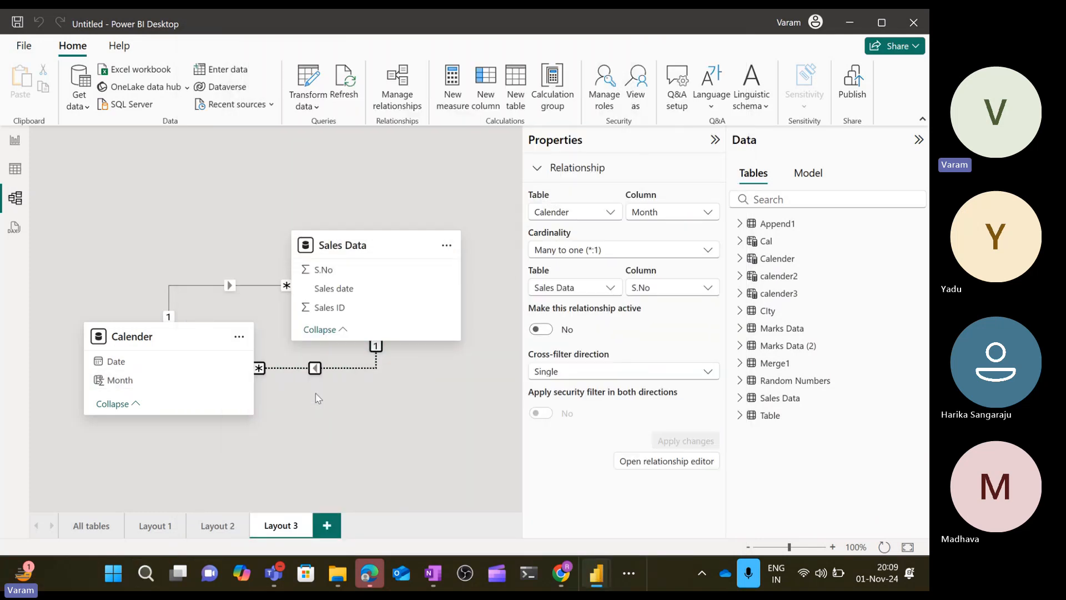
{"action": "left_click", "coordinate": [311, 396]}
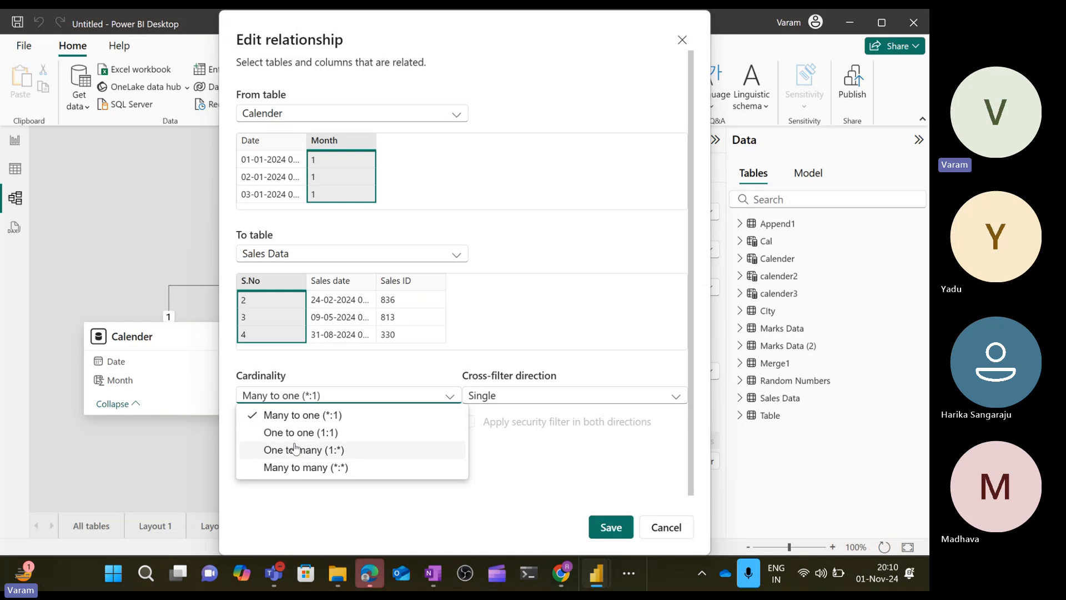
{"action": "left_click", "coordinate": [297, 450]}
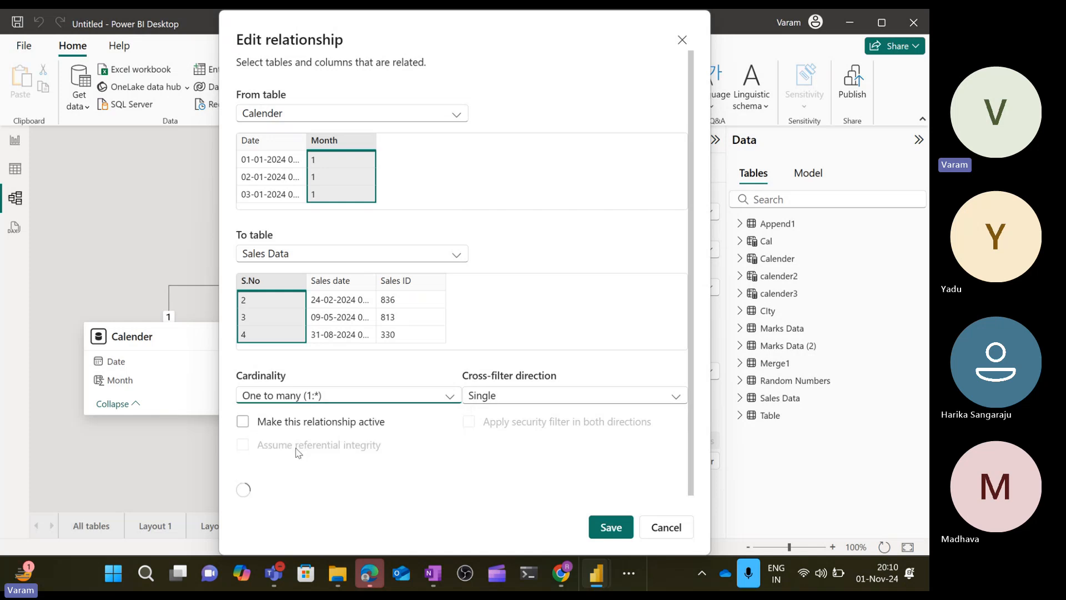
{"action": "left_click", "coordinate": [313, 396]}
{"action": "left_click", "coordinate": [291, 416]}
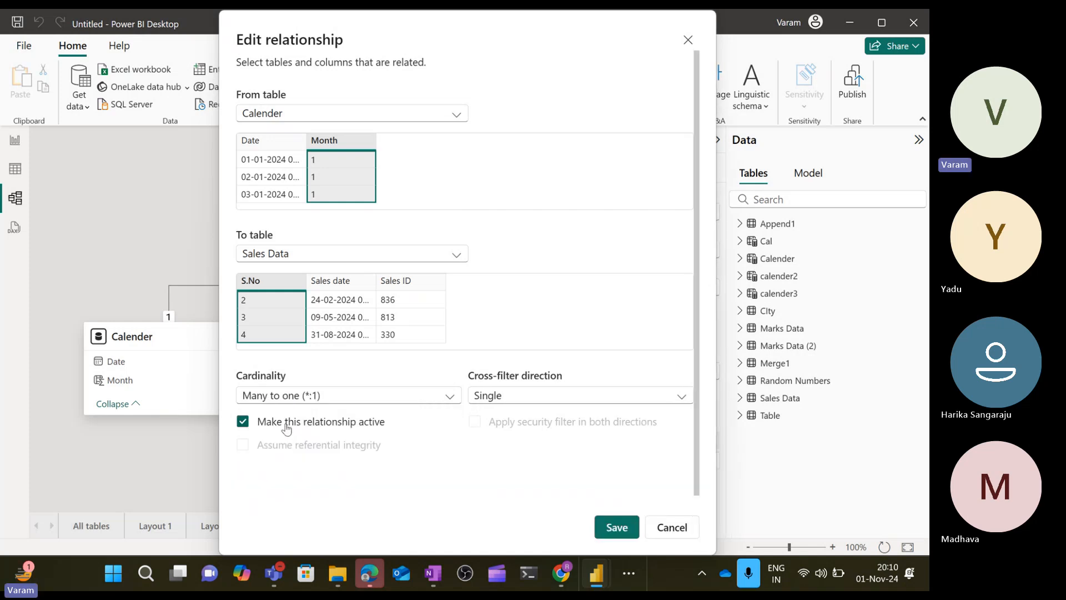
{"action": "left_click", "coordinate": [622, 527]}
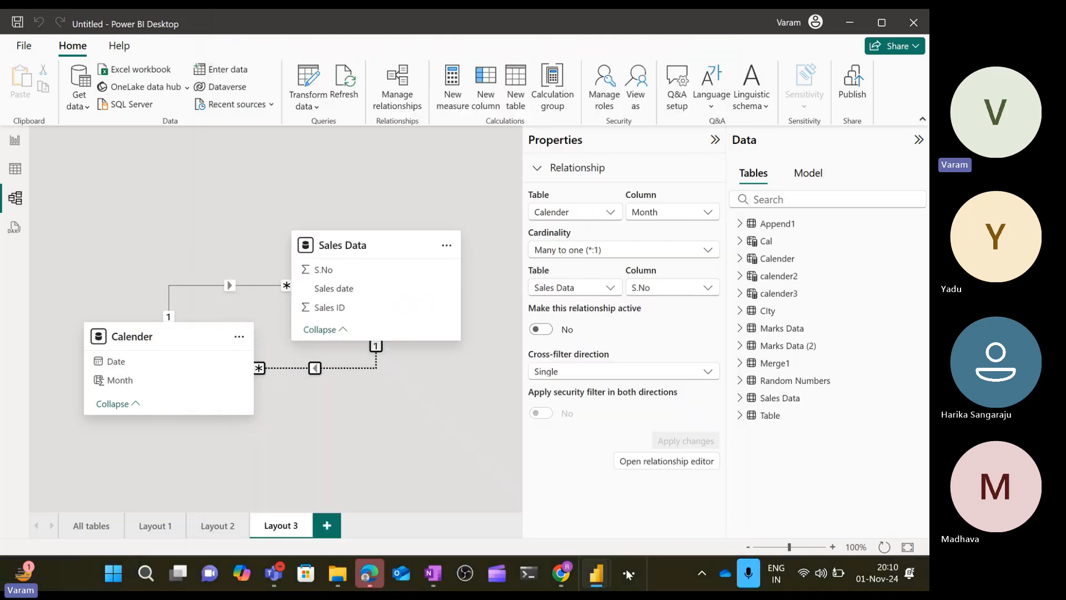
- Switch to the Snipping Tool and capture the model diagram with the Calender and Sales Data tables and their two relationships
{"action": "left_click", "coordinate": [628, 571]}
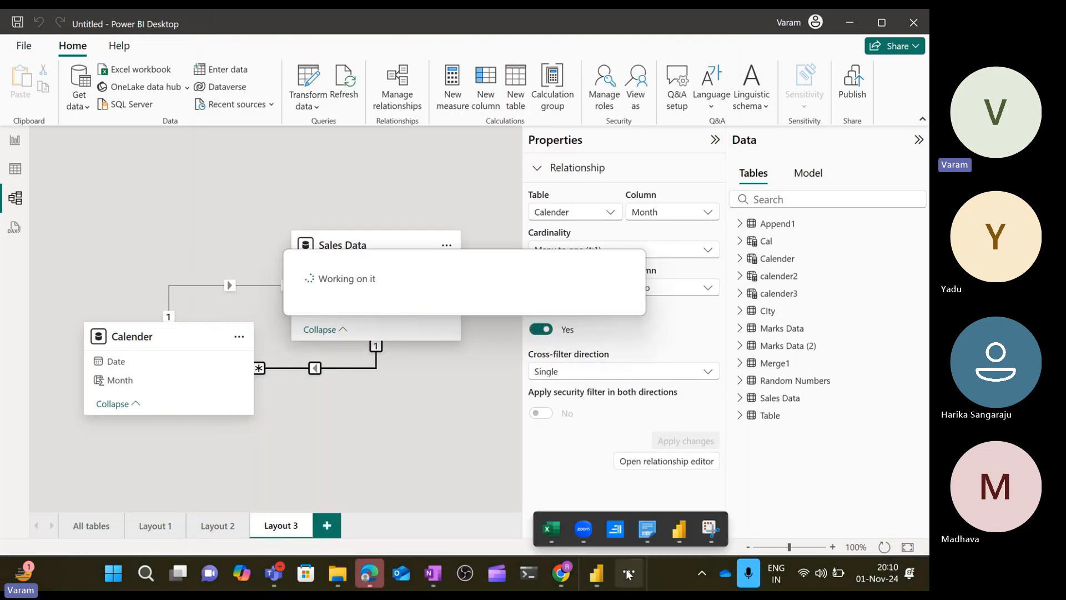
{"action": "left_click", "coordinate": [710, 528]}
{"action": "left_click", "coordinate": [294, 93]}
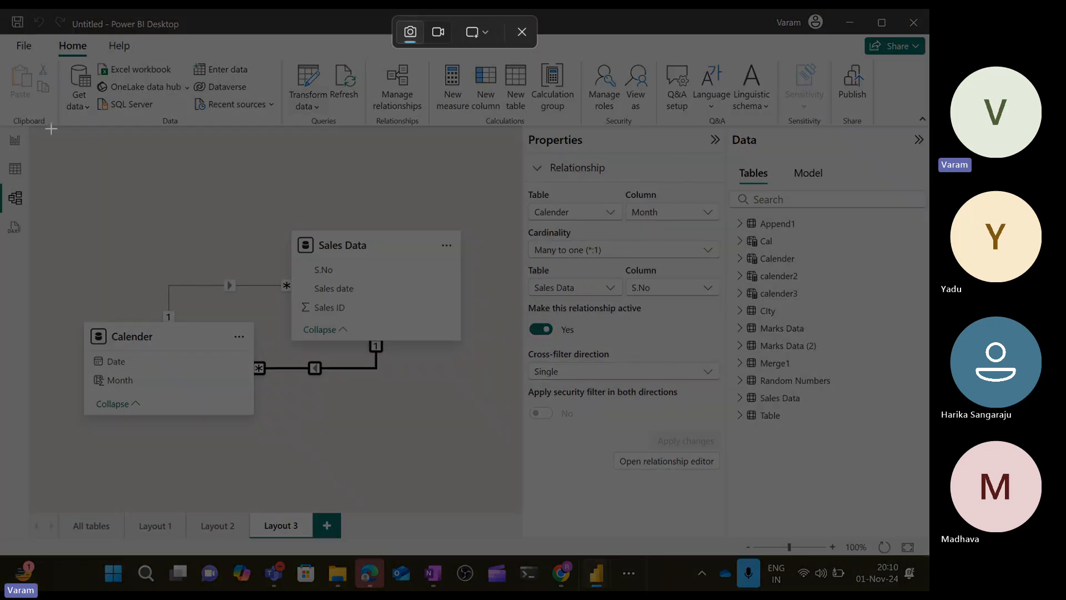
{"action": "left_click_drag", "start_coordinate": [51, 129], "coordinate": [489, 452]}
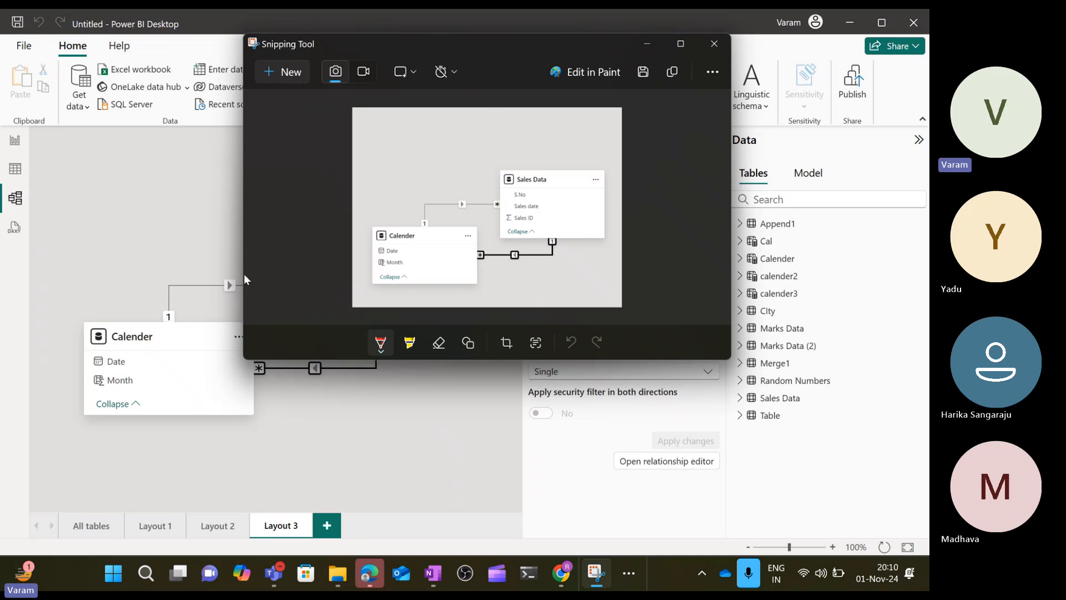
- Return to Power BI Desktop and examine the formulas of the calender2, Calender and calender3 tables
{"action": "left_click", "coordinate": [781, 277]}
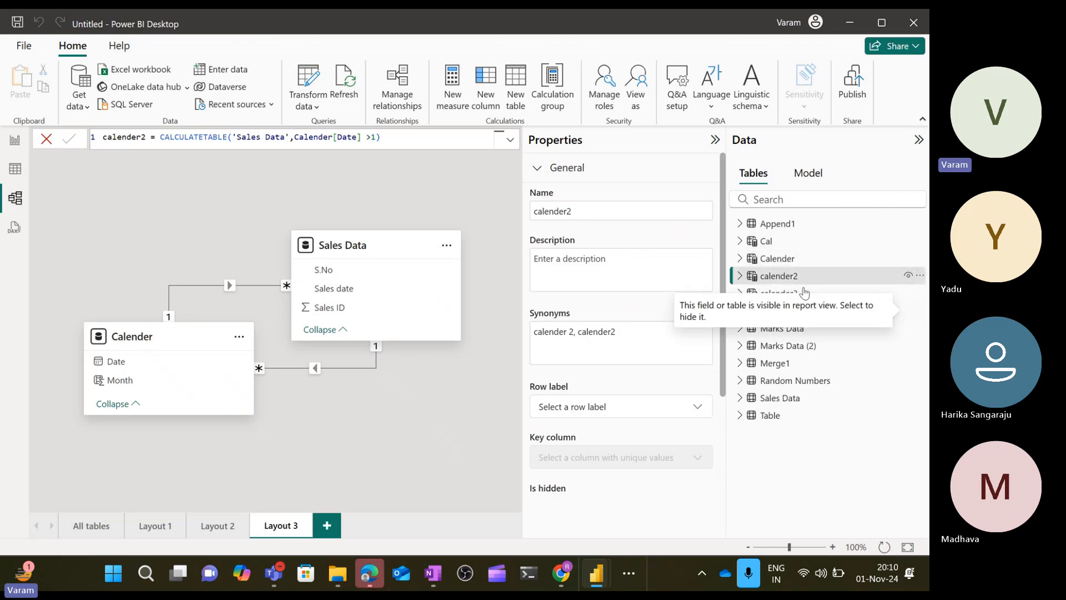
{"action": "left_click", "coordinate": [796, 258]}
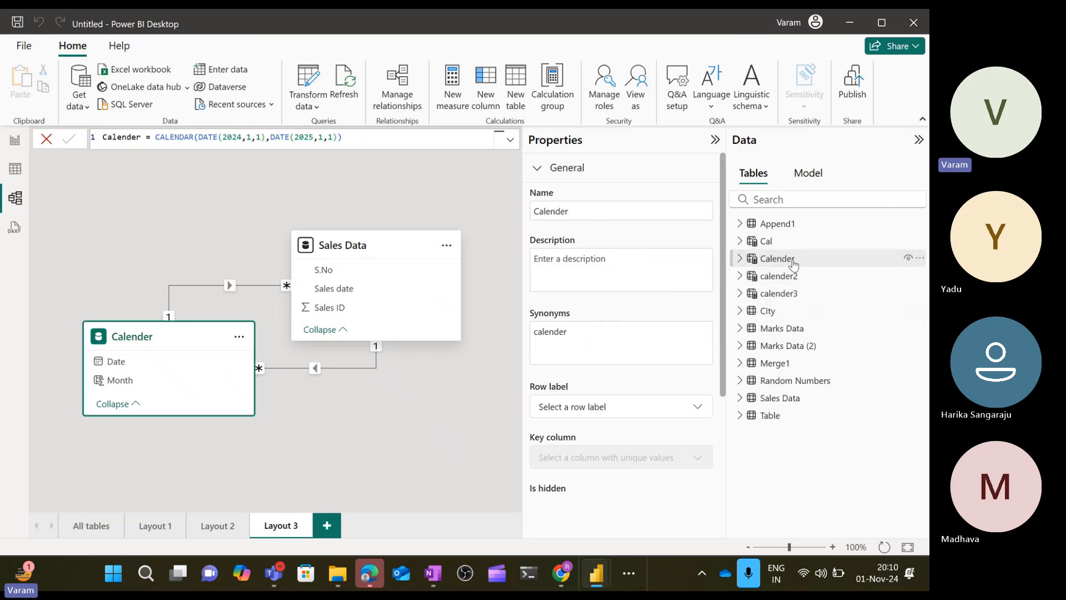
{"action": "left_click", "coordinate": [796, 298]}
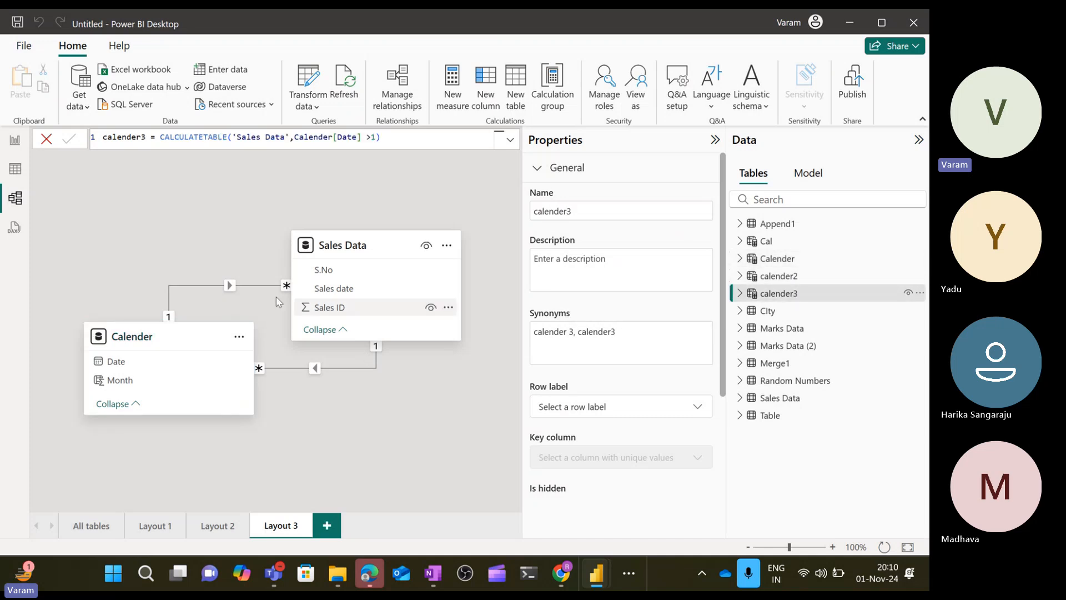
{"action": "left_click", "coordinate": [425, 416]}
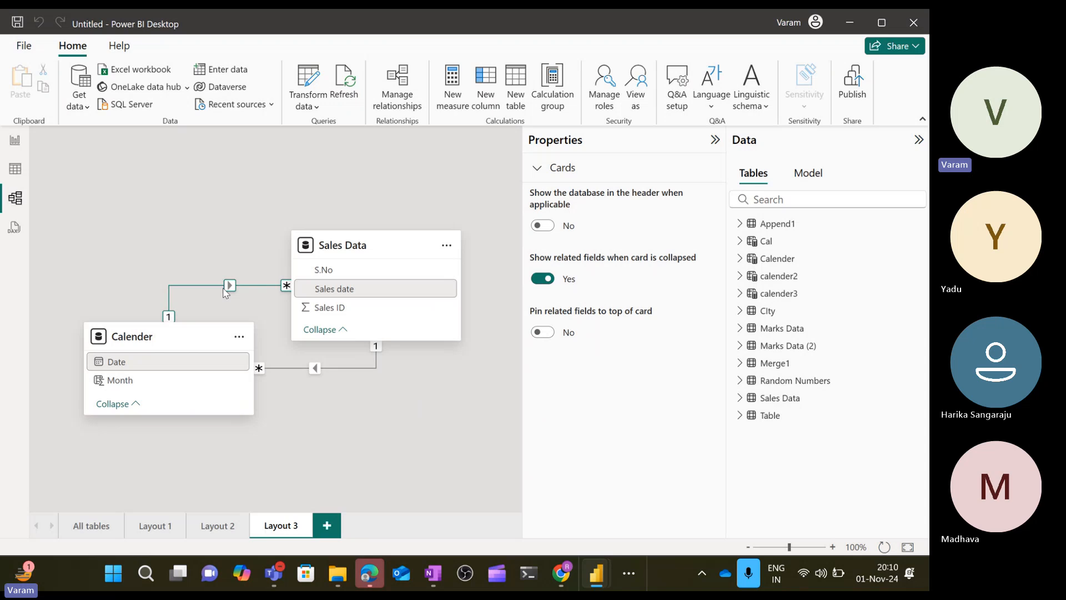
- Review the properties of the Month to S.No relationship and the Sales date to Date relationship
{"action": "left_click", "coordinate": [366, 367]}
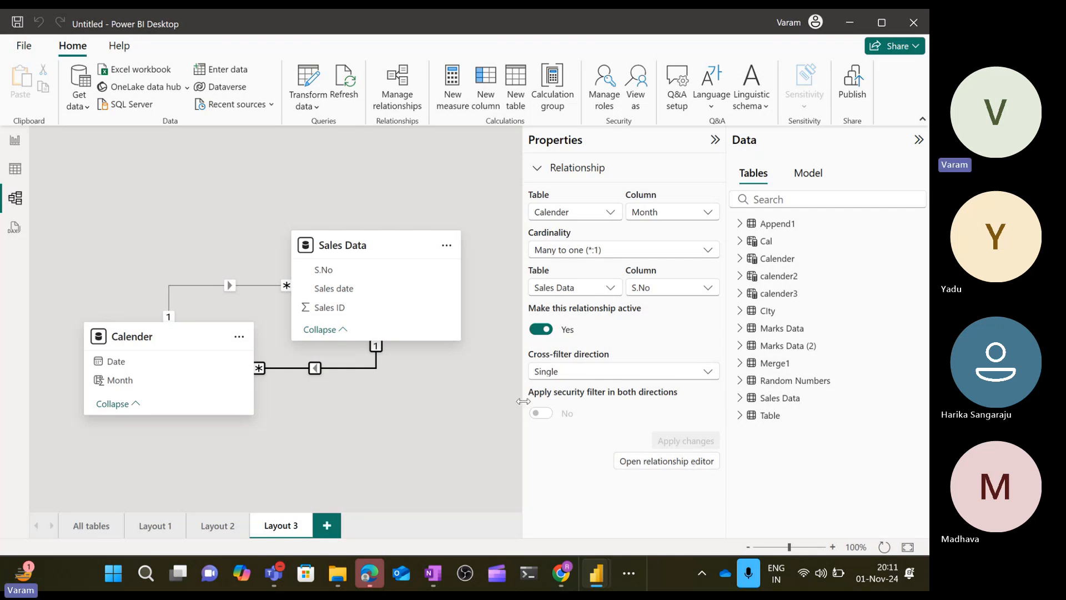
{"action": "left_click", "coordinate": [211, 294]}
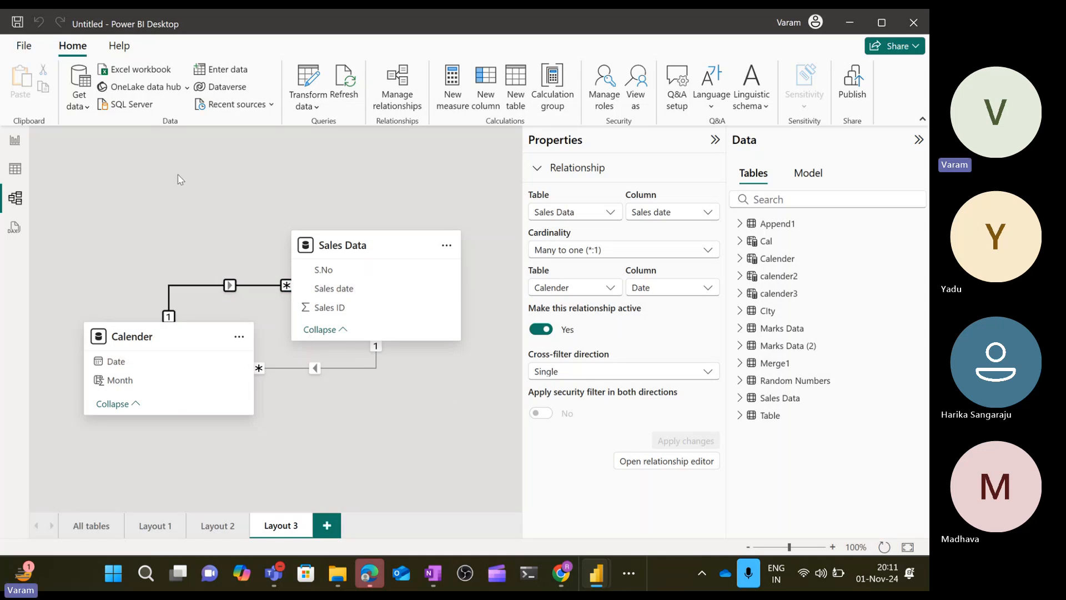
{"action": "left_click", "coordinate": [185, 192]}
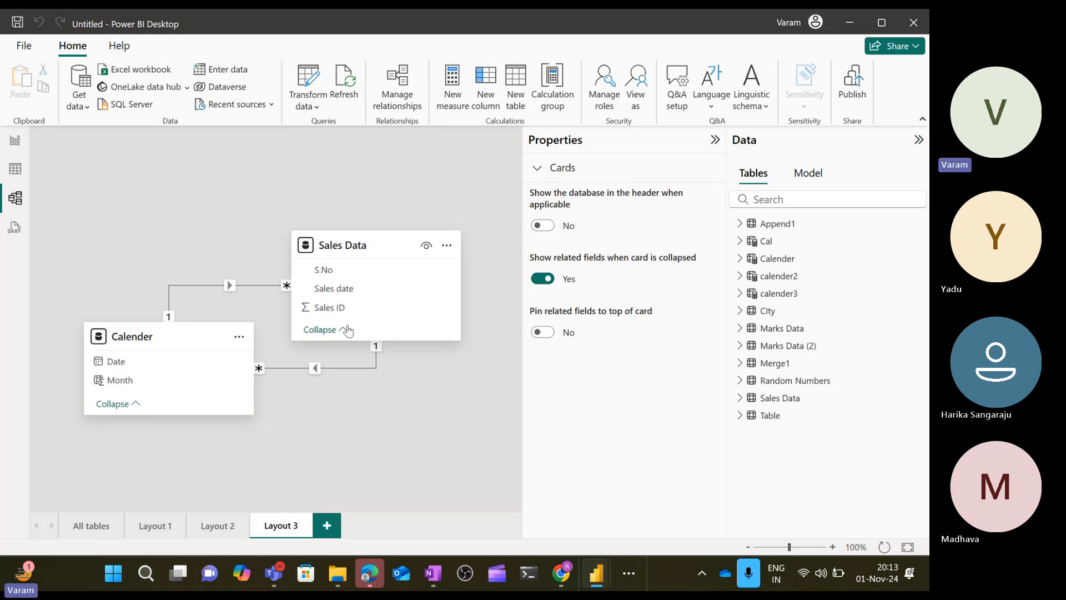
- Look over the Cal table's data and report Page 4, and return to the model diagram
{"action": "left_click", "coordinate": [12, 169]}
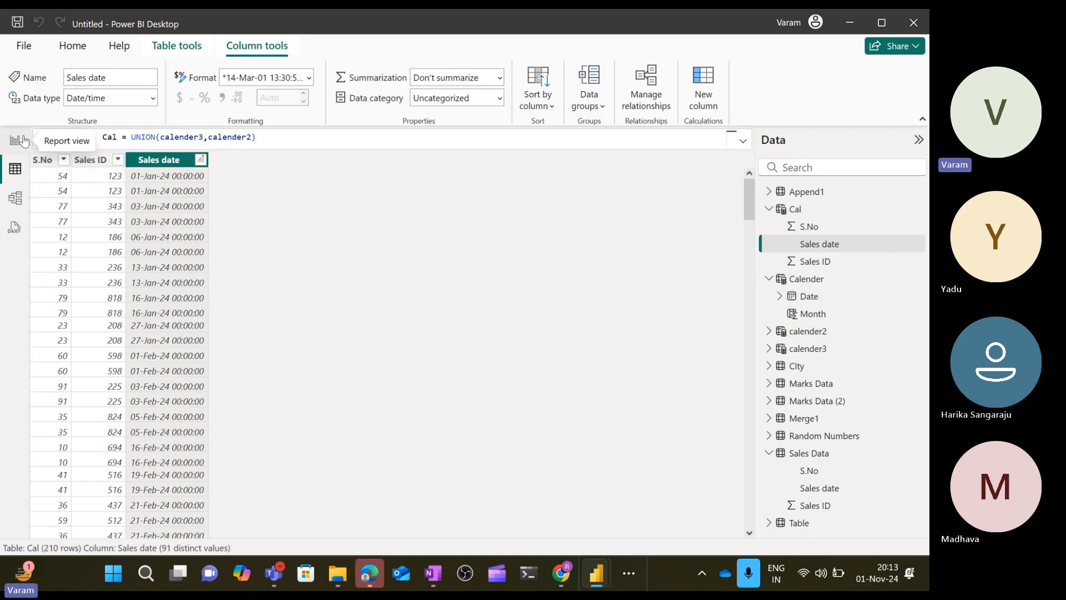
{"action": "left_click", "coordinate": [23, 141]}
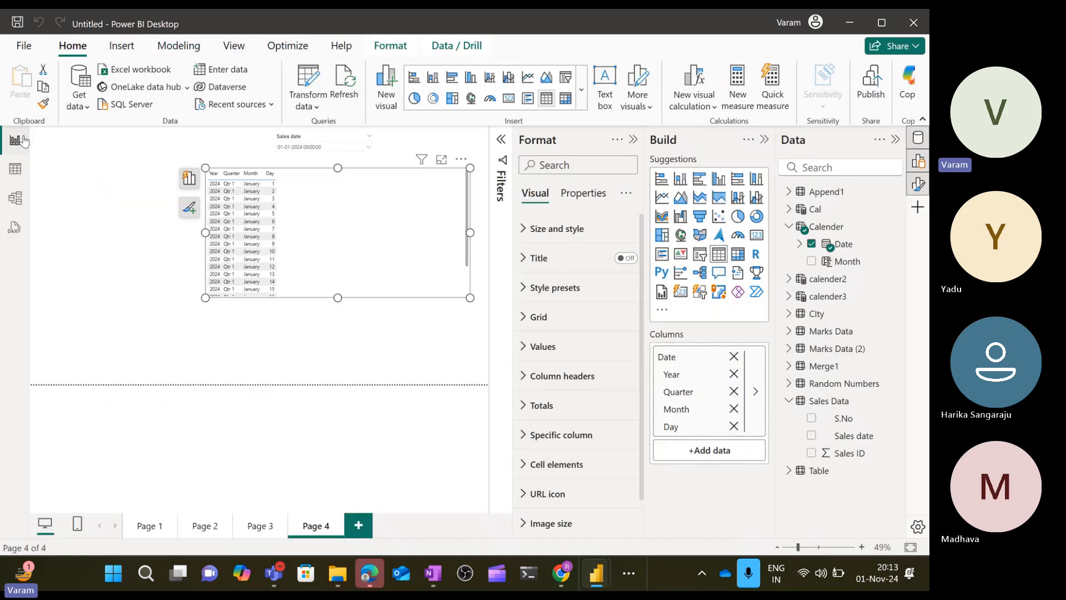
{"action": "left_click", "coordinate": [464, 328]}
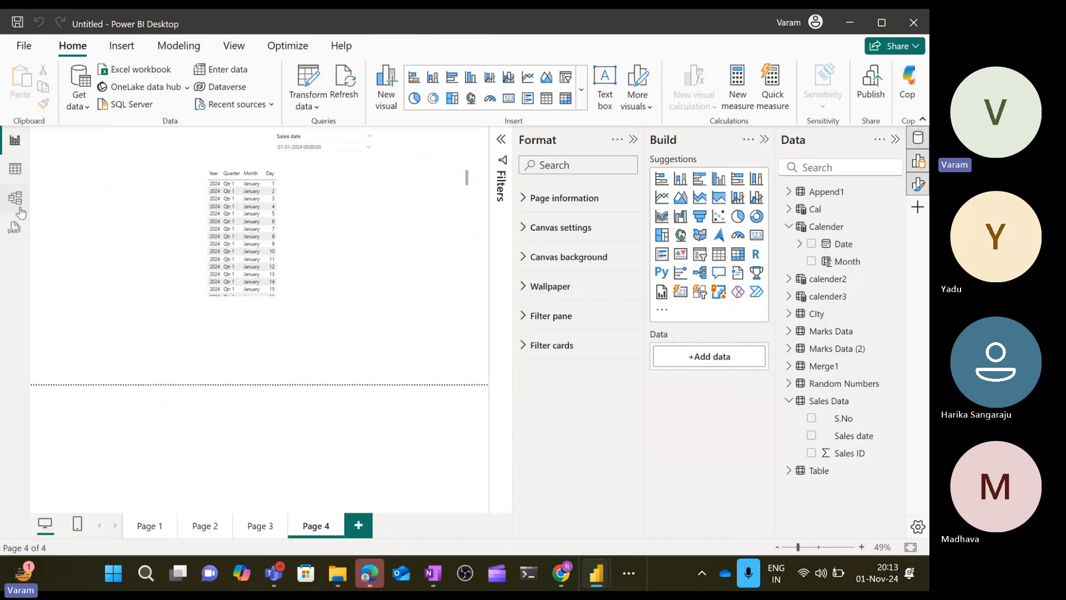
{"action": "left_click", "coordinate": [16, 198]}
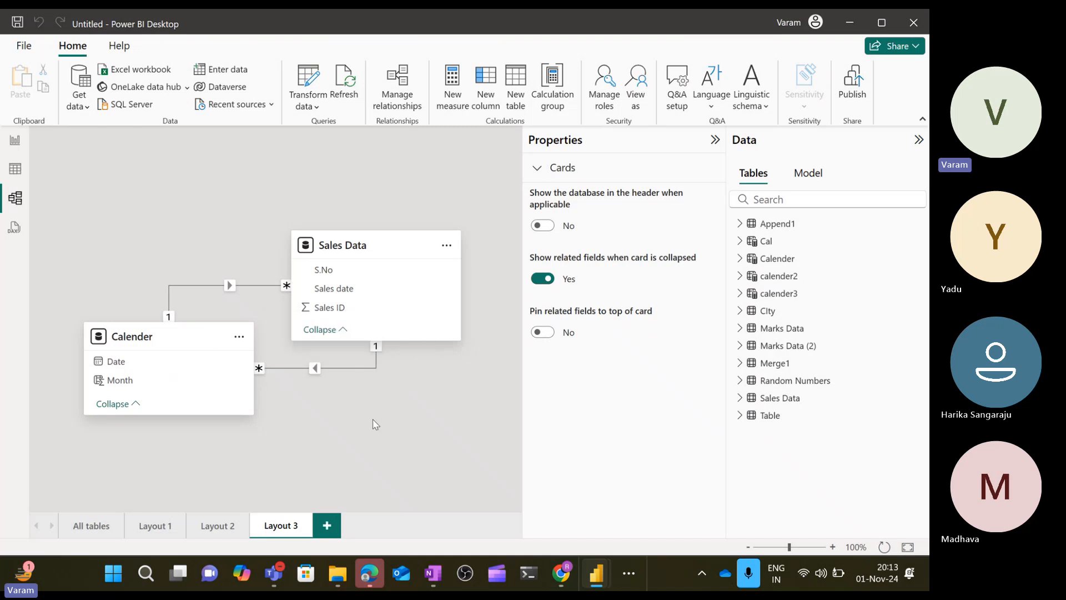
- Switch to the Power BI Training meeting in Microsoft Teams and stop its recording
{"action": "left_click", "coordinate": [560, 574]}
{"action": "left_click", "coordinate": [557, 576]}
{"action": "mouse_move", "coordinate": [274, 572]}
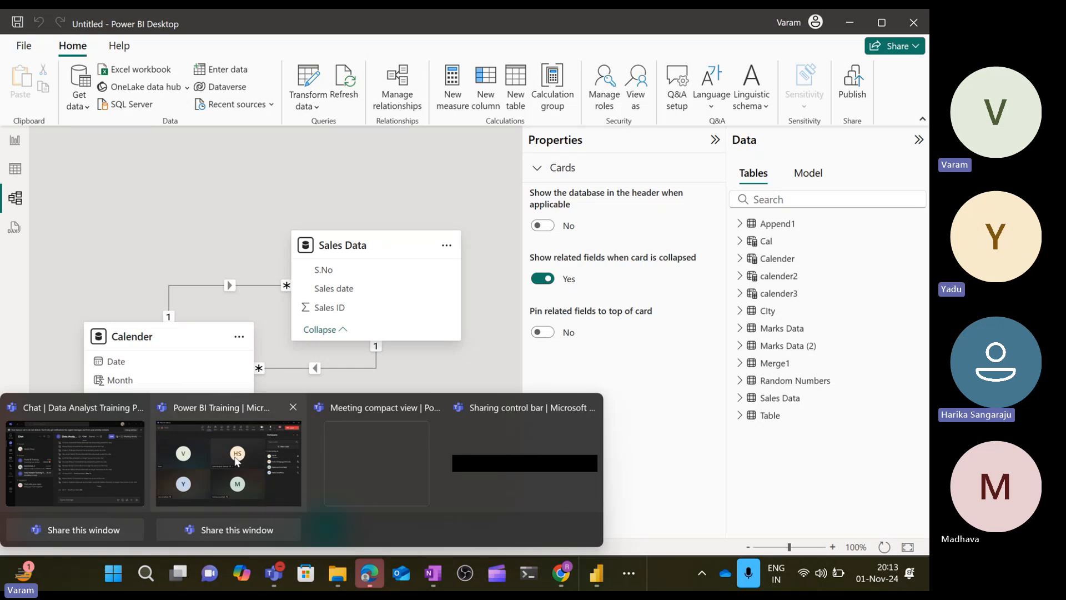
{"action": "left_click", "coordinate": [236, 460]}
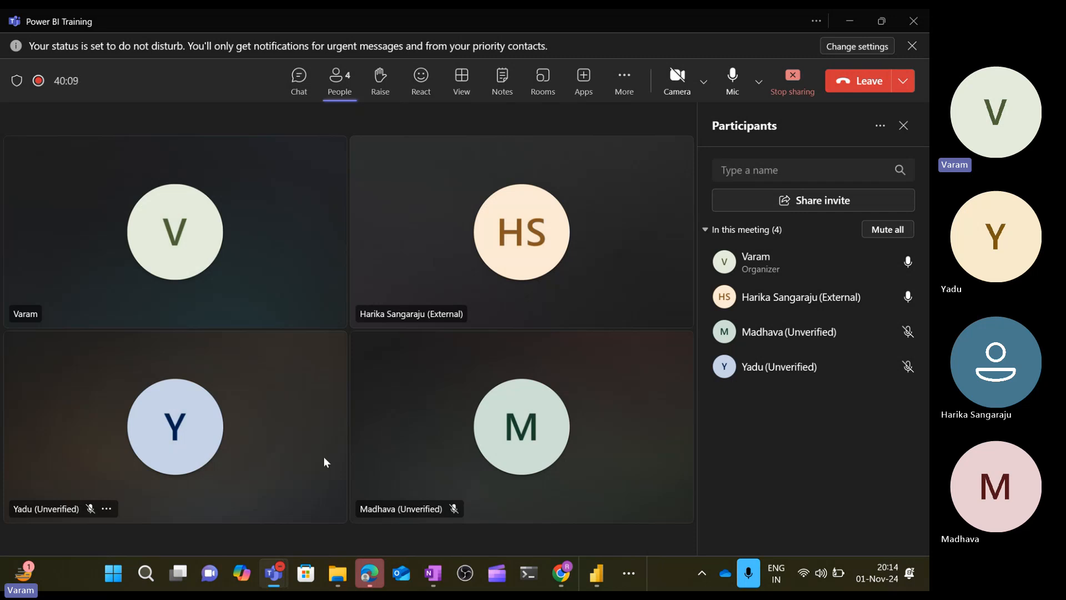
{"action": "left_click", "coordinate": [624, 83]}
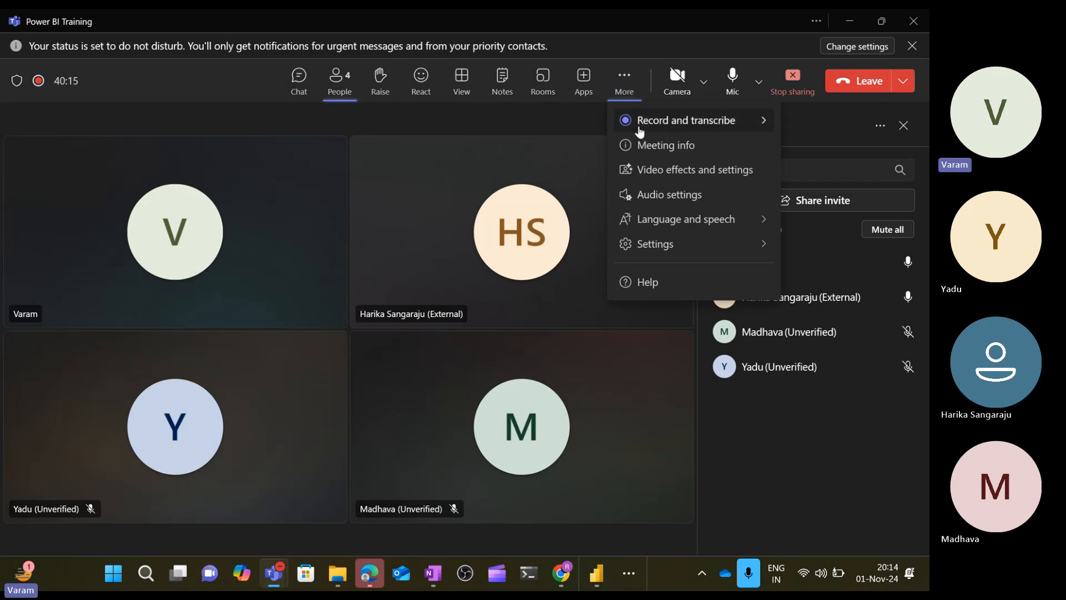
{"action": "left_click", "coordinate": [639, 131]}
{"action": "left_click", "coordinate": [545, 134]}
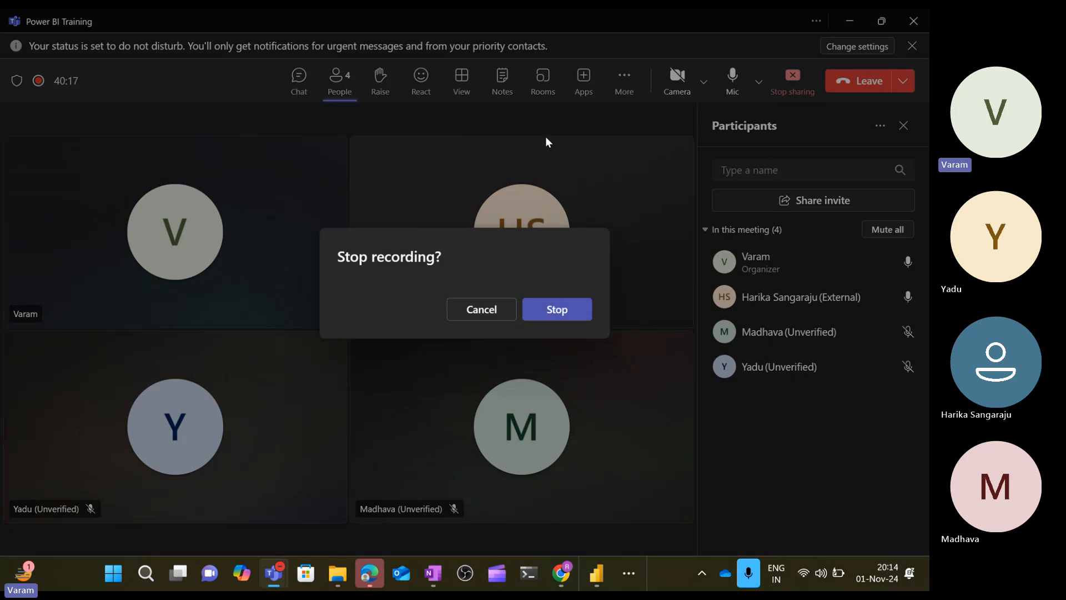
{"action": "left_click", "coordinate": [564, 314]}
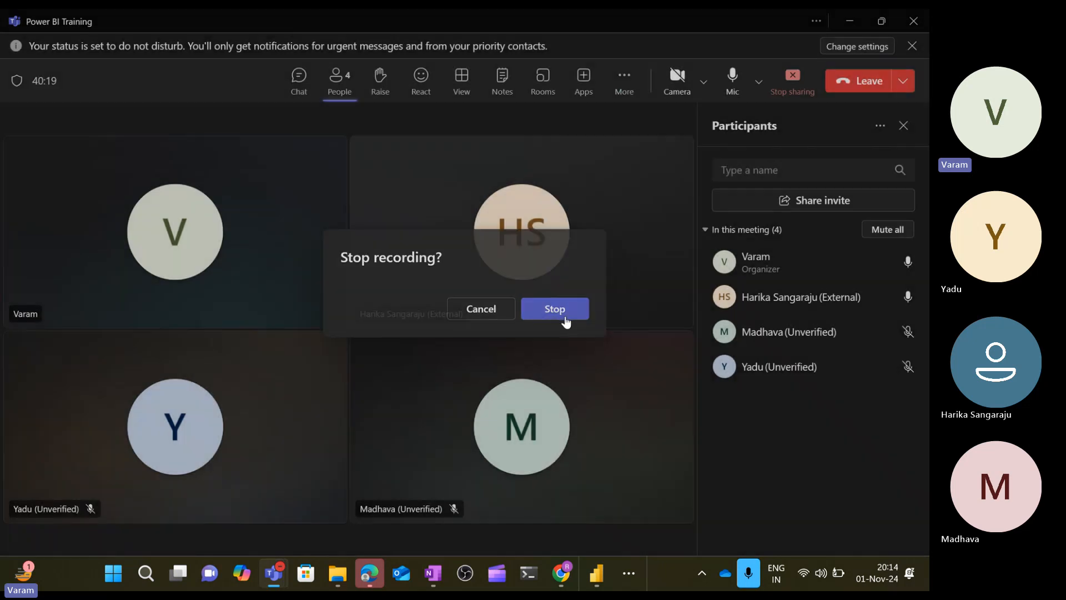